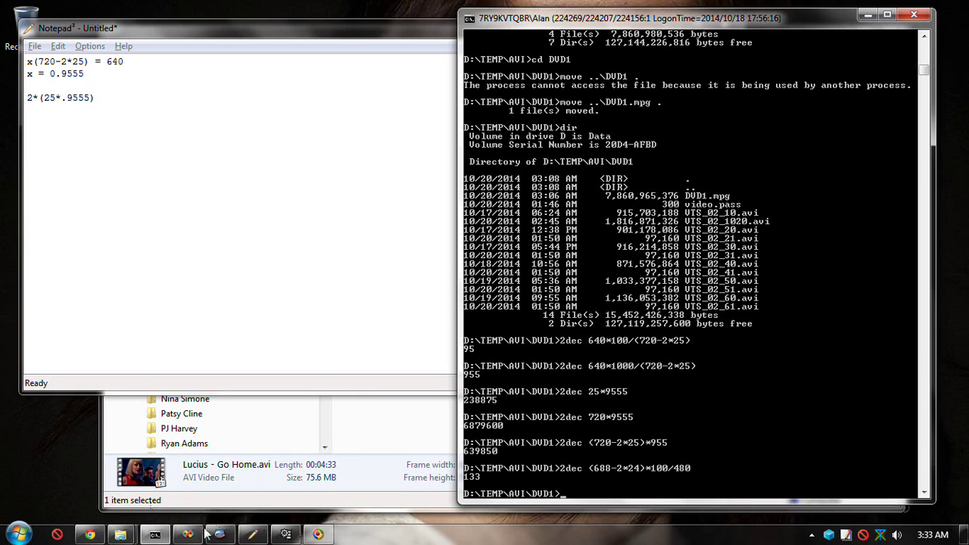
# Collapse DISC 1 in the folder tree, show the GLENN GOULD ON TELEVISION folder's contents, and widen the tree pane slightly
pyautogui.moveTo(119, 536)
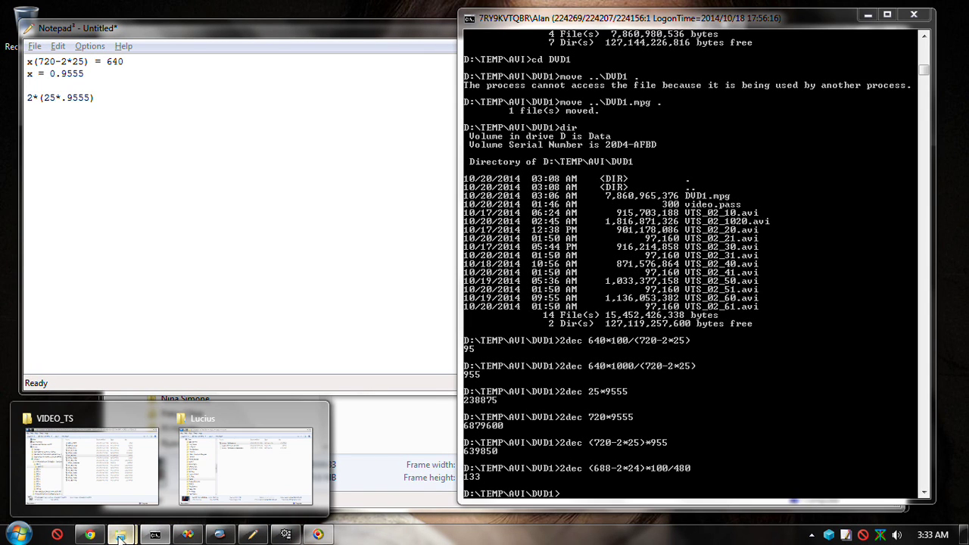
pyautogui.click(151, 483)
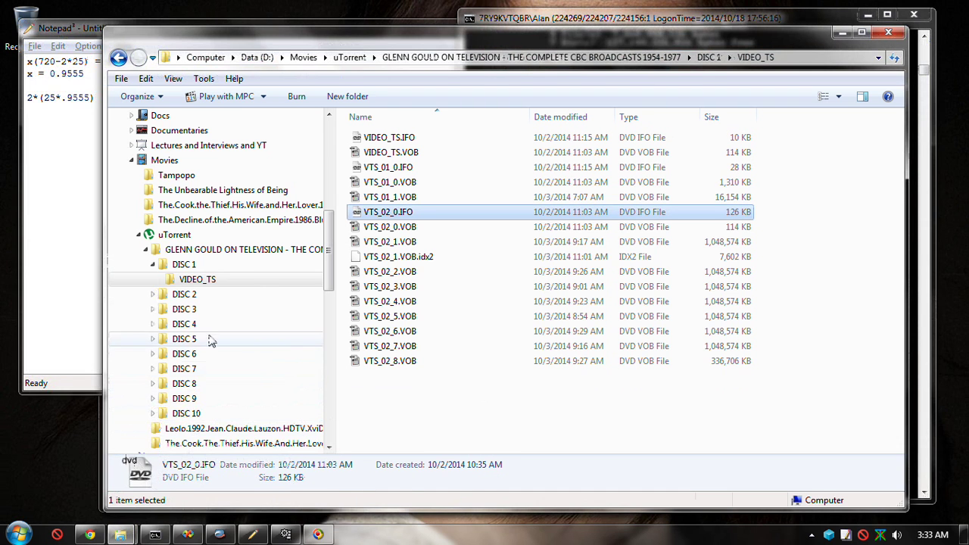
pyautogui.click(152, 265)
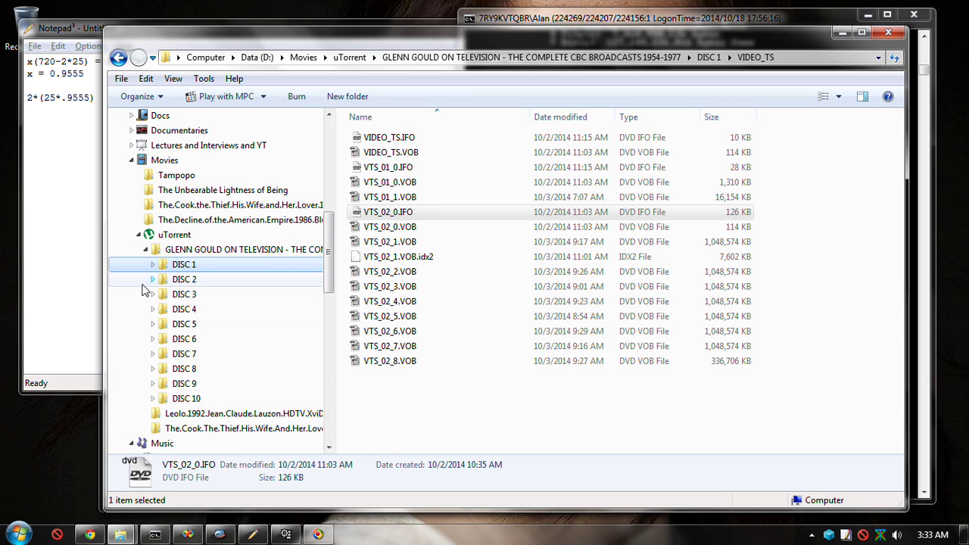
pyautogui.click(220, 251)
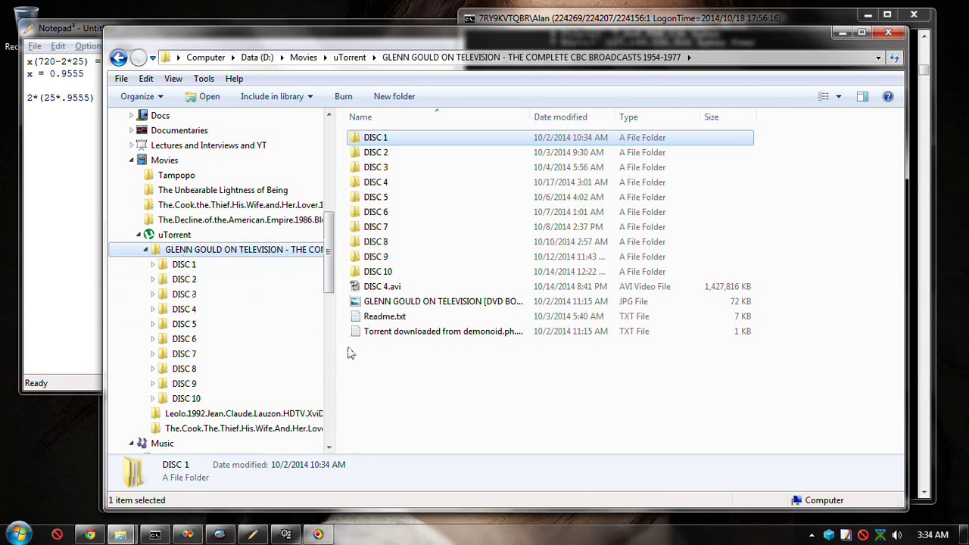
pyautogui.moveTo(333, 352)
pyautogui.mouseDown()
pyautogui.moveTo(489, 362)
pyautogui.moveTo(350, 358)
pyautogui.mouseUp()
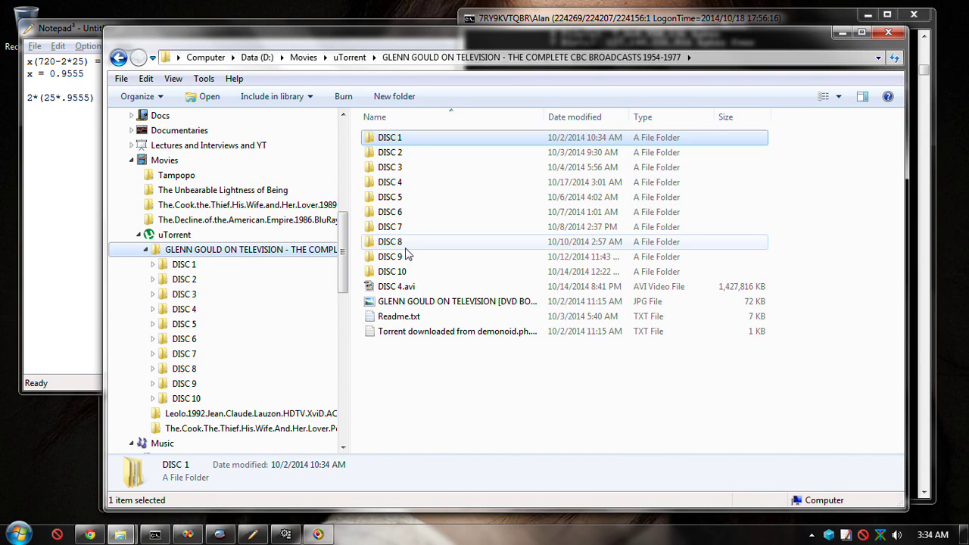
# Delete the DISC 4.avi file from the GLENN GOULD ON TELEVISION folder
pyautogui.click(424, 288)
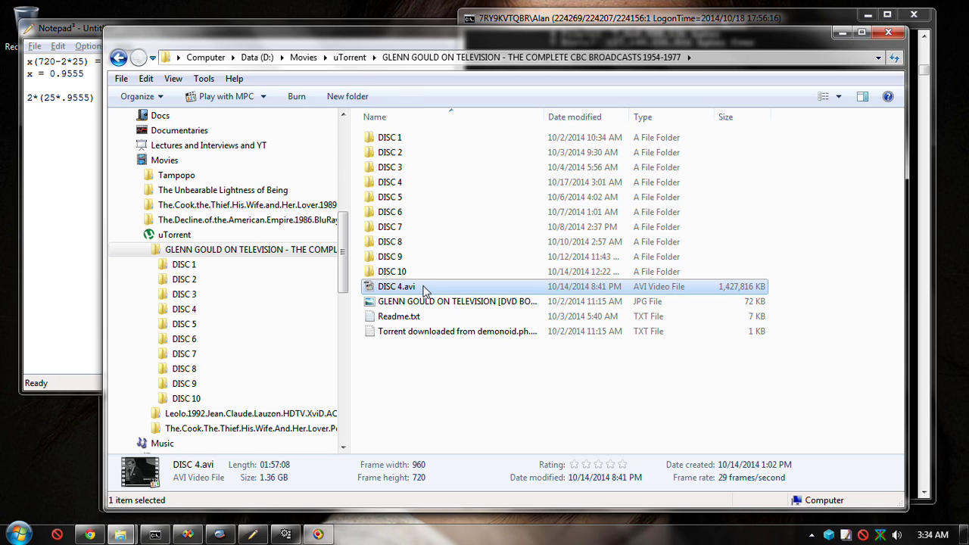
pyautogui.press('Delete')
pyautogui.press('Return')
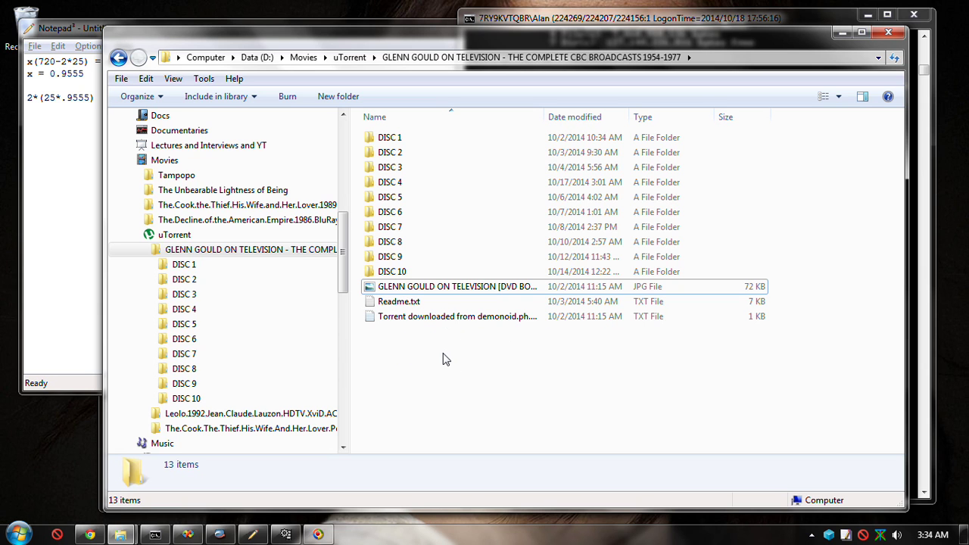
# Empty the Recycle Bin
pyautogui.rightClick(23, 16)
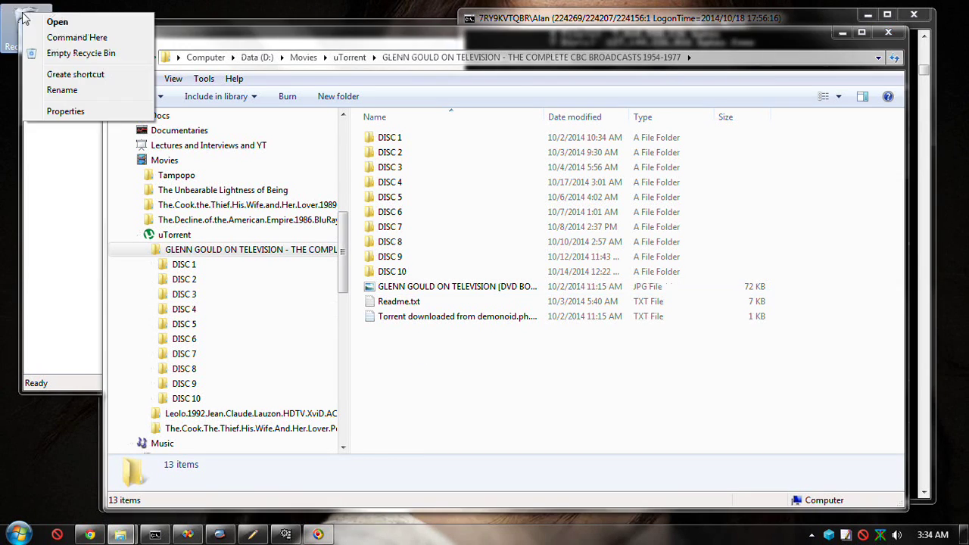
pyautogui.click(110, 59)
pyautogui.click(539, 316)
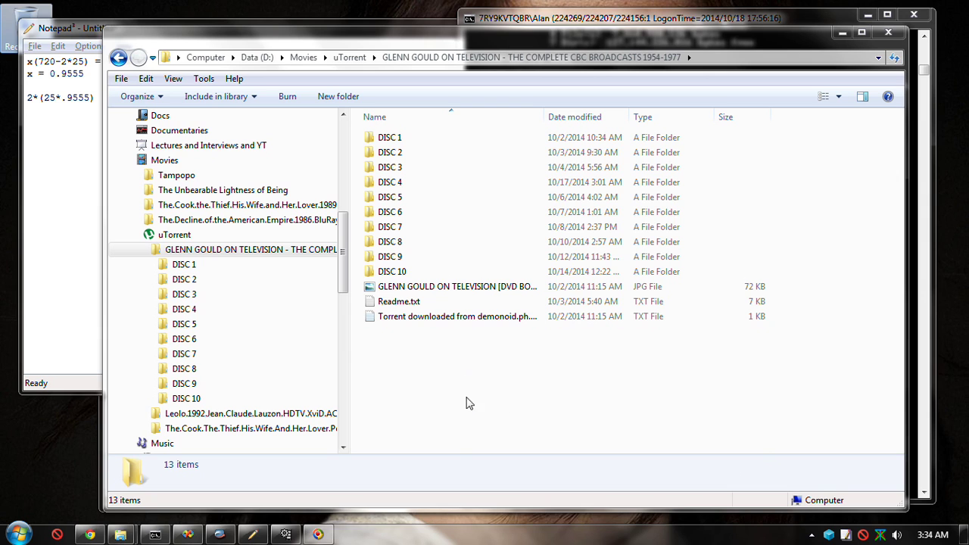
pyautogui.click(424, 397)
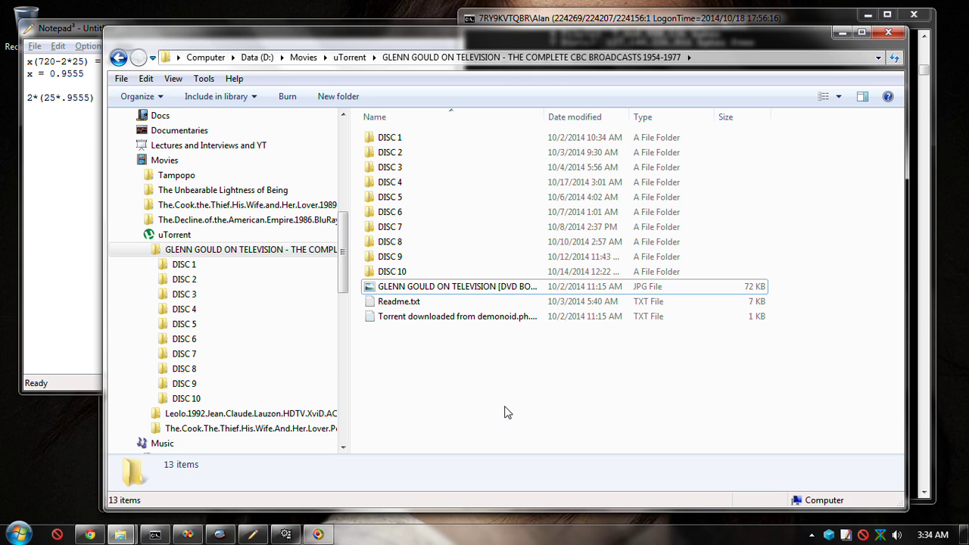
# Look through the VIDEO_TS folders of DISC 1 and DISC 4, selecting VIDEO_TS.IFO in DISC 1 to check its details
pyautogui.click(152, 264)
pyautogui.click(218, 281)
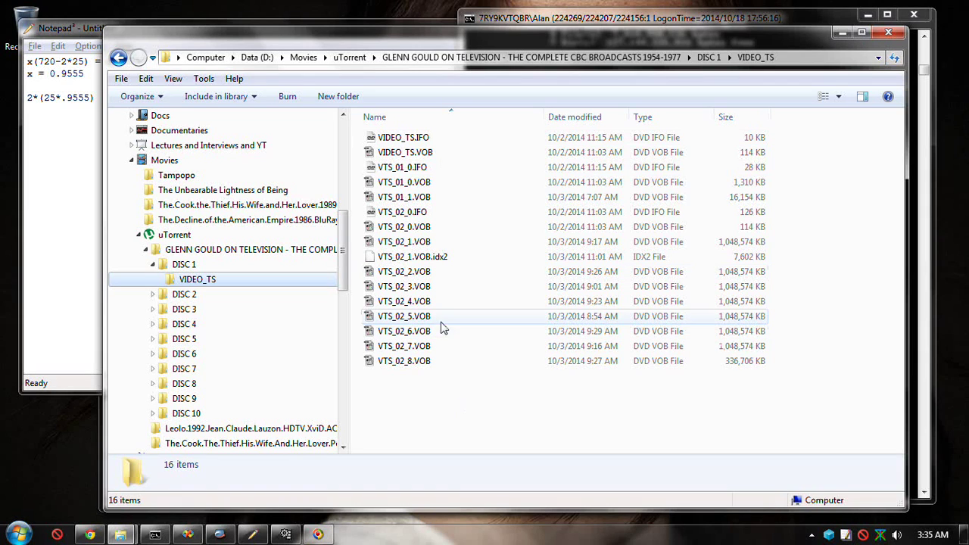
pyautogui.click(198, 280)
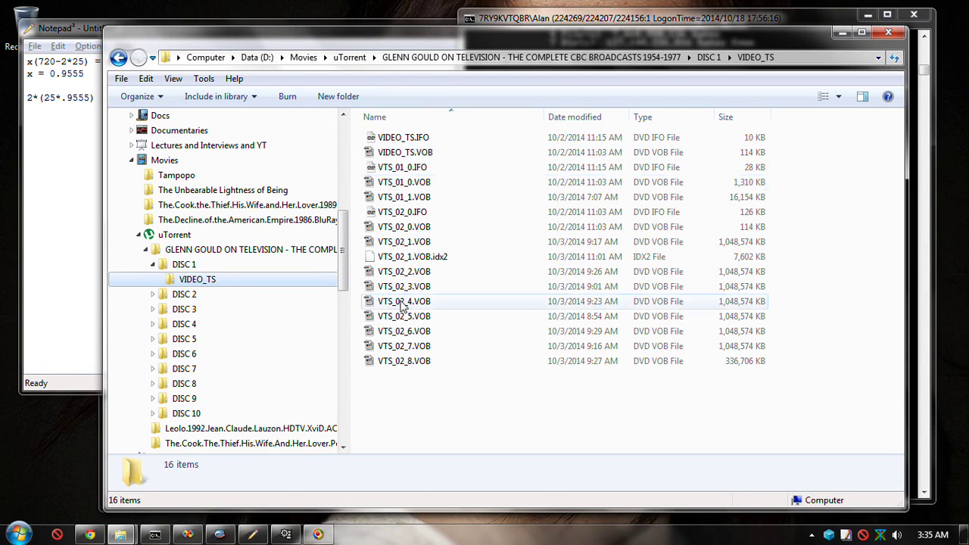
pyautogui.click(442, 137)
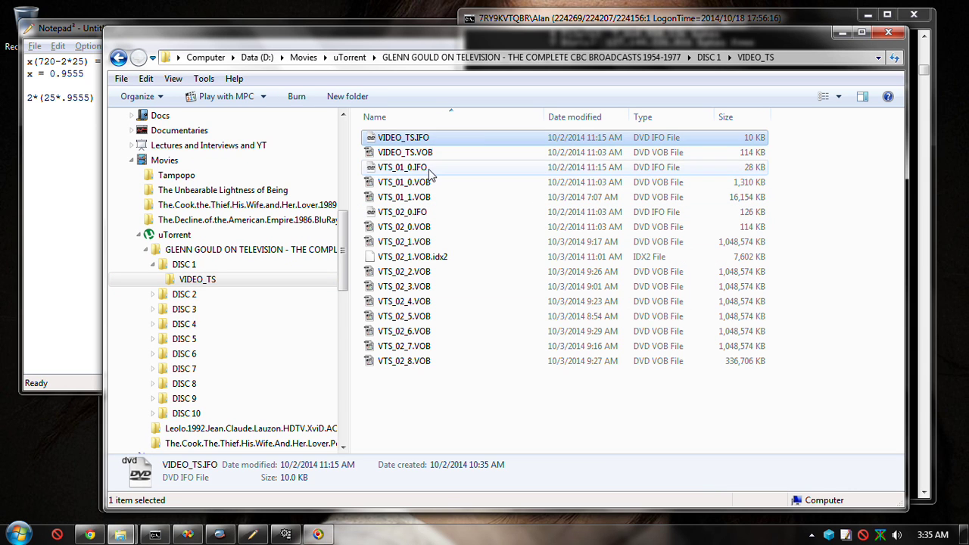
pyautogui.click(409, 138)
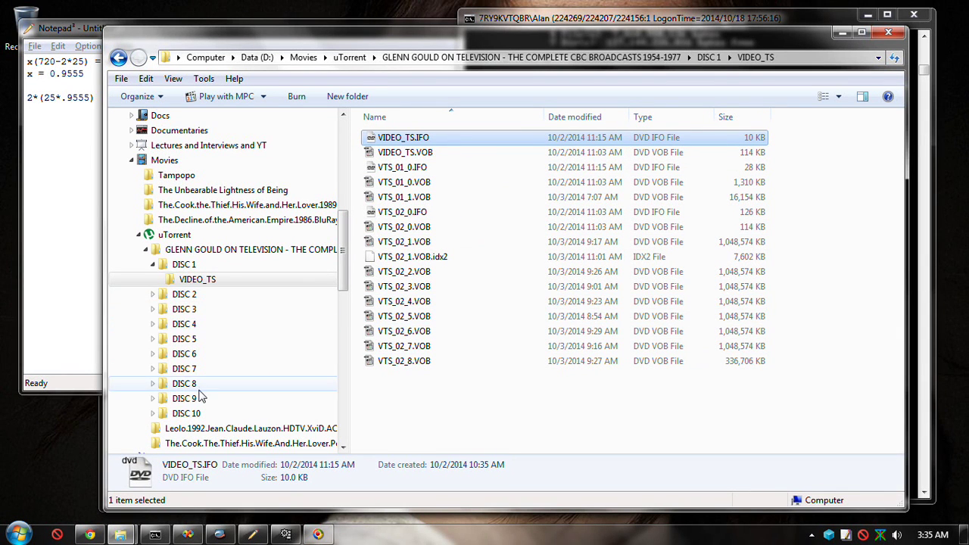
pyautogui.click(184, 324)
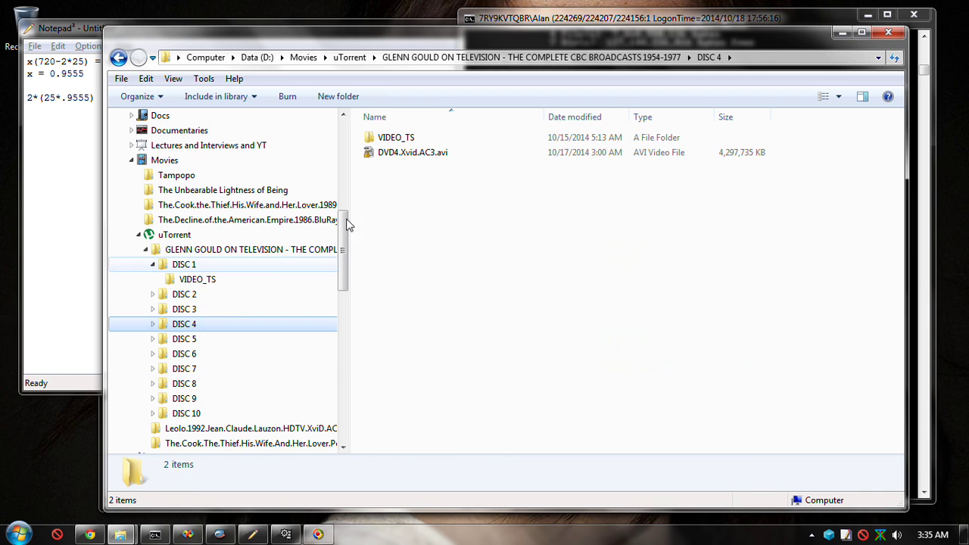
pyautogui.doubleClick(432, 137)
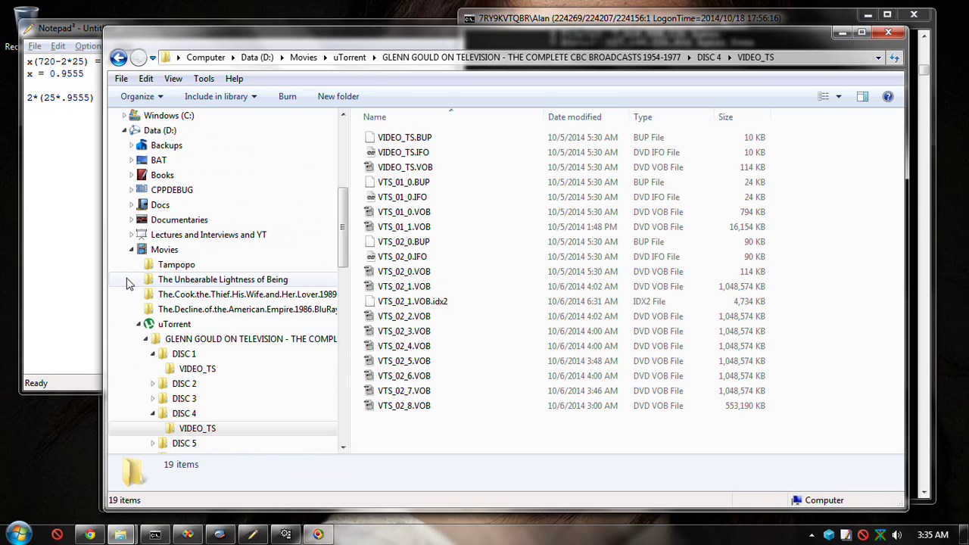
# Browse TEMP\AVI to the DVD4 folder and check the details of VTS_02_1.avi, VTS_02_2.avi and VTS_02_7.avi
pyautogui.click(131, 249)
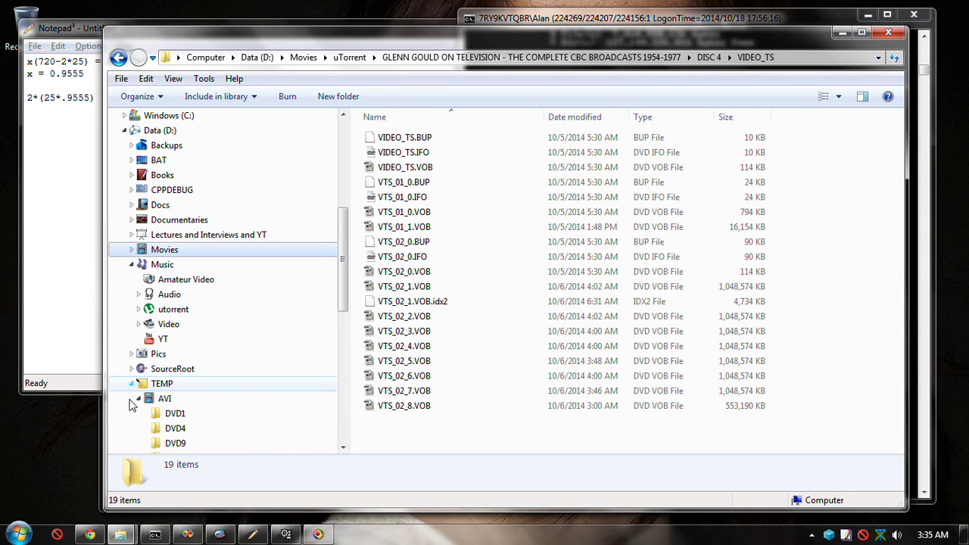
pyautogui.click(172, 416)
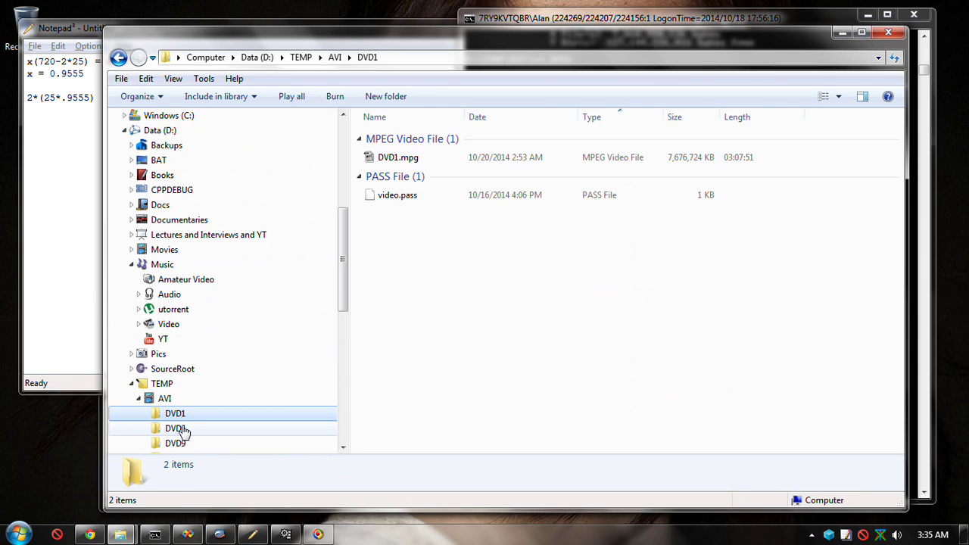
pyautogui.click(180, 428)
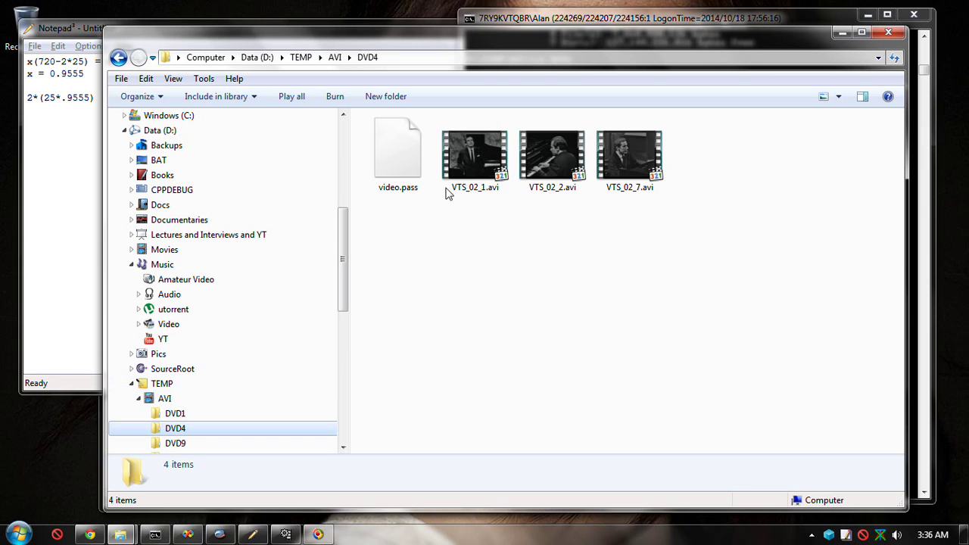
pyautogui.click(469, 164)
pyautogui.click(630, 168)
pyautogui.click(477, 162)
pyautogui.click(561, 165)
pyautogui.click(631, 174)
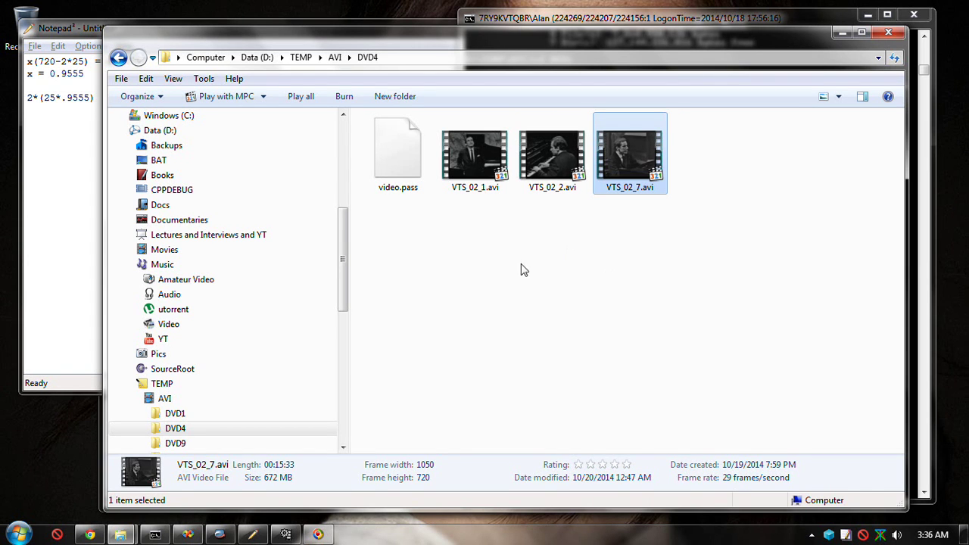
pyautogui.click(563, 271)
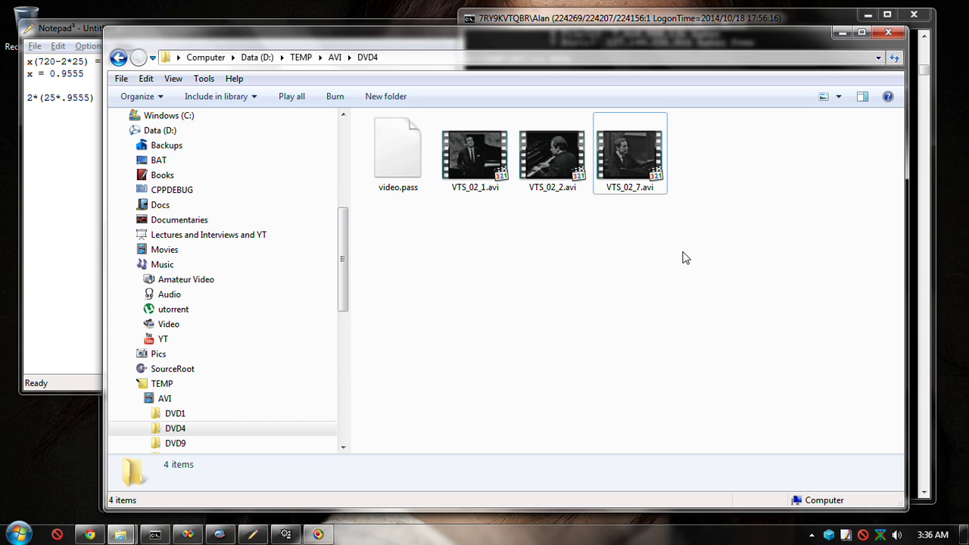
# Open the DVD9 folder and check the details of DVD9-time way off everywhere.avi
pyautogui.click(185, 445)
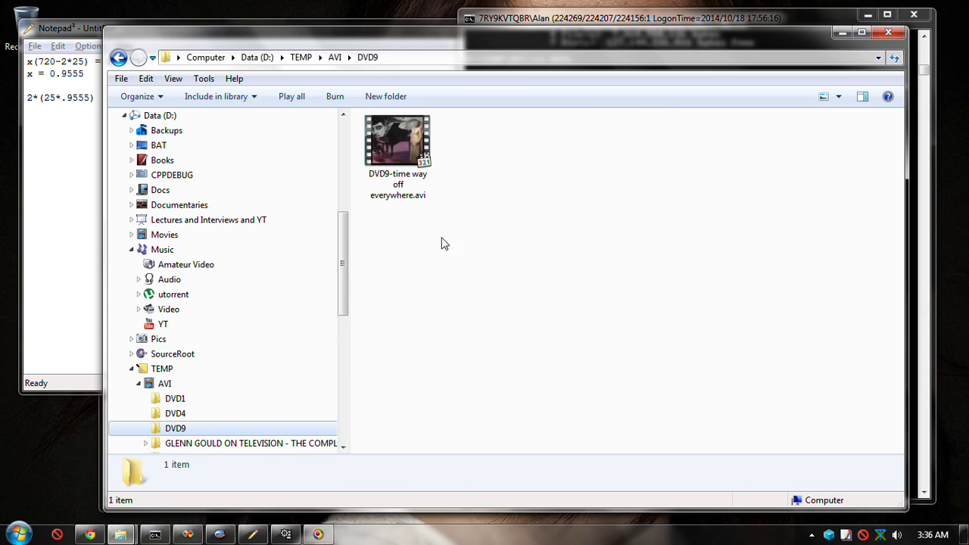
pyautogui.click(390, 129)
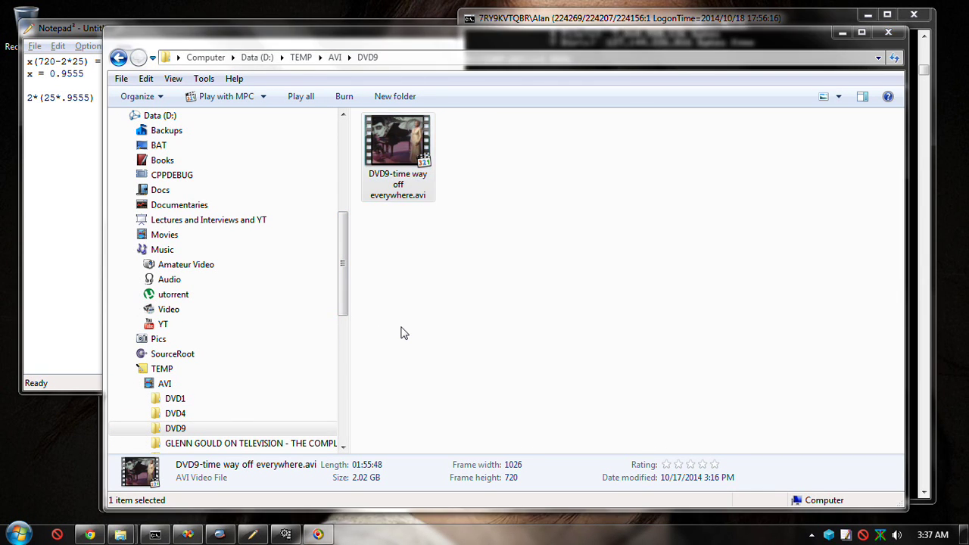
# Send the screencapfs_mic Windows Media Encoder window to the system tray with Systman 3000
pyautogui.hotkey('ctrl', 'alt', 's')
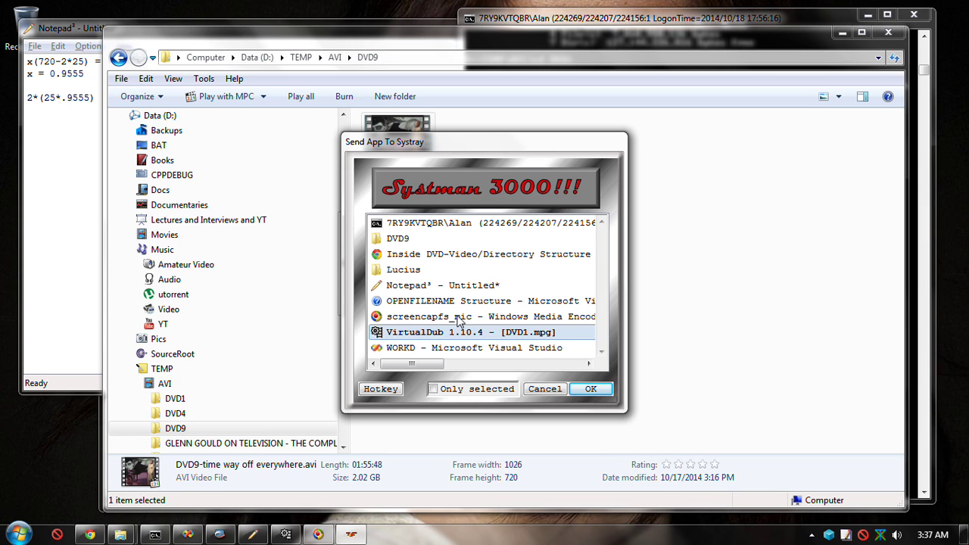
pyautogui.click(454, 317)
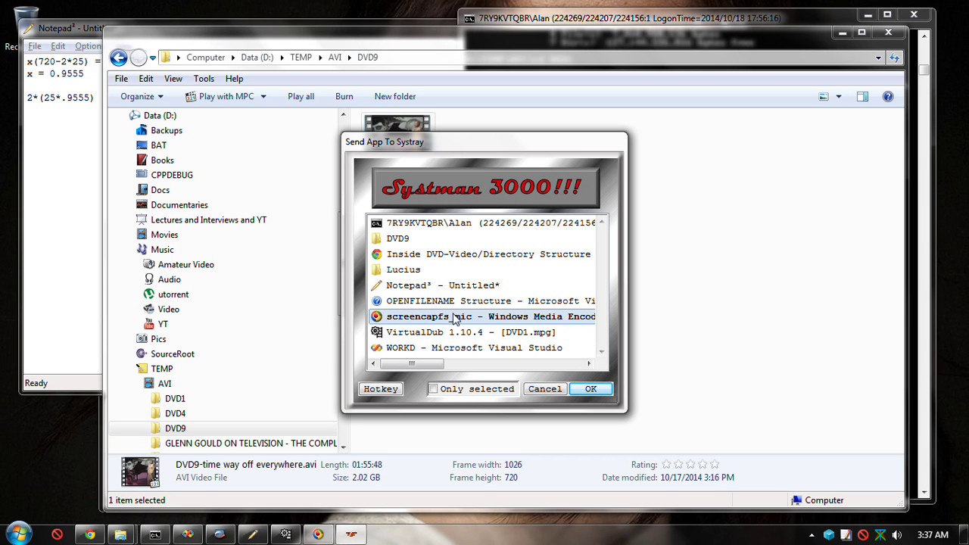
pyautogui.click(589, 389)
# Return to DISC 1's VIDEO_TS folder under Movies and compare the details of VTS_02_0.VOB, VTS_02_1.VOB and VTS_02_2.VOB
pyautogui.moveTo(341, 291)
pyautogui.mouseDown()
pyautogui.moveTo(354, 361)
pyautogui.moveTo(351, 408)
pyautogui.moveTo(342, 205)
pyautogui.moveTo(341, 305)
pyautogui.mouseUp()
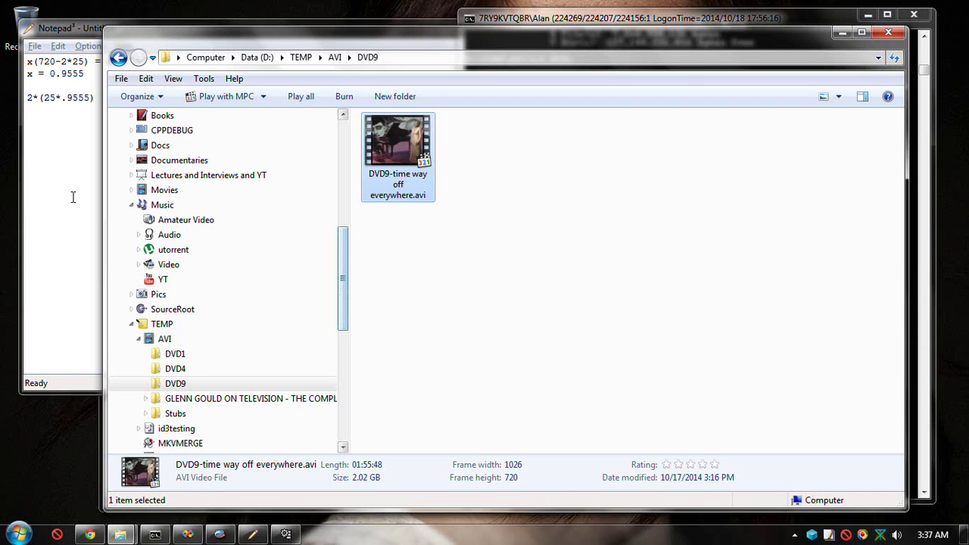
pyautogui.click(131, 190)
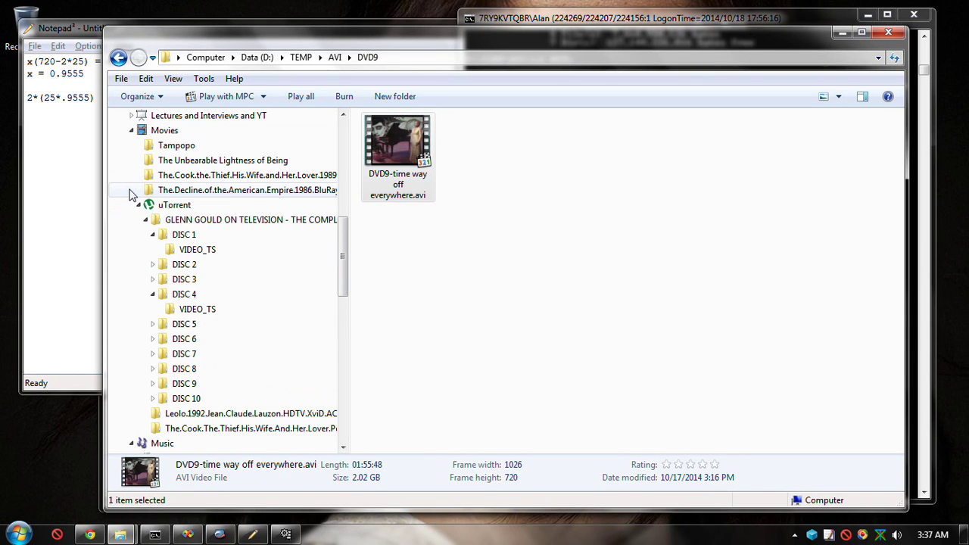
pyautogui.click(195, 250)
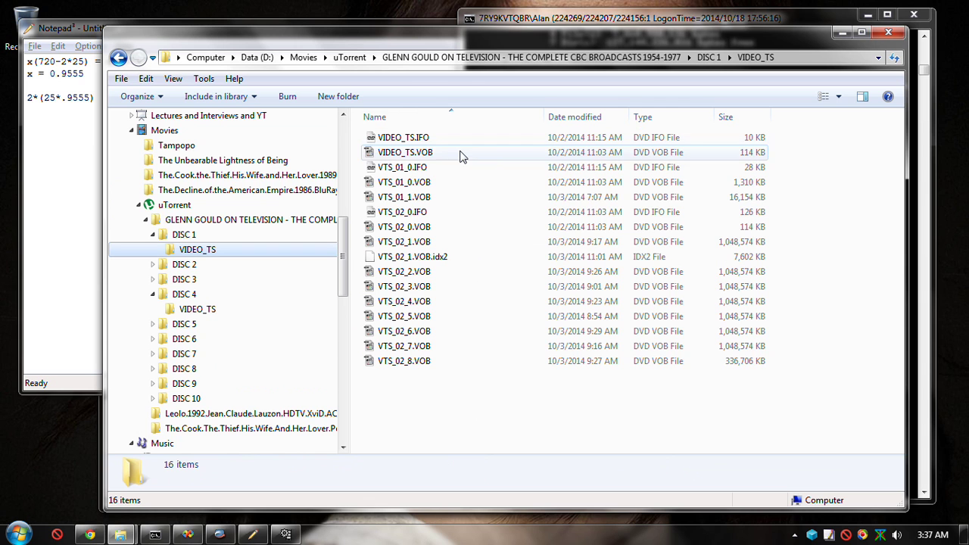
pyautogui.click(435, 246)
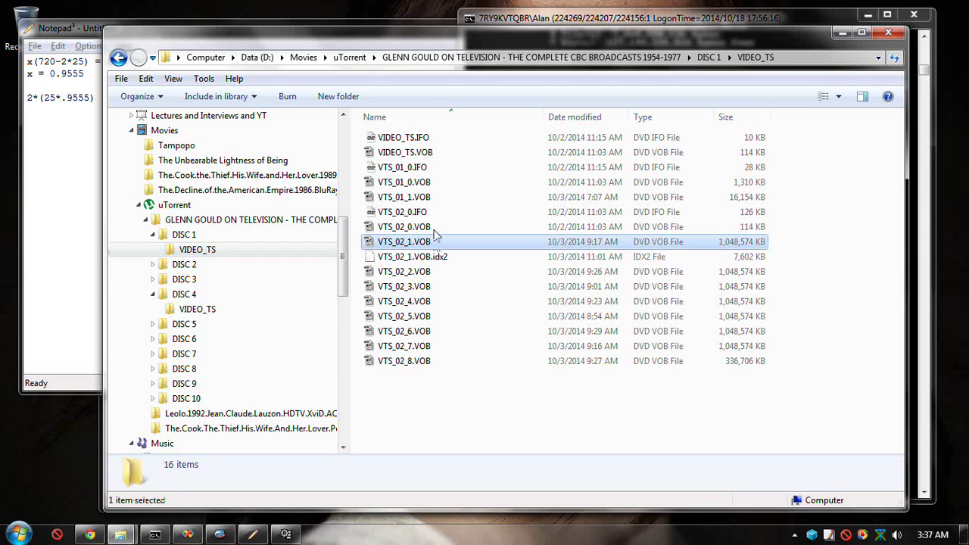
pyautogui.click(434, 227)
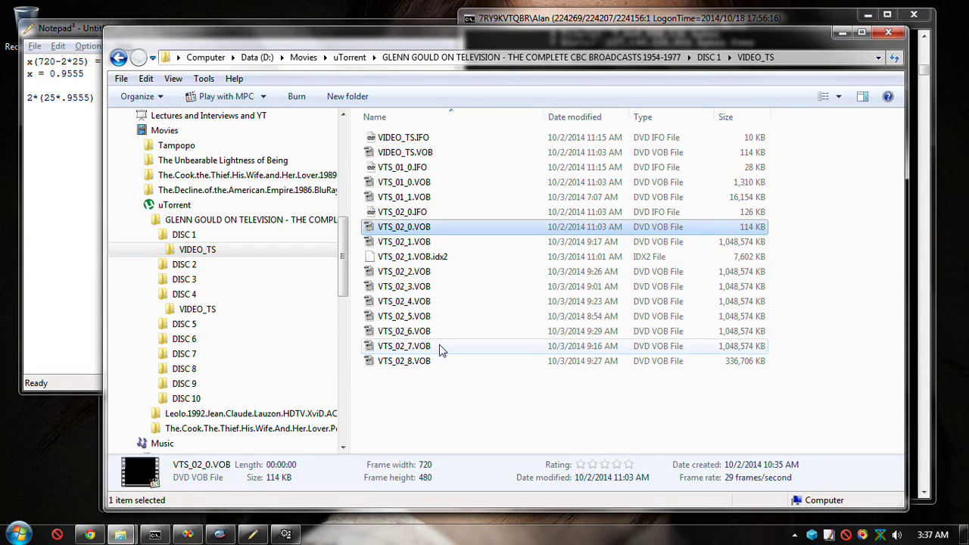
pyautogui.click(440, 272)
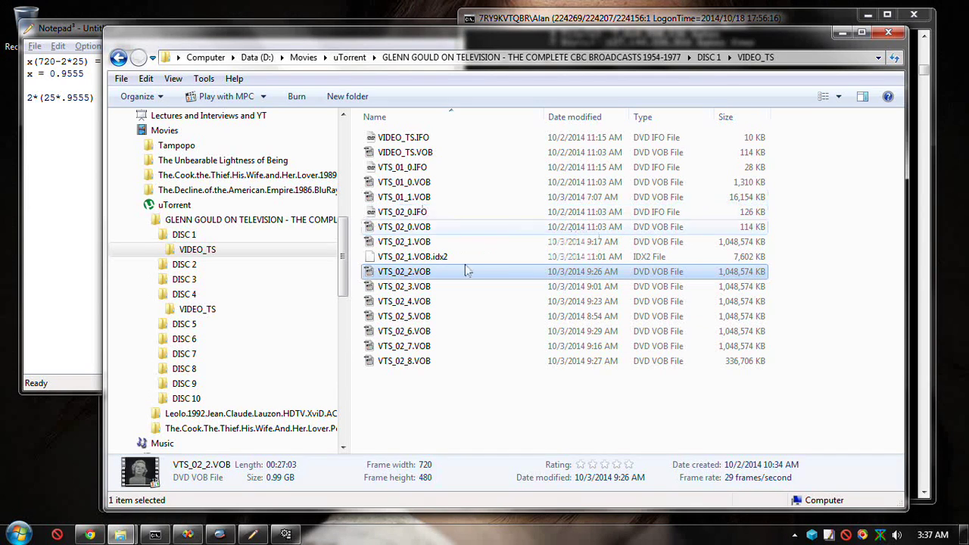
pyautogui.click(447, 244)
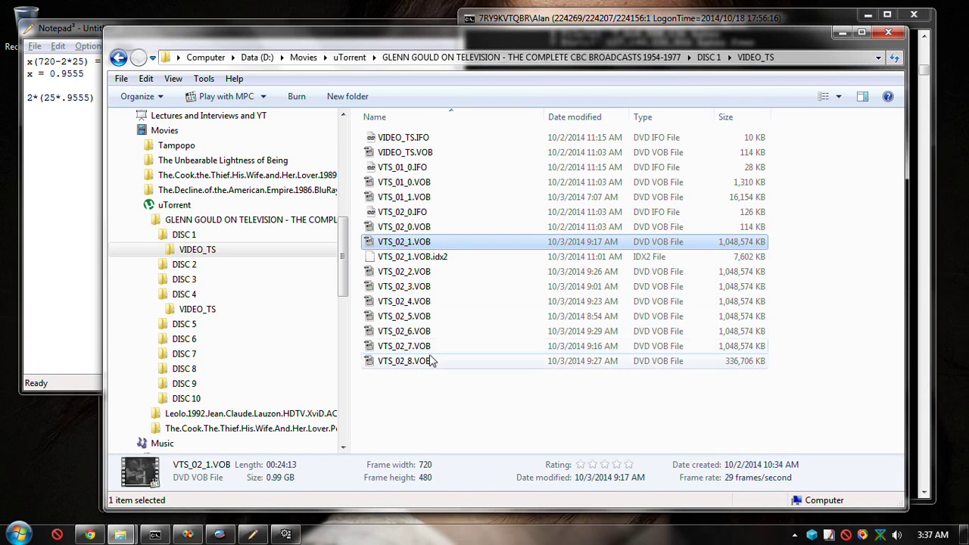
pyautogui.click(447, 230)
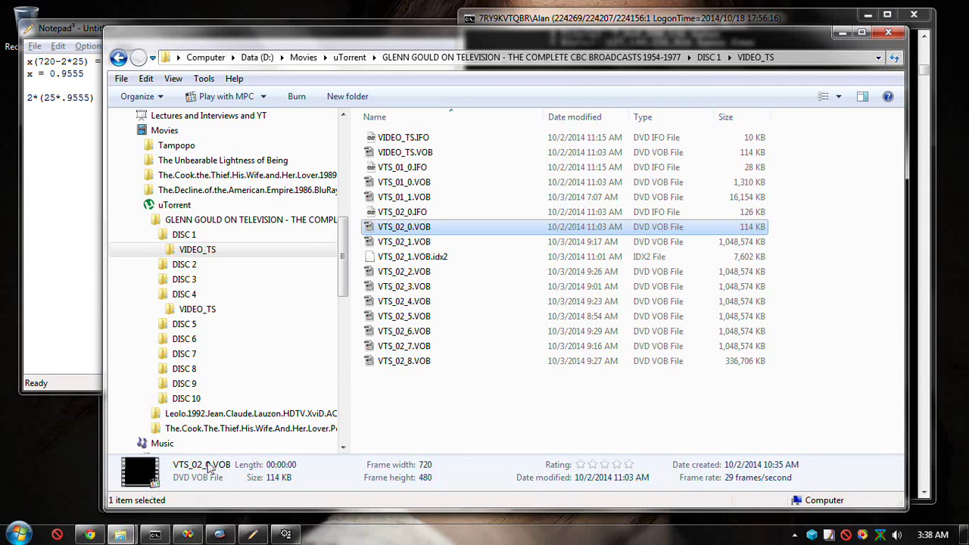
# Display the MediaInfo details of VTS_02_0.VOB
pyautogui.moveTo(488, 453); pyautogui.dragTo(543, 339)
pyautogui.moveTo(542, 381); pyautogui.dragTo(520, 496)
pyautogui.rightClick(457, 232)
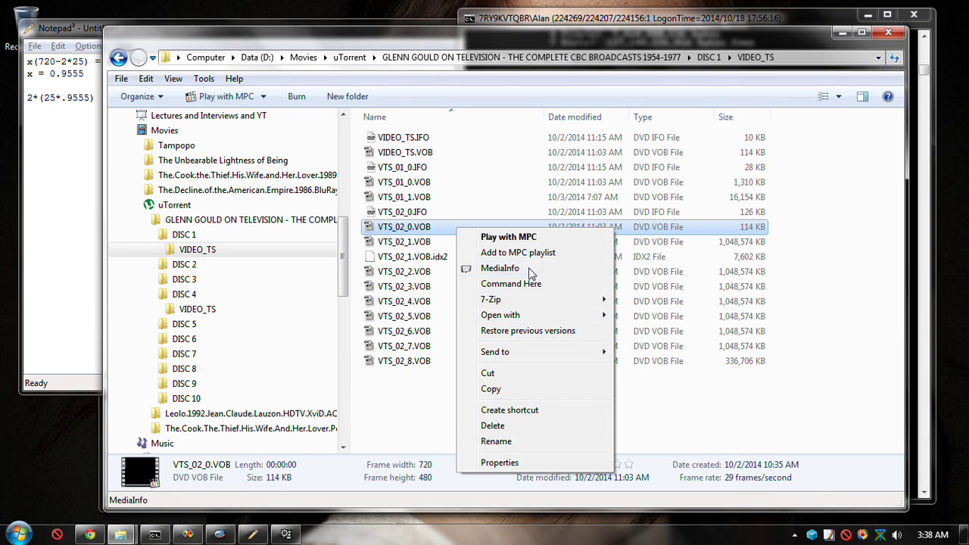
pyautogui.click(433, 295)
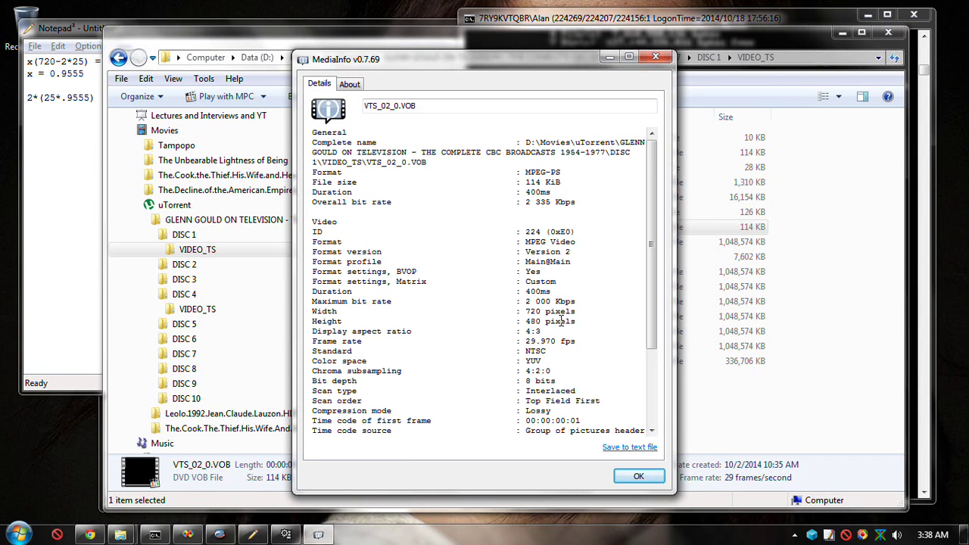
# Check the video duration of VTS_02_0.VOB in MediaInfo and close its details
pyautogui.moveTo(519, 292); pyautogui.dragTo(544, 292)
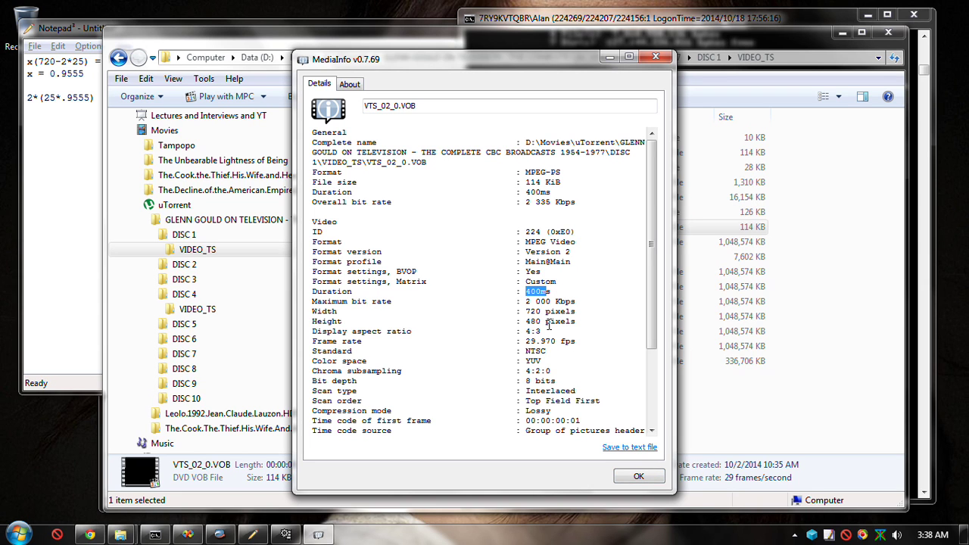
pyautogui.press('Right')
pyautogui.click(655, 56)
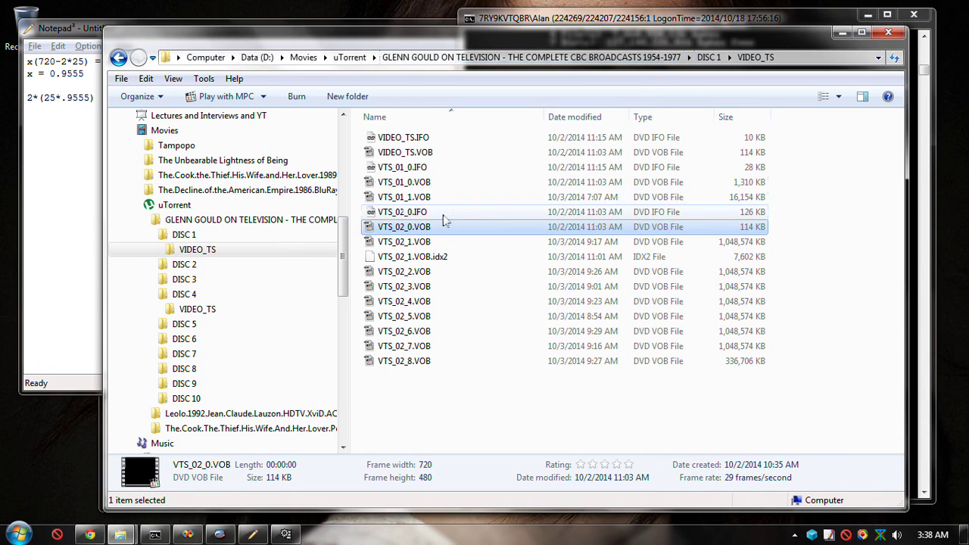
# Compare the file details of VIDEO_TS.VOB, VTS_02_0.VOB and VTS_01_0.VOB in DISC 1's VIDEO_TS folder
pyautogui.click(438, 155)
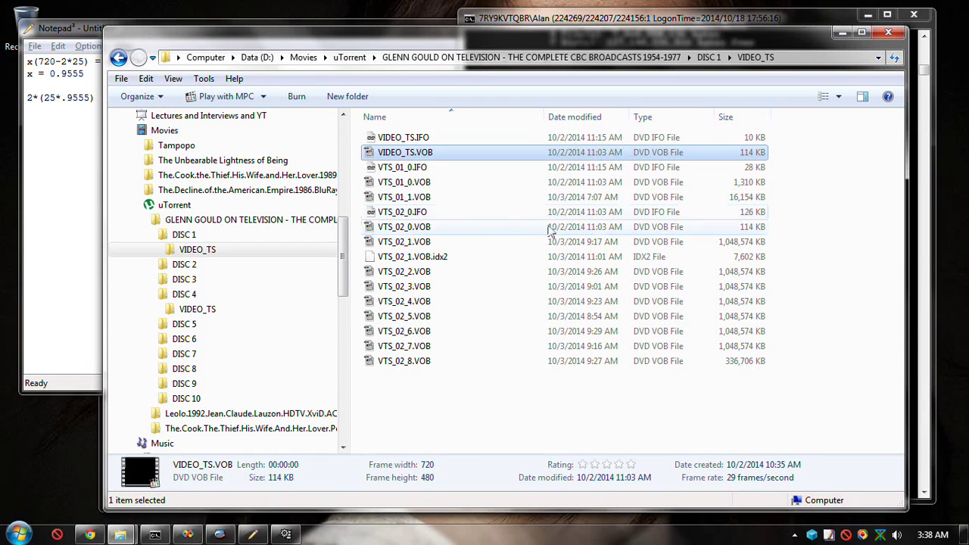
pyautogui.click(473, 227)
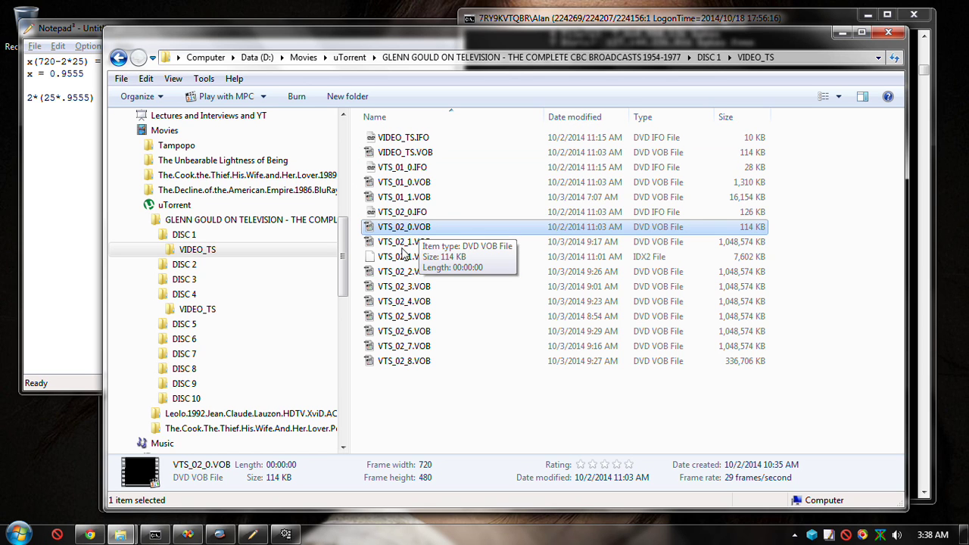
pyautogui.click(437, 185)
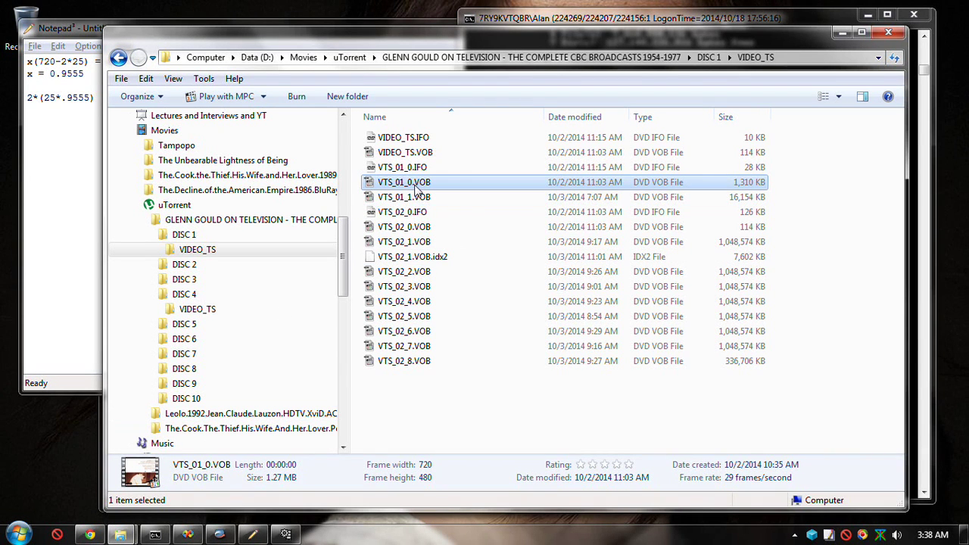
# Display VIDEO_TS.VOB in MediaInfo, read its first-frame time code and text stream entries, and close the report
pyautogui.click(462, 154)
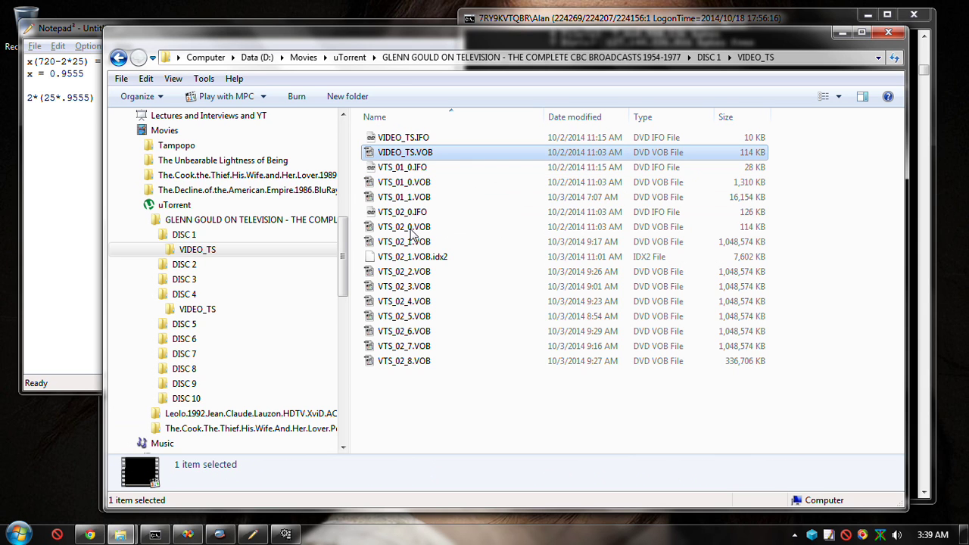
pyautogui.rightClick(413, 155)
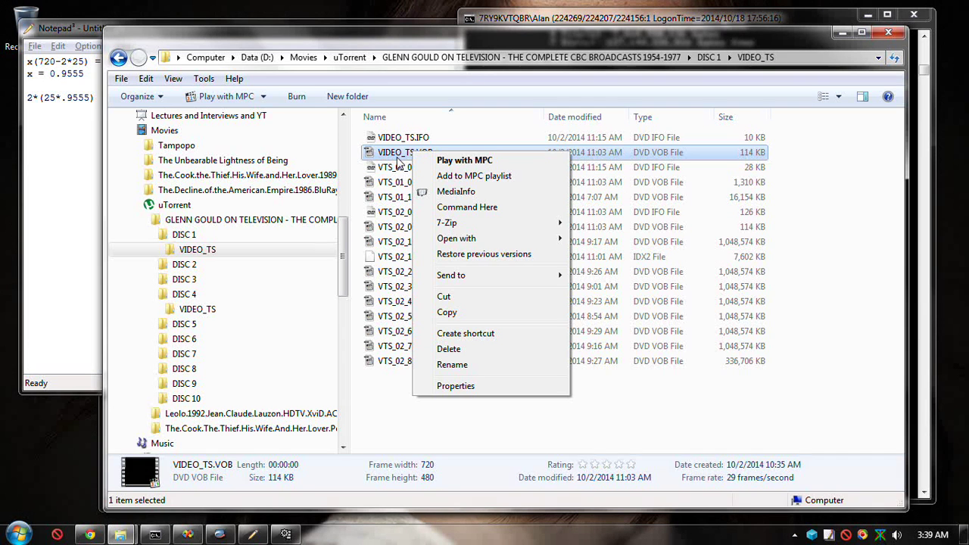
pyautogui.click(481, 194)
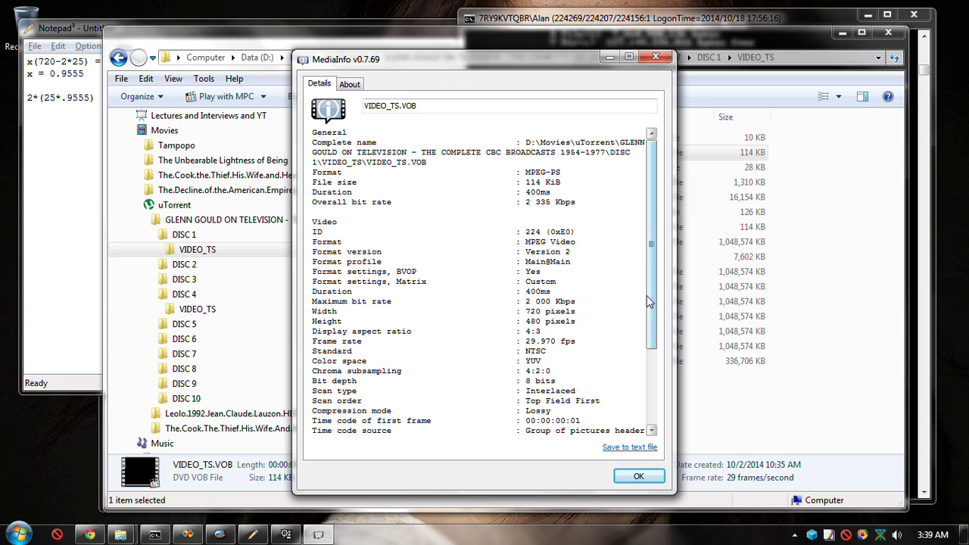
pyautogui.moveTo(653, 305)
pyautogui.mouseDown()
pyautogui.moveTo(652, 333)
pyautogui.moveTo(653, 286)
pyautogui.mouseUp()
pyautogui.moveTo(651, 281); pyautogui.dragTo(664, 342)
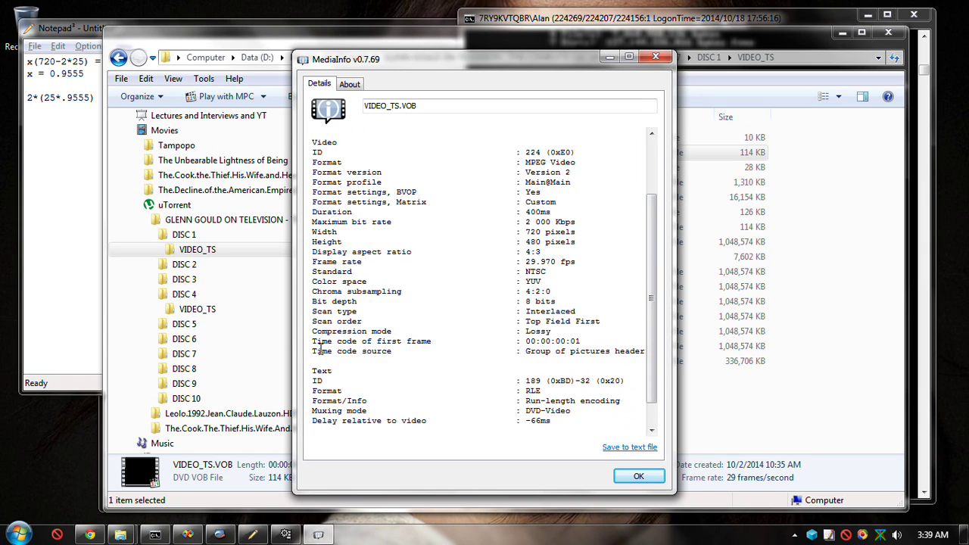
pyautogui.moveTo(318, 344); pyautogui.dragTo(433, 344)
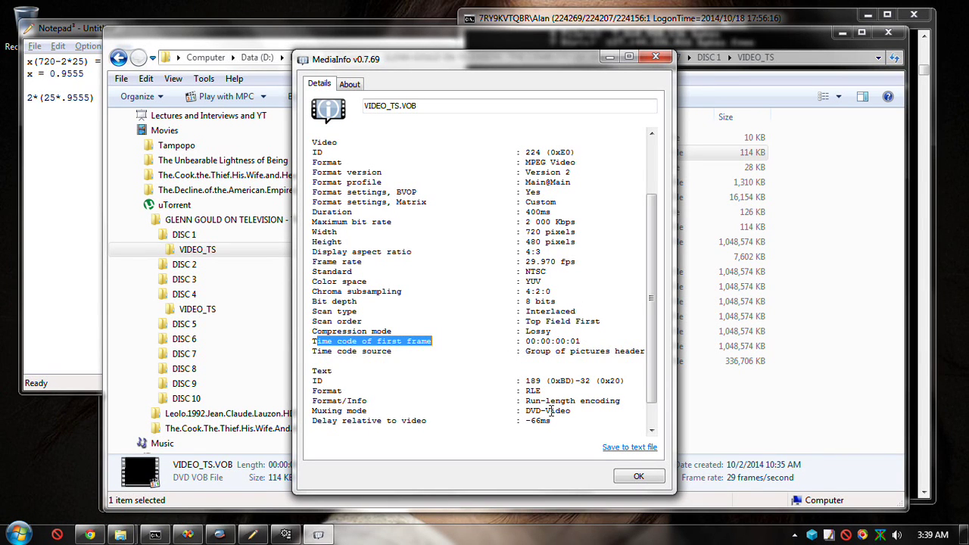
pyautogui.moveTo(534, 400); pyautogui.dragTo(605, 390)
pyautogui.click(577, 400)
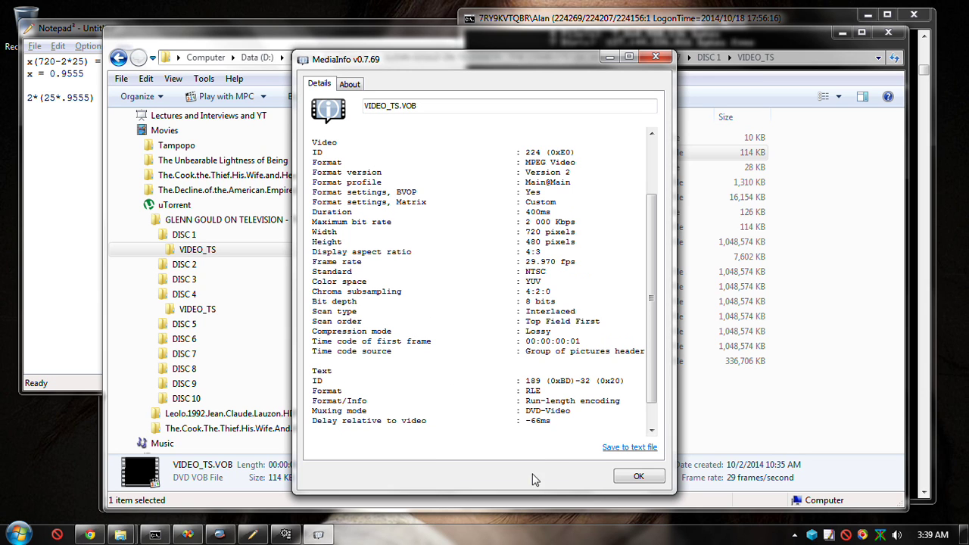
pyautogui.click(655, 57)
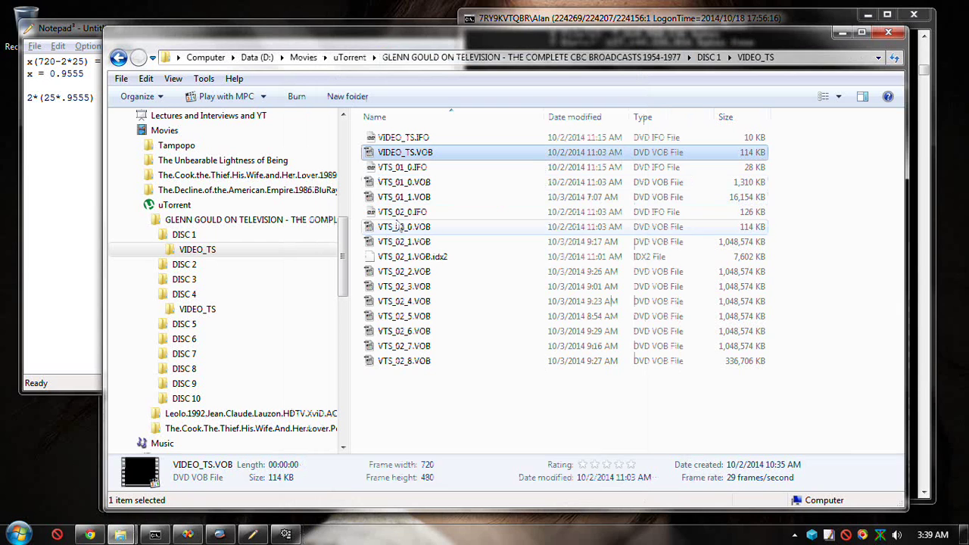
# Compare the file details of VTS_02_3.VOB and VTS_02_4.VOB with those of VIDEO_TS.VOB and VTS_02_0.VOB
pyautogui.click(407, 286)
pyautogui.click(409, 301)
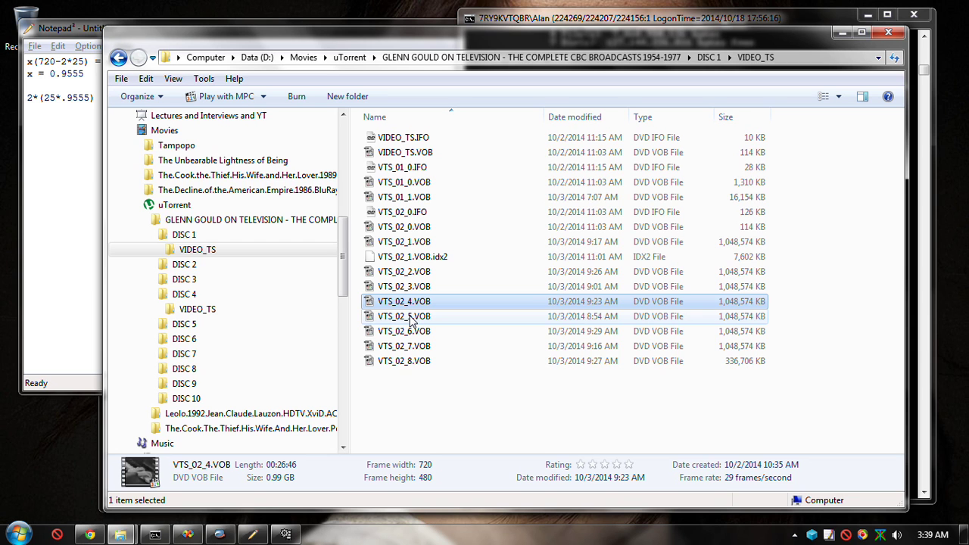
pyautogui.click(443, 153)
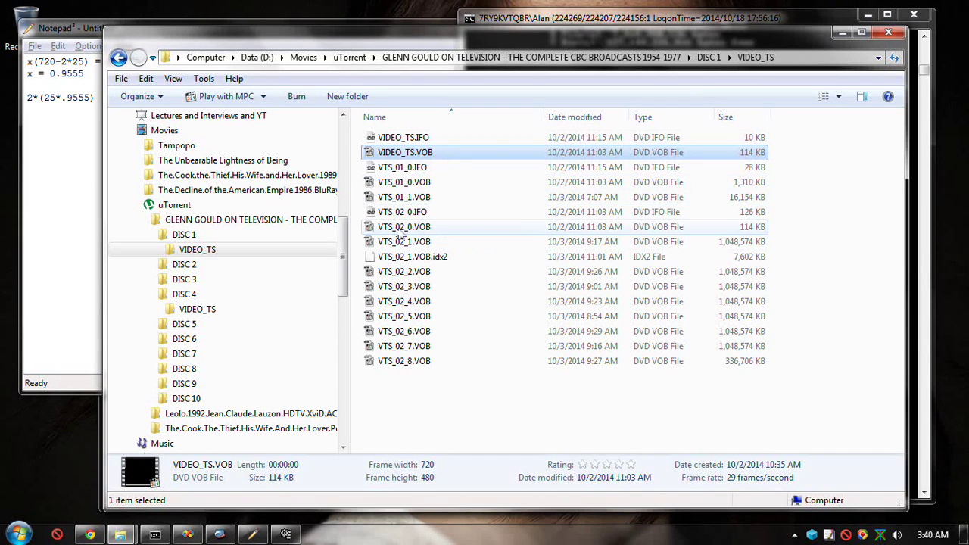
pyautogui.click(409, 227)
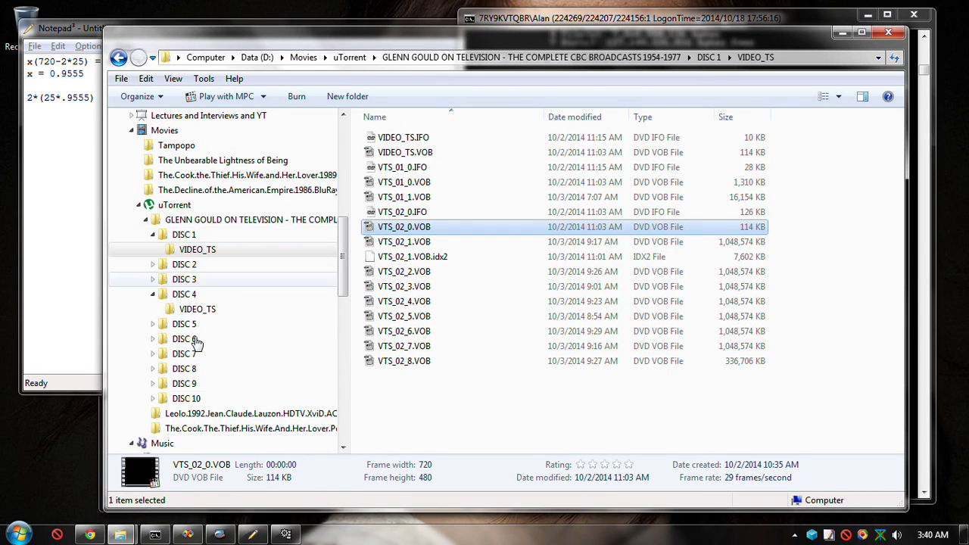
pyautogui.scroll(3, 333, 261)
pyautogui.scroll(-1, 347, 267)
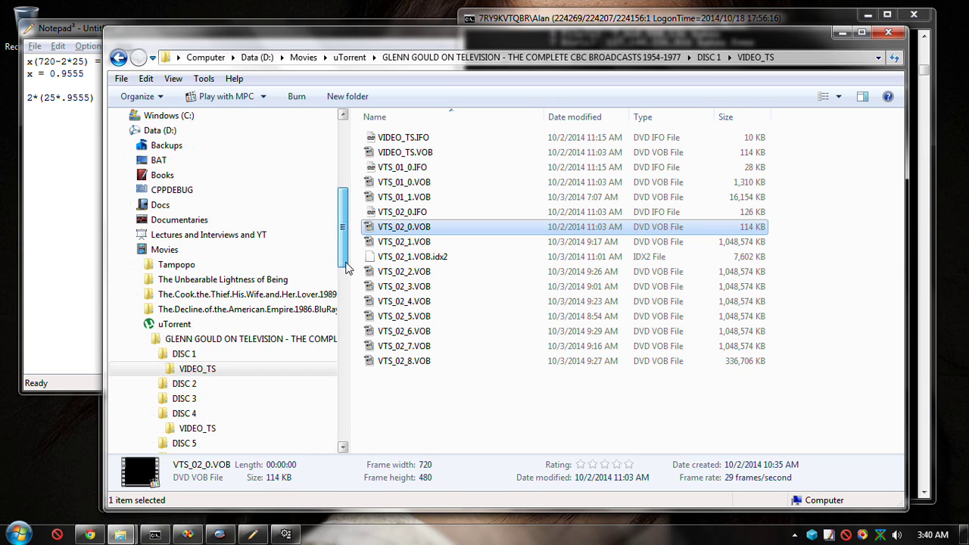
# Switch to VirtualDub with DVD1.mpg and set the source preview zoom to 75%
pyautogui.click(286, 533)
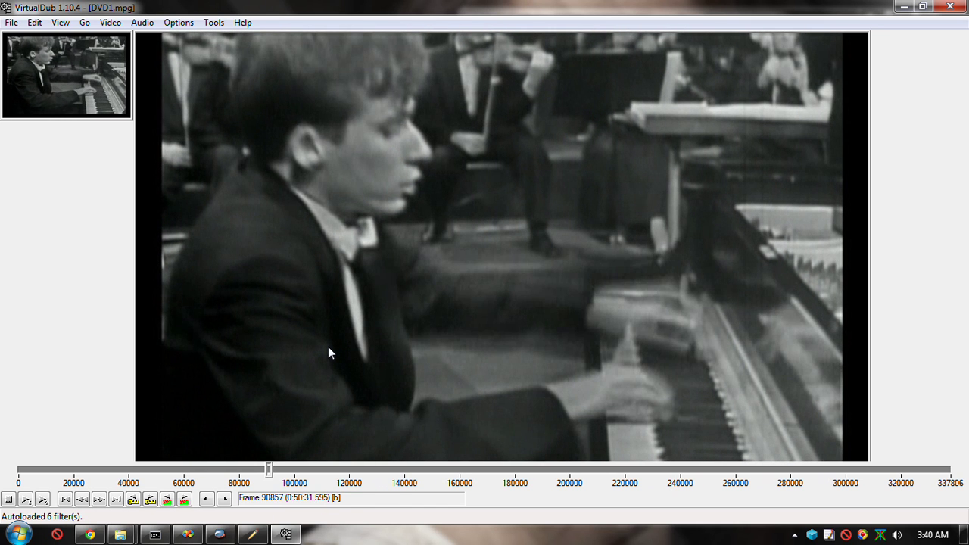
pyautogui.rightClick(416, 310)
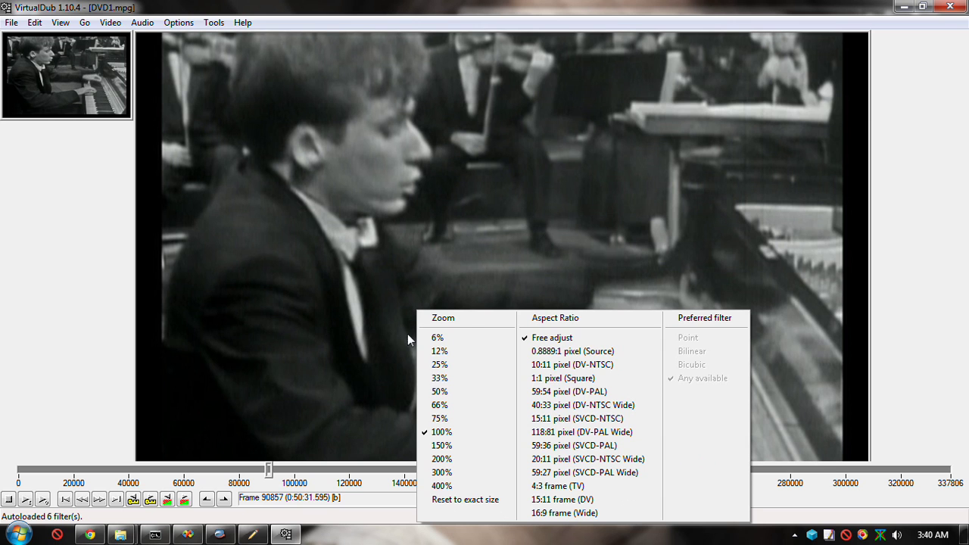
pyautogui.click(472, 415)
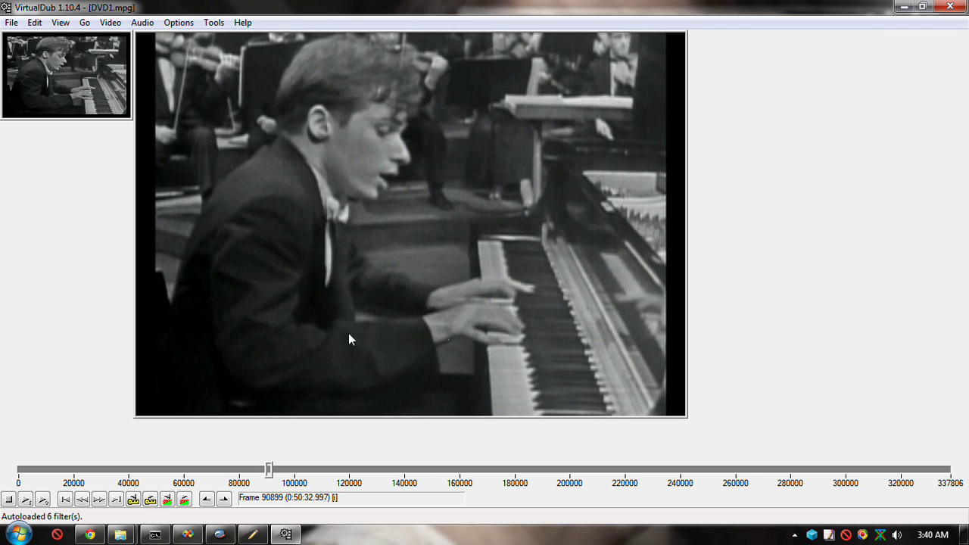
# Move through DVD1.mpg to about frame 312869 and set the source preview zoom to 100%
pyautogui.click(900, 470)
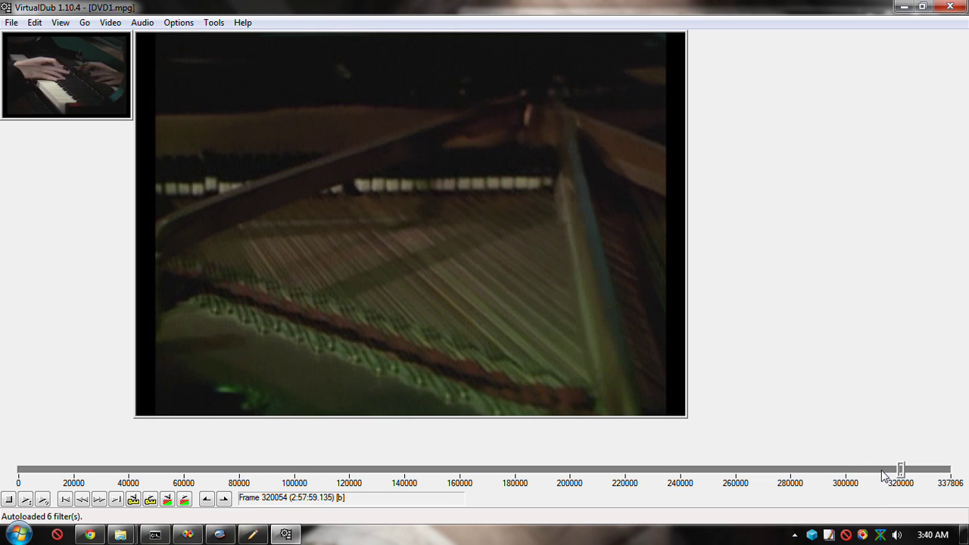
pyautogui.click(881, 470)
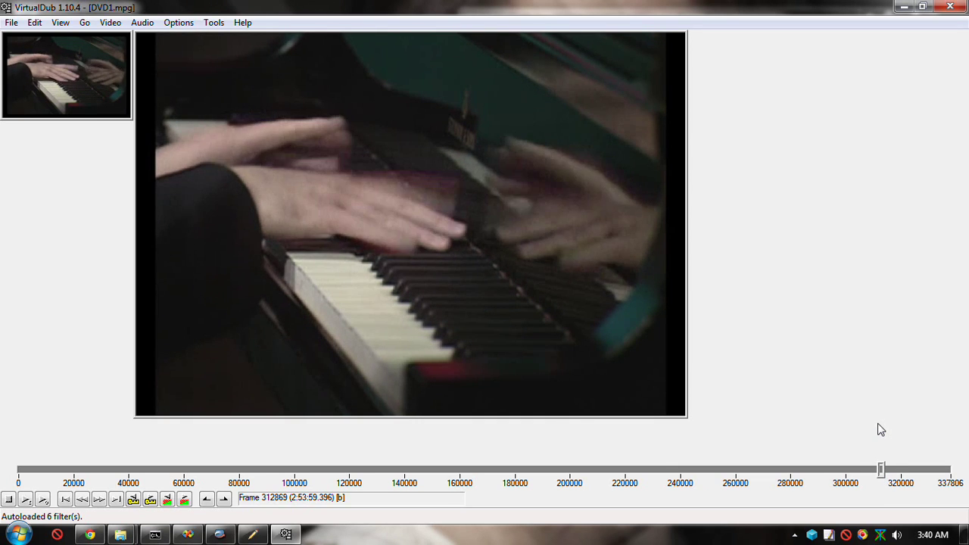
pyautogui.rightClick(411, 229)
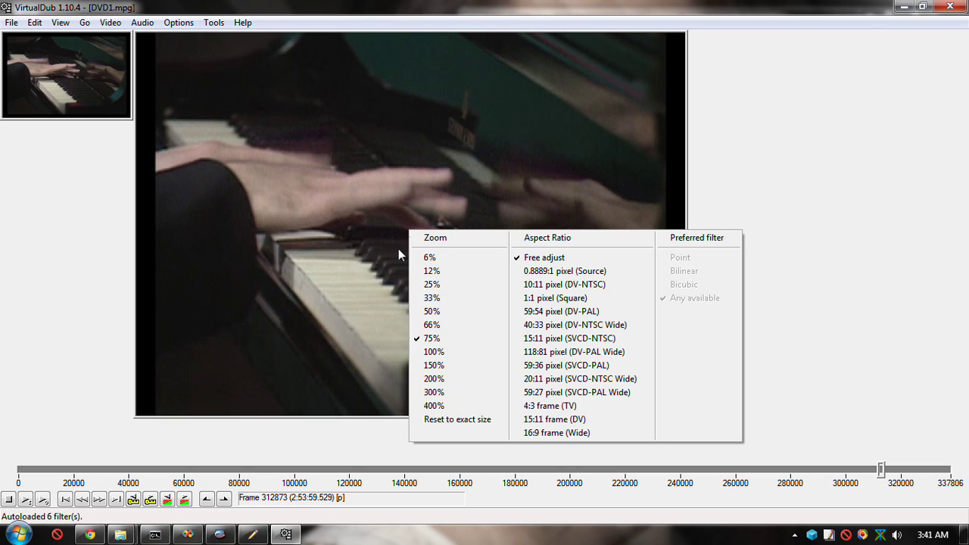
pyautogui.click(467, 352)
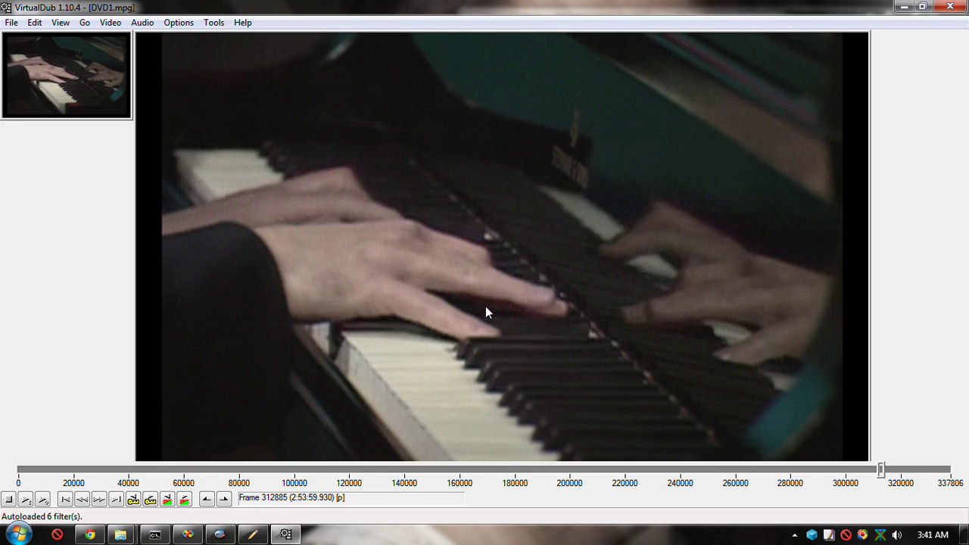
# Enlarge the source preview to 150% and return it to 100%
pyautogui.rightClick(538, 303)
pyautogui.click(598, 437)
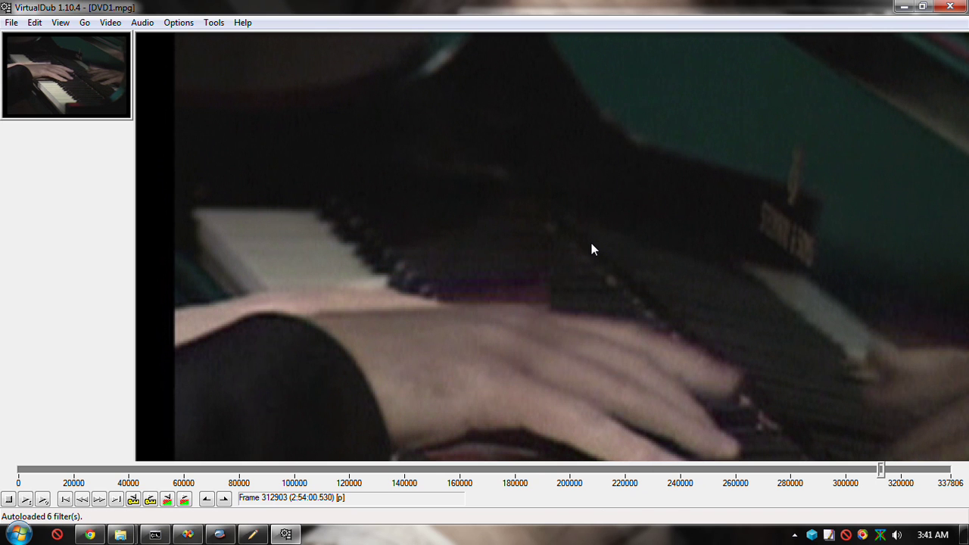
pyautogui.rightClick(403, 219)
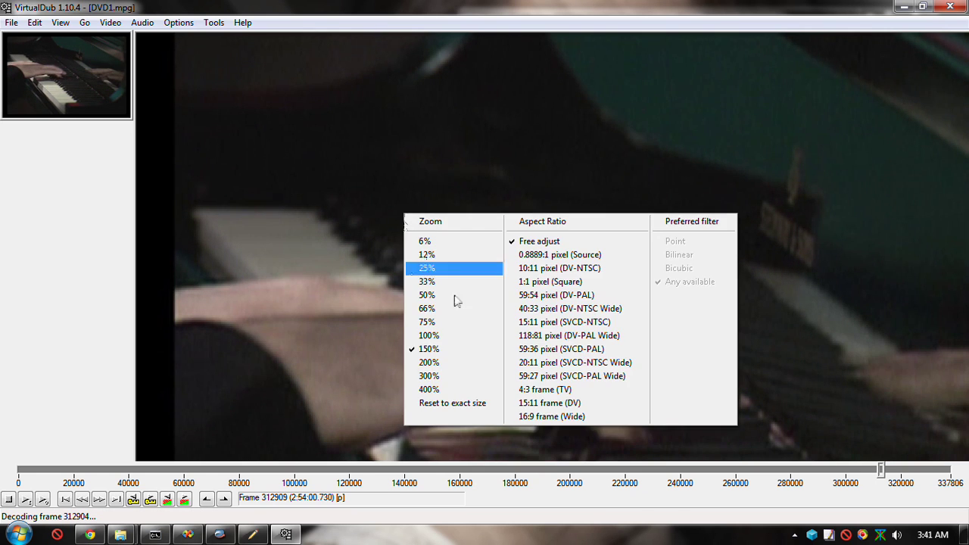
pyautogui.click(467, 339)
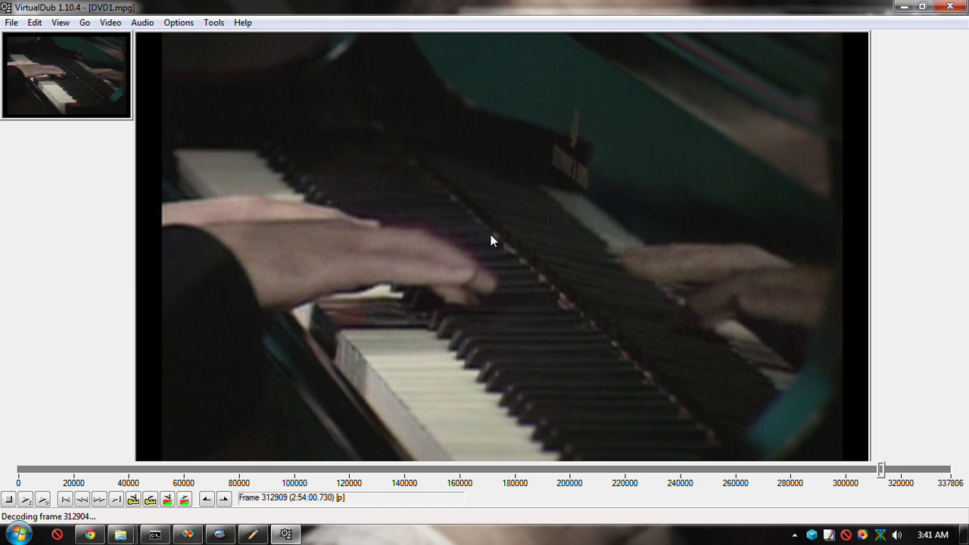
# Review the null transform, deinterlace and resize filters applied to DVD1.mpg and accept the filter list
pyautogui.hotkey('ctrl', 'f')
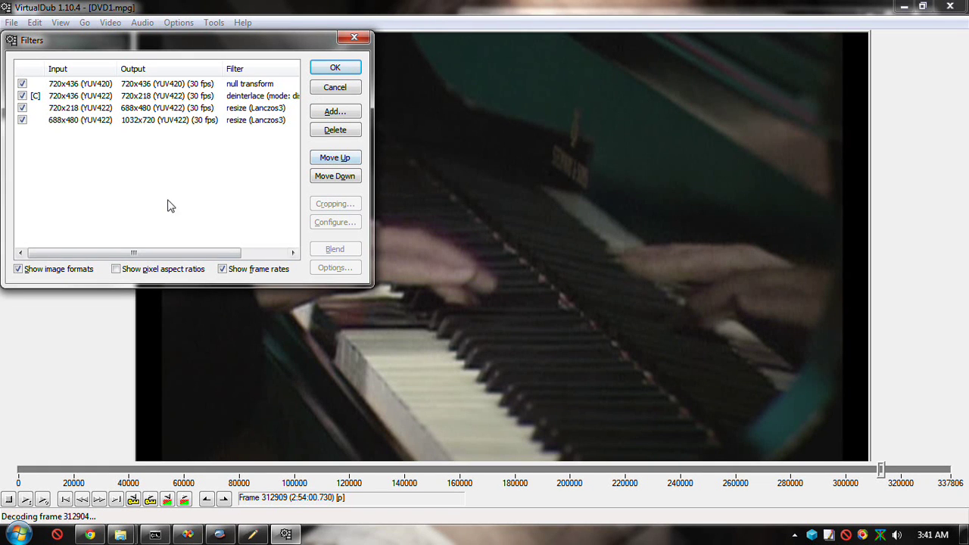
pyautogui.click(334, 67)
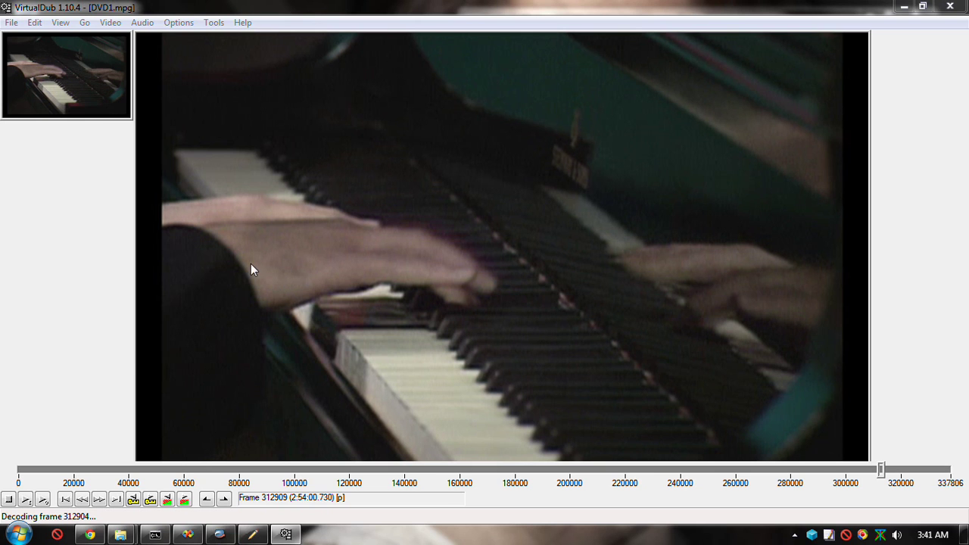
# Save the processing settings over Deint By Math DVD1.vdscript in the TEMP folder and close VirtualDub
pyautogui.hotkey('ctrl', 's')
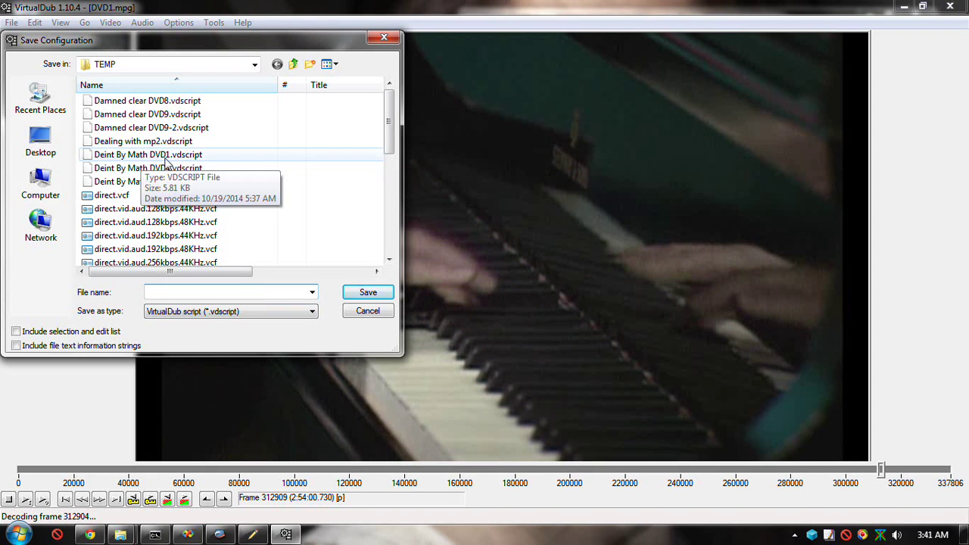
pyautogui.click(166, 159)
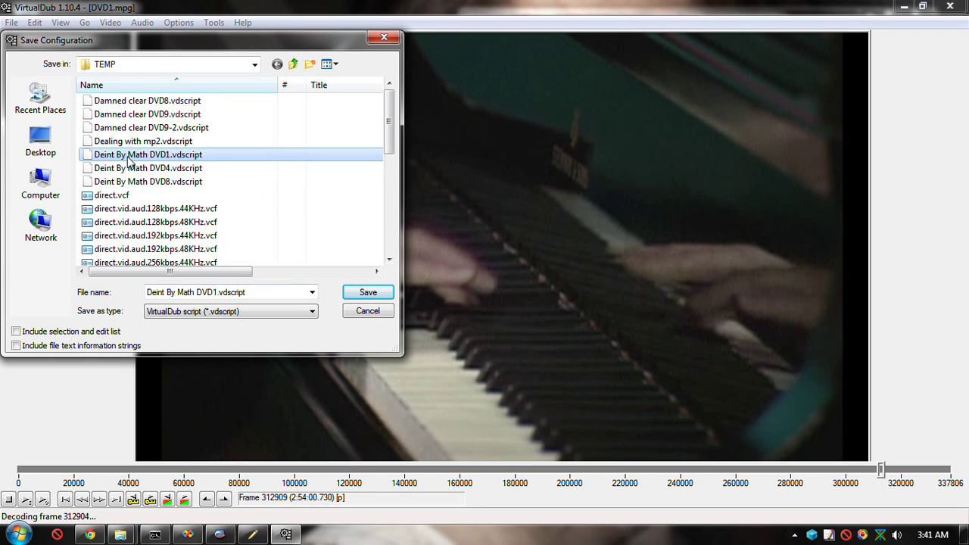
pyautogui.click(379, 288)
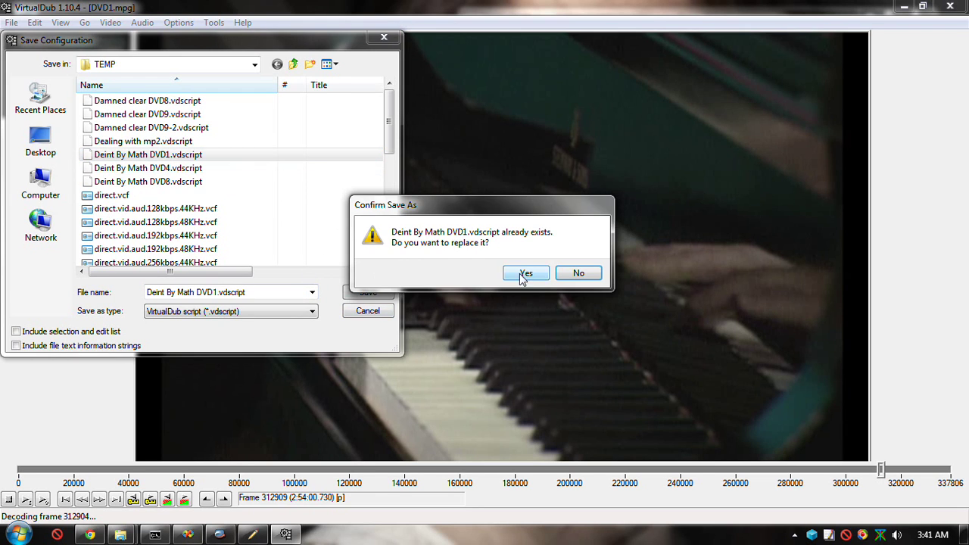
pyautogui.press('Return')
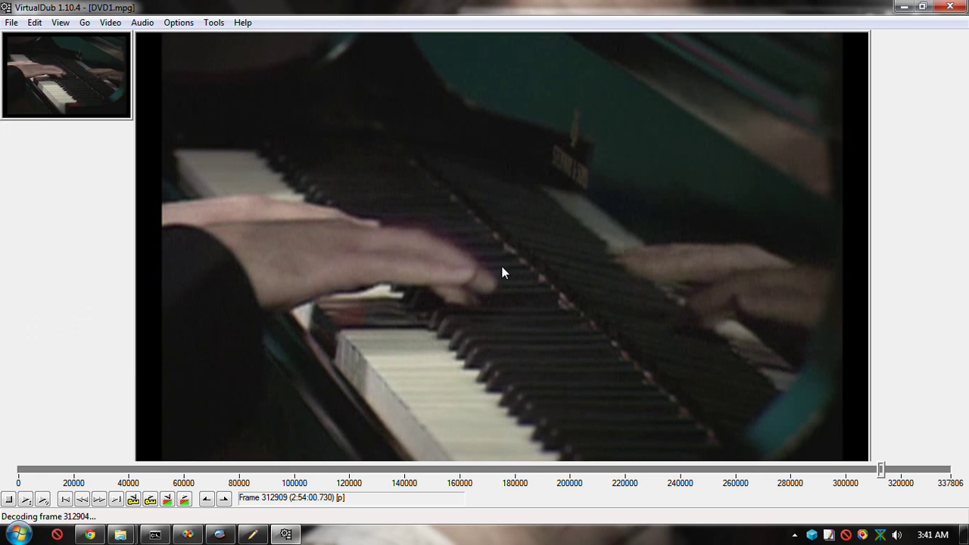
pyautogui.click(955, 7)
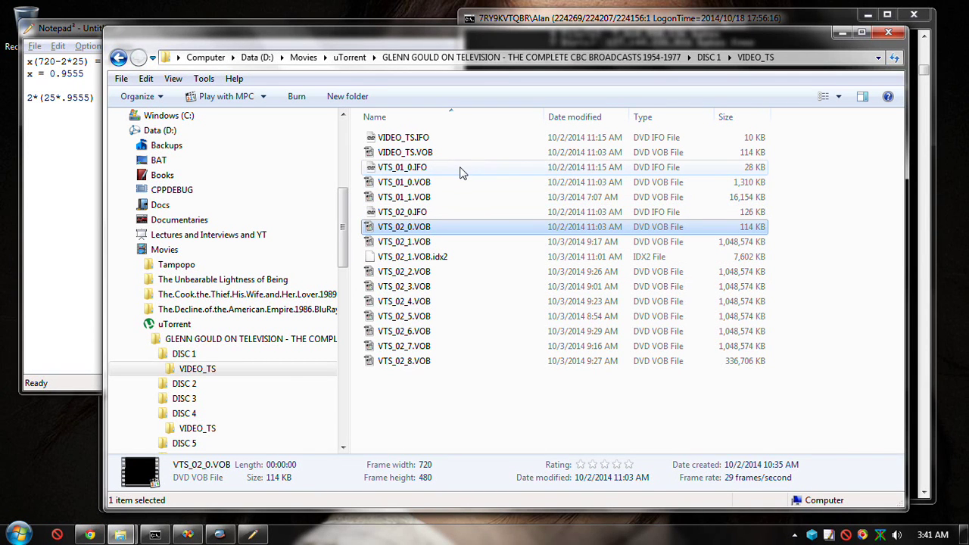
# Switch to Chrome and review the Inside DVD-Video directory structure article's introduction and example VIDEO_TS listing
pyautogui.click(91, 535)
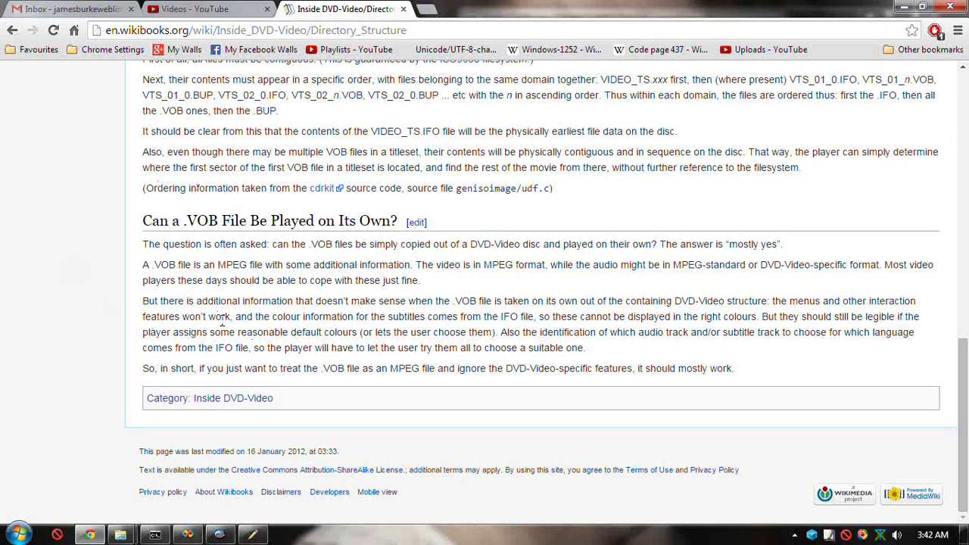
pyautogui.scroll(5, 97, 244)
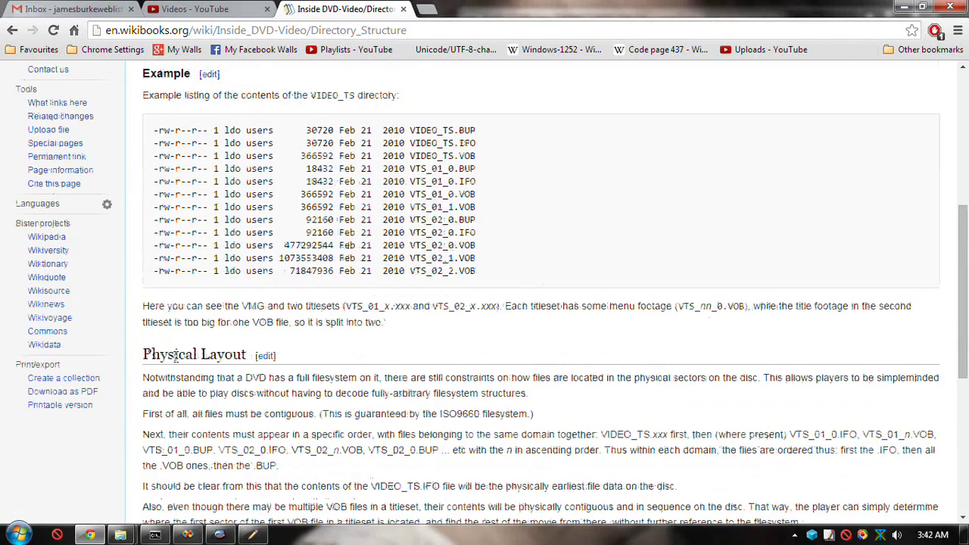
pyautogui.scroll(2, 176, 356)
pyautogui.scroll(2, 439, 205)
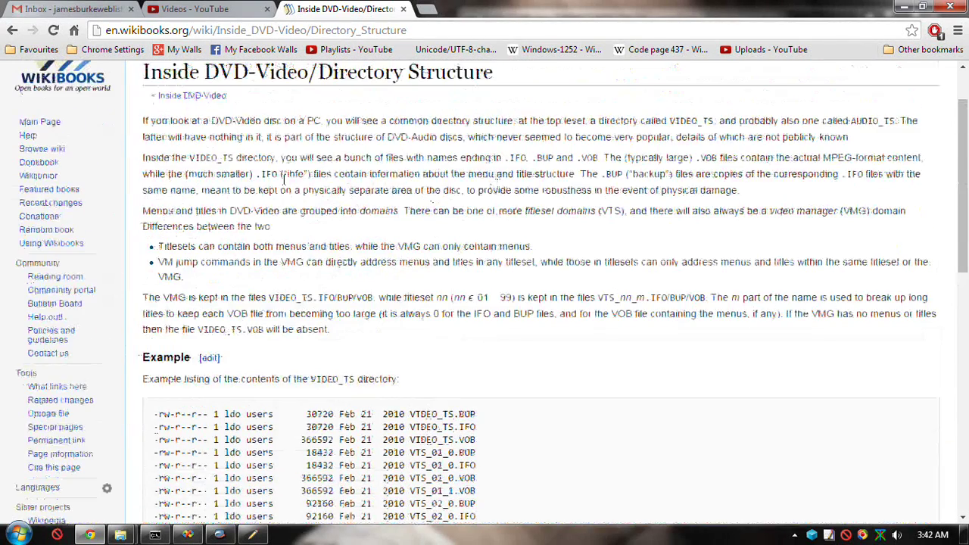
pyautogui.scroll(-1, 341, 225)
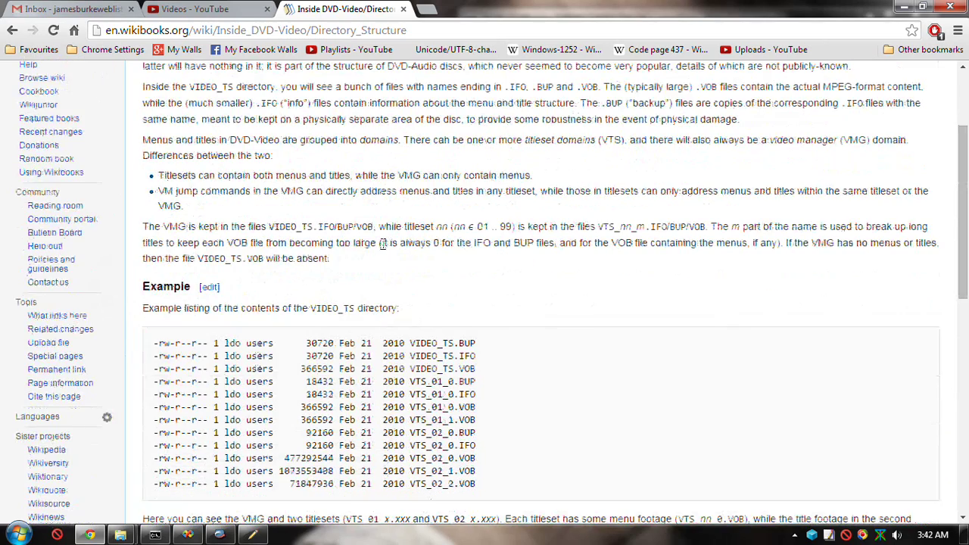
pyautogui.scroll(2, 334, 199)
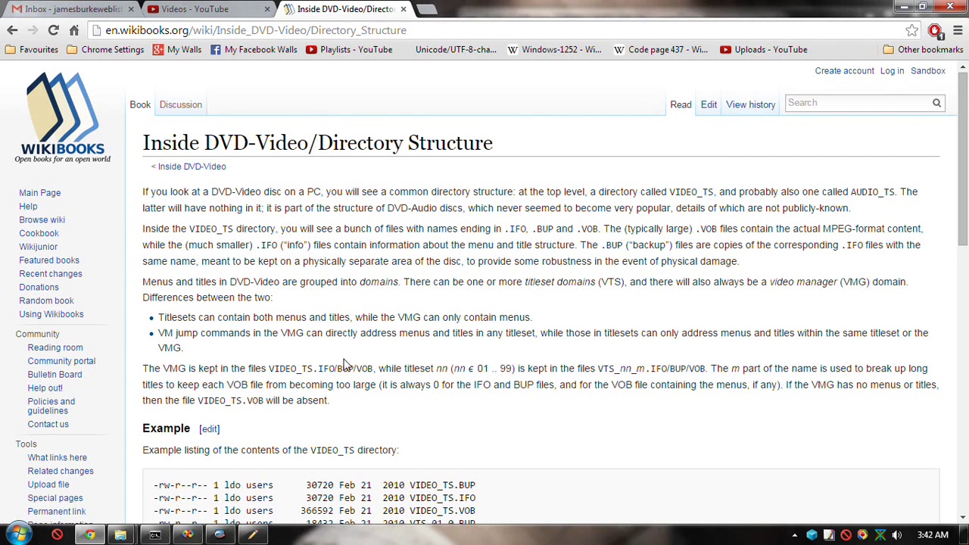
# Examine the article's Physical Layout section, especially the sentence on files being contiguous under the ISO9660 filesystem
pyautogui.scroll(-6, 345, 366)
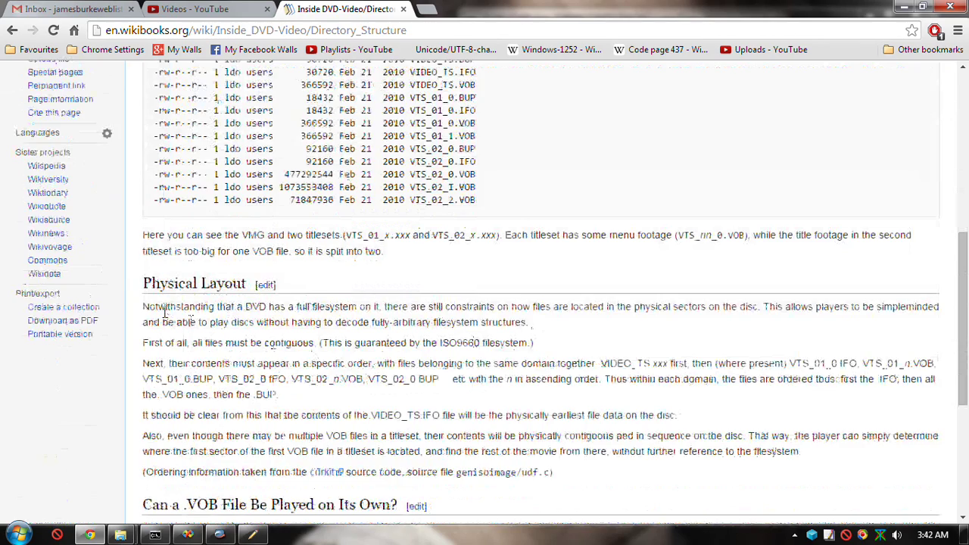
pyautogui.scroll(-1, 211, 320)
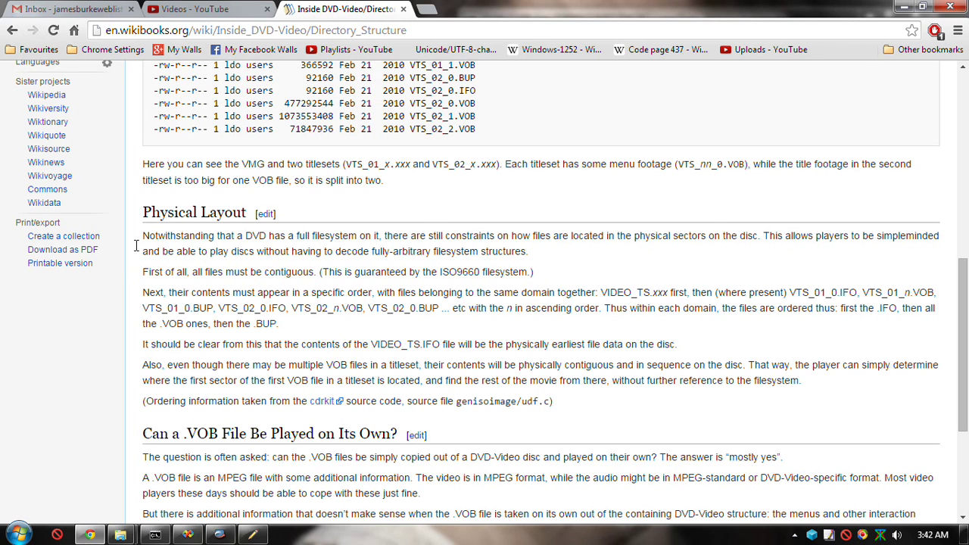
pyautogui.moveTo(149, 272); pyautogui.dragTo(293, 274)
pyautogui.click(250, 264)
pyautogui.moveTo(327, 271); pyautogui.dragTo(466, 279)
pyautogui.click(454, 277)
# Switch to the VIDEO_TS Explorer window, collapse the Movies and TEMP trees, and open the TEMP folder on Data (D:)
pyautogui.moveTo(125, 535)
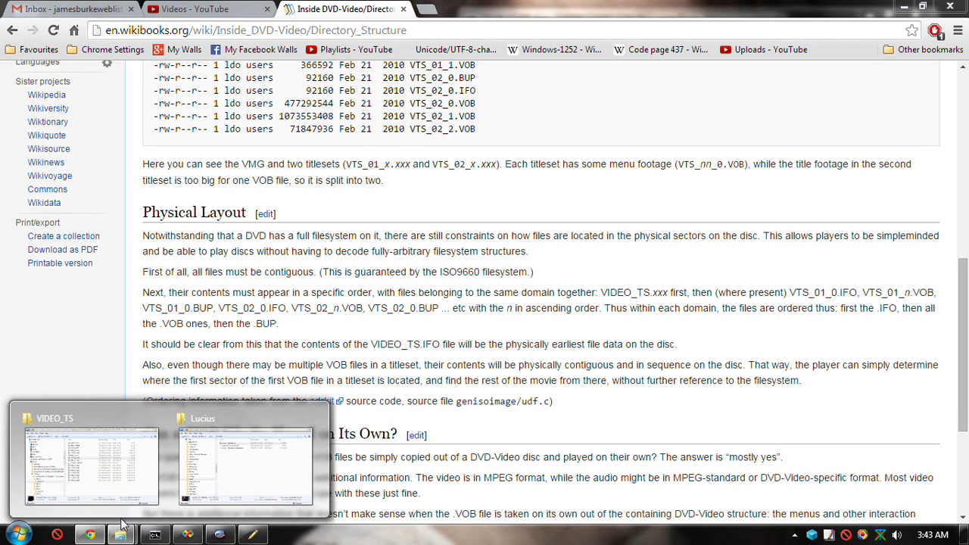
pyautogui.click(165, 435)
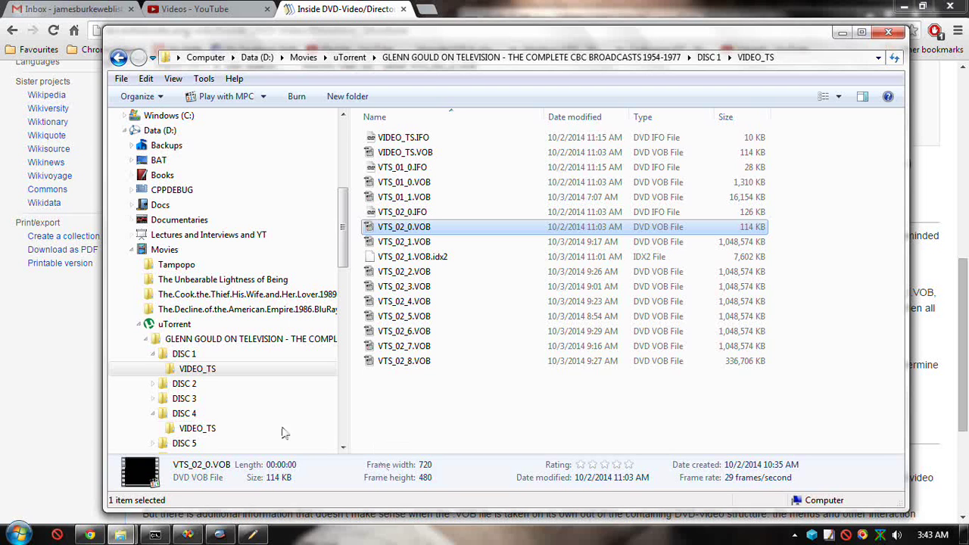
pyautogui.click(131, 251)
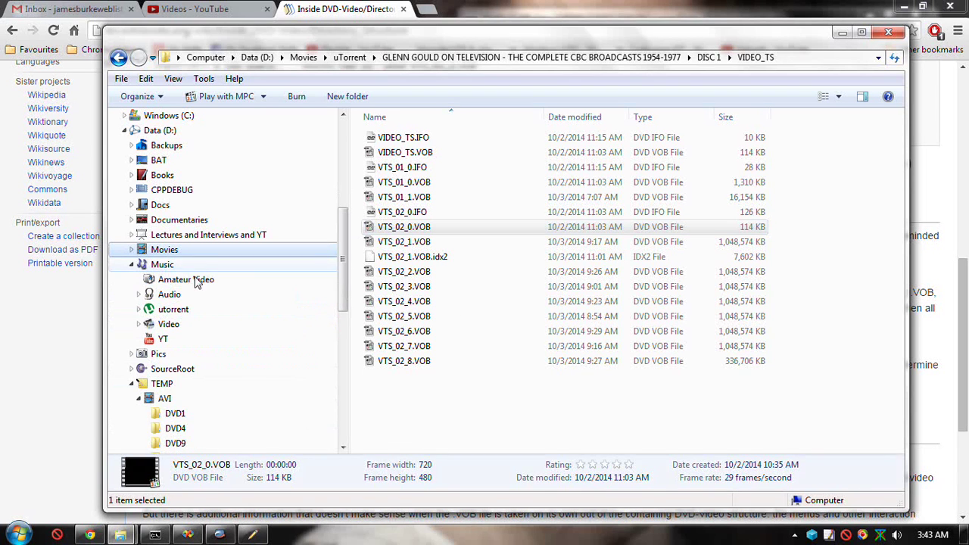
pyautogui.click(134, 386)
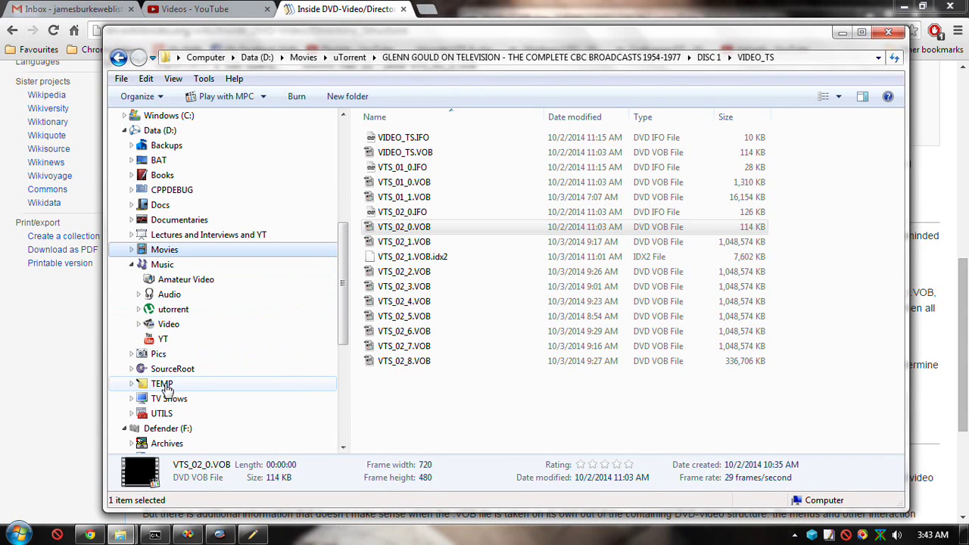
pyautogui.click(159, 384)
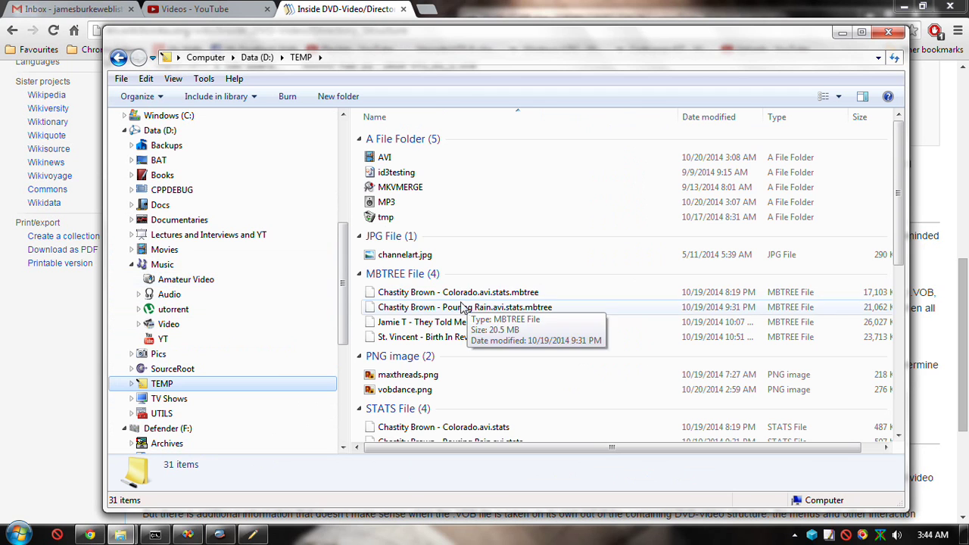
# View the vobdance.png screenshot of the VOB copy command from the TEMP folder and close the viewer
pyautogui.click(488, 390)
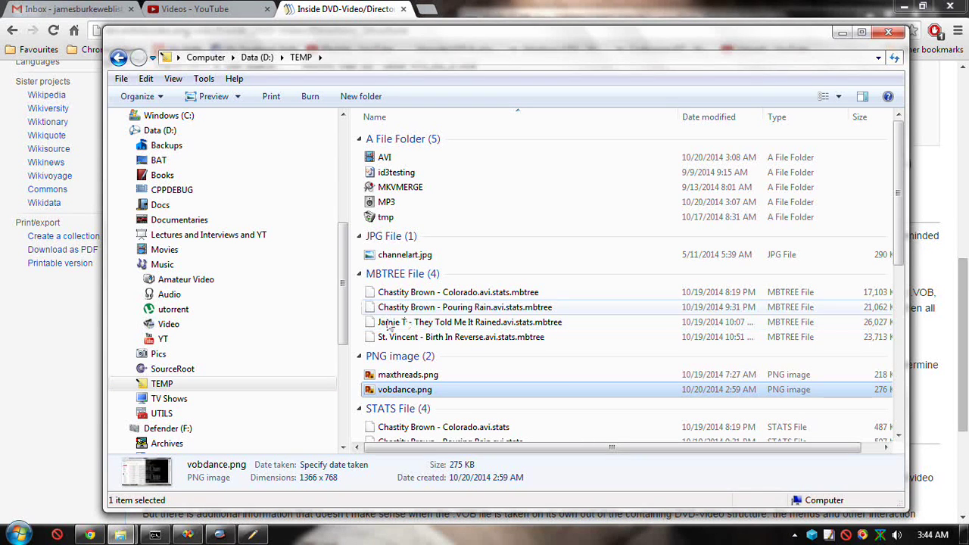
pyautogui.doubleClick(445, 388)
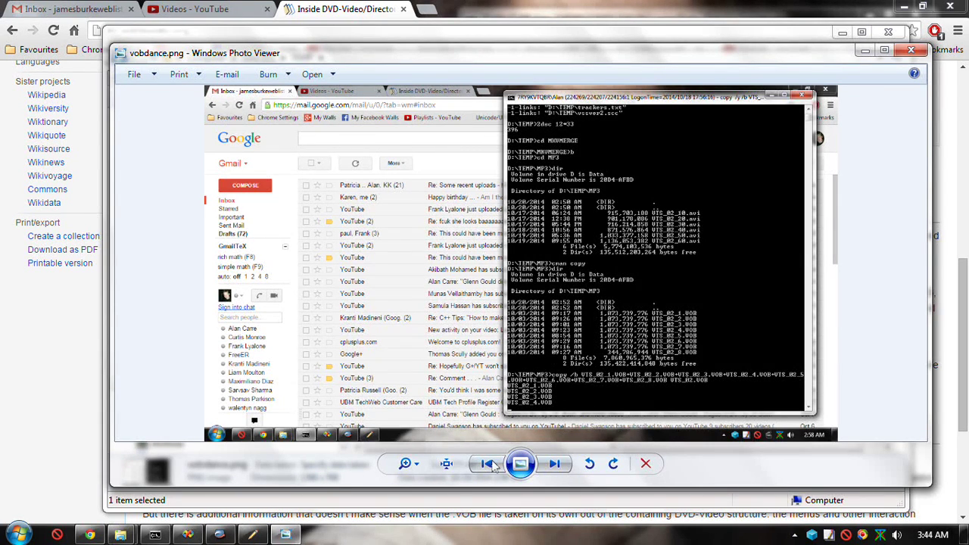
pyautogui.press('Escape')
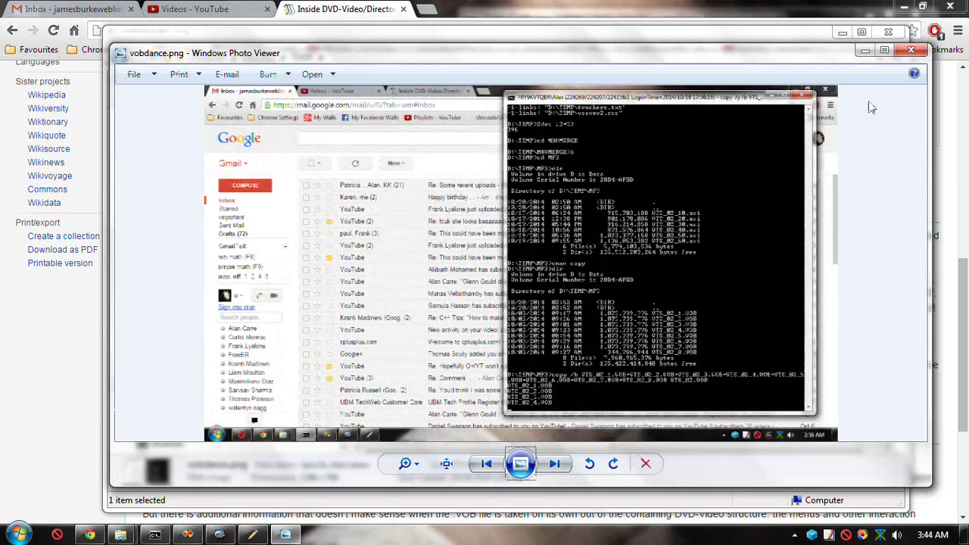
pyautogui.click(914, 51)
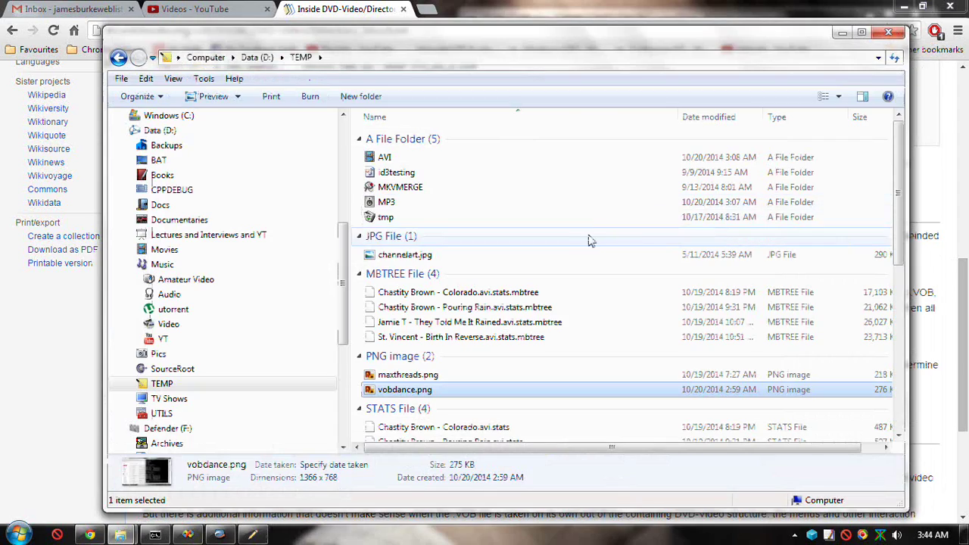
# Open the DVD1 folder inside the AVI folder of TEMP
pyautogui.click(441, 164)
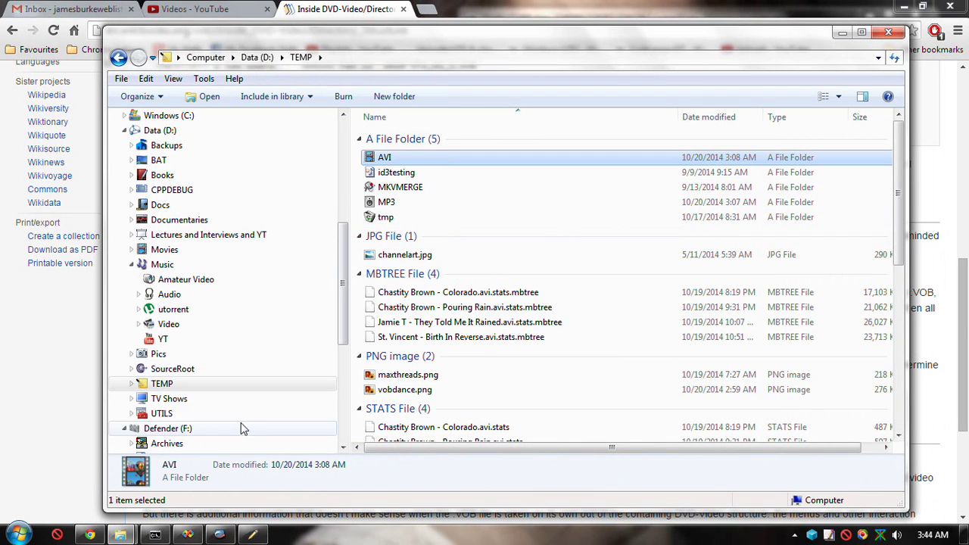
pyautogui.doubleClick(442, 164)
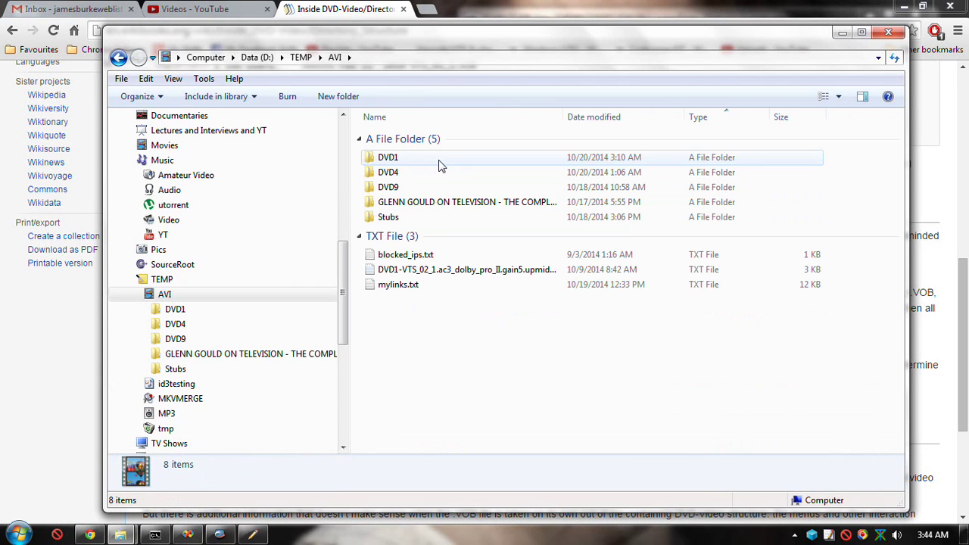
pyautogui.click(441, 159)
pyautogui.doubleClick(441, 161)
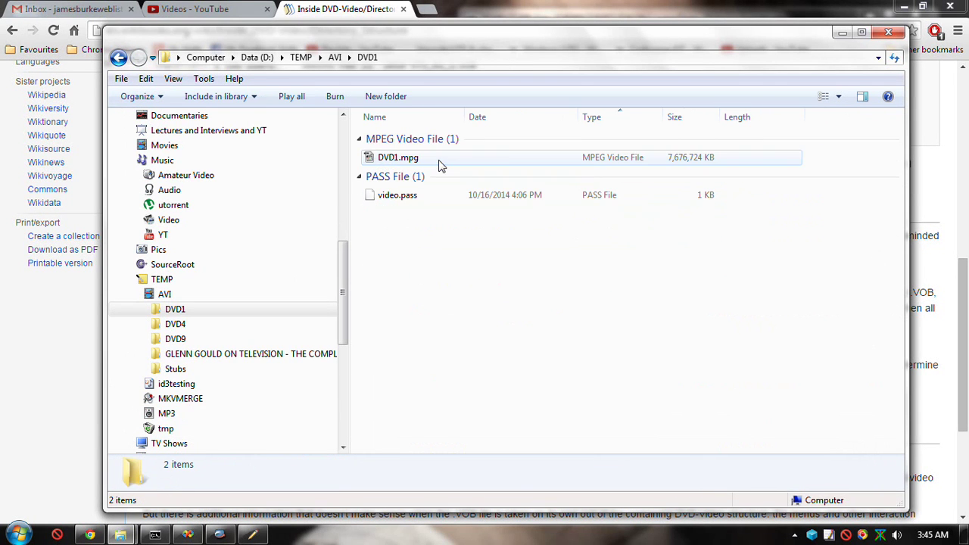
# Rename DVD1.mpg to DVD1.ps and accept the file extension change
pyautogui.click(435, 161)
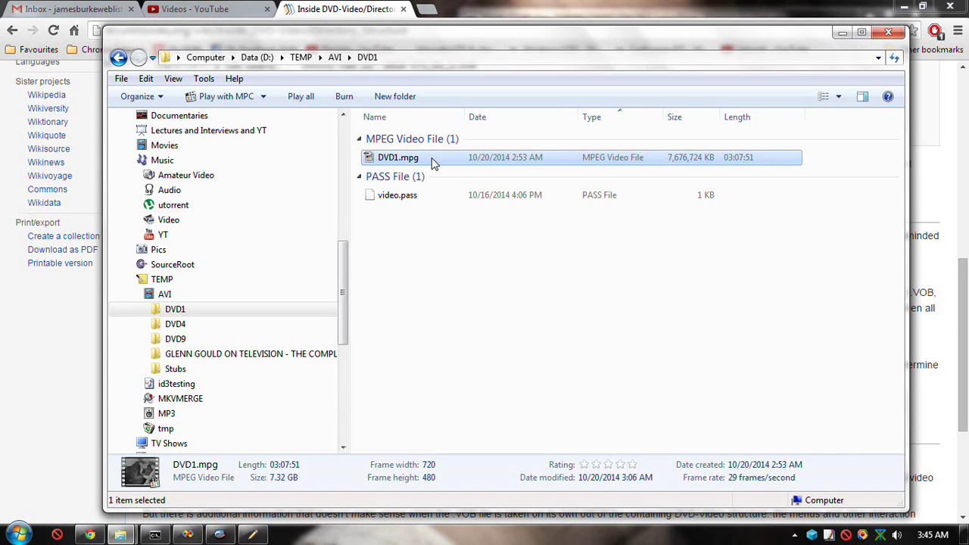
pyautogui.press('F2')
pyautogui.press('Right')
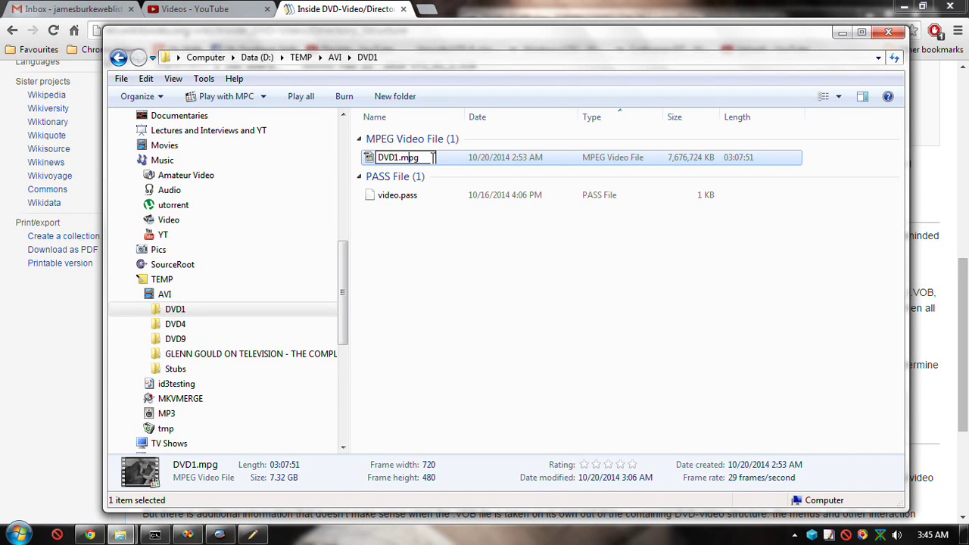
pyautogui.hotkey('shift', 'End')
pyautogui.write('ps')
pyautogui.press('Return')
pyautogui.press('Return')
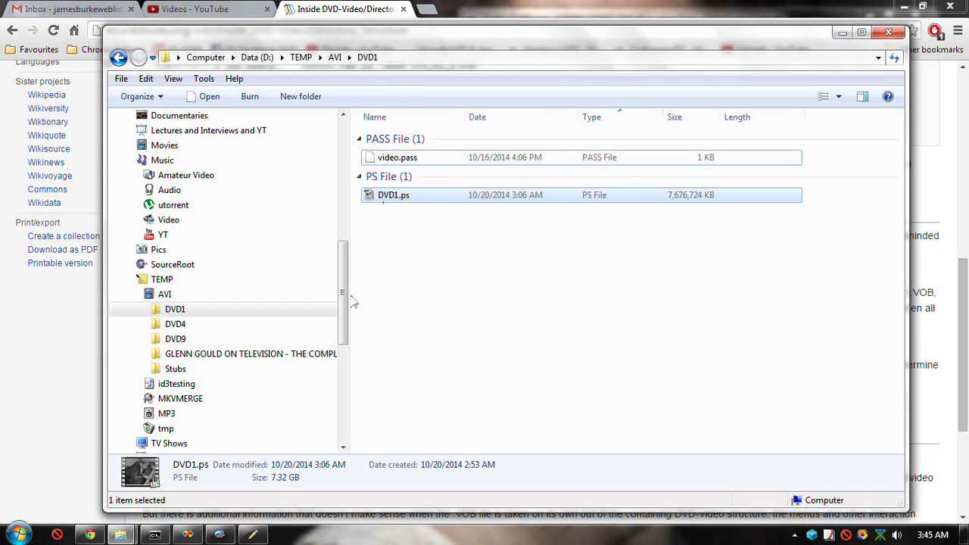
# Check which actions and Send to targets are offered for DVD1.ps
pyautogui.rightClick(402, 200)
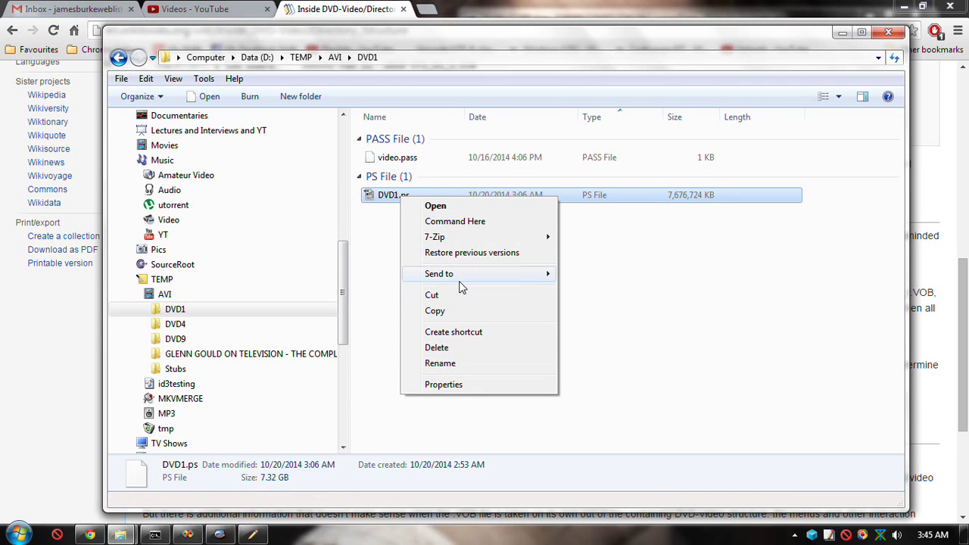
pyautogui.moveTo(460, 281)
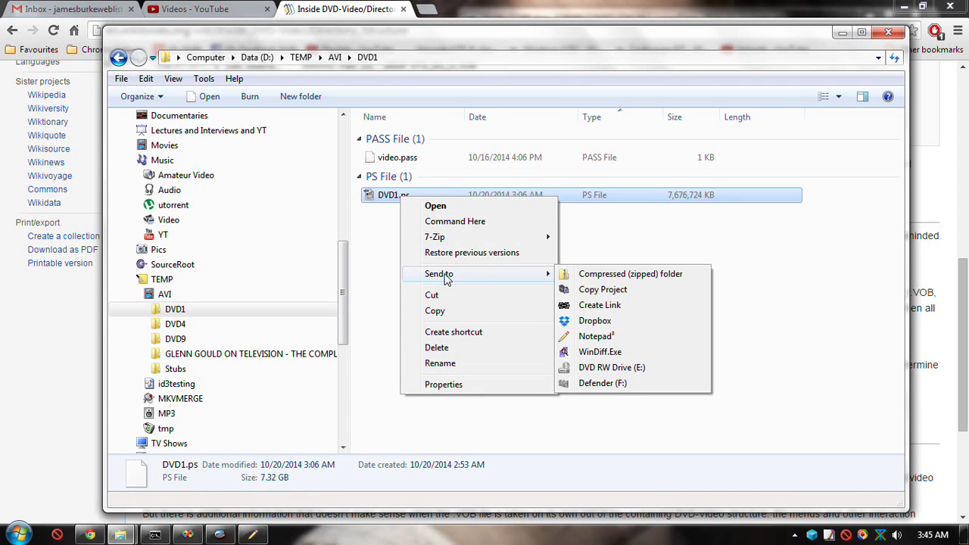
pyautogui.click(371, 245)
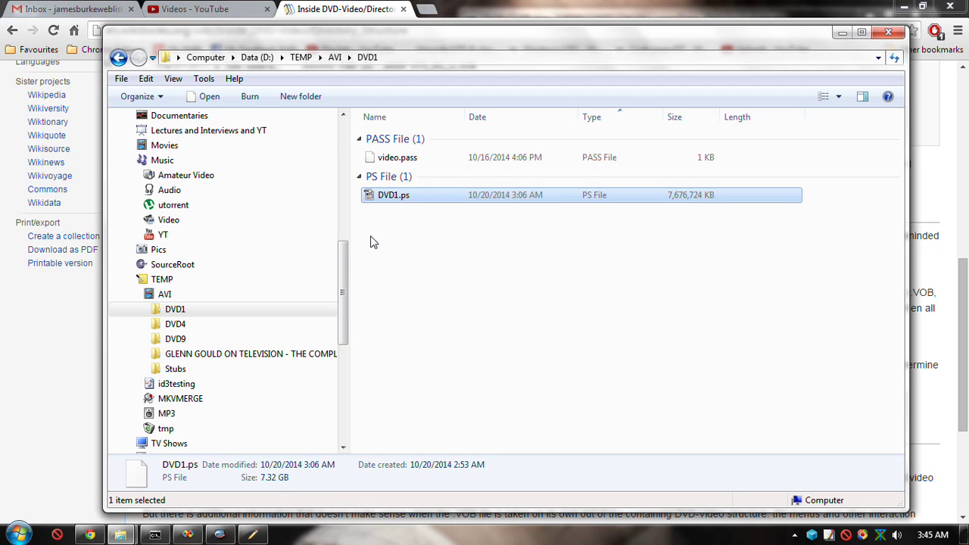
pyautogui.click(371, 240)
pyautogui.click(398, 195)
pyautogui.rightClick(400, 199)
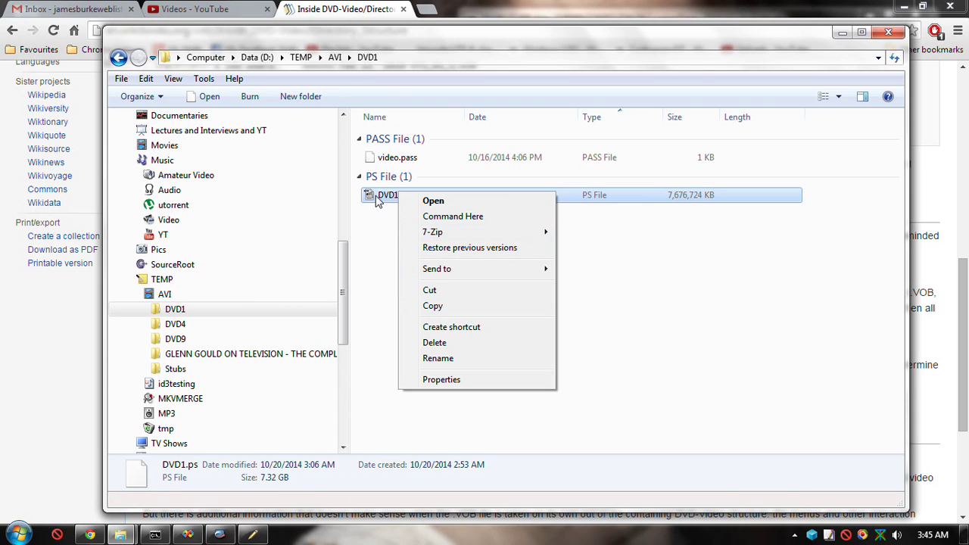
pyautogui.click(361, 299)
pyautogui.click(361, 300)
# Rename DVD1.ps back to DVD1.mpg and accept the file extension change
pyautogui.click(425, 197)
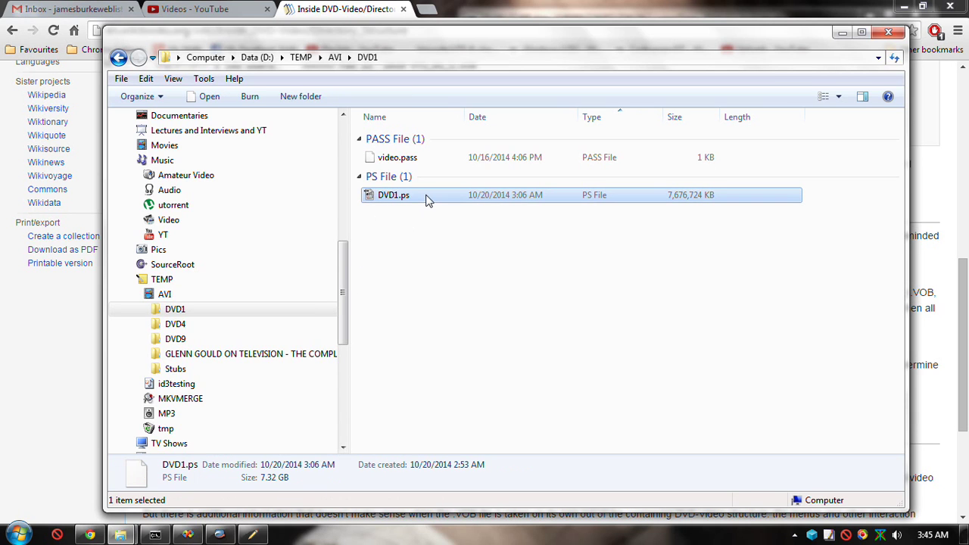
pyautogui.press('F2')
pyautogui.press('Right')
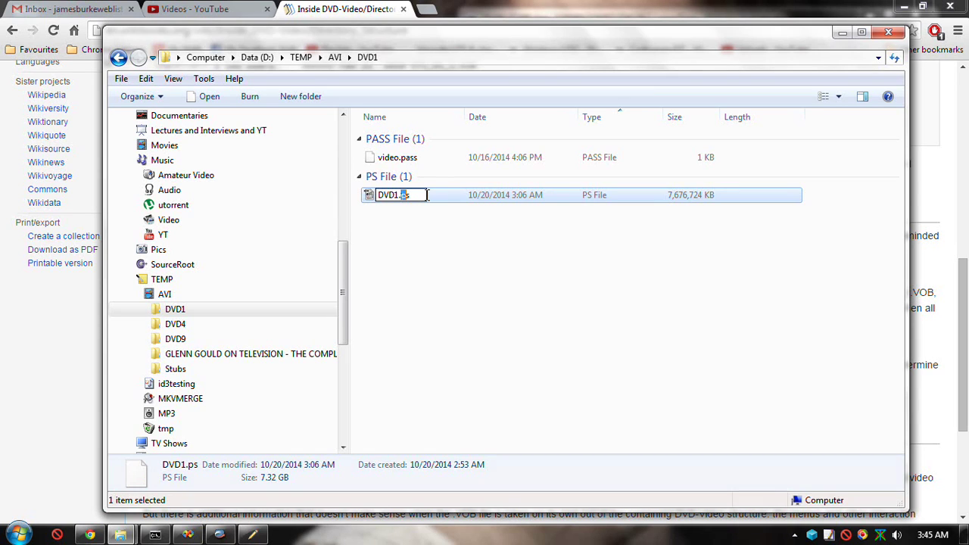
pyautogui.write('mpg')
pyautogui.press('Return')
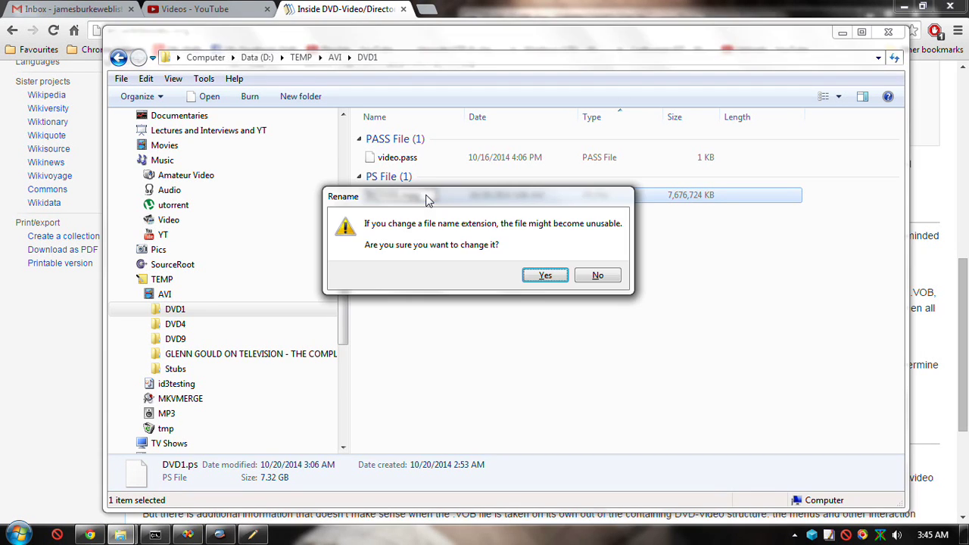
pyautogui.press('Return')
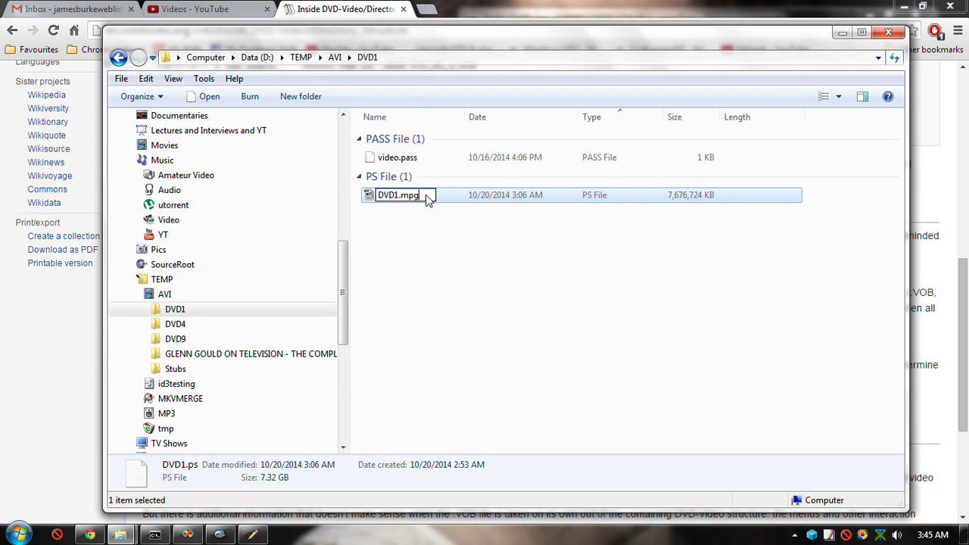
# Inspect the MediaInfo details of DVD1.mpg, checking the general format entry, and close the report
pyautogui.rightClick(412, 159)
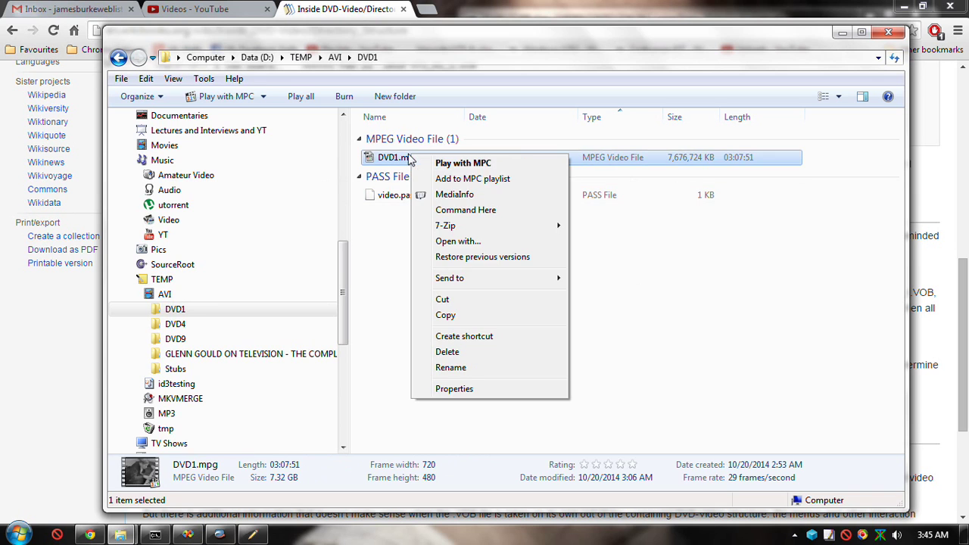
pyautogui.click(475, 194)
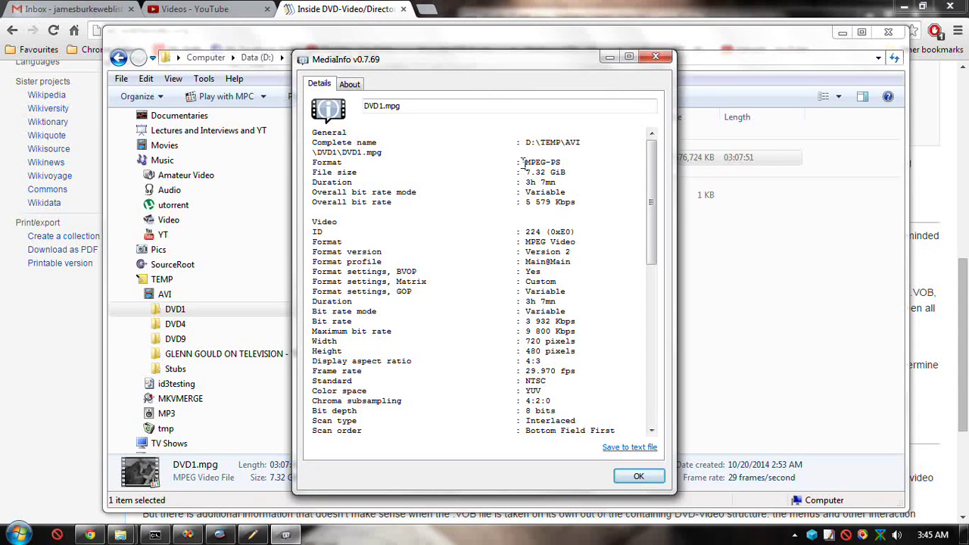
pyautogui.moveTo(525, 160); pyautogui.dragTo(571, 163)
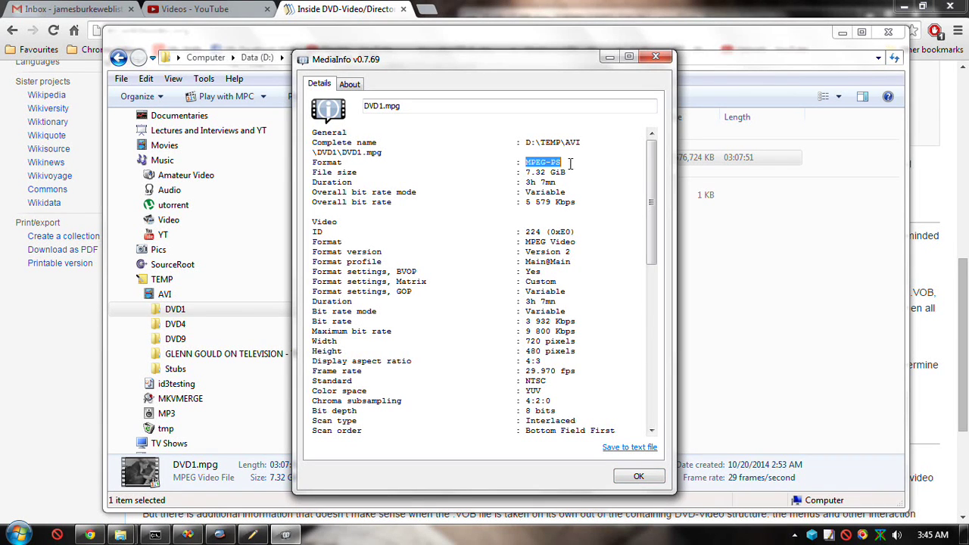
pyautogui.click(539, 162)
pyautogui.click(655, 56)
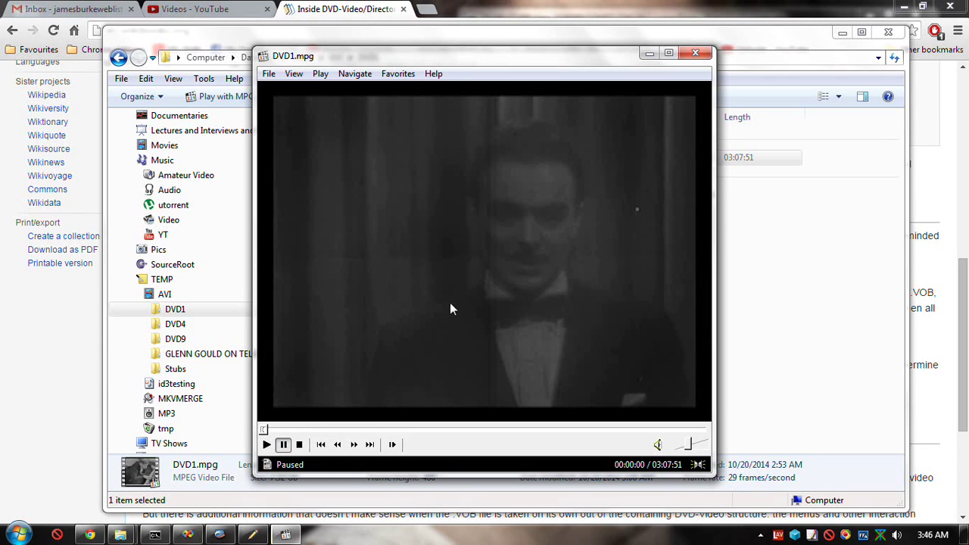
# Jump to about 00:18:22 in the paused DVD1.mpg video
pyautogui.click(404, 309)
pyautogui.click(372, 324)
pyautogui.click(306, 430)
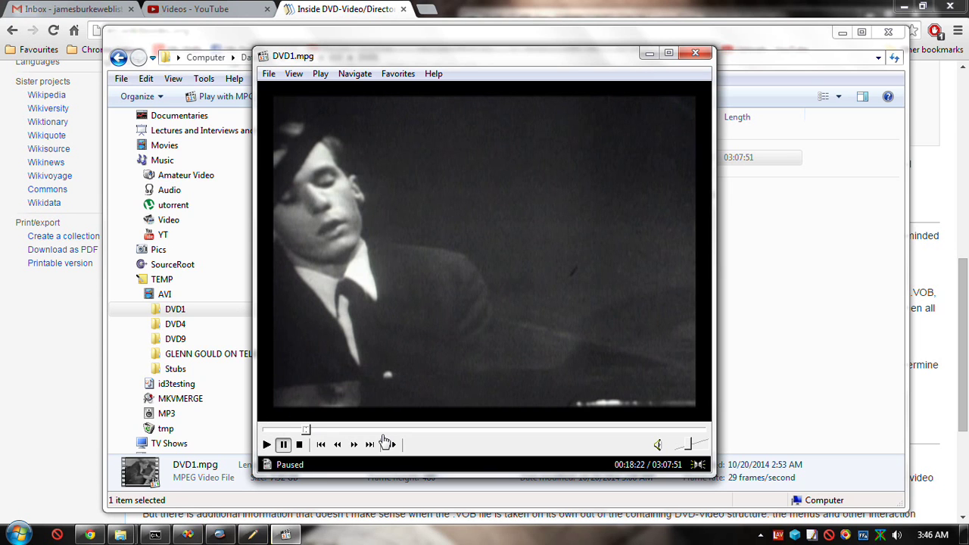
# Jump to about 00:50:17 and on to about 01:18:53 in DVD1.mpg, and play it with the sound muted
pyautogui.click(382, 429)
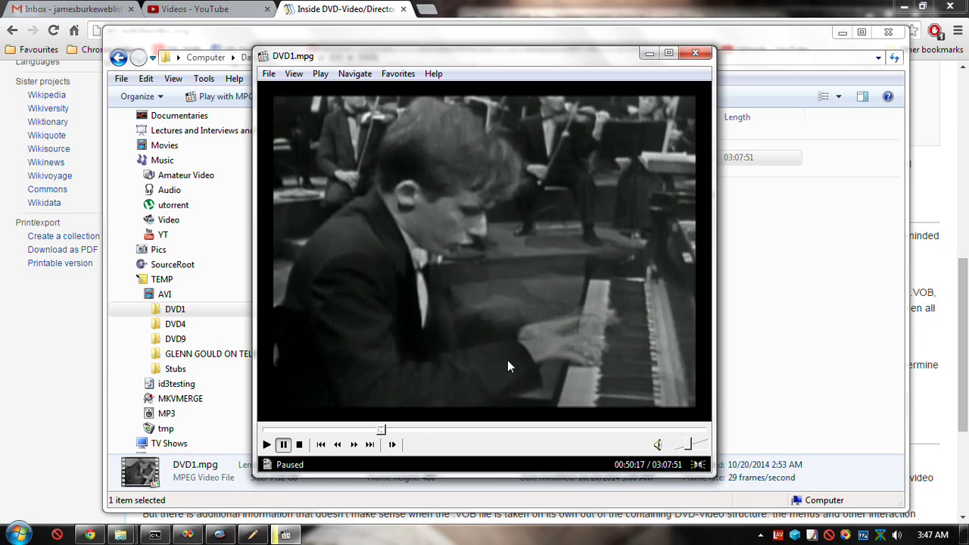
pyautogui.click(448, 429)
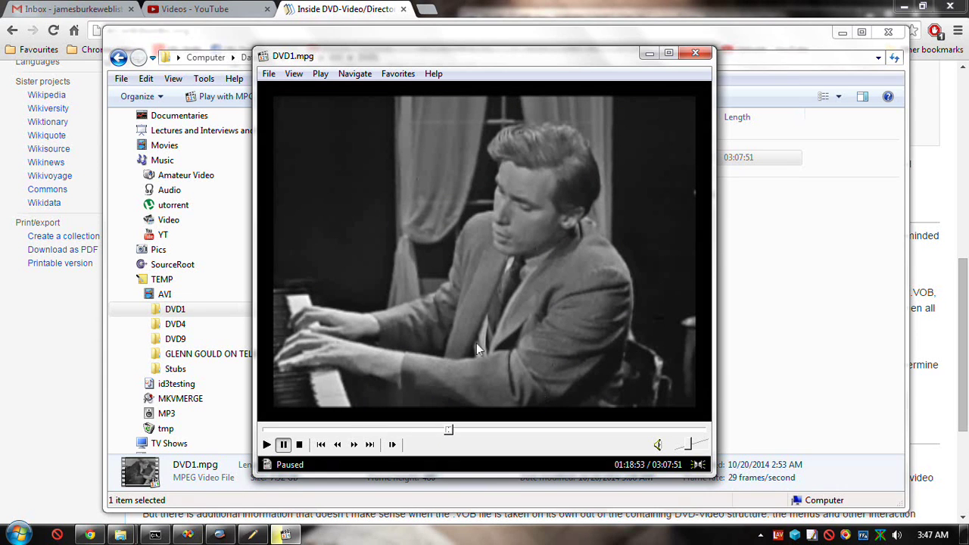
pyautogui.click(657, 444)
pyautogui.click(463, 316)
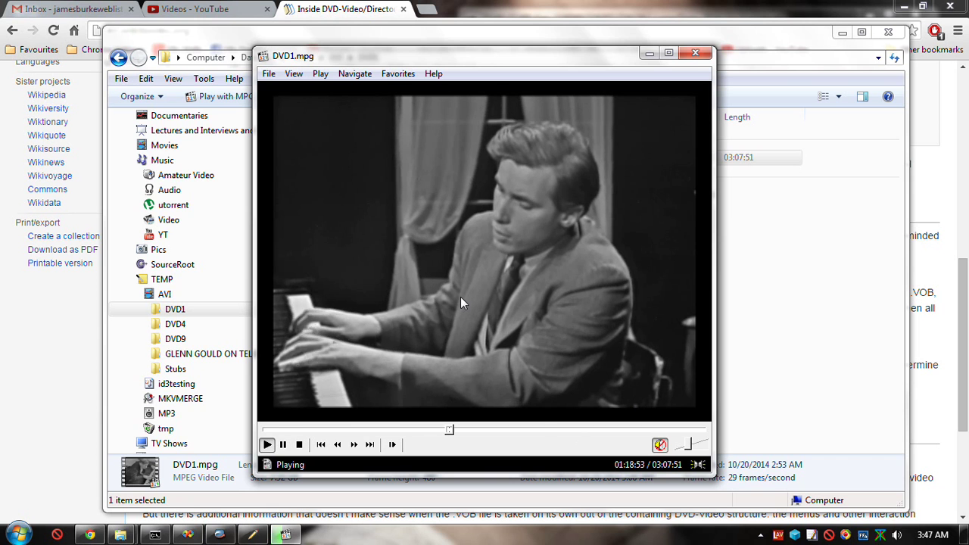
# View the playing DVD1.mpg video full screen, return it to the window, and pause it at about 01:19:03
pyautogui.doubleClick(569, 270)
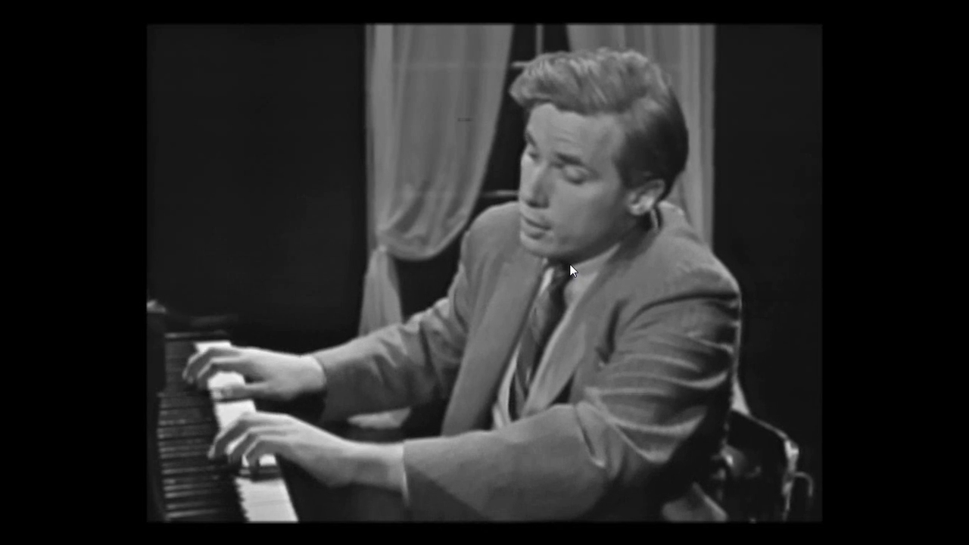
pyautogui.doubleClick(570, 270)
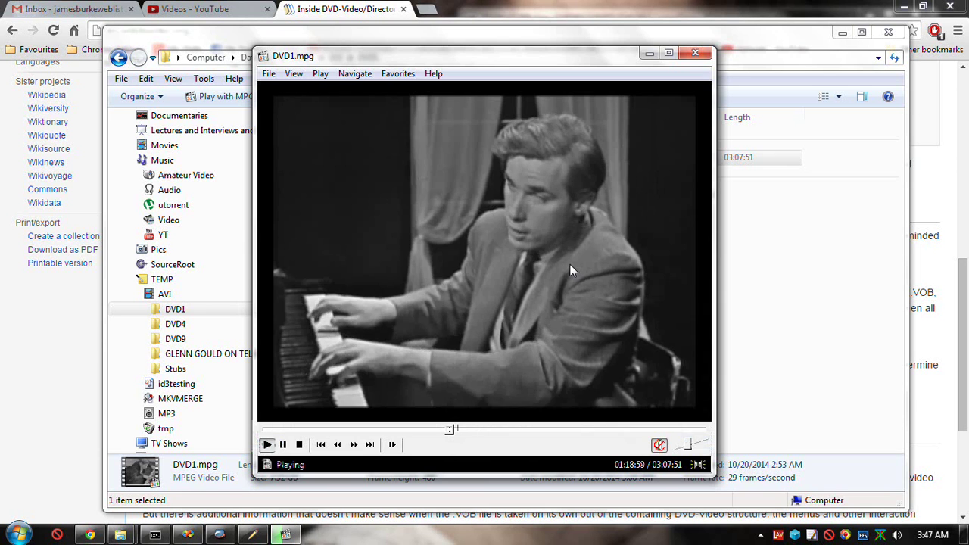
pyautogui.click(563, 268)
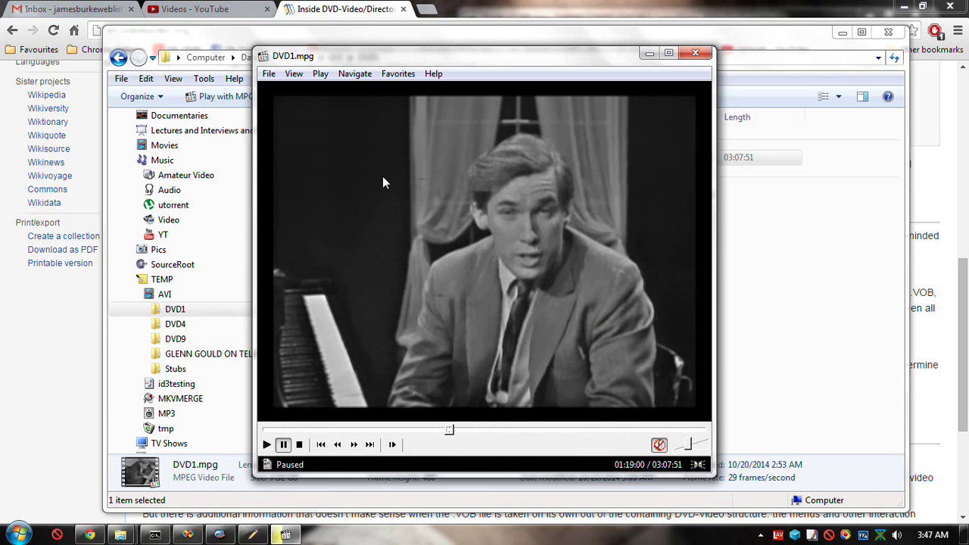
pyautogui.click(508, 241)
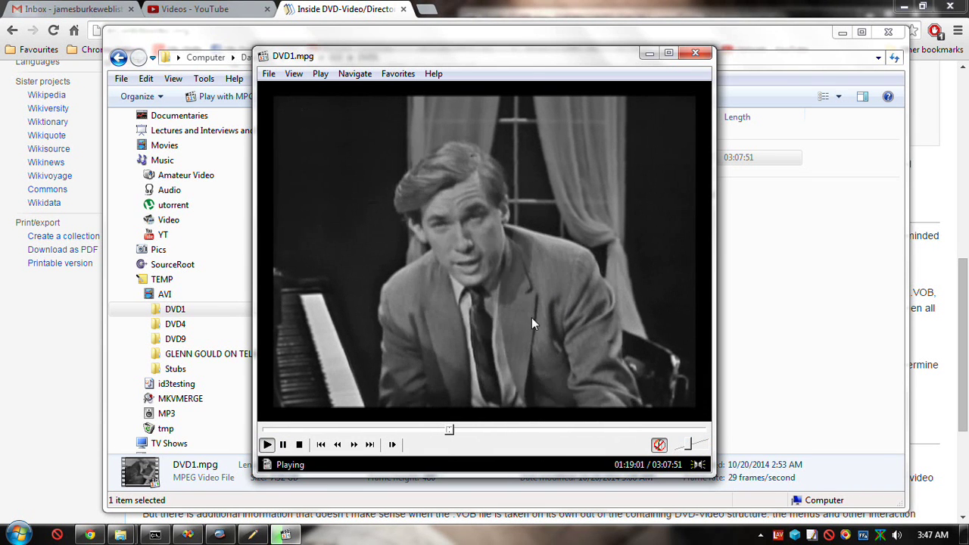
pyautogui.click(515, 233)
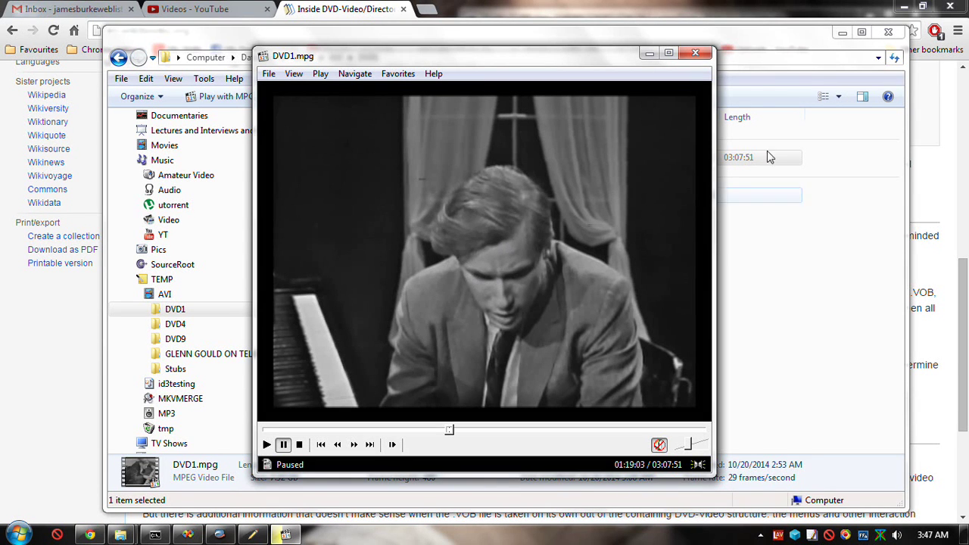
# Open the MediaInfo report of DVD1.mpg in its folder and examine the audio, text stream and menu entries, including the delay relative to video
pyautogui.click(756, 45)
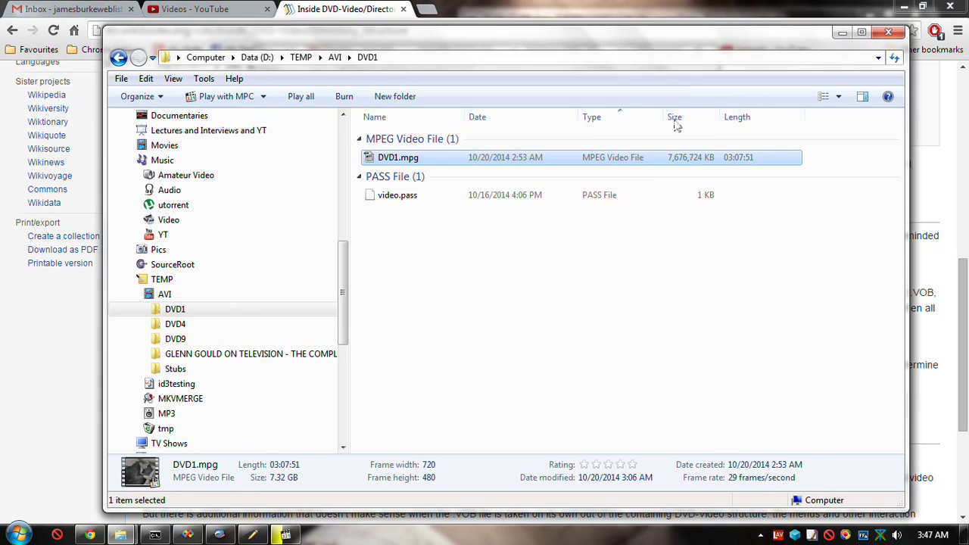
pyautogui.rightClick(488, 159)
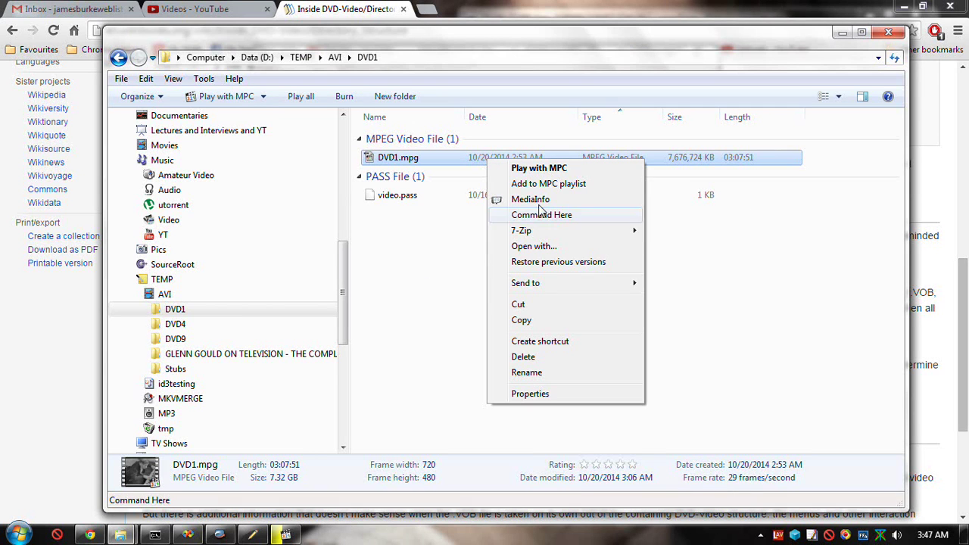
pyautogui.press('Escape')
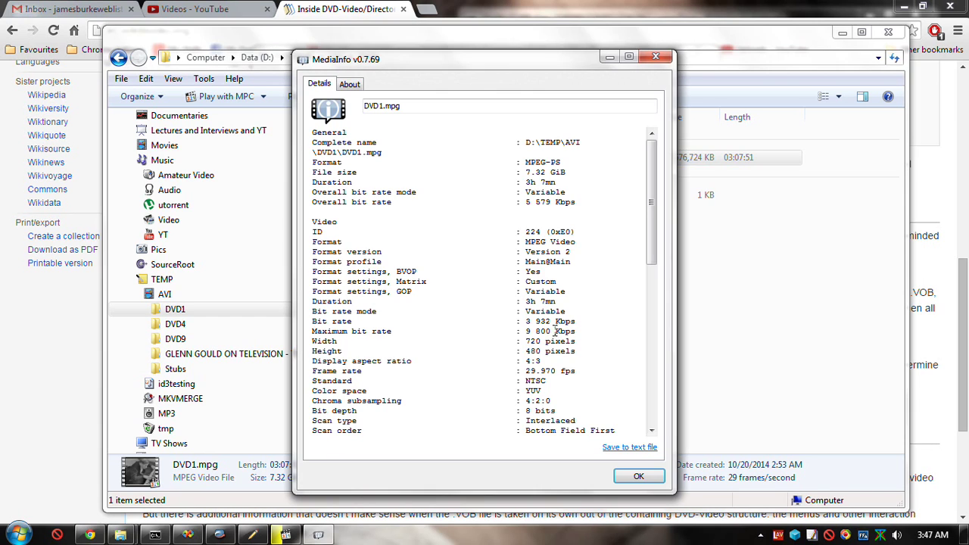
pyautogui.moveTo(652, 247); pyautogui.dragTo(648, 378)
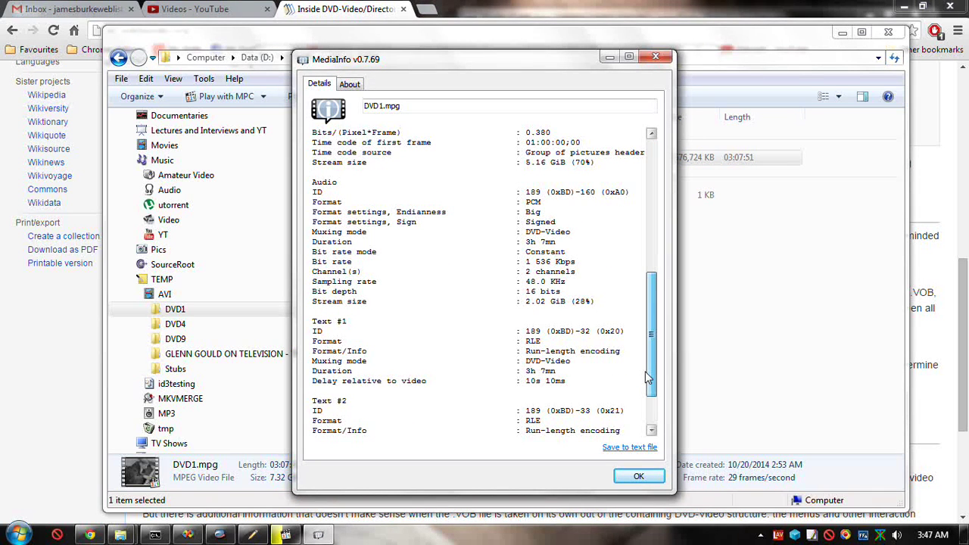
pyautogui.moveTo(648, 378); pyautogui.dragTo(648, 428)
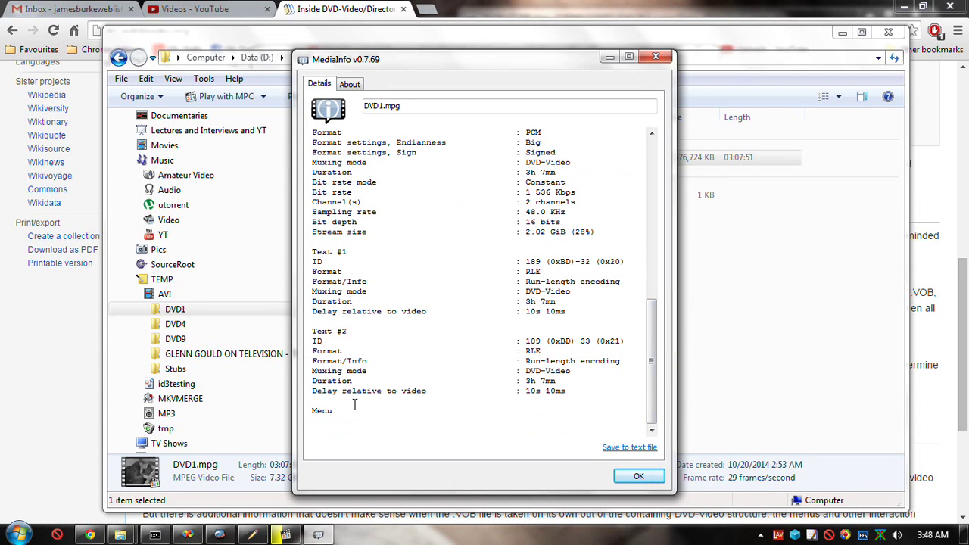
pyautogui.moveTo(321, 393); pyautogui.dragTo(404, 397)
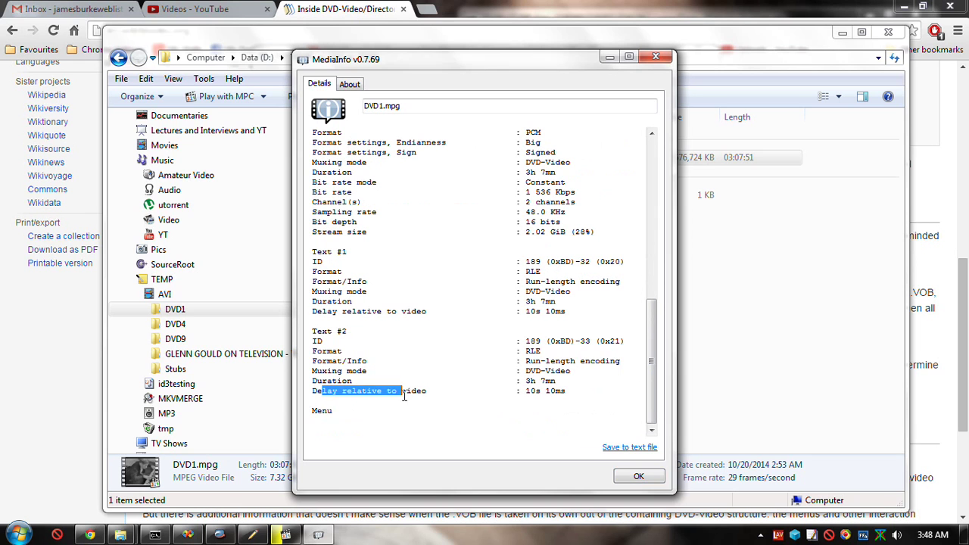
pyautogui.click(352, 404)
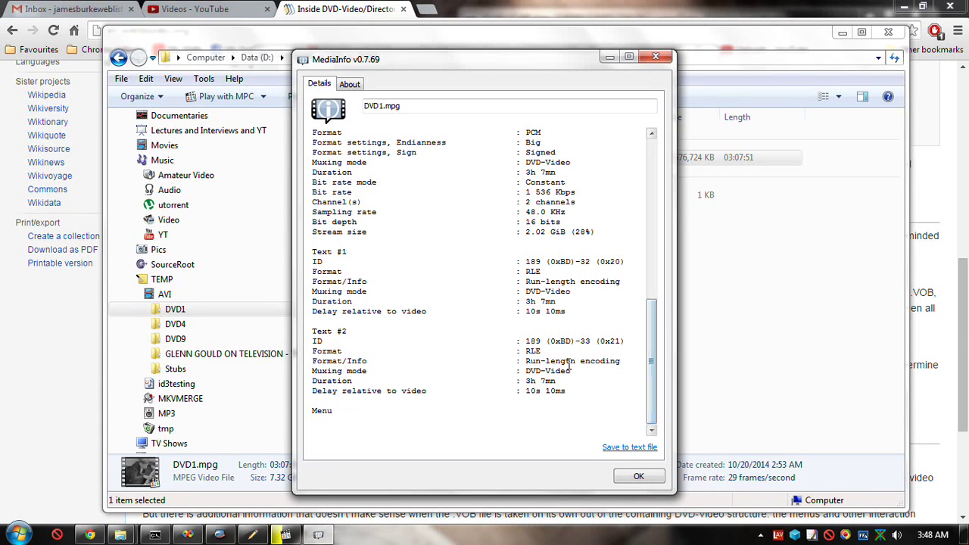
pyautogui.moveTo(653, 375); pyautogui.dragTo(648, 410)
pyautogui.moveTo(650, 390); pyautogui.dragTo(657, 336)
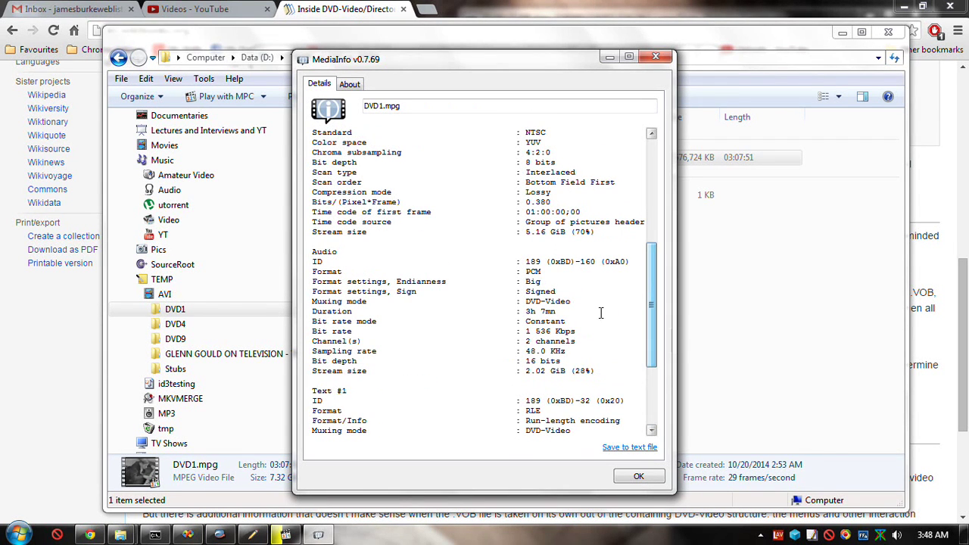
# Check the audio muxing mode and the video scan type in the DVD1.mpg report, and close the report
pyautogui.moveTo(528, 300); pyautogui.dragTo(556, 300)
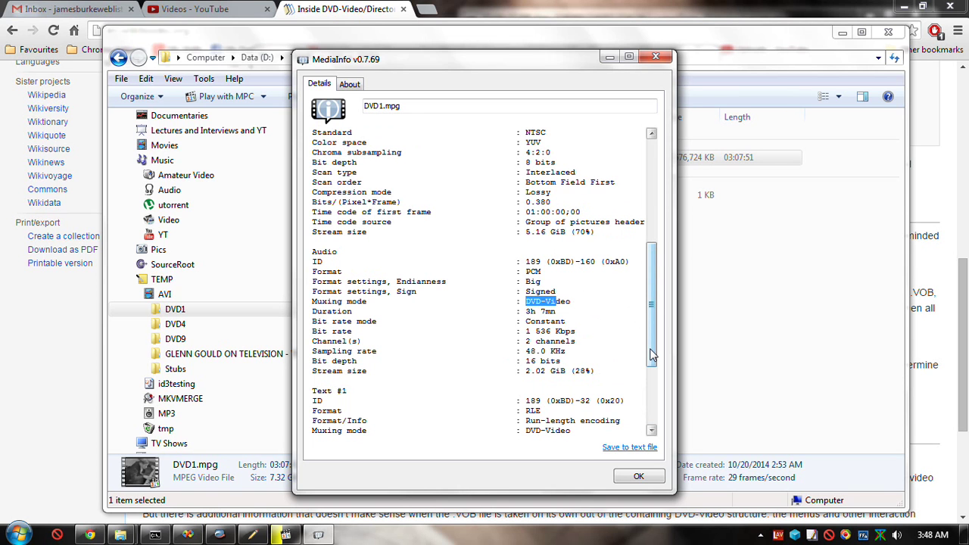
pyautogui.moveTo(652, 354); pyautogui.dragTo(651, 304)
pyautogui.click(533, 290)
pyautogui.moveTo(527, 292); pyautogui.dragTo(561, 295)
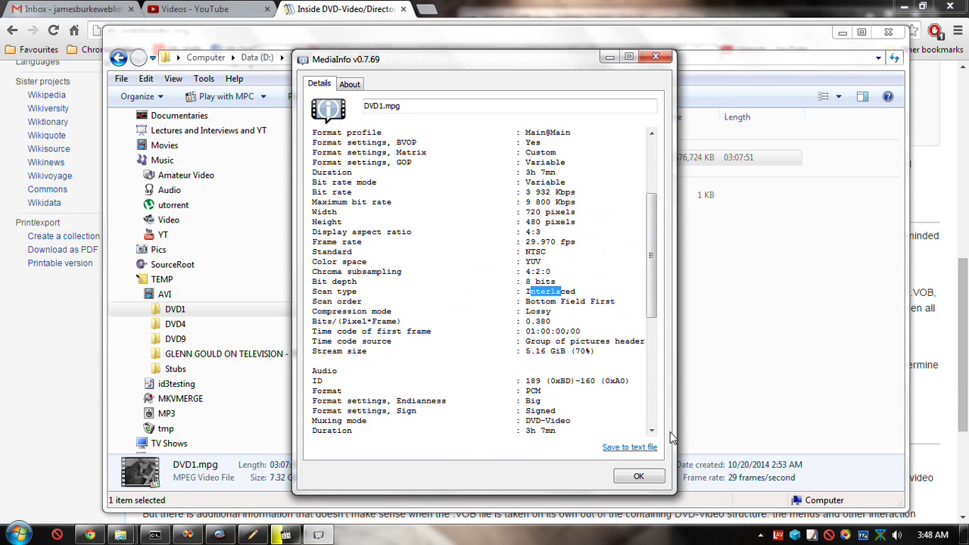
pyautogui.moveTo(652, 312); pyautogui.dragTo(653, 338)
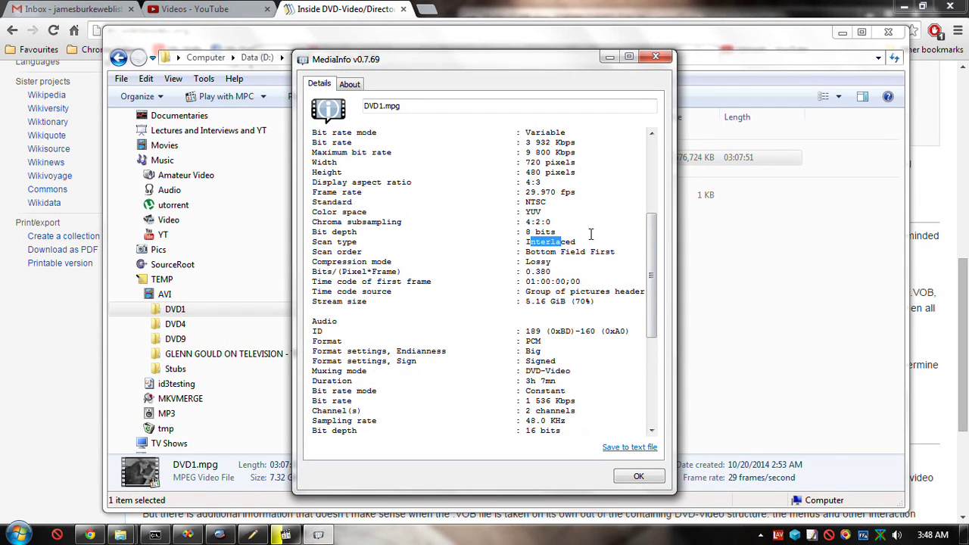
pyautogui.click(655, 57)
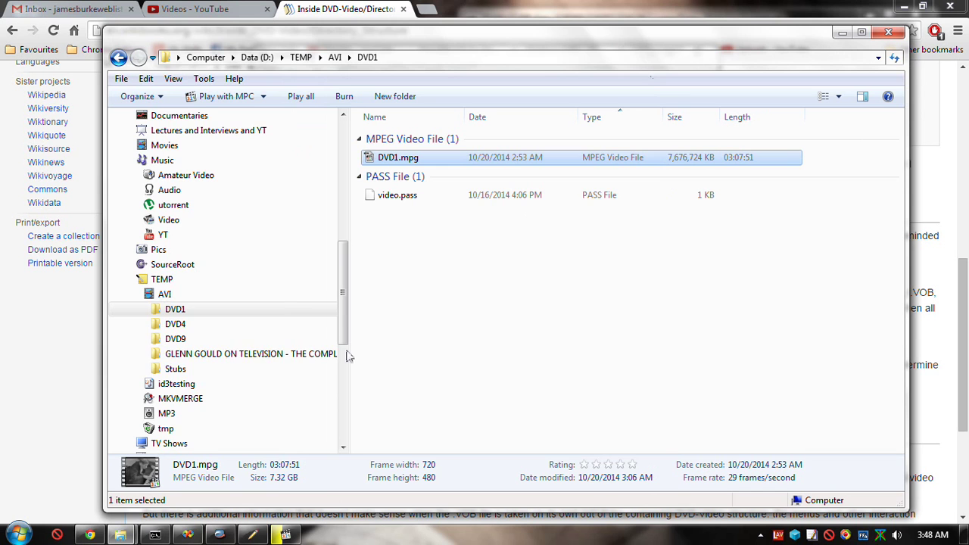
# Open the VIDEO_TS folder of DISC 1 in the Glenn Gould on Television collection under Movies
pyautogui.scroll(-7, 339, 335)
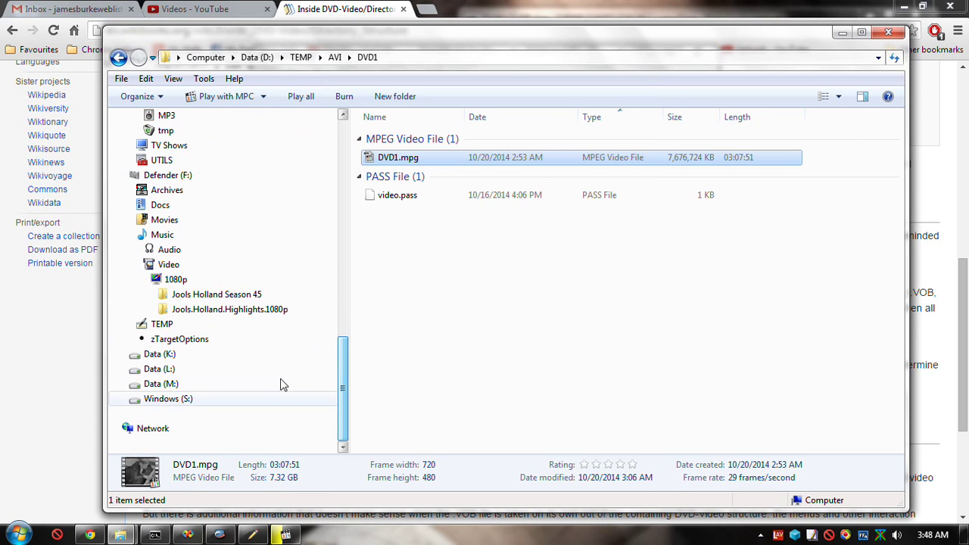
pyautogui.moveTo(344, 409); pyautogui.dragTo(347, 284)
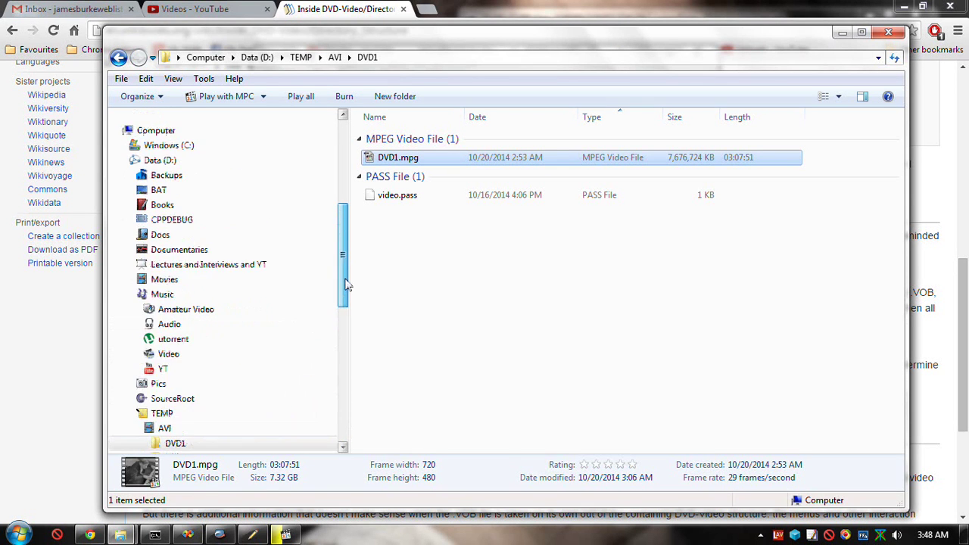
pyautogui.click(134, 279)
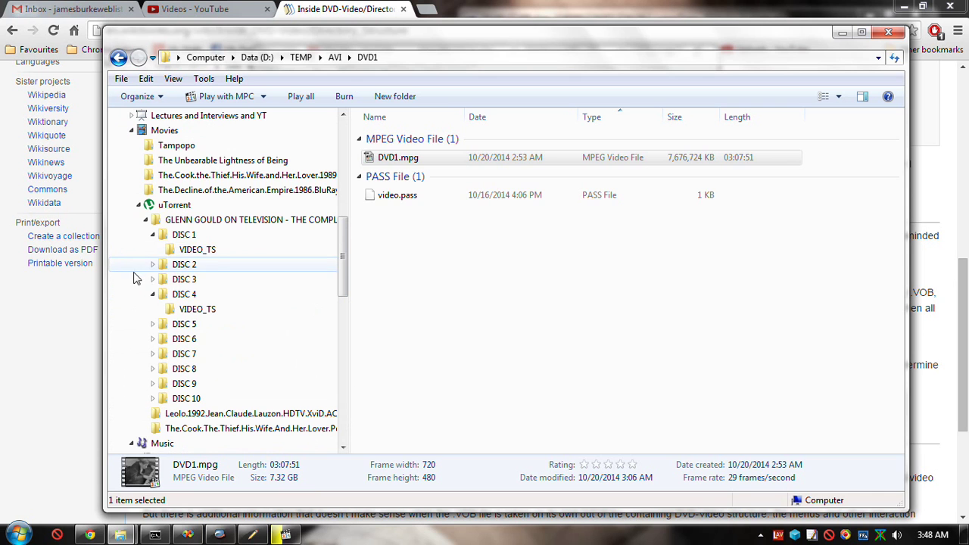
pyautogui.click(206, 251)
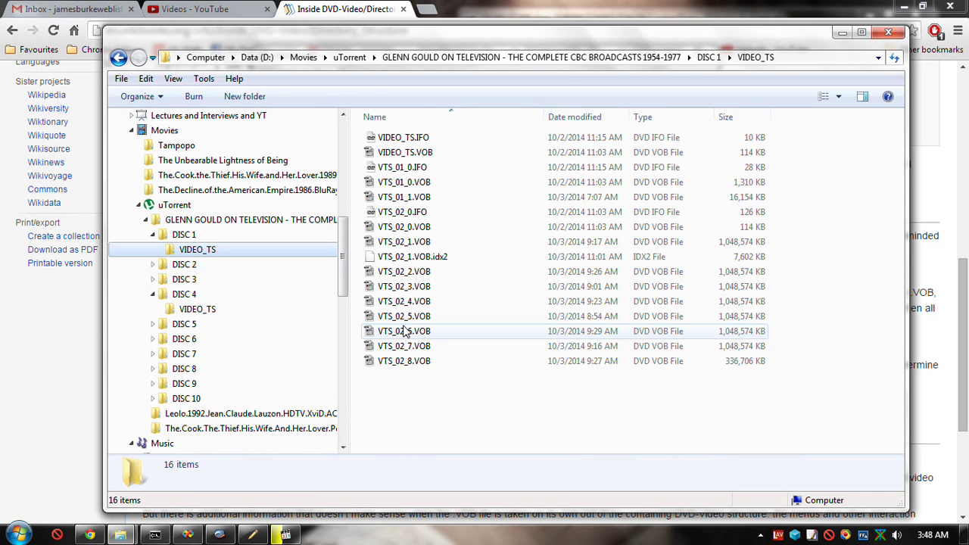
# Inspect the MediaInfo report of VTS_02_4.VOB, checking the audio's delay relative to video, and close the report
pyautogui.click(397, 307)
pyautogui.rightClick(397, 305)
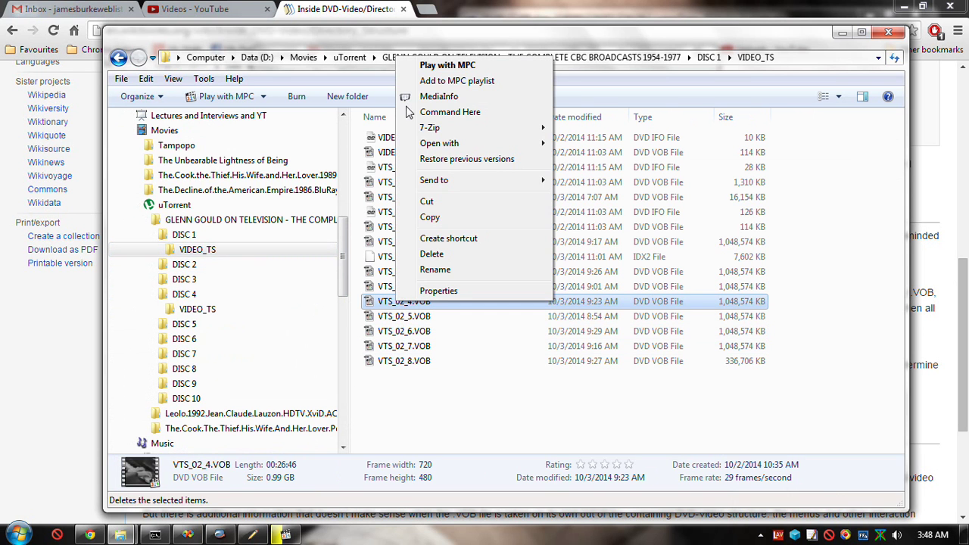
pyautogui.click(530, 68)
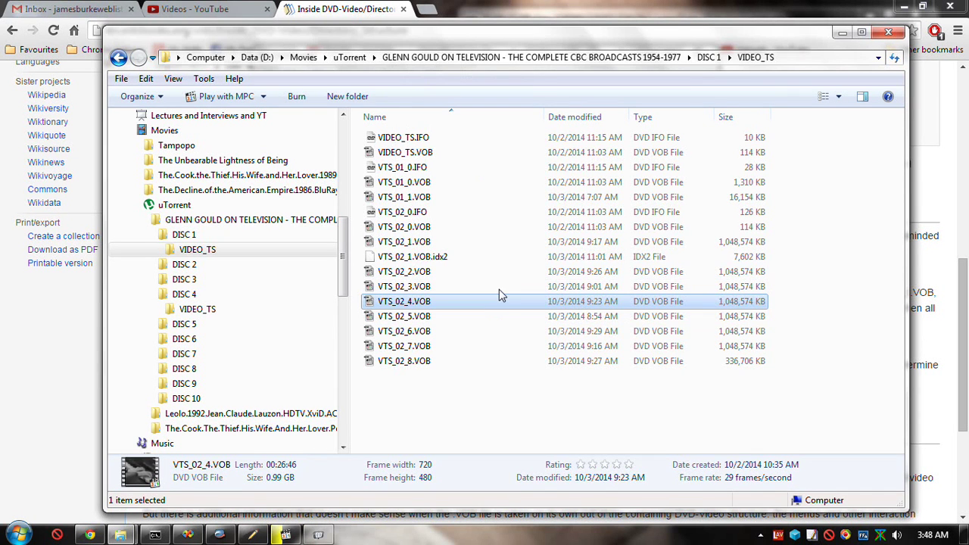
pyautogui.moveTo(651, 283); pyautogui.dragTo(649, 411)
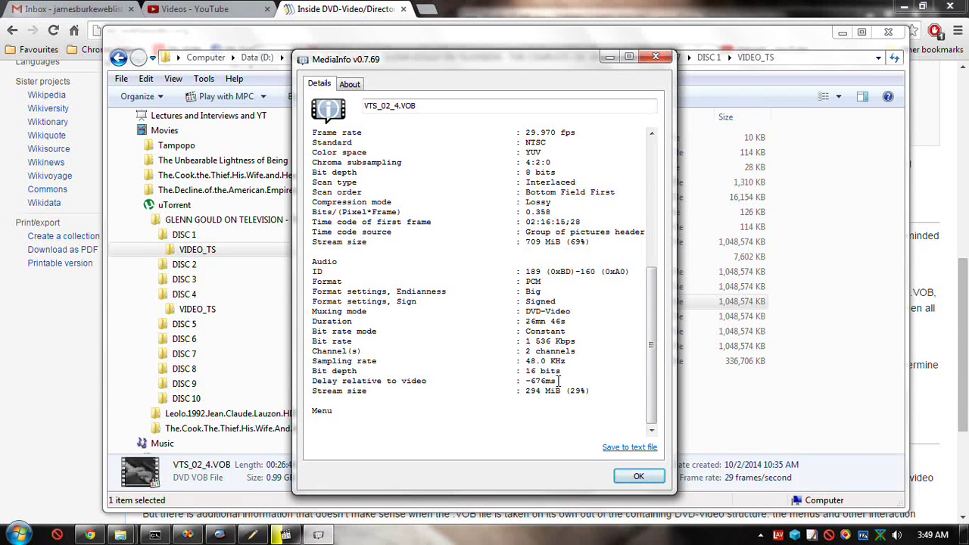
pyautogui.moveTo(522, 381); pyautogui.dragTo(558, 382)
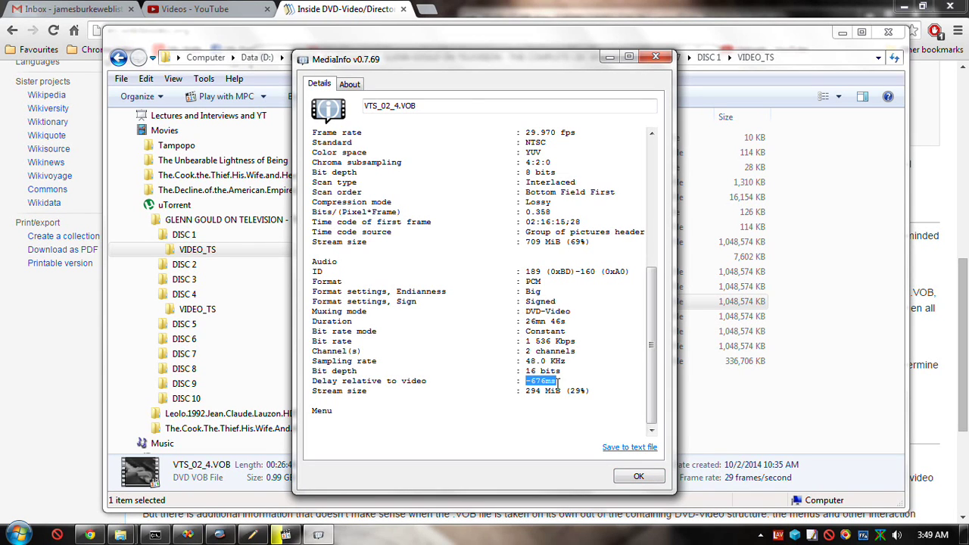
pyautogui.click(557, 383)
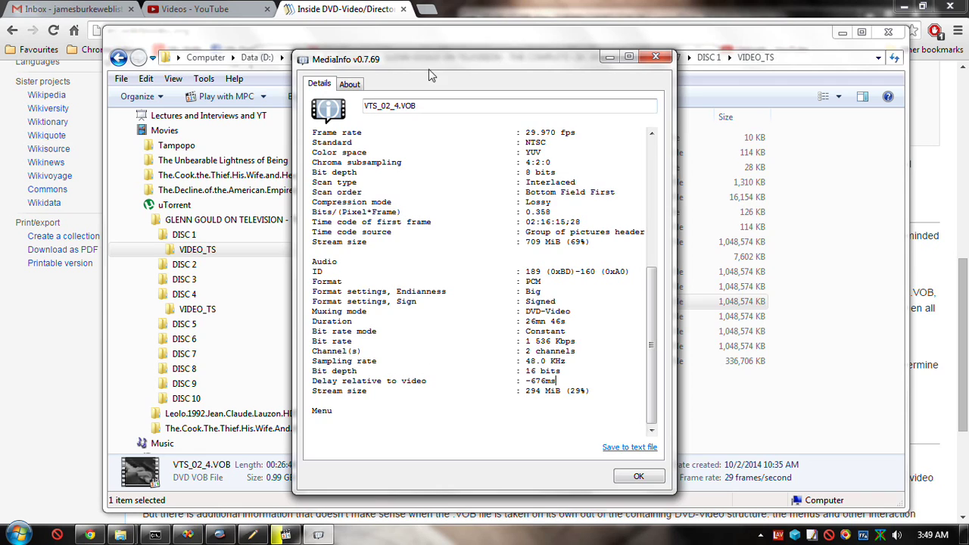
pyautogui.moveTo(433, 59); pyautogui.dragTo(488, 85)
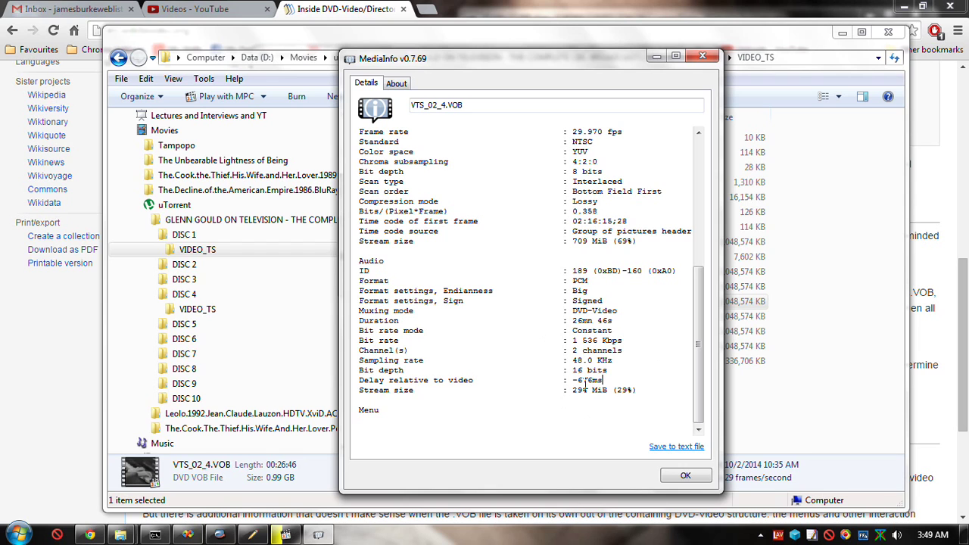
pyautogui.moveTo(573, 380); pyautogui.dragTo(599, 381)
pyautogui.click(592, 261)
pyautogui.click(701, 56)
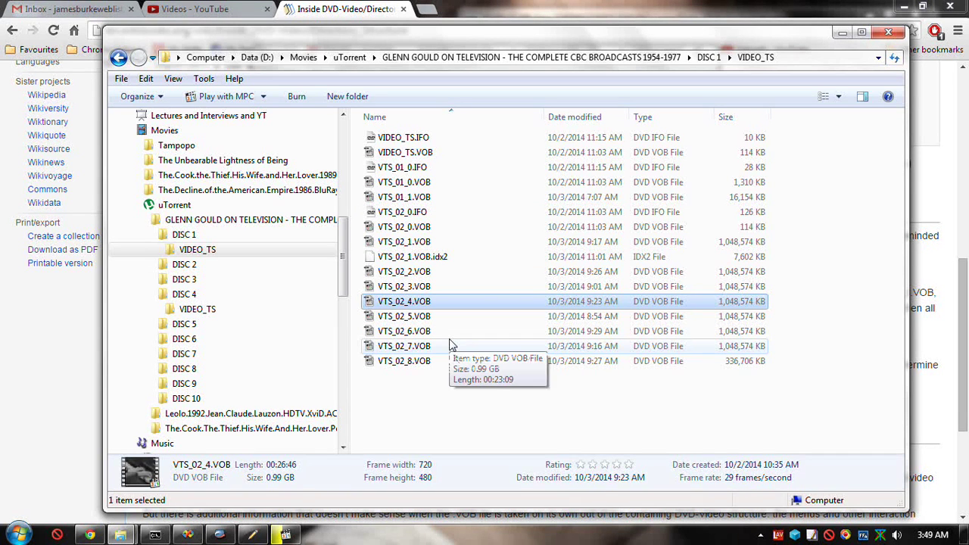
# Switch to Chrome and read the Physical Layout passage about multiple VOB files in a titleset on the Wikibooks page
pyautogui.click(89, 535)
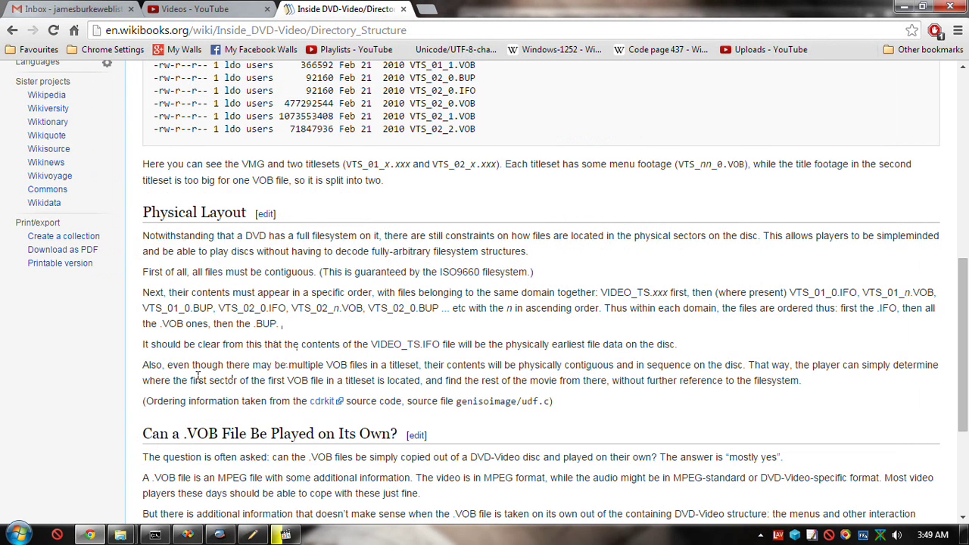
pyautogui.scroll(-1, 182, 343)
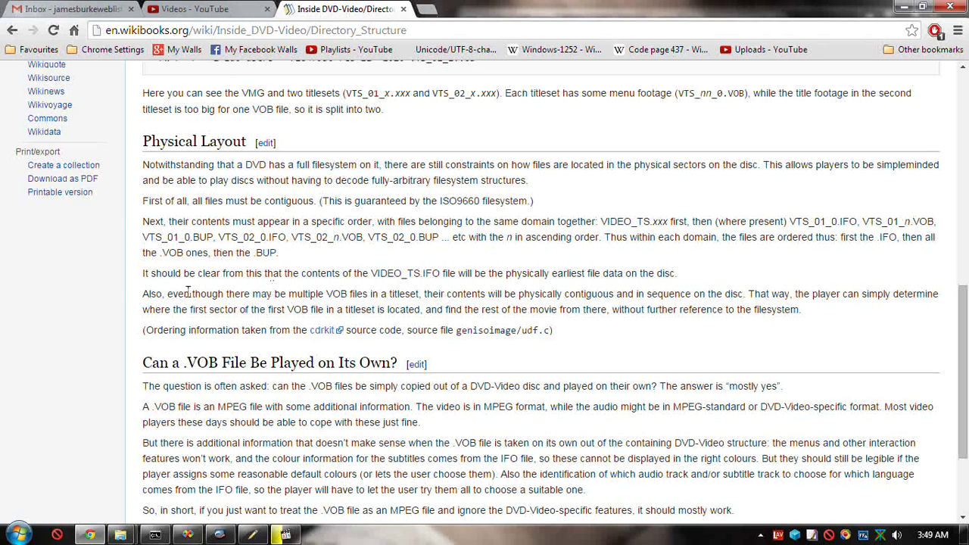
pyautogui.moveTo(172, 295); pyautogui.dragTo(412, 297)
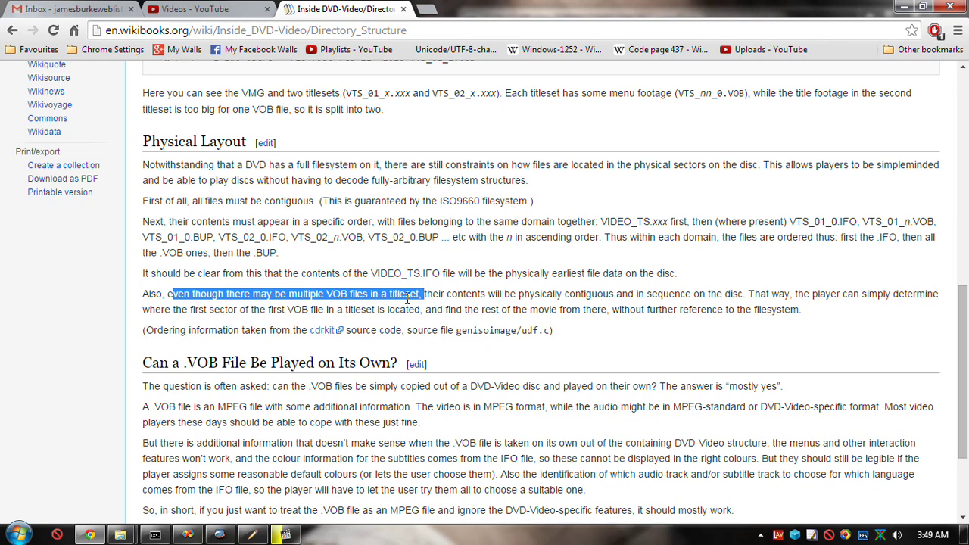
pyautogui.click(406, 293)
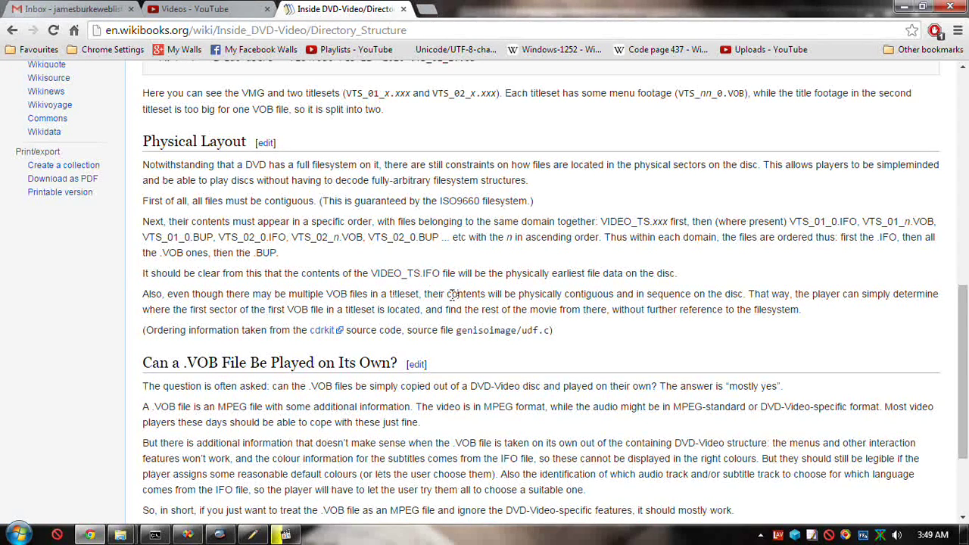
# Read the Physical Layout sentences on VOB contents being contiguous and locating the rest of the movie, and minimize the browser
pyautogui.moveTo(426, 295); pyautogui.dragTo(605, 299)
pyautogui.moveTo(606, 297); pyautogui.dragTo(742, 295)
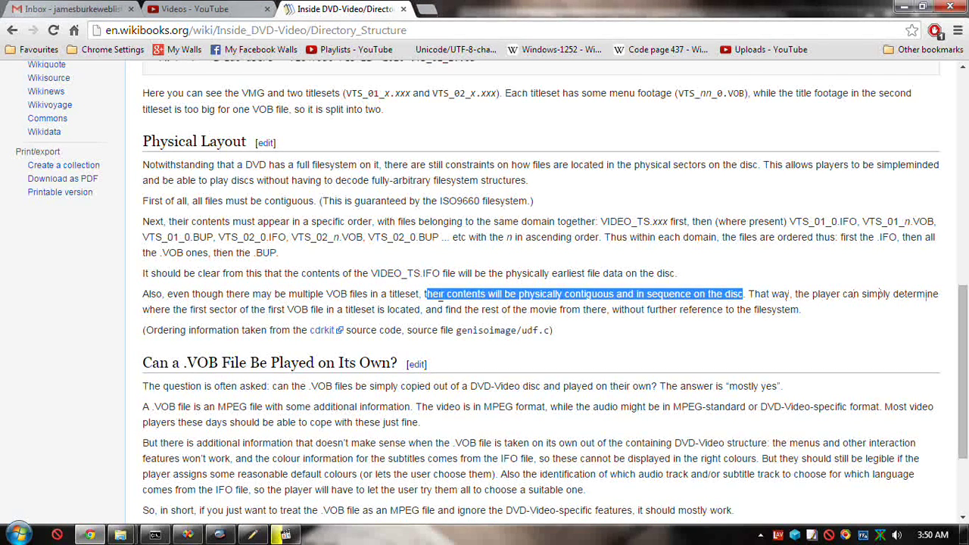
pyautogui.click(220, 310)
pyautogui.moveTo(220, 310); pyautogui.dragTo(282, 311)
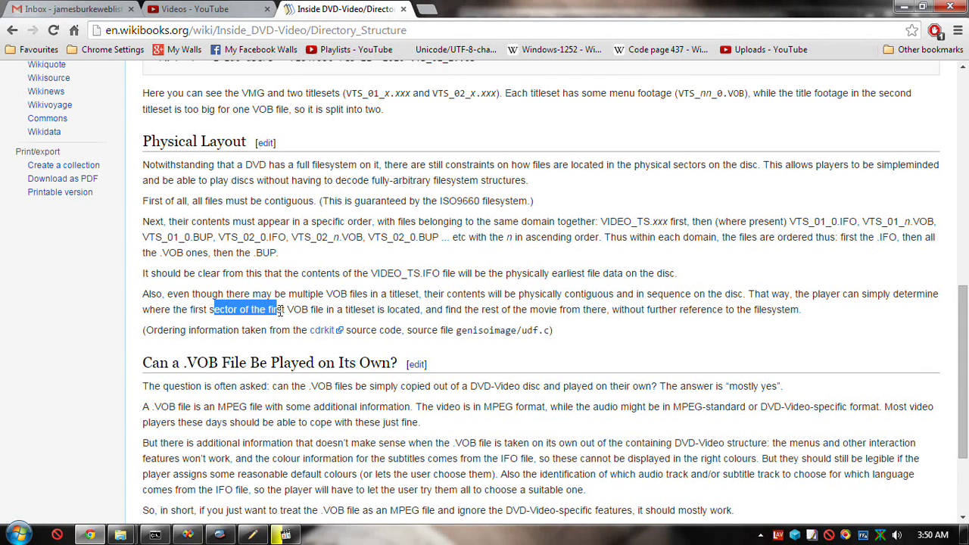
pyautogui.click(353, 312)
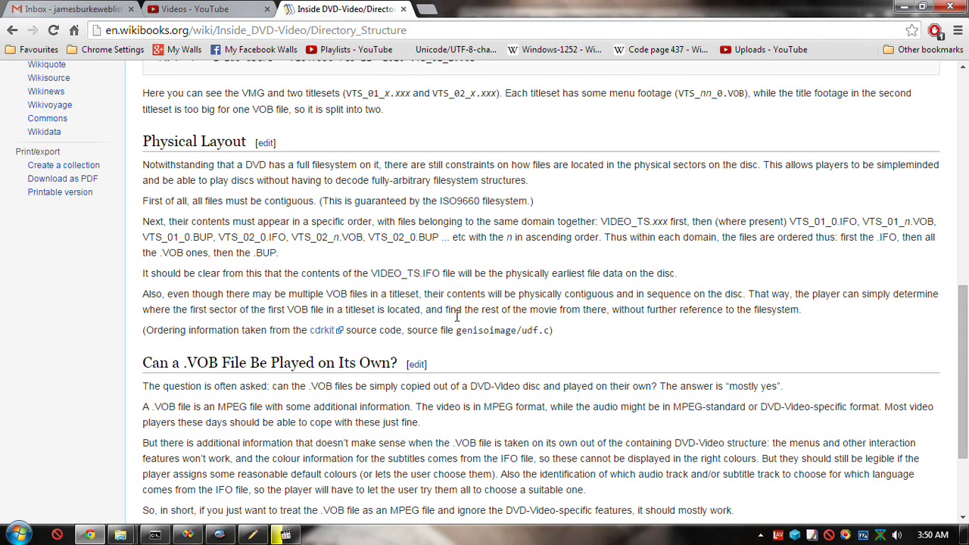
pyautogui.moveTo(438, 310); pyautogui.dragTo(628, 309)
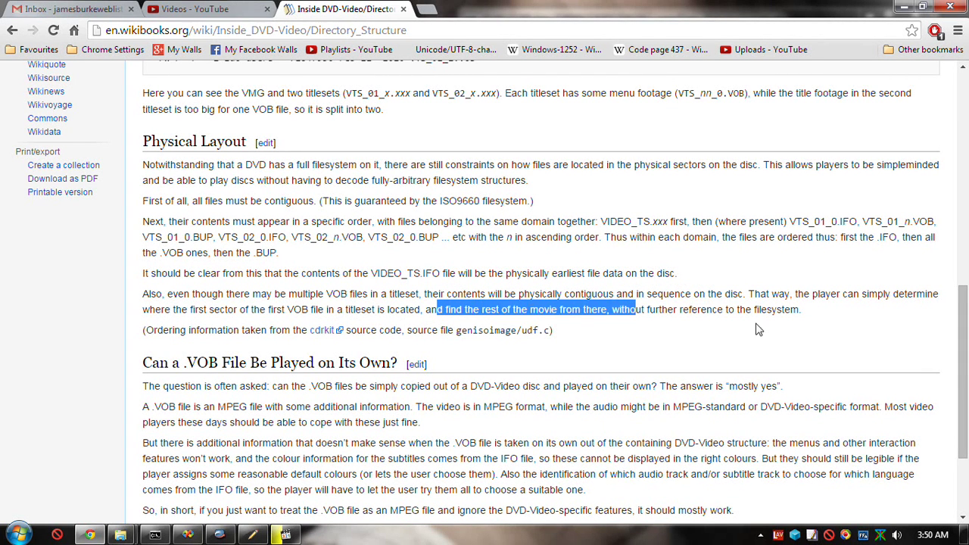
pyautogui.click(494, 310)
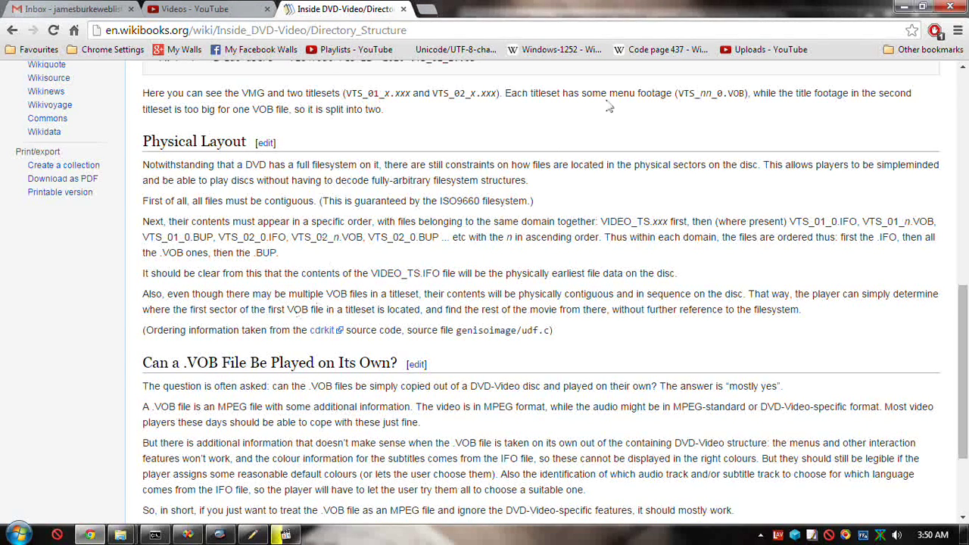
pyautogui.click(908, 6)
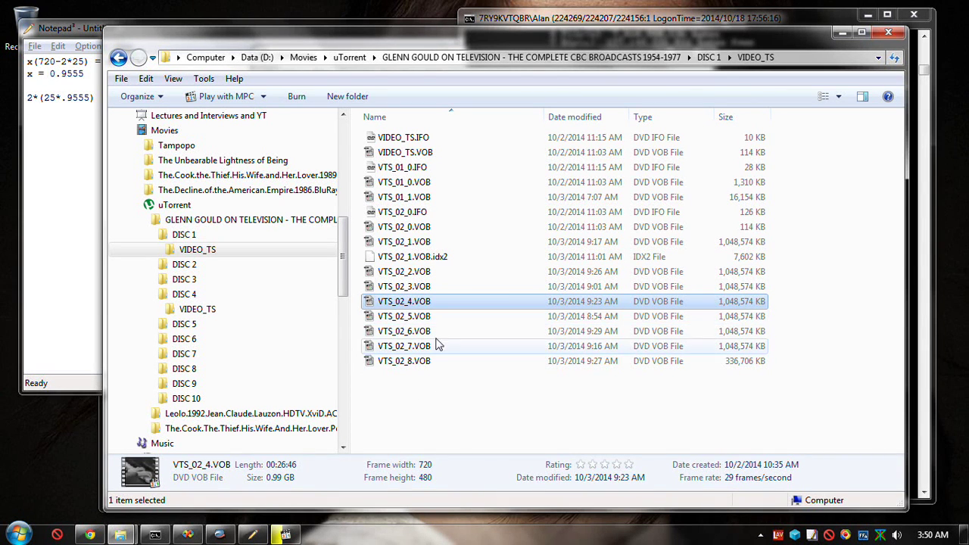
# Switch to the media player, play DVD1.mpg briefly and pause it
pyautogui.click(285, 534)
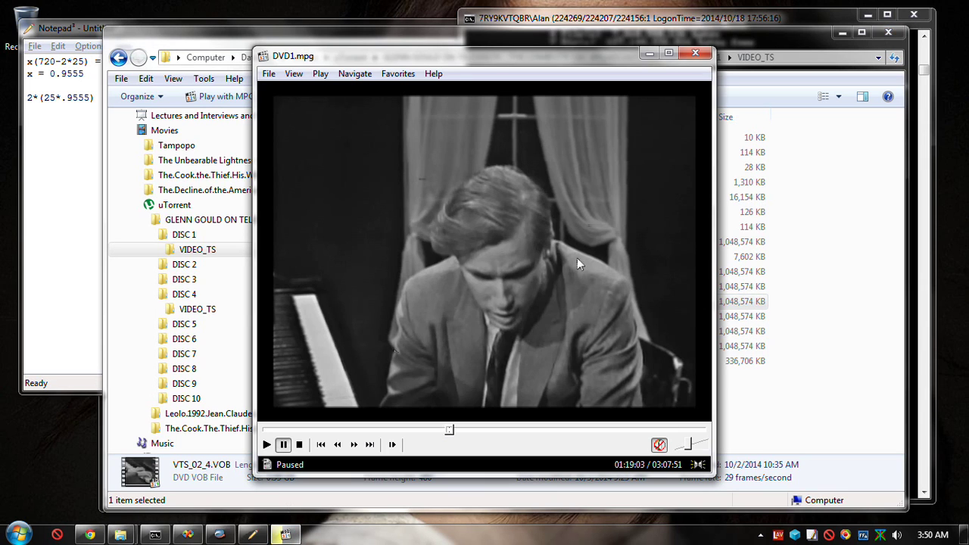
pyautogui.click(516, 265)
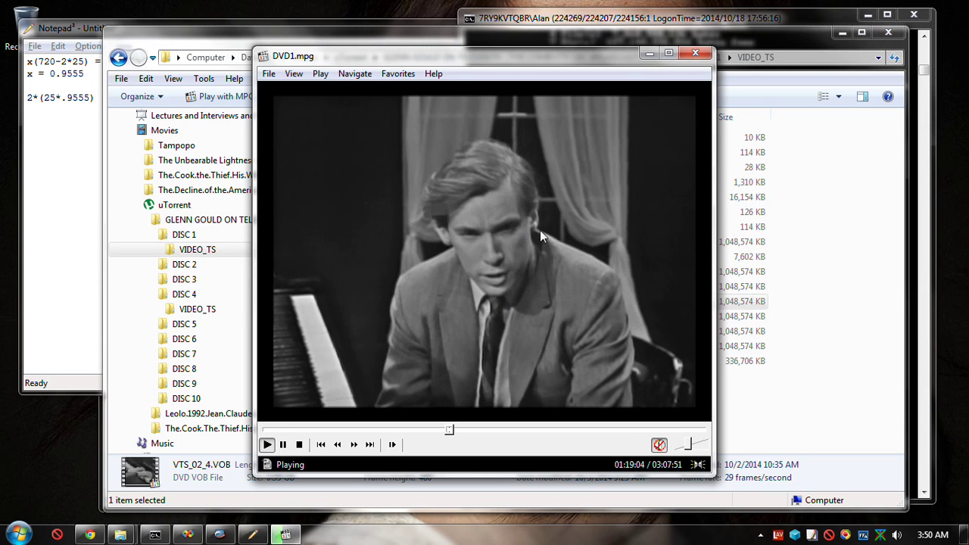
pyautogui.click(433, 201)
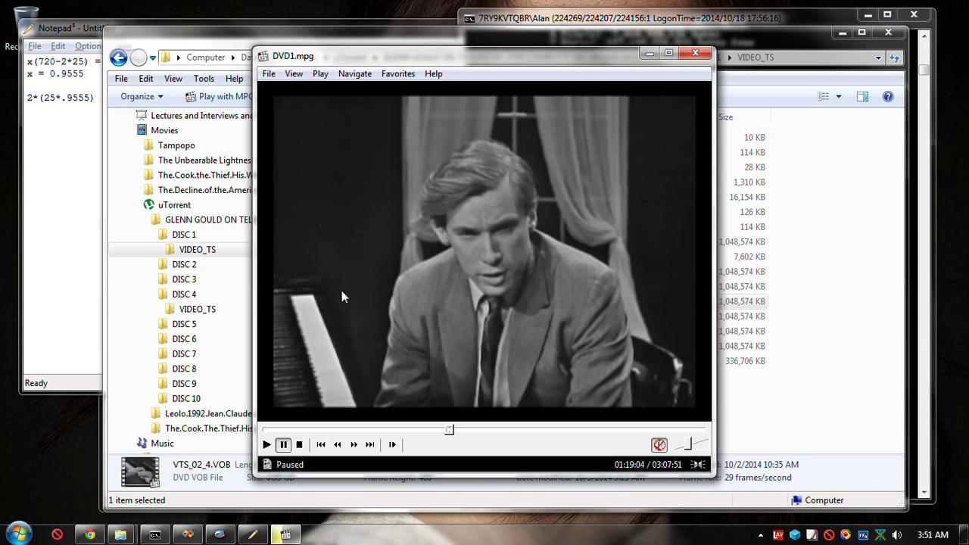
# Inspect the paused DVD1.mpg frame in full screen and windowed view, and close the player
pyautogui.doubleClick(471, 238)
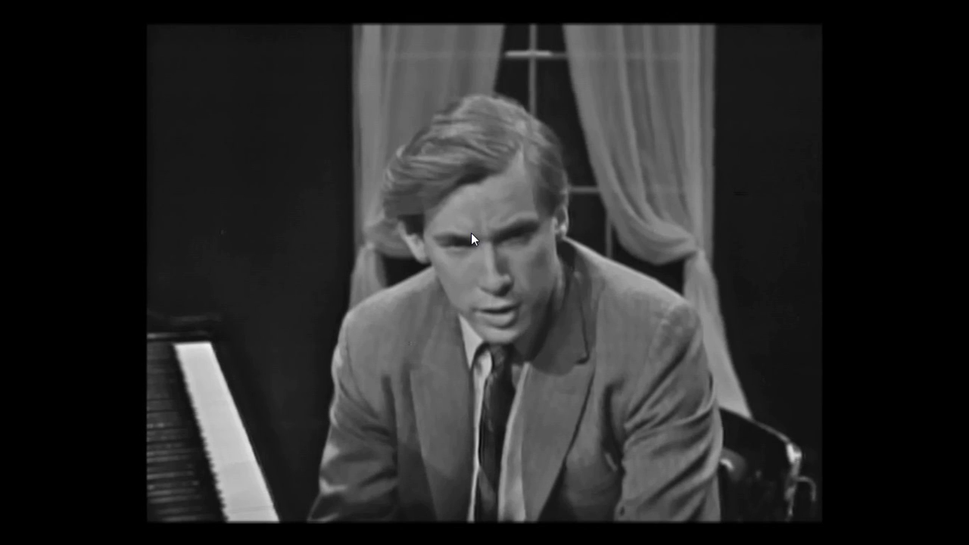
pyautogui.doubleClick(516, 295)
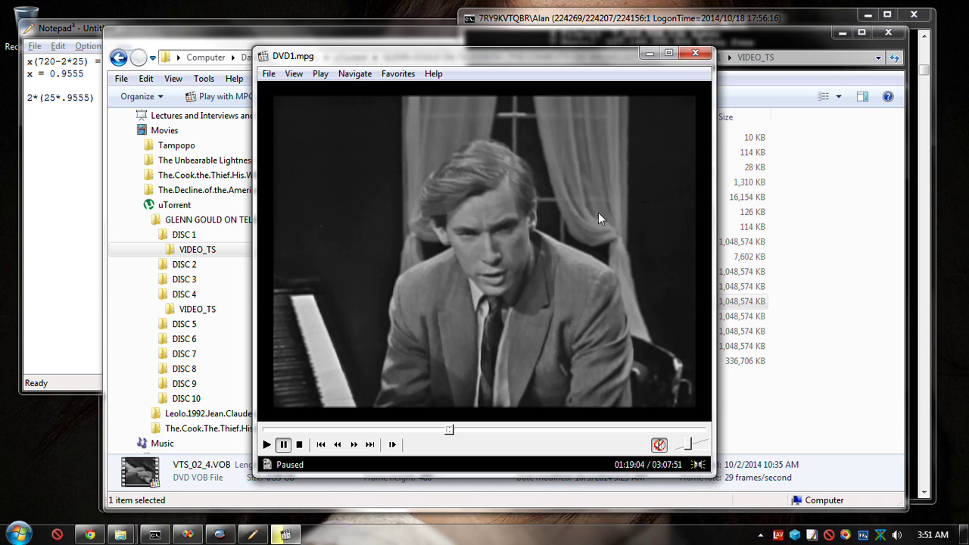
pyautogui.doubleClick(522, 247)
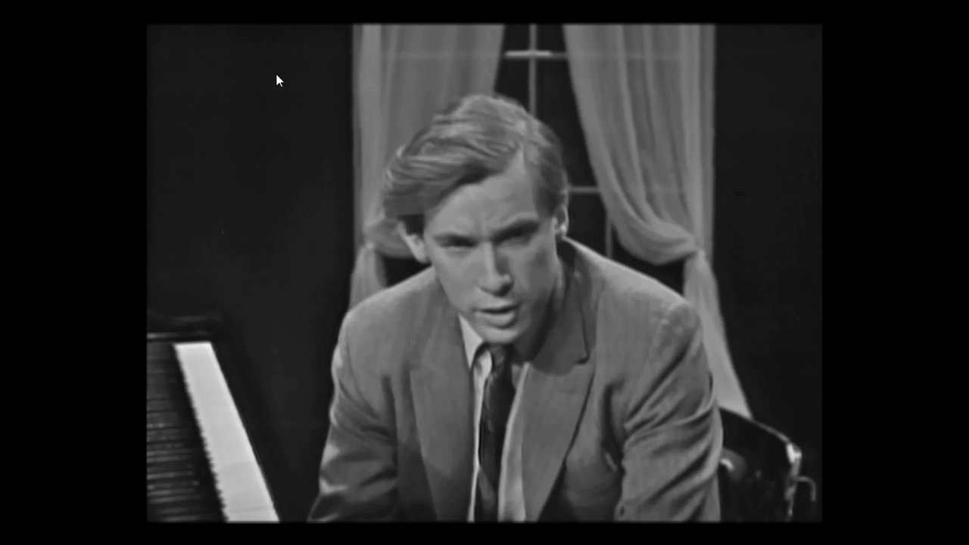
pyautogui.doubleClick(478, 370)
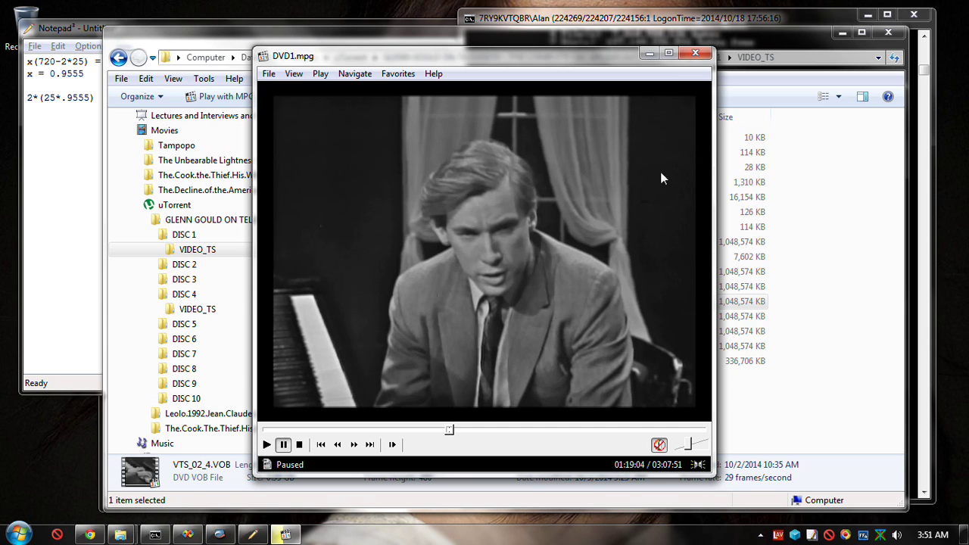
pyautogui.click(697, 55)
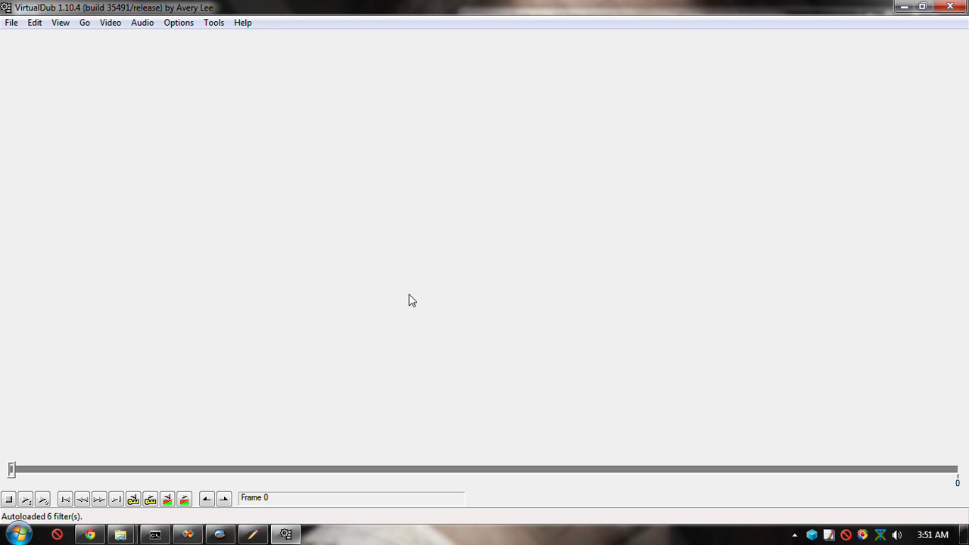
# Open DVD1.mpg from D:\TEMP\AVI\DVD1 in VirtualDub
pyautogui.hotkey('ctrl', 'o')
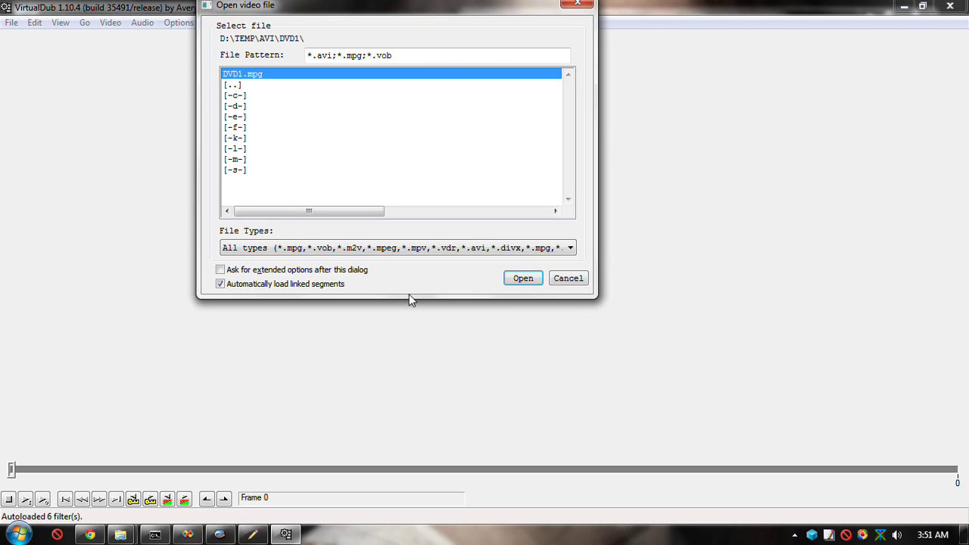
pyautogui.press('Return')
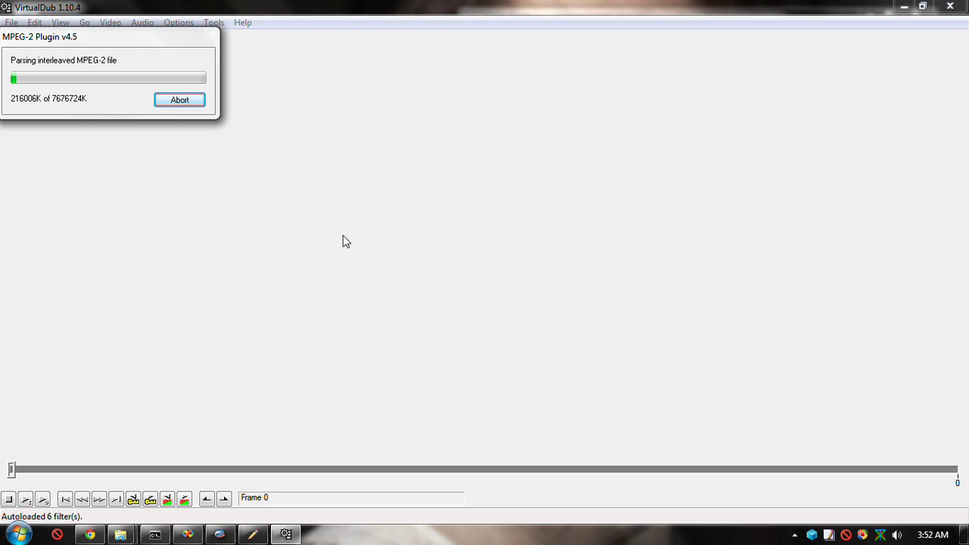
# Switch to the untitled Notepad³ note and add an indented dashed line ending in plus signs below the calculations
pyautogui.click(252, 534)
pyautogui.click(110, 100)
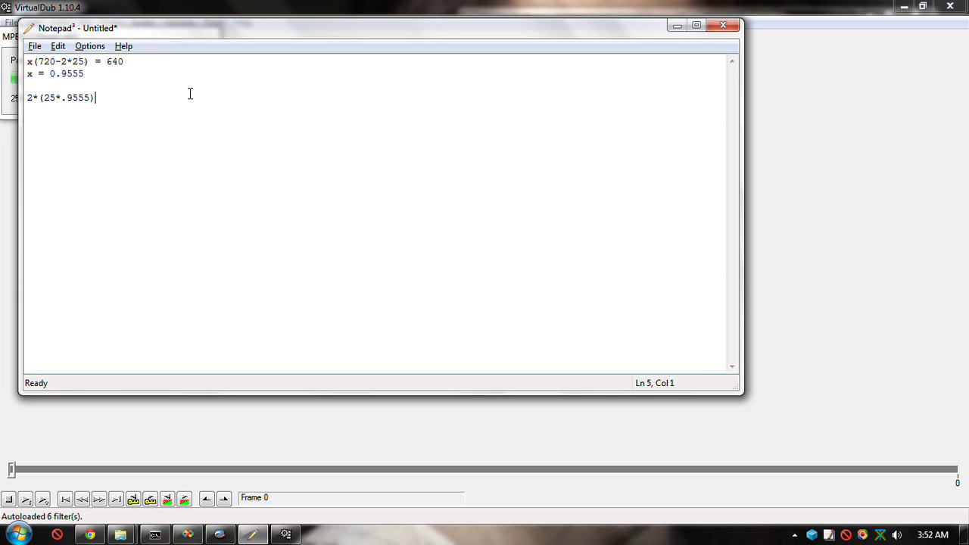
pyautogui.press('Return')
pyautogui.press('Return')
pyautogui.press('Return')
pyautogui.moveTo(240, 32); pyautogui.dragTo(311, 80)
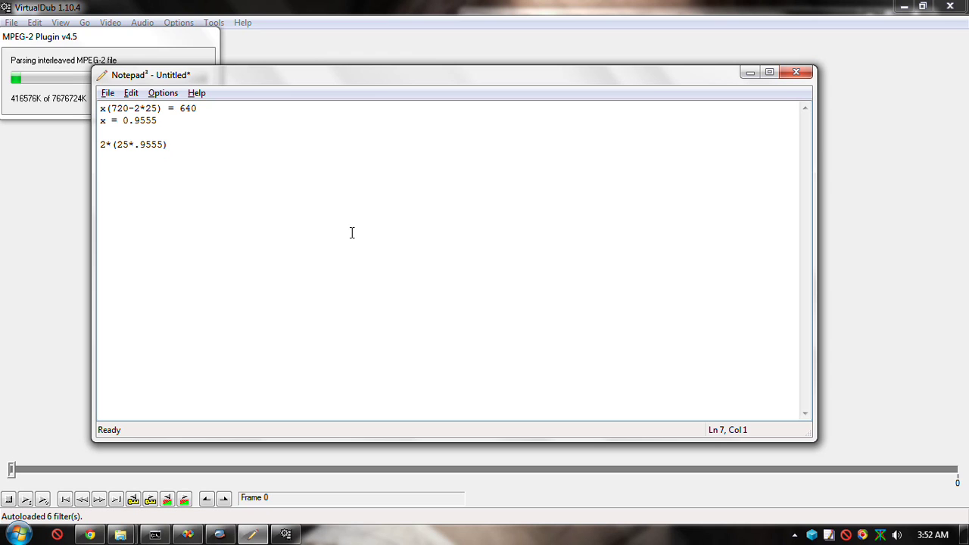
pyautogui.write('+-----------------------------------------------------')
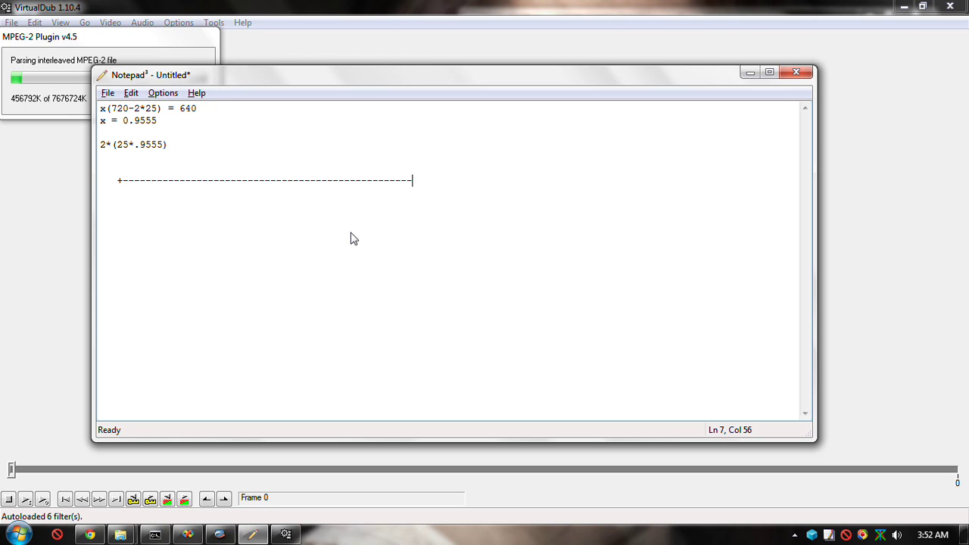
pyautogui.write('-----------------+')
pyautogui.press('Return')
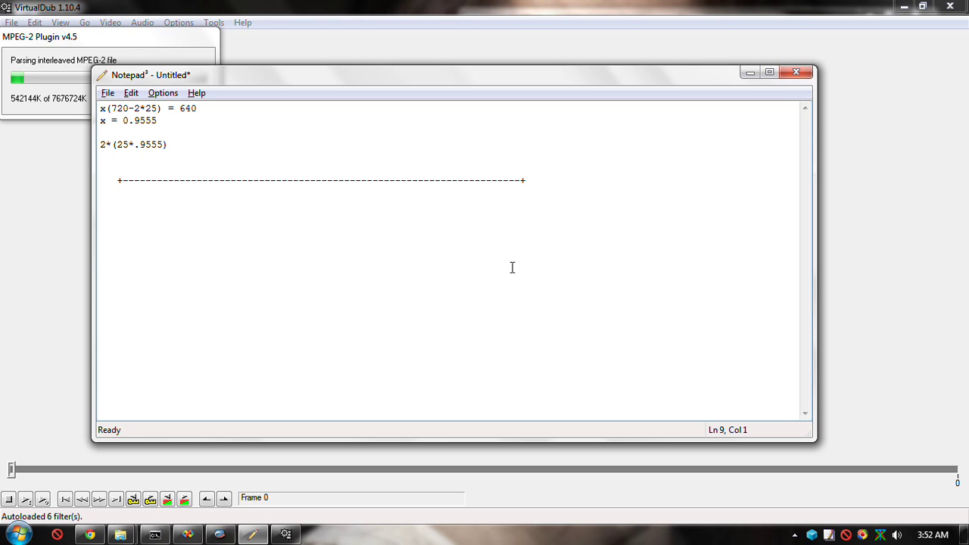
# Open the recent file arrows.note, copy its box-drawing grid, and close that file
pyautogui.click(831, 536)
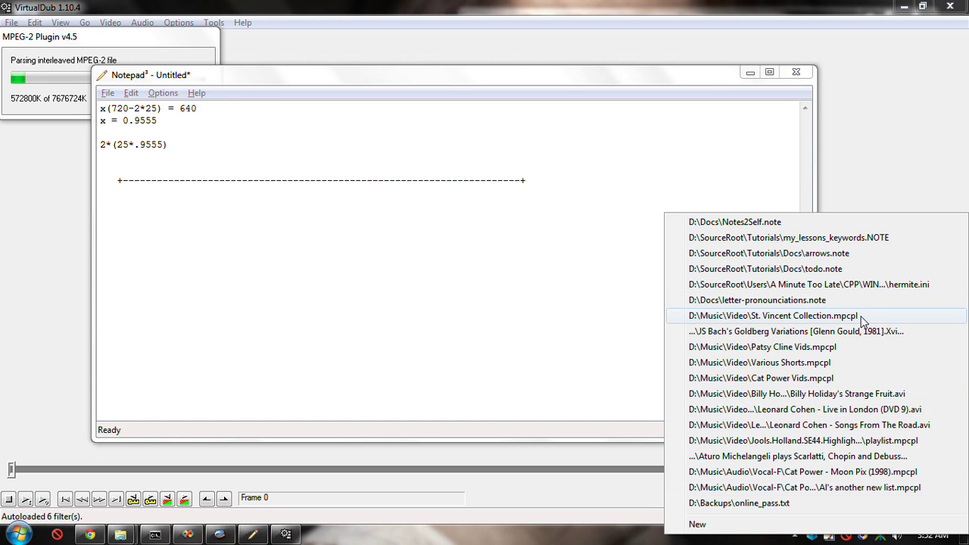
pyautogui.click(659, 245)
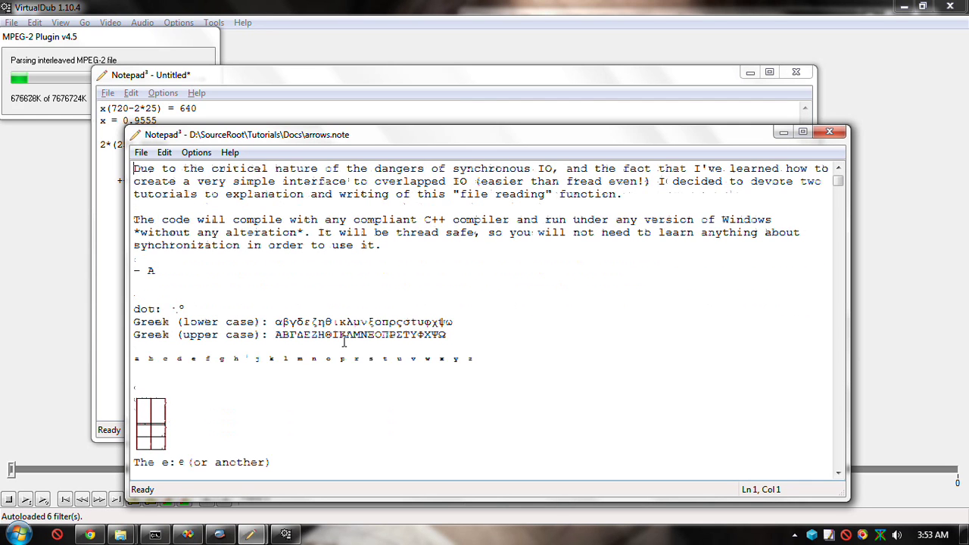
pyautogui.scroll(-3, 341, 346)
pyautogui.click(192, 290)
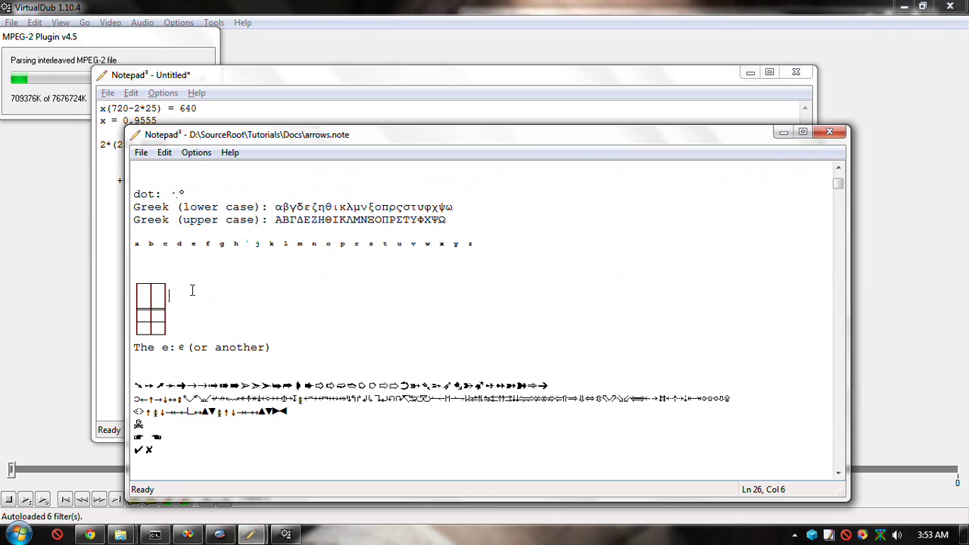
pyautogui.press('Home')
pyautogui.hotkey('shift', 'Down')
pyautogui.hotkey('shift', 'Down')
pyautogui.hotkey('shift', 'Down')
pyautogui.hotkey('shift', 'Down')
pyautogui.hotkey('shift', 'Down')
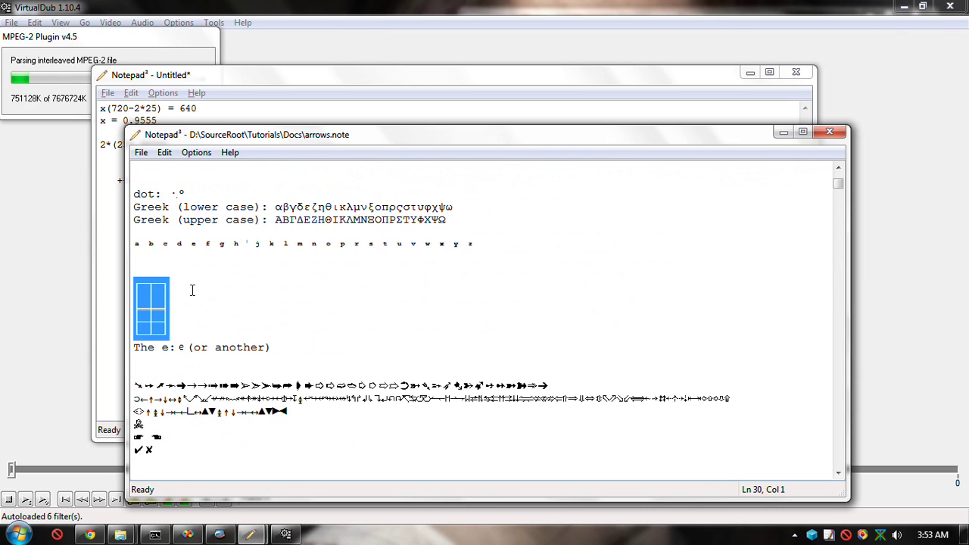
pyautogui.hotkey('alt', 'f')
pyautogui.press('x')
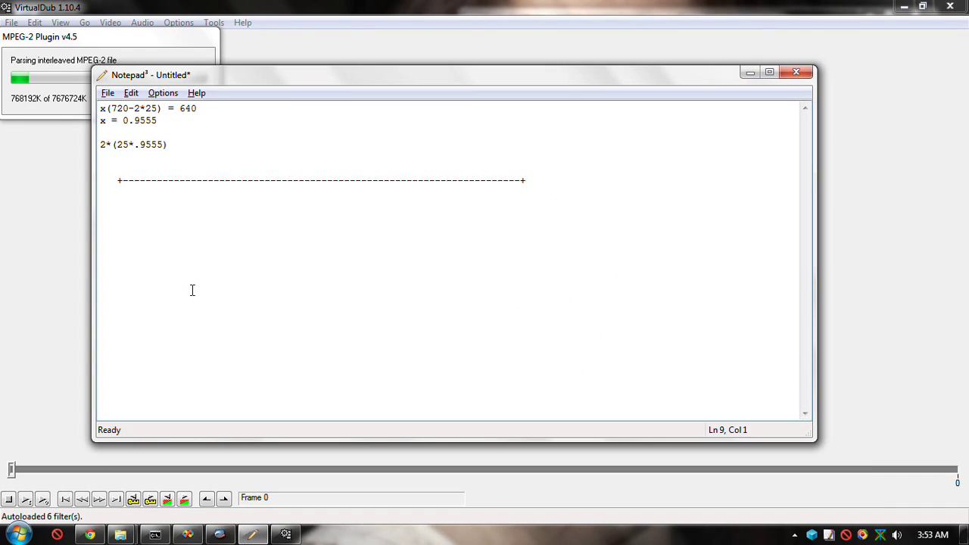
# Paste the box-drawing grid below the dashed line in the untitled note
pyautogui.hotkey('ctrl', 'v')
pyautogui.press('Up')
pyautogui.press('Up')
pyautogui.press('Up')
pyautogui.press('Up')
pyautogui.press('Up')
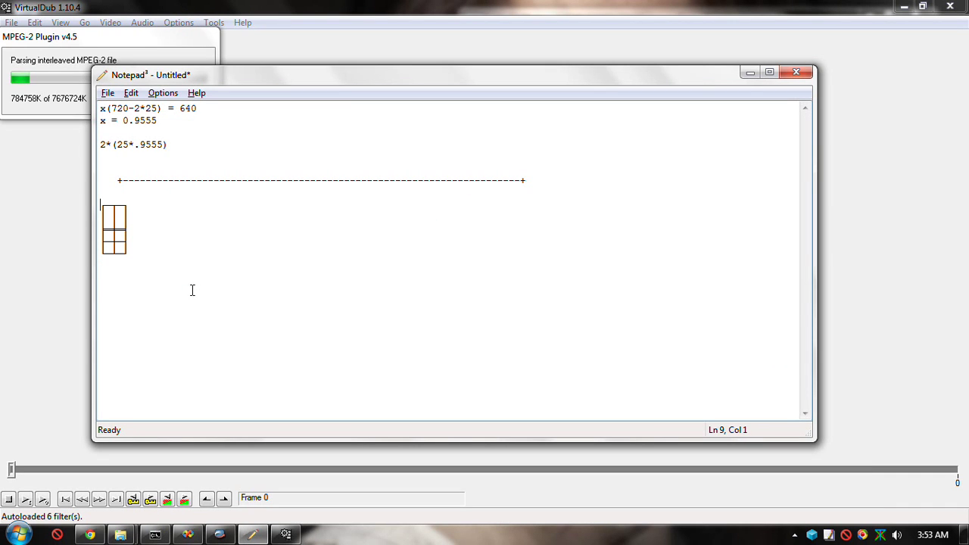
# Extend the grid's top edge into a long horizontal line by repeating its line character
pyautogui.press('Tab')
pyautogui.hotkey('shift', 'Right')
pyautogui.hotkey('ctrl', 'c')
pyautogui.hotkey('ctrl', 'v')
pyautogui.hotkey('ctrl', 'v')
pyautogui.hotkey('ctrl', 'v')
pyautogui.hotkey('ctrl', 'v')
pyautogui.hotkey('ctrl', 'v')
pyautogui.hotkey('ctrl', 'v')
pyautogui.hotkey('ctrl', 'v')
pyautogui.hotkey('ctrl', 'v')
pyautogui.hotkey('ctrl', 'v')
pyautogui.hotkey('ctrl', 'v')
pyautogui.hotkey('ctrl', 'v')
pyautogui.hotkey('ctrl', 'v')
pyautogui.write('─────────────────────────────────────────────')
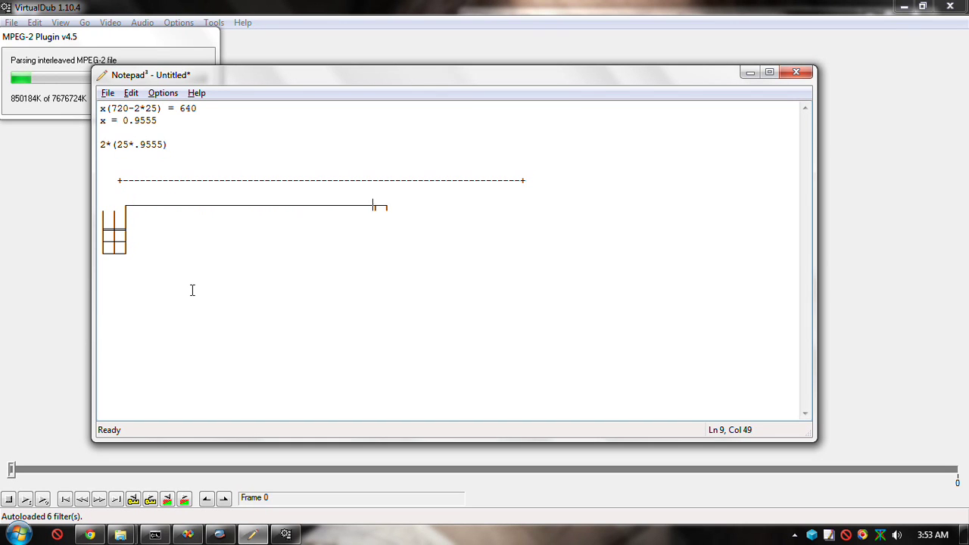
# Build a vertical edge under the long line's starting corner by adding │ characters on the four rows below
pyautogui.press('Home')
pyautogui.press('Down')
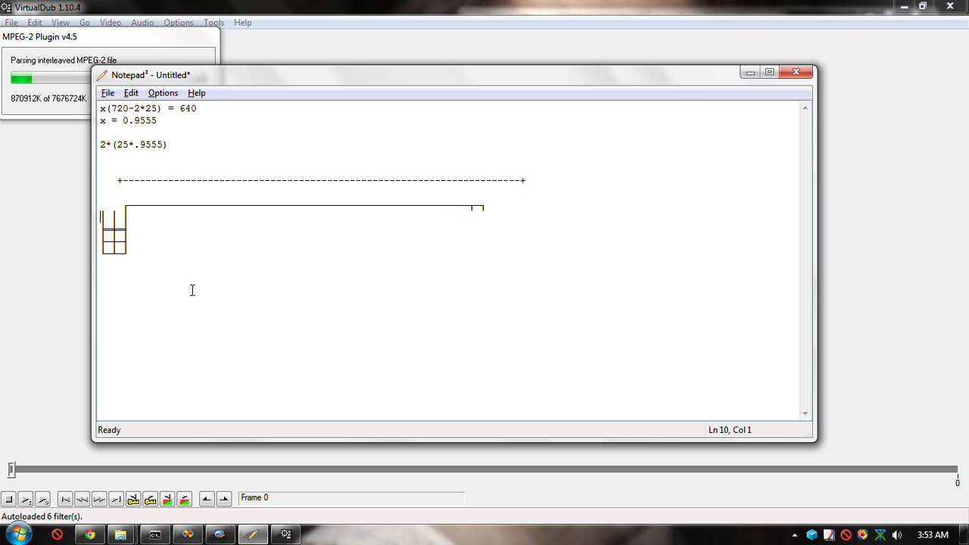
pyautogui.press('Right')
pyautogui.press('Right')
pyautogui.press('Up')
pyautogui.hotkey('shift', 'Right')
pyautogui.press('Down')
pyautogui.press('Up')
pyautogui.press('Up')
pyautogui.press('Down')
pyautogui.write('│')
pyautogui.press('Down')
pyautogui.write('│')
pyautogui.press('Down')
pyautogui.write('│')
pyautogui.press('BackSpace')
pyautogui.write('│')
pyautogui.press('Down')
pyautogui.write('│')
pyautogui.press('Return')
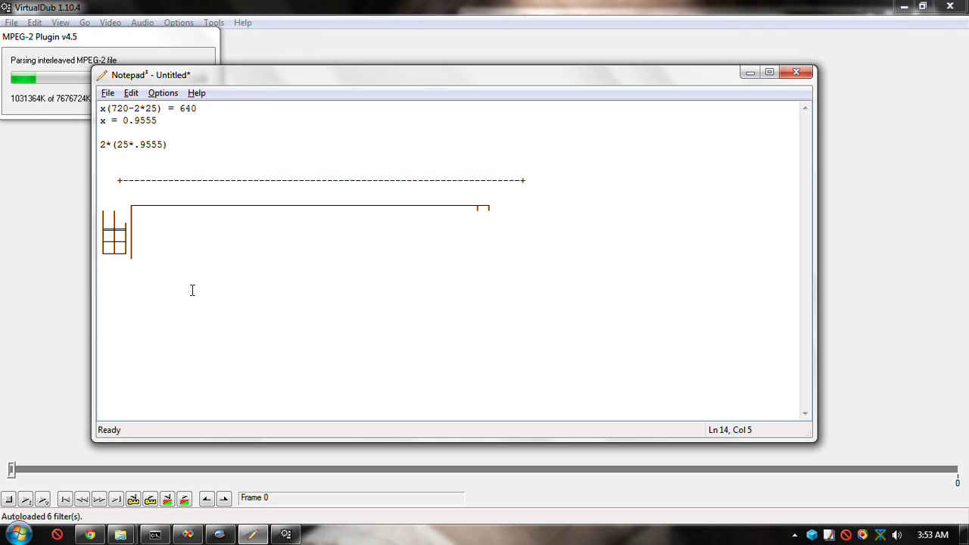
# Indent the rectangle outline to column 9 and extend its vertical edge down by one row
pyautogui.press('Tab')
pyautogui.hotkey('shift', 'Home')
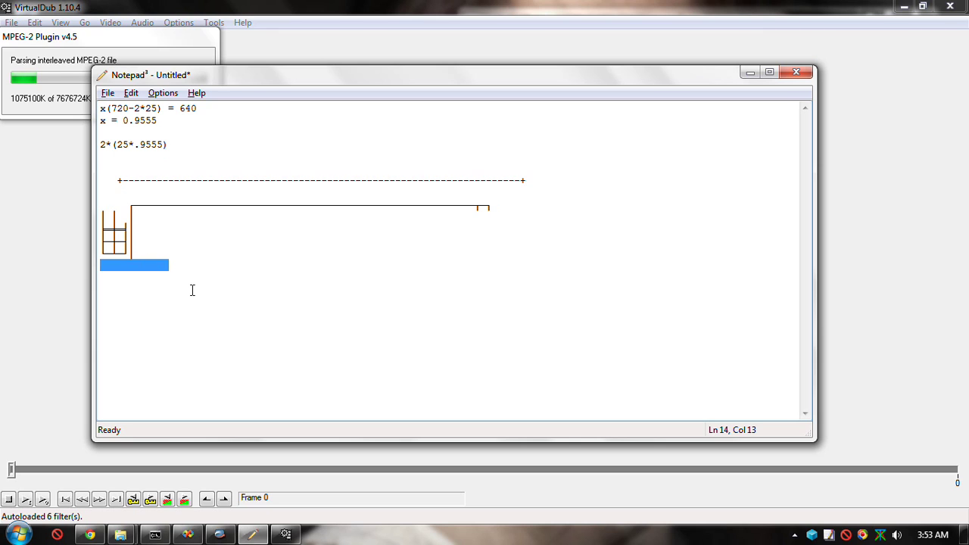
pyautogui.press('Right')
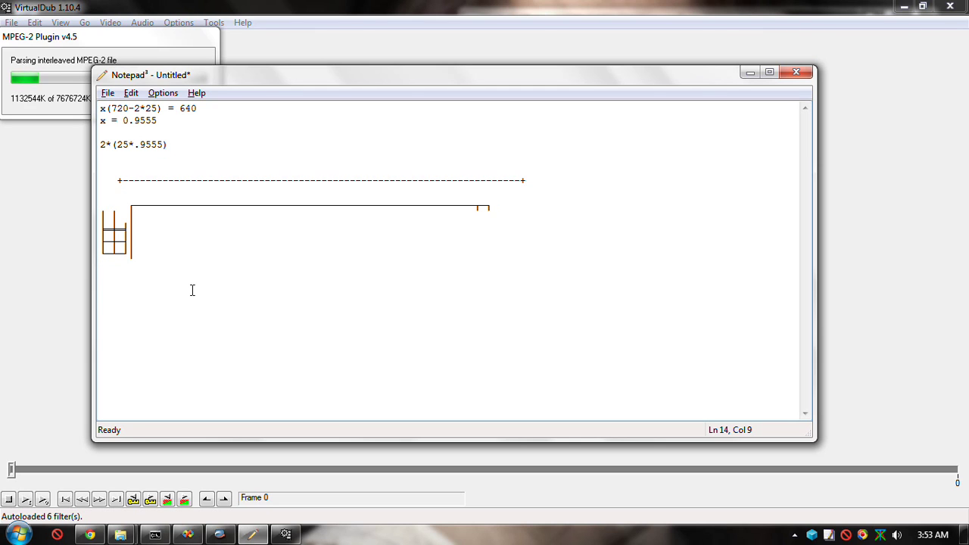
pyautogui.write('|')
pyautogui.press('Up')
pyautogui.write('|')
pyautogui.press('Up')
pyautogui.press('Left')
pyautogui.press('Up')
pyautogui.press('Left')
pyautogui.press('Up')
pyautogui.press('Up')
pyautogui.press('Left')
pyautogui.press('Left')
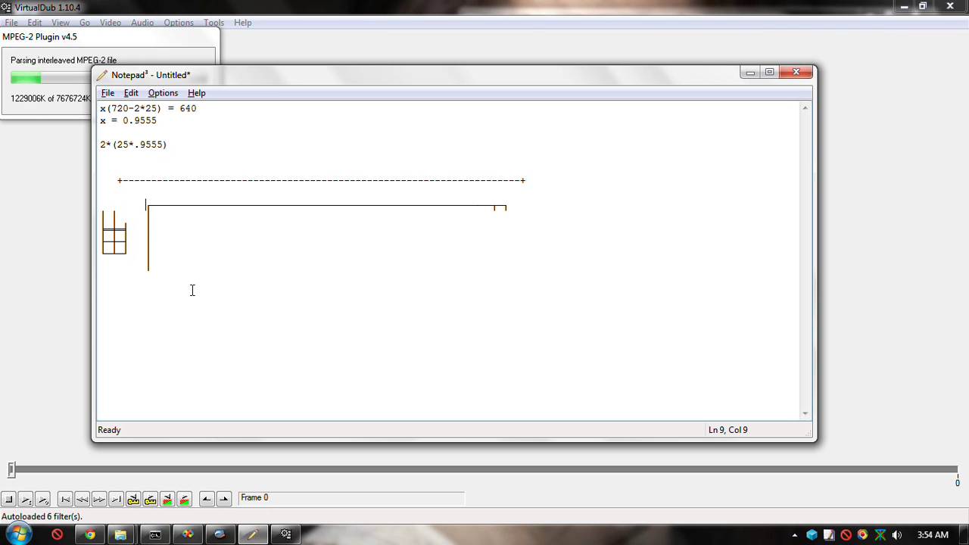
# Replace the tee near the far end of the outline's top edge with a plain horizontal line character
pyautogui.press('End')
pyautogui.press('Left')
pyautogui.press('Left')
pyautogui.press('Left')
pyautogui.hotkey('shift', 'Left')
pyautogui.press('Left')
pyautogui.hotkey('shift', 'Right')
pyautogui.press('Right')
pyautogui.press('Down')
pyautogui.press('Down')
pyautogui.press('Down')
pyautogui.press('Down')
pyautogui.press('Down')
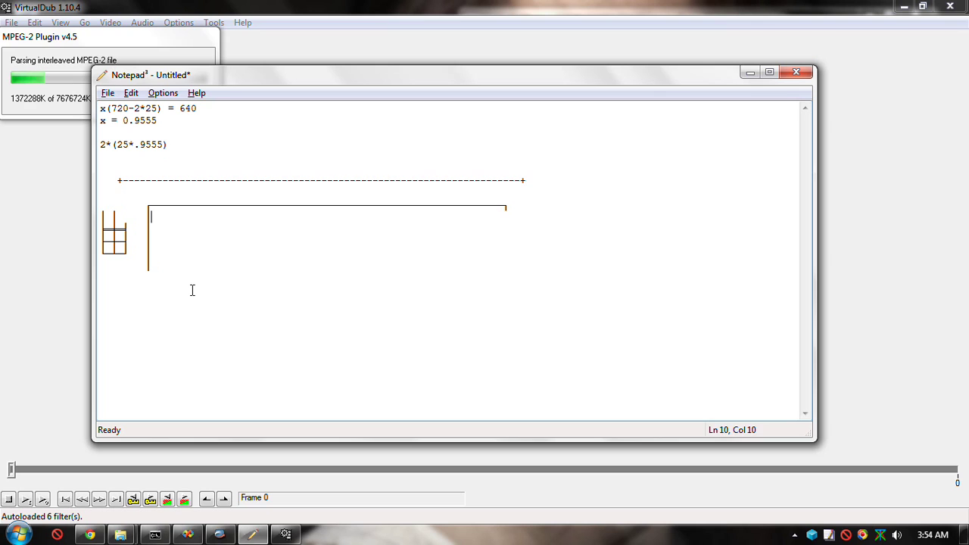
# Extend the outline's vertical edge down by two more rows
pyautogui.hotkey('shift', 'Left')
pyautogui.press('Left')
pyautogui.press('End')
pyautogui.press('Return')
pyautogui.press('Tab')
pyautogui.write('|')
pyautogui.press('Return')
pyautogui.write('|')
pyautogui.press('Left')
pyautogui.press('Tab')
pyautogui.press('Tab')
pyautogui.press('Return')
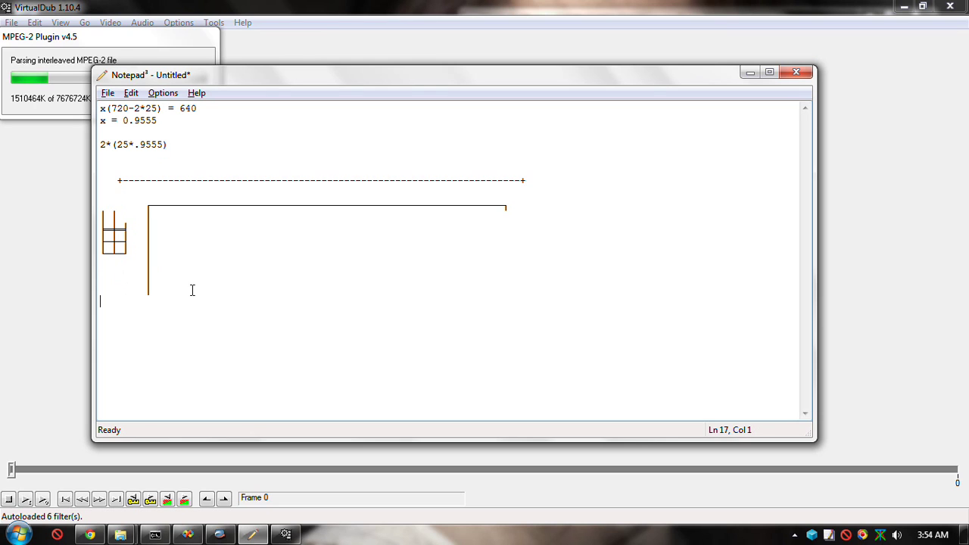
# Add │ characters on four more rows beneath the outline's vertical edge
pyautogui.write('|')
pyautogui.press('Left')
pyautogui.write('-')
pyautogui.press('Right')
pyautogui.press('Left')
pyautogui.press('BackSpace')
pyautogui.press('Right')
pyautogui.write('|')
pyautogui.press('Return')
pyautogui.write('|')
pyautogui.press('Return')
pyautogui.write('|')
# Indent the newly added lower bars to column 9 so they line up with the outline's vertical edge
pyautogui.press('Up')
pyautogui.press('Up')
pyautogui.press('Up')
pyautogui.press('Left')
pyautogui.press('Down')
pyautogui.press('Left')
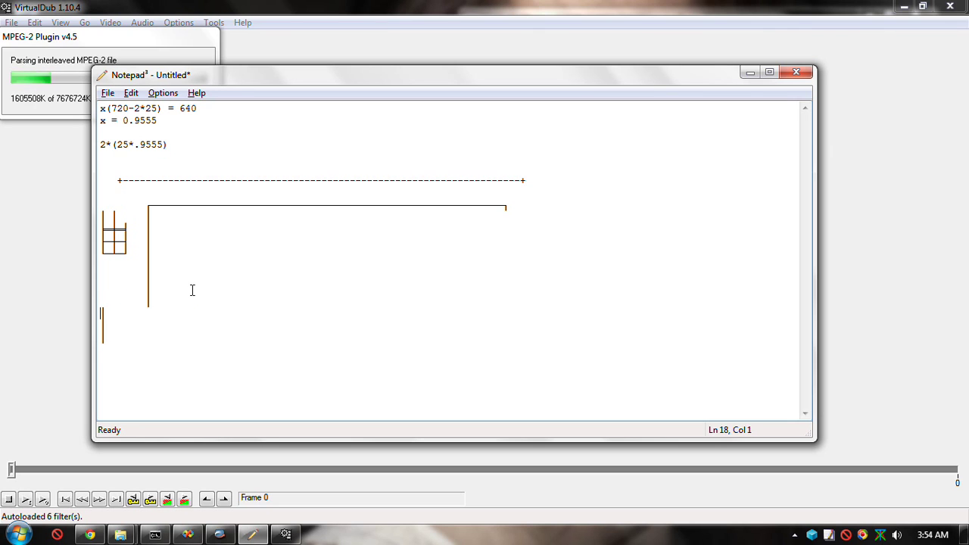
pyautogui.press('Down')
pyautogui.press('Left')
# Enter a row of seven E letters, three spaces apart, directly beneath the outline's top edge
pyautogui.press('Up')
pyautogui.press('Up')
pyautogui.press('Up')
pyautogui.press('Up')
pyautogui.press('Up')
pyautogui.press('Up')
pyautogui.press('Up')
pyautogui.press('Up')
pyautogui.press('Up')
pyautogui.press('Up')
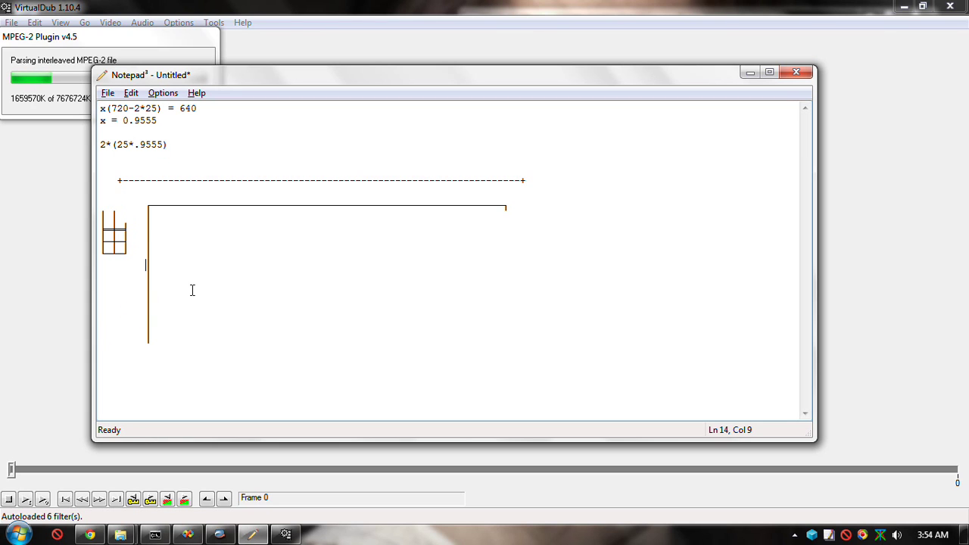
pyautogui.press('Right')
pyautogui.press('Right')
pyautogui.write('E   E   E   E   ')
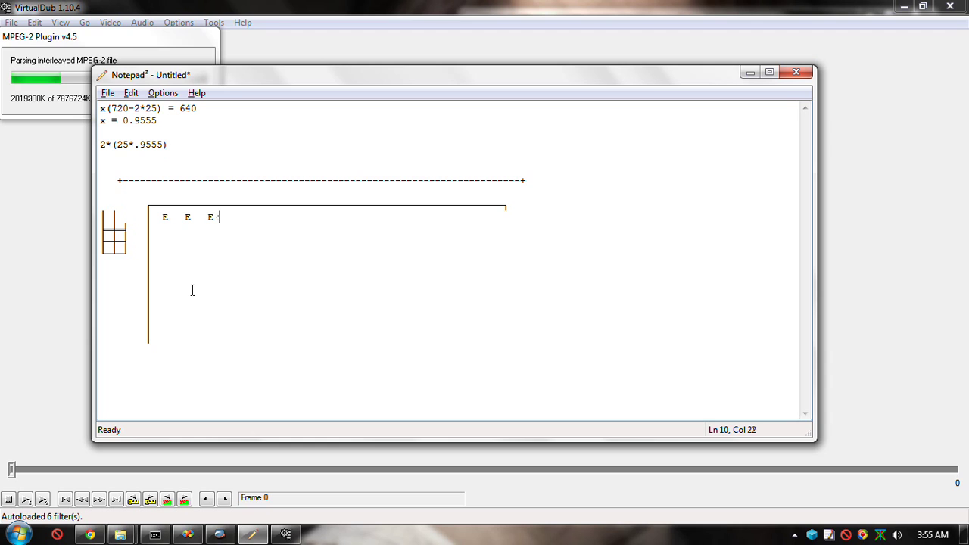
pyautogui.write('  E   E   E')
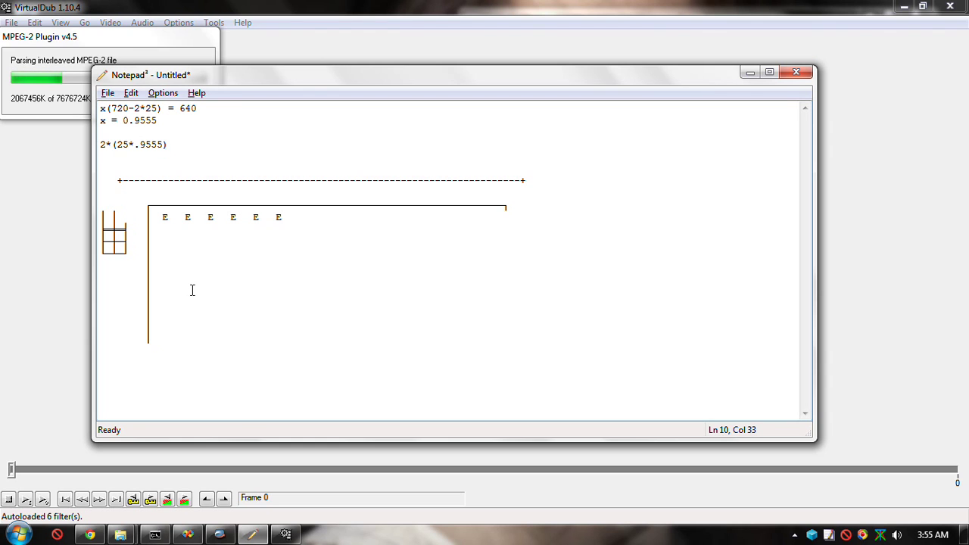
pyautogui.write('   E')
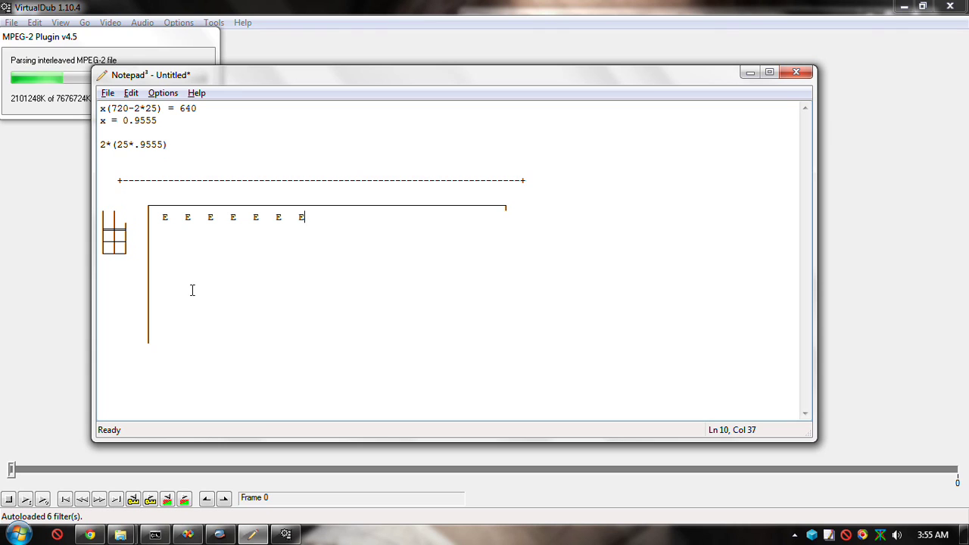
# Extend the E row to fifteen letters along the top edge by duplicating its last letters
pyautogui.hotkey('ctrl', 'shift', 'Left')
pyautogui.hotkey('ctrl', 'shift', 'Left')
pyautogui.hotkey('ctrl', 'shift', 'Left')
pyautogui.hotkey('ctrl', 'shift', 'Left')
pyautogui.hotkey('ctrl', 'shift', 'Left')
pyautogui.hotkey('ctrl', 'shift', 'Left')
pyautogui.hotkey('ctrl', 'shift', 'Left')
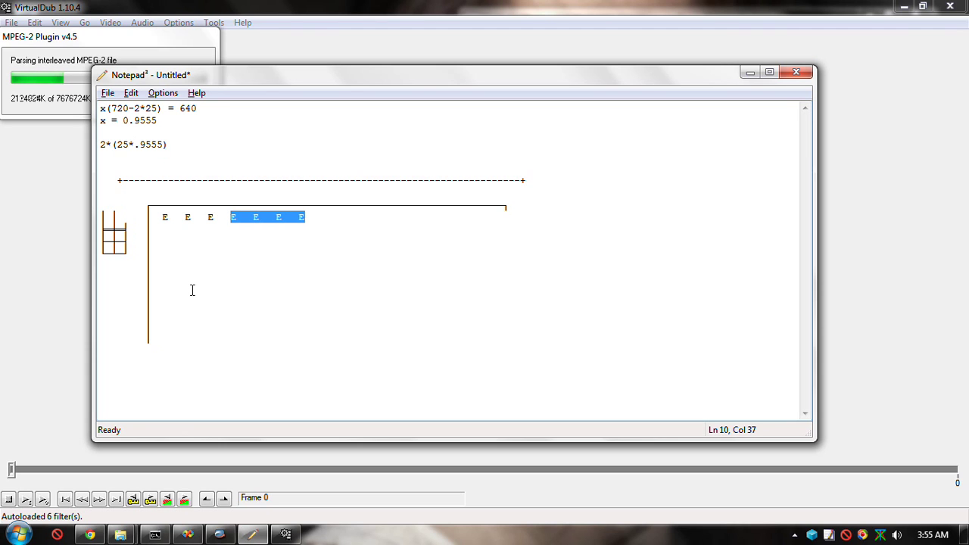
pyautogui.hotkey('ctrl', 'c')
pyautogui.press('Right')
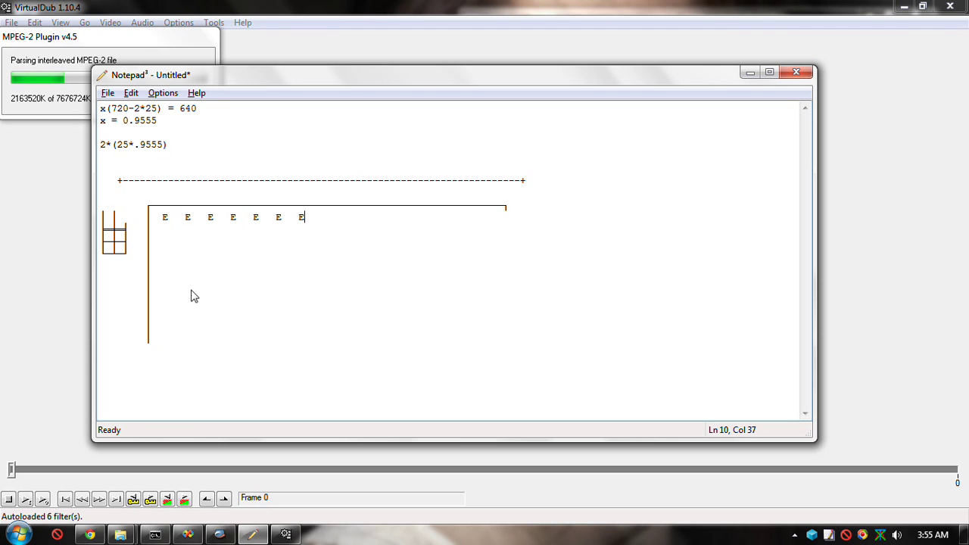
pyautogui.hotkey('ctrl', 'v')
pyautogui.write('E')
# Shorten the outline's top edge by two characters at its far end
pyautogui.press('Up')
pyautogui.press('BackSpace')
pyautogui.press('BackSpace')
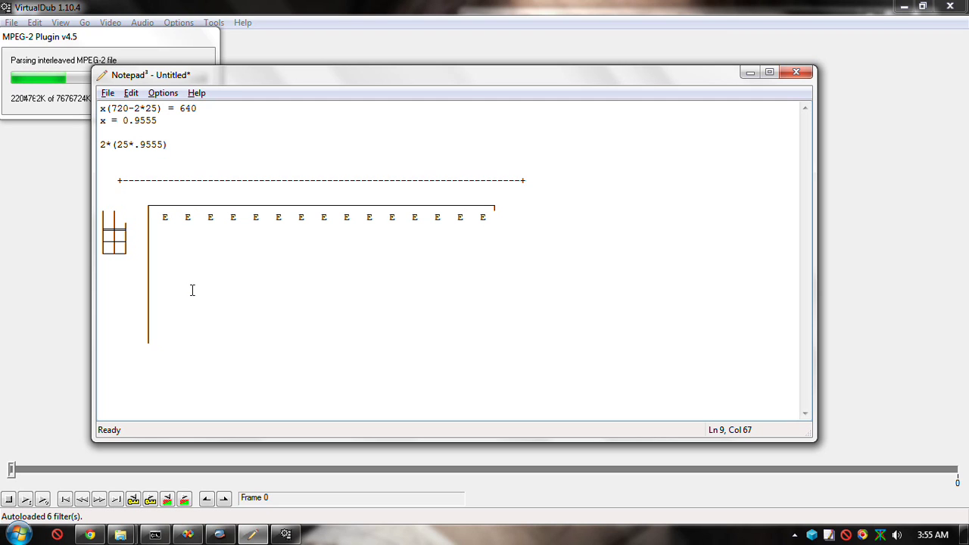
# Enter five O letters on the row below the E row, each placed between two E letters
pyautogui.press('Down')
pyautogui.press('Down')
pyautogui.press('Down')
pyautogui.press('Up')
pyautogui.press('Down')
pyautogui.press('Home')
pyautogui.press('Up')
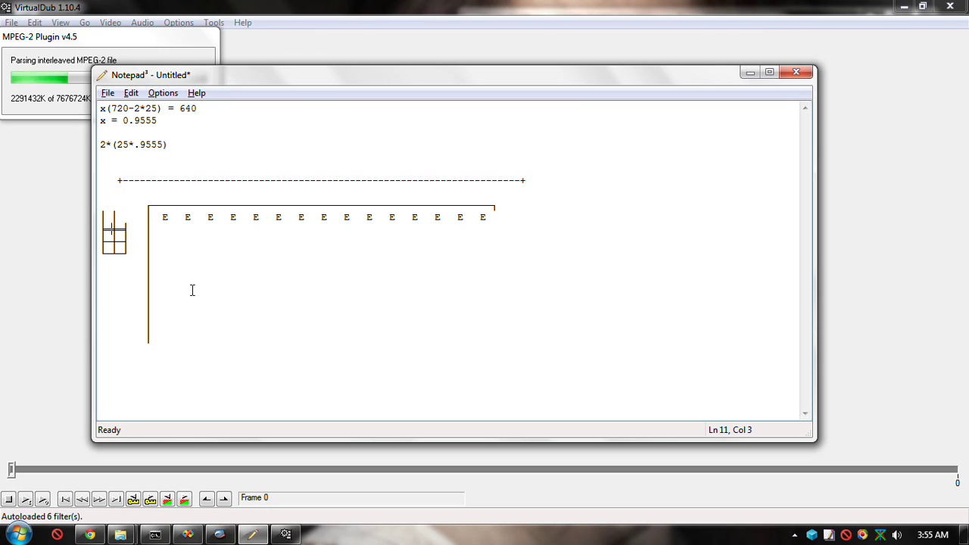
pyautogui.press('Right')
pyautogui.press('Right')
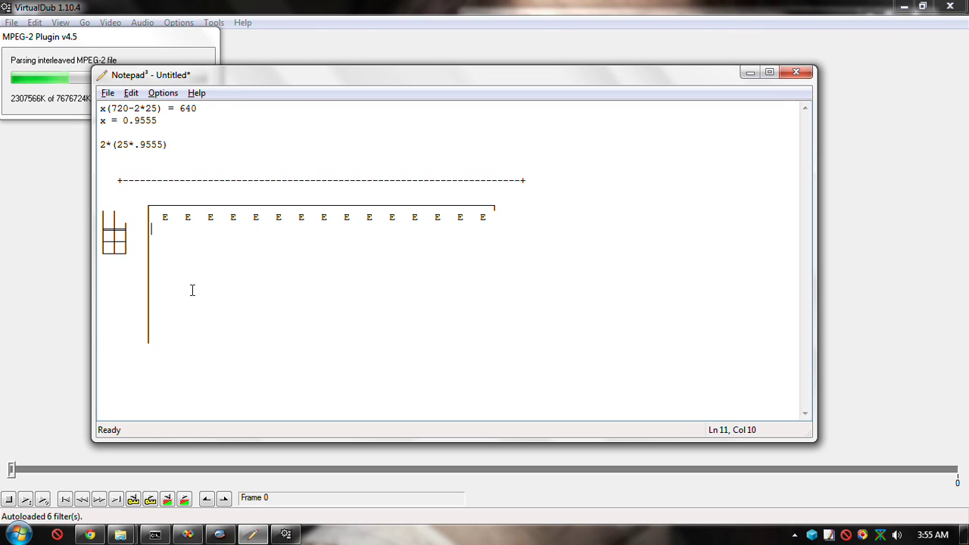
pyautogui.press('Right')
pyautogui.press('Right')
pyautogui.press('Right')
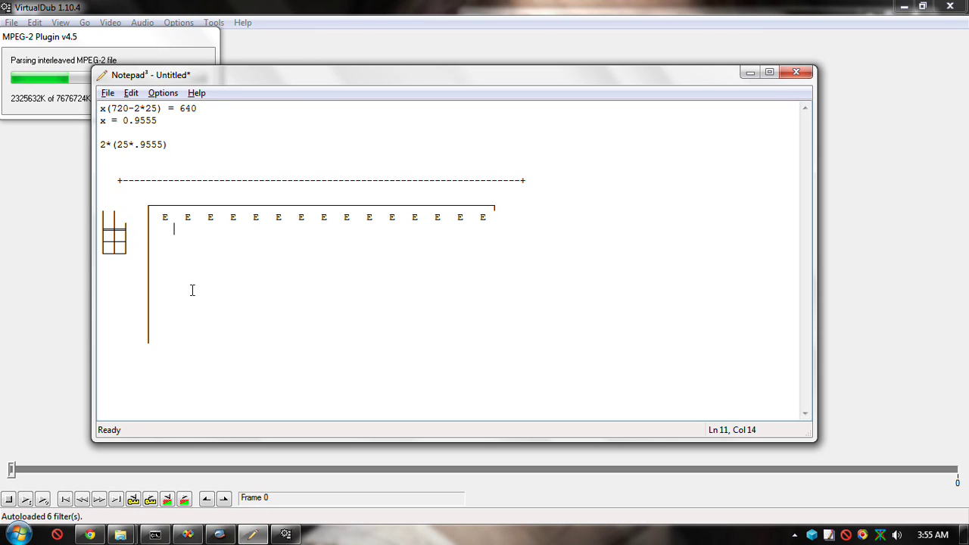
pyautogui.write('o')
pyautogui.press('Right')
pyautogui.press('Right')
pyautogui.press('Right')
pyautogui.write('o')
pyautogui.press('Right')
pyautogui.press('Right')
pyautogui.press('Right')
pyautogui.write('o')
pyautogui.press('Right')
pyautogui.press('Right')
pyautogui.press('Right')
pyautogui.write('o')
pyautogui.press('Right')
pyautogui.press('Right')
pyautogui.press('Right')
pyautogui.write('o')
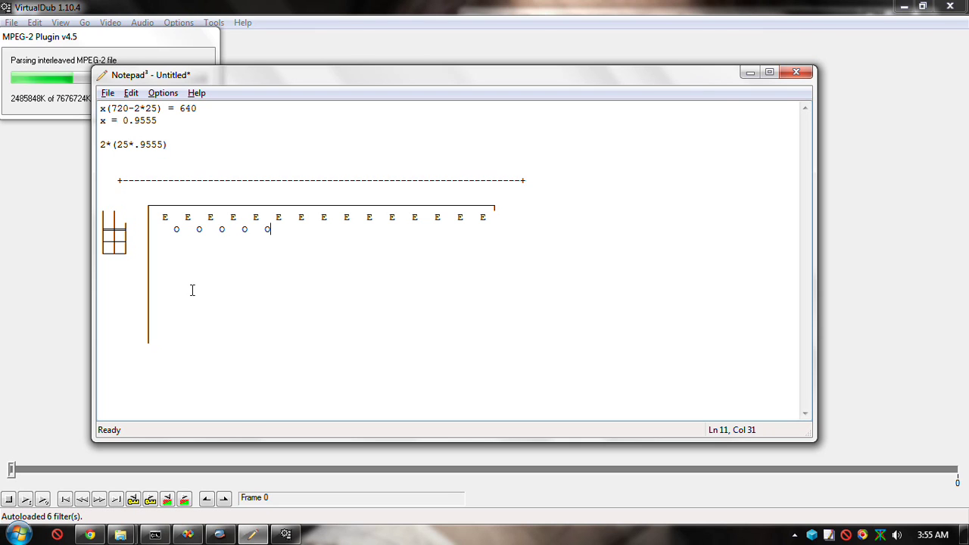
# Duplicate the five-letter O group along its row so fourteen O letters end just before the last E
pyautogui.hotkey('shift', 'Left')
pyautogui.hotkey('shift', 'Left')
pyautogui.hotkey('shift', 'Left')
pyautogui.hotkey('shift', 'Left')
pyautogui.hotkey('shift', 'Left')
pyautogui.hotkey('shift', 'Left')
pyautogui.hotkey('shift', 'Left')
pyautogui.hotkey('shift', 'Left')
pyautogui.hotkey('shift', 'Left')
pyautogui.hotkey('shift', 'Left')
pyautogui.hotkey('shift', 'Left')
pyautogui.hotkey('shift', 'Left')
pyautogui.hotkey('shift', 'Left')
pyautogui.hotkey('shift', 'Left')
pyautogui.hotkey('shift', 'Left')
pyautogui.hotkey('shift', 'Left')
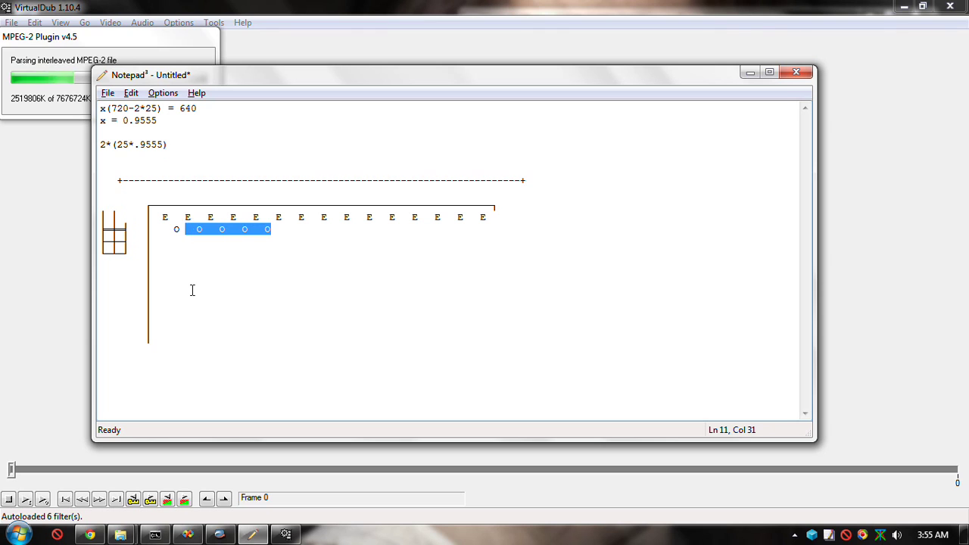
pyautogui.hotkey('shift', 'Left')
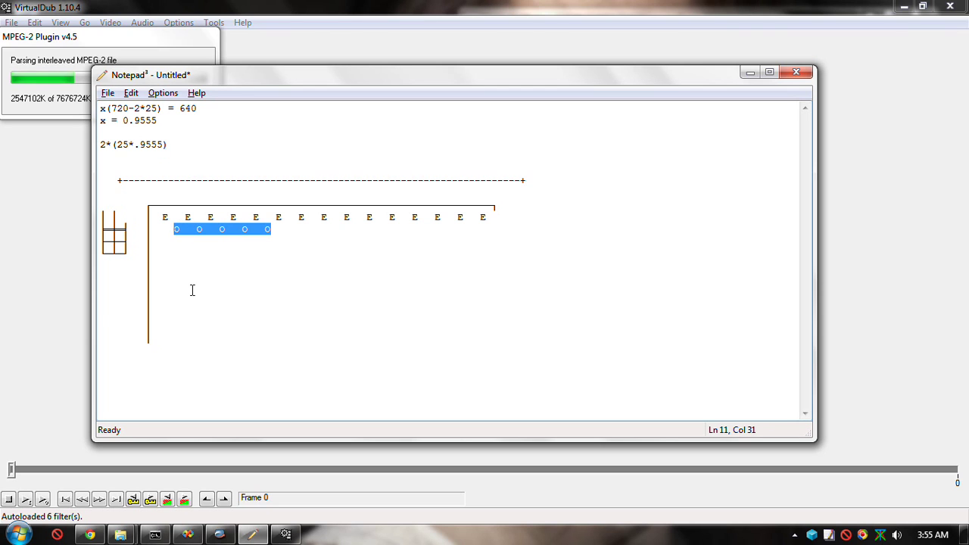
pyautogui.hotkey('ctrl', 'c')
pyautogui.press('Right')
pyautogui.hotkey('ctrl', 'v')
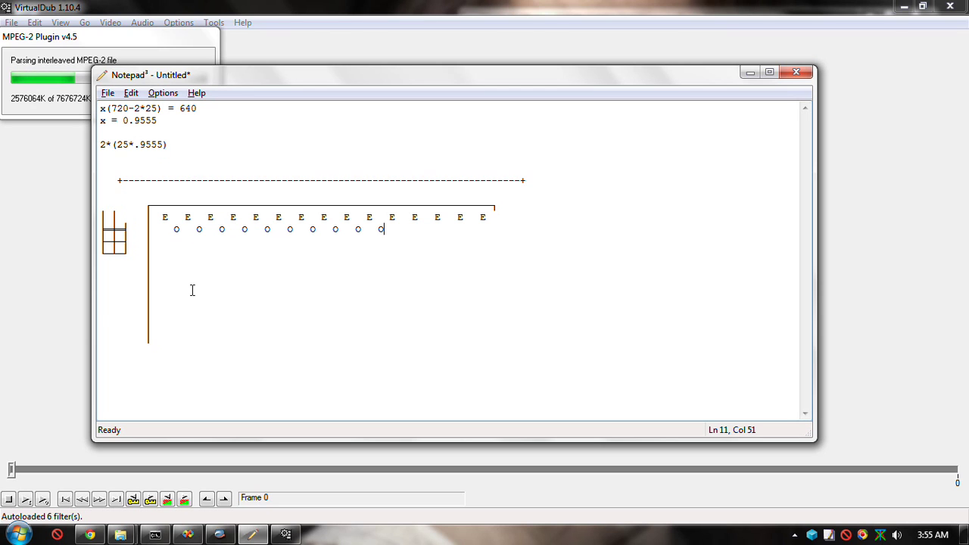
pyautogui.hotkey('ctrl', 'v')
pyautogui.press('BackSpace')
pyautogui.press('BackSpace')
pyautogui.press('Left')
pyautogui.press('Left')
pyautogui.press('Left')
pyautogui.press('Right')
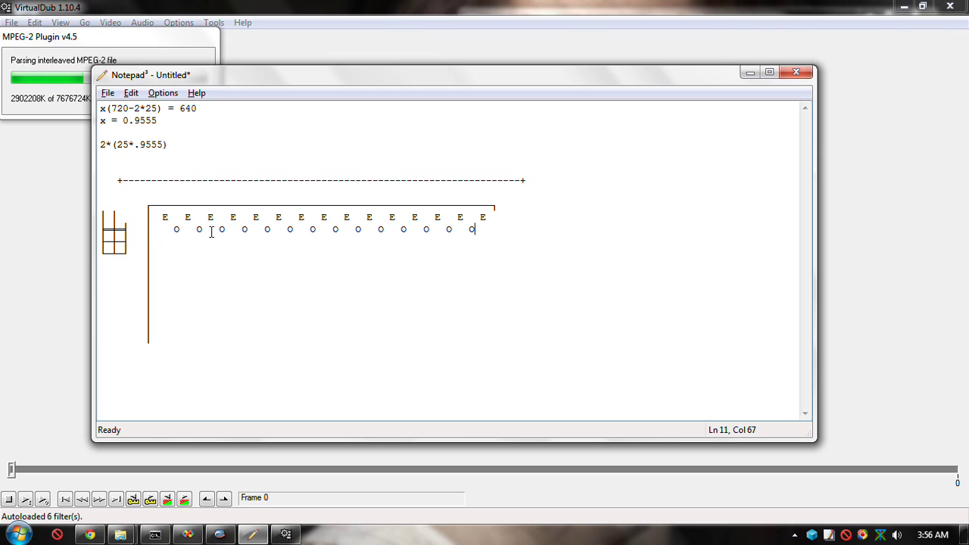
# Add an O at the start of the O row, right beside the outline's vertical edge
pyautogui.click(162, 217)
pyautogui.press('Down')
pyautogui.press('Left')
pyautogui.hotkey('shift', 'Right')
pyautogui.write('o')
# Copy the whole row of E letters and paste it on the row below the O row
pyautogui.press('Down')
pyautogui.press('Up')
pyautogui.press('Up')
pyautogui.hotkey('shift', 'End')
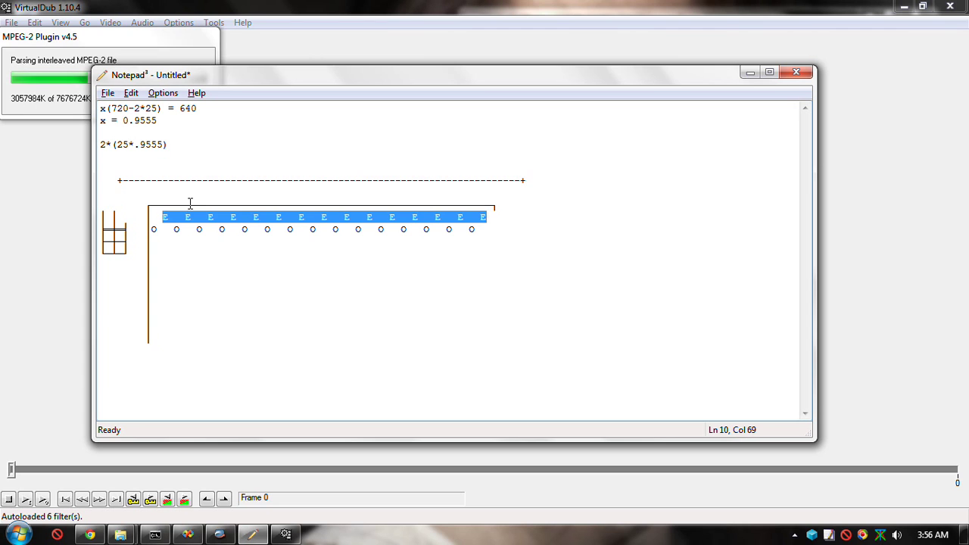
pyautogui.press('Down')
pyautogui.press('Down')
pyautogui.hotkey('ctrl', 'v')
pyautogui.press('Up')
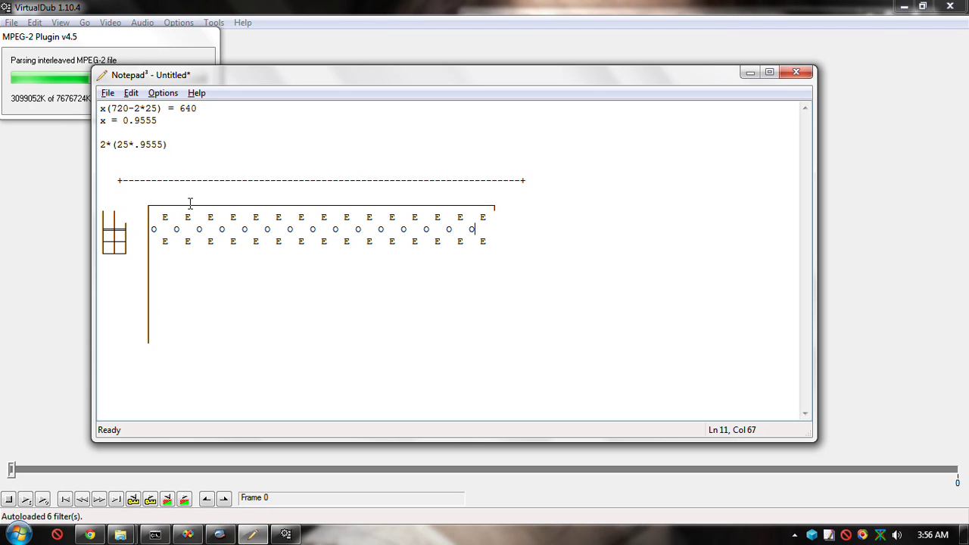
# Delete the stray grid bars in front of the first E row and realign that row with the outline
pyautogui.hotkey('shift', 'Home')
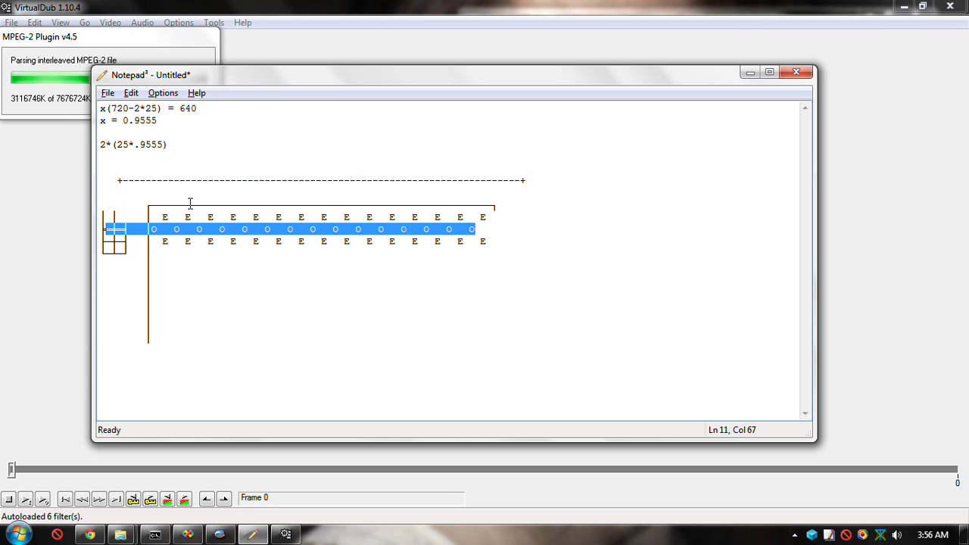
pyautogui.press('Left')
pyautogui.press('Up')
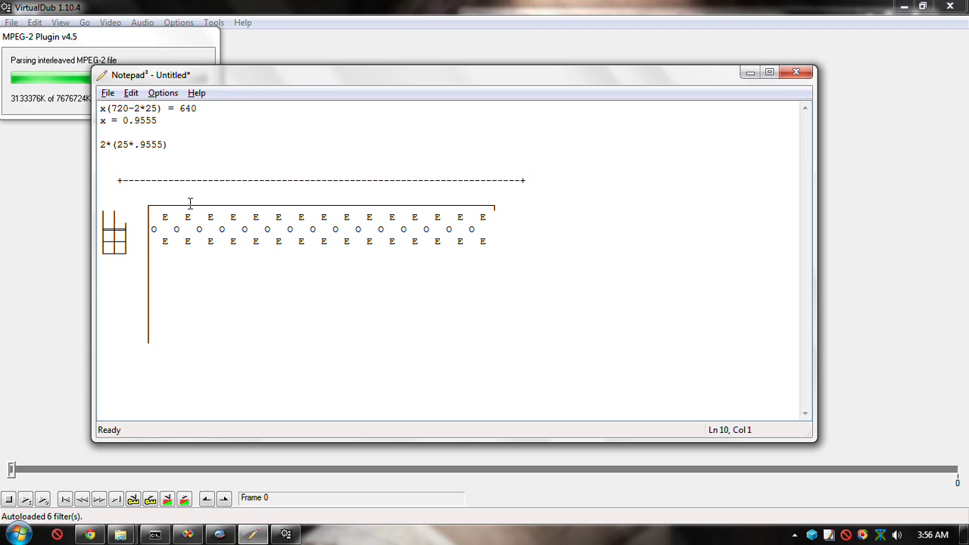
pyautogui.press('Right')
pyautogui.press('Right')
pyautogui.press('Delete')
pyautogui.press('Down')
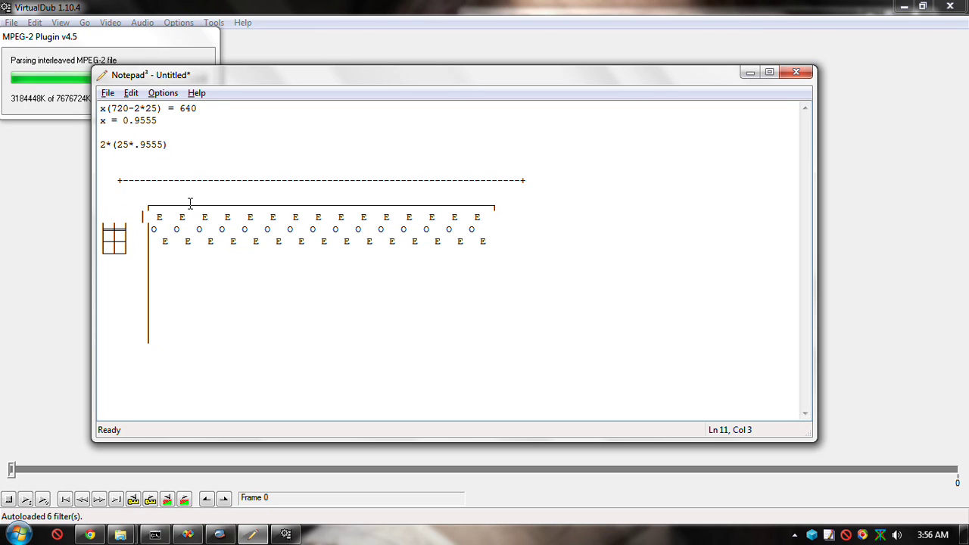
pyautogui.press('Up')
pyautogui.press('Down')
pyautogui.press('End')
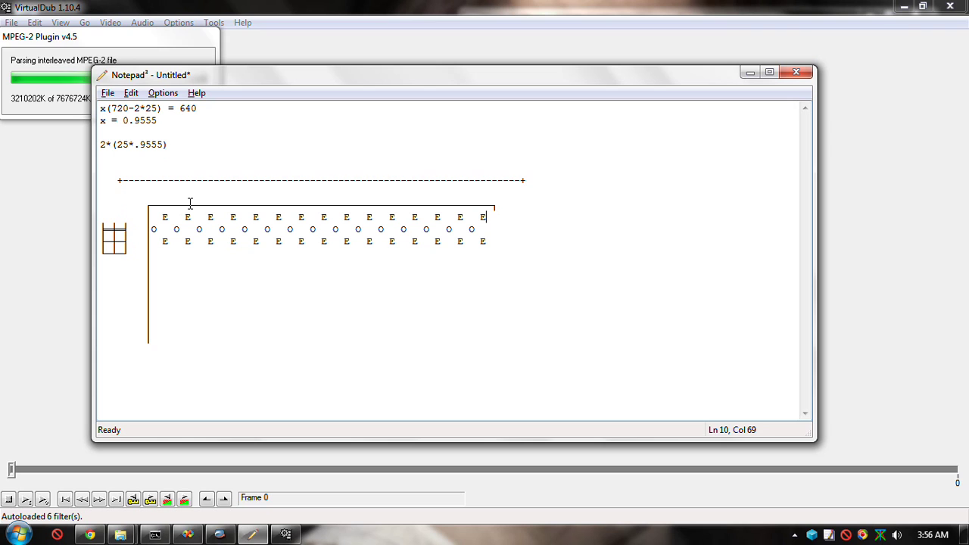
# Cut the top bar of the small stray grid out of the O row and paste it on an empty line below the outline
pyautogui.press('Home')
pyautogui.hotkey('shift', 'Right')
pyautogui.hotkey('shift', 'Right')
pyautogui.hotkey('shift', 'Right')
pyautogui.hotkey('shift', 'Right')
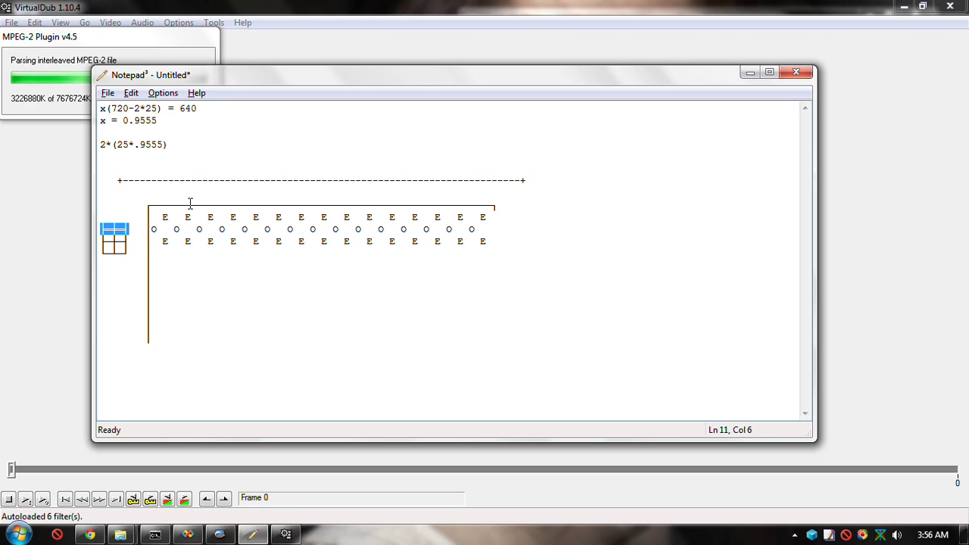
pyautogui.press('BackSpace')
pyautogui.press('BackSpace')
pyautogui.press('Down')
pyautogui.press('Down')
pyautogui.press('Down')
pyautogui.press('Down')
pyautogui.press('Down')
pyautogui.press('Down')
pyautogui.press('Down')
pyautogui.press('Down')
pyautogui.press('Down')
pyautogui.press('Down')
pyautogui.press('Down')
pyautogui.press('Down')
pyautogui.press('Down')
pyautogui.hotkey('ctrl', 'v')
# Cut the small grid's bottom bar and paste it at the end of the line holding the moved top bar
pyautogui.press('Up')
pyautogui.press('Up')
pyautogui.press('Up')
pyautogui.press('Up')
pyautogui.press('Up')
pyautogui.press('Up')
pyautogui.press('Up')
pyautogui.press('Up')
pyautogui.press('Up')
pyautogui.press('Up')
pyautogui.press('Up')
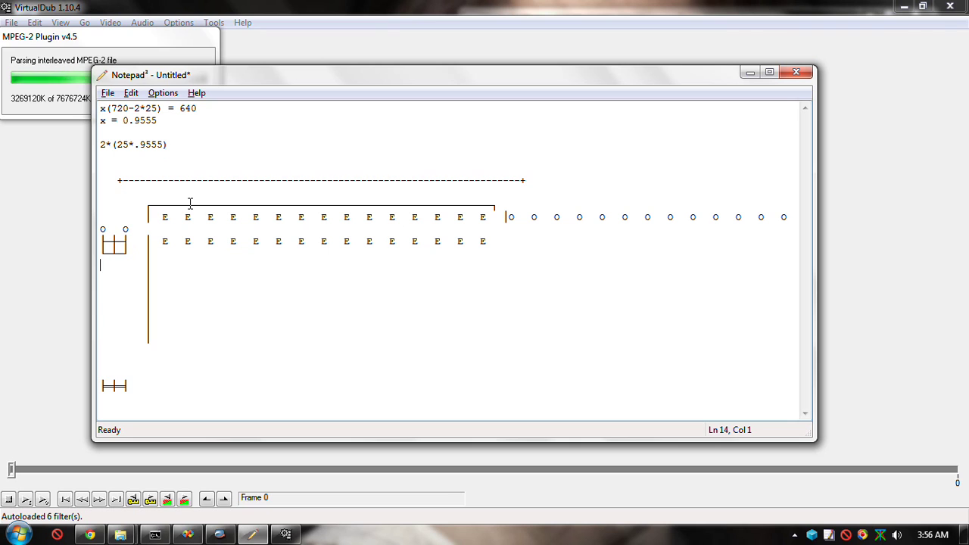
pyautogui.hotkey('shift', 'Right')
pyautogui.hotkey('shift', 'Right')
pyautogui.hotkey('shift', 'Right')
pyautogui.hotkey('shift', 'Right')
pyautogui.hotkey('shift', 'Right')
pyautogui.hotkey('ctrl', 'v')
pyautogui.press('Down')
pyautogui.press('Down')
pyautogui.press('Down')
pyautogui.press('Down')
pyautogui.press('Down')
pyautogui.press('Down')
pyautogui.press('Down')
pyautogui.press('Down')
pyautogui.press('Down')
pyautogui.press('Down')
pyautogui.press('End')
pyautogui.hotkey('ctrl', 'v')
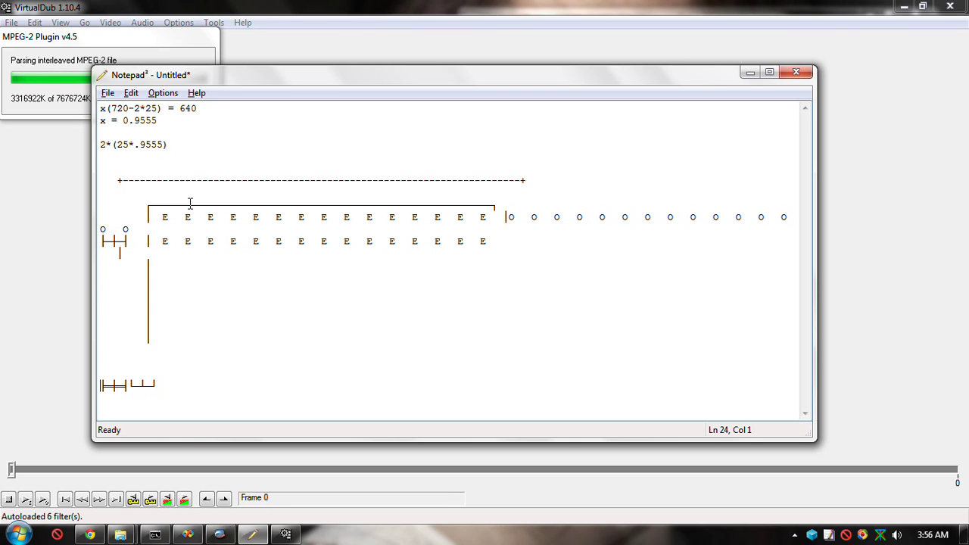
# Put the O row back between the two E rows and adjust its spacing toward the outline's vertical edge
pyautogui.press('Up')
pyautogui.press('Up')
pyautogui.press('Up')
pyautogui.press('Up')
pyautogui.press('Up')
pyautogui.press('Down')
pyautogui.press('Return')
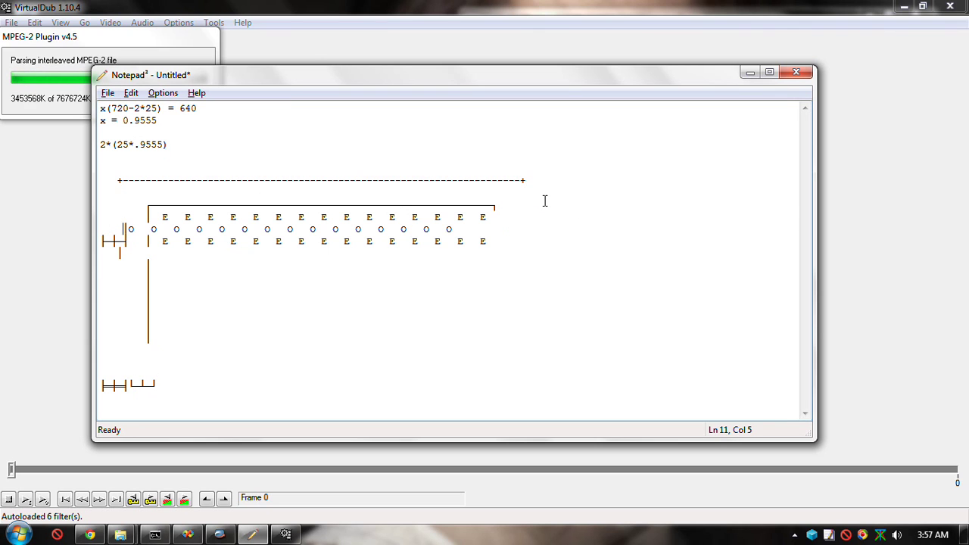
pyautogui.press('BackSpace')
pyautogui.press('BackSpace')
pyautogui.press('BackSpace')
pyautogui.press('BackSpace')
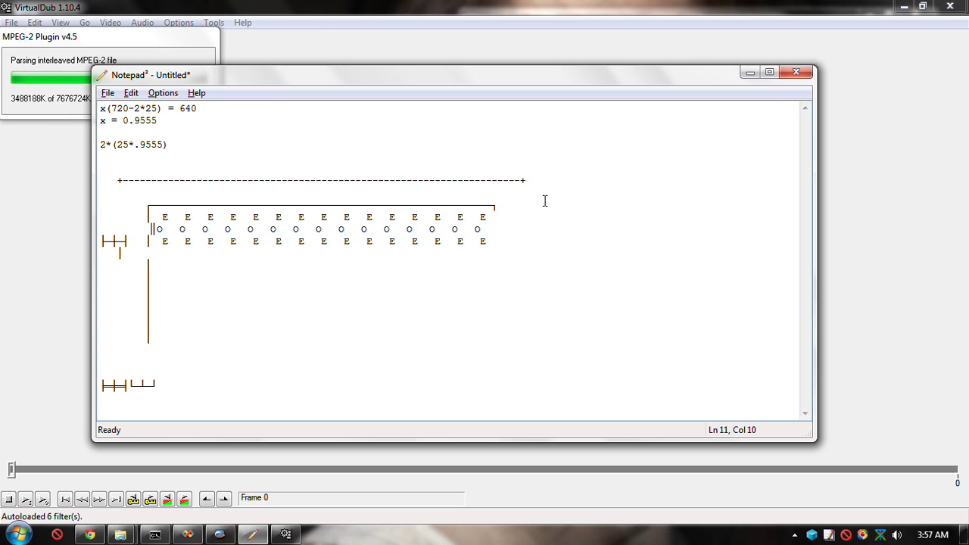
# Delete the leftover grid bars before the second E row and the line beneath, realigning both with the outline's vertical edge
pyautogui.press('Down')
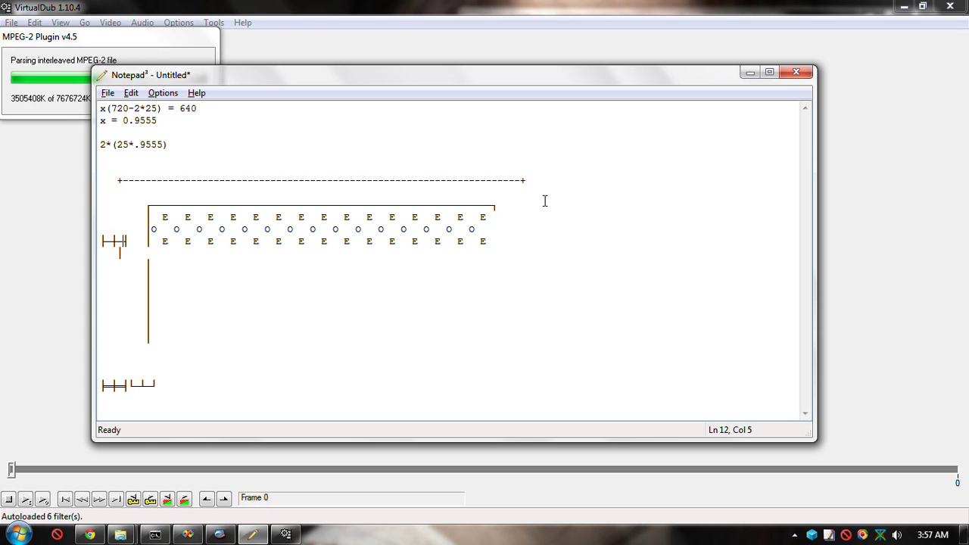
pyautogui.hotkey('shift', 'Left')
pyautogui.hotkey('shift', 'Left')
pyautogui.hotkey('shift', 'Left')
pyautogui.hotkey('shift', 'Left')
pyautogui.hotkey('shift', 'Left')
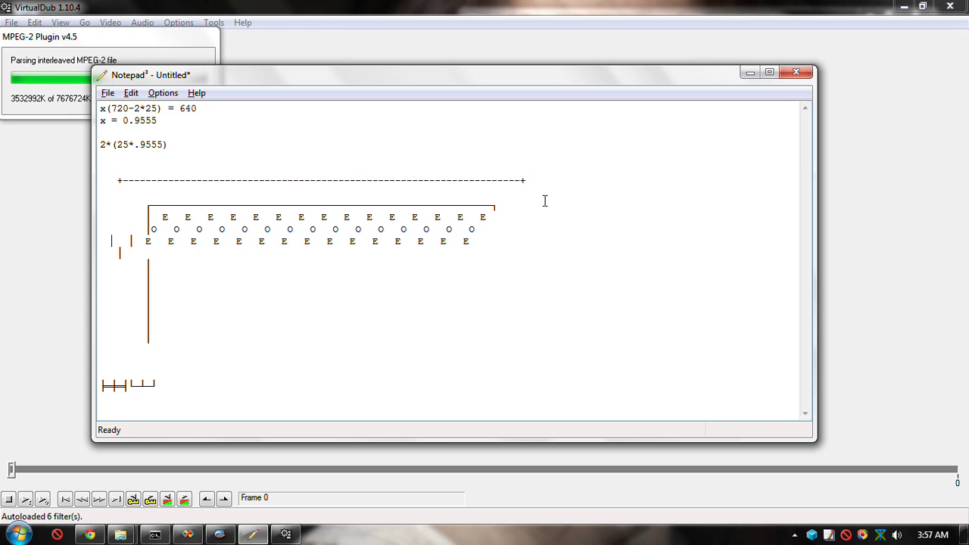
pyautogui.press('Down')
pyautogui.press('Right')
pyautogui.press('Right')
pyautogui.press('Right')
pyautogui.press('Right')
pyautogui.press('Right')
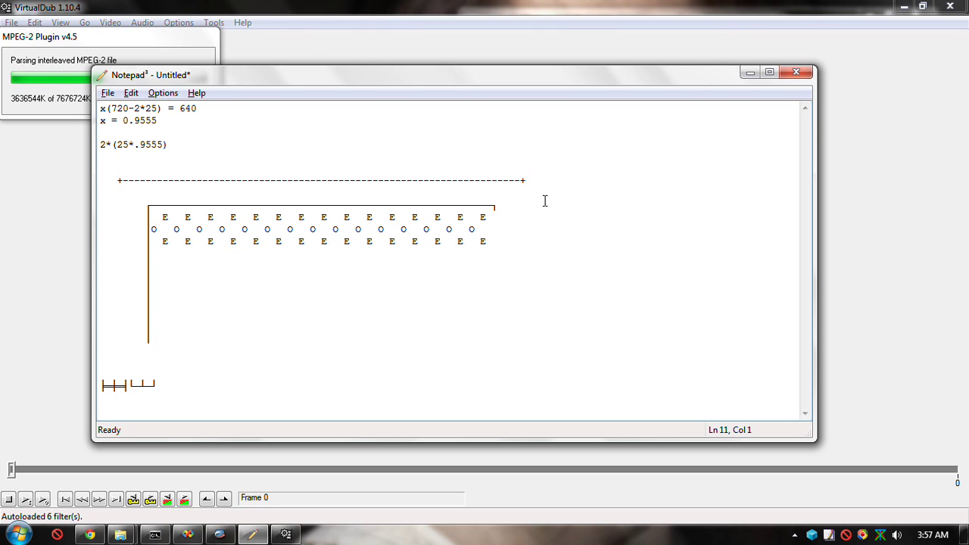
# Copy the whole O row and paste it over four alternate rows below the second E row
pyautogui.hotkey('shift', 'Down')
pyautogui.hotkey('ctrl', 'c')
pyautogui.press('Down')
pyautogui.hotkey('shift', 'Down')
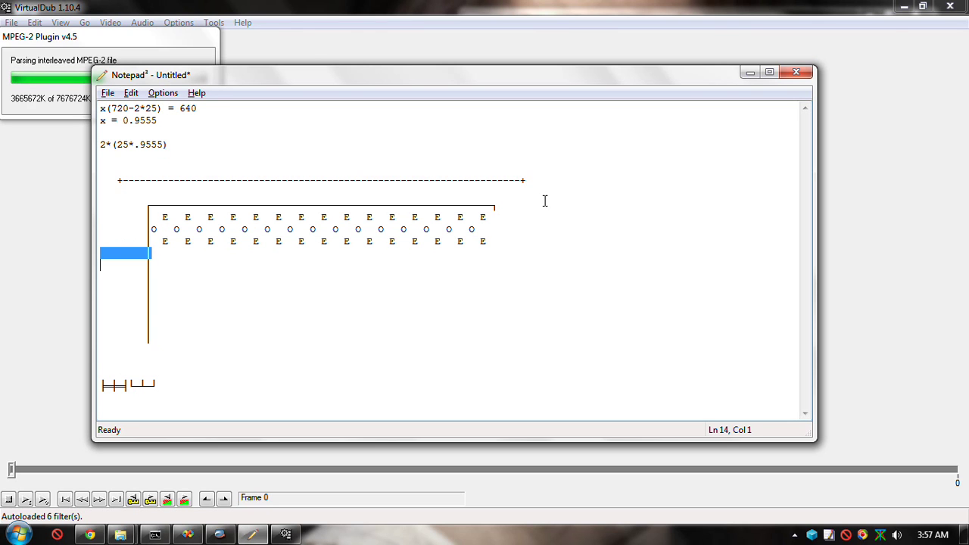
pyautogui.write('│o   o   o   o   o   o   o   o   o   o   o   o   o   o   o')
pyautogui.press('Down')
pyautogui.hotkey('shift', 'Down')
pyautogui.hotkey('ctrl', 'v')
pyautogui.press('Down')
pyautogui.hotkey('shift', 'Down')
pyautogui.hotkey('ctrl', 'v')
pyautogui.hotkey('shift', 'Down')
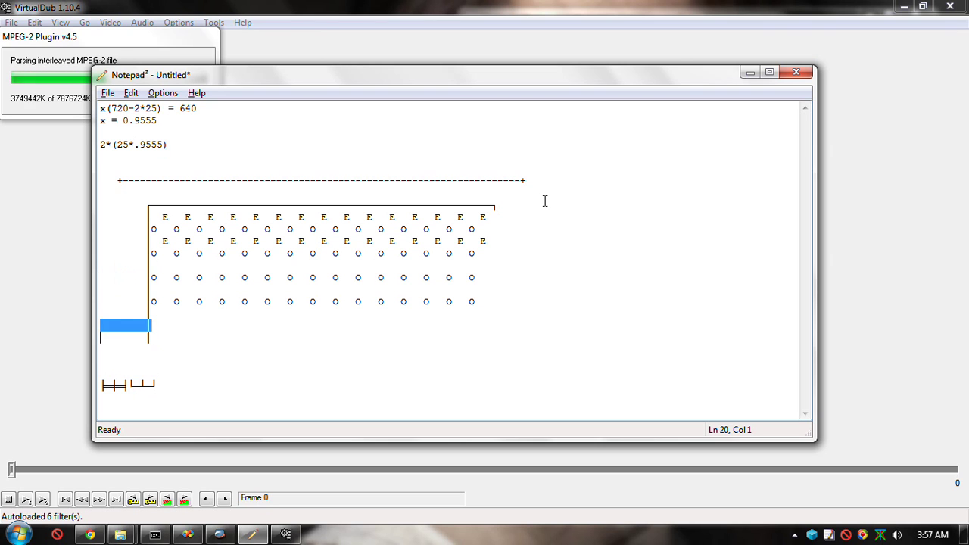
pyautogui.hotkey('ctrl', 'v')
# Copy the whole E row and paste it over the empty rows between the new O rows
pyautogui.press('Up')
pyautogui.press('Up')
pyautogui.press('Up')
pyautogui.press('Up')
pyautogui.hotkey('shift', 'Down')
pyautogui.hotkey('ctrl', 'c')
pyautogui.press('Down')
pyautogui.hotkey('shift', 'Down')
pyautogui.hotkey('ctrl', 'v')
pyautogui.press('Down')
pyautogui.hotkey('shift', 'Down')
pyautogui.hotkey('ctrl', 'v')
pyautogui.hotkey('shift', 'Down')
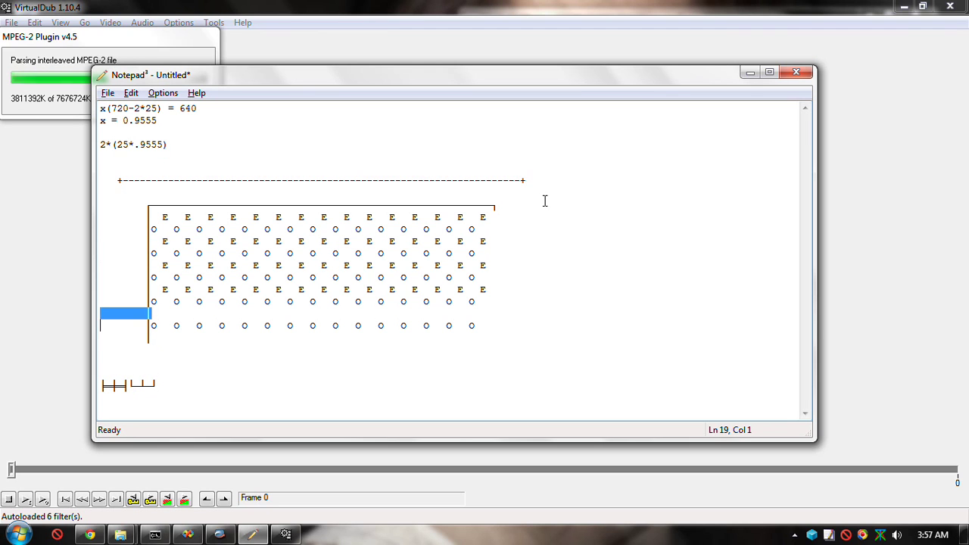
# Paste the two missing E rows around the last O row to complete the alternating E and O grid
pyautogui.hotkey('ctrl', 'v')
pyautogui.hotkey('shift', 'Down')
pyautogui.hotkey('ctrl', 'v')
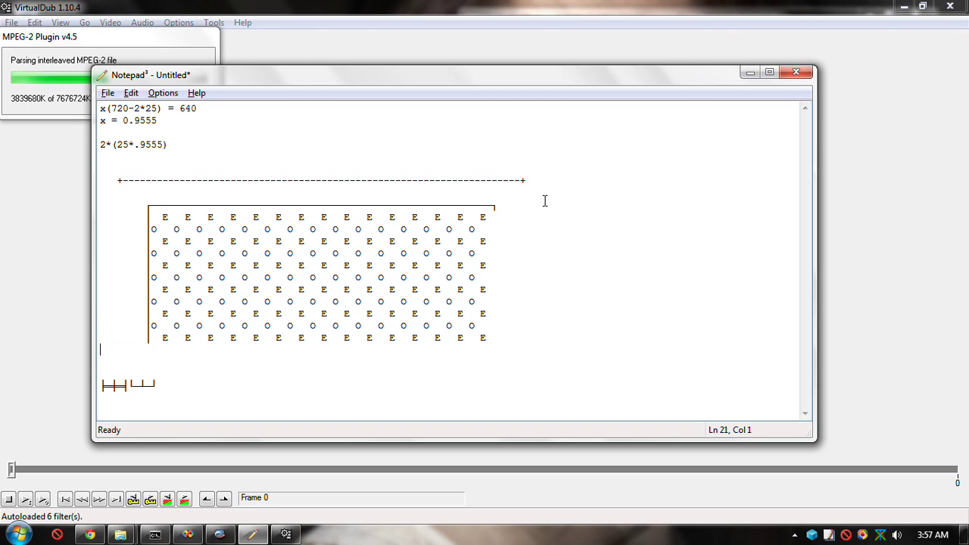
# Place a bottom-left box corner character on the line below the grid, under its left border
pyautogui.press('Down')
pyautogui.press('Right')
pyautogui.press('Right')
pyautogui.press('Right')
pyautogui.press('Right')
pyautogui.hotkey('shift', 'Right')
pyautogui.hotkey('ctrl', 'x')
pyautogui.press('Up')
pyautogui.press('Up')
pyautogui.hotkey('ctrl', 'v')
# Draw the grid's bottom border with repeated horizontal line characters and close it with a ┘ corner
pyautogui.press('Down')
pyautogui.press('Down')
pyautogui.press('Down')
pyautogui.press('Home')
pyautogui.press('Right')
pyautogui.press('Right')
pyautogui.press('Right')
pyautogui.press('Right')
pyautogui.hotkey('shift', 'Right')
pyautogui.hotkey('ctrl', 'c')
pyautogui.press('Up')
pyautogui.press('Up')
pyautogui.press('Up')
pyautogui.press('End')
pyautogui.hotkey('ctrl', 'v')
pyautogui.hotkey('ctrl', 'v')
pyautogui.hotkey('ctrl', 'v')
pyautogui.hotkey('ctrl', 'v')
pyautogui.hotkey('ctrl', 'v')
pyautogui.hotkey('ctrl', 'v')
pyautogui.hotkey('ctrl', 'v')
pyautogui.hotkey('ctrl', 'v')
pyautogui.hotkey('ctrl', 'v')
pyautogui.hotkey('ctrl', 'v')
pyautogui.hotkey('ctrl', 'v')
pyautogui.hotkey('ctrl', 'v')
pyautogui.hotkey('ctrl', 'v')
pyautogui.hotkey('ctrl', 'v')
pyautogui.hotkey('ctrl', 'v')
pyautogui.hotkey('ctrl', 'v')
pyautogui.hotkey('ctrl', 'v')
pyautogui.hotkey('ctrl', 'v')
pyautogui.hotkey('ctrl', 'v')
pyautogui.hotkey('ctrl', 'v')
pyautogui.hotkey('ctrl', 'v')
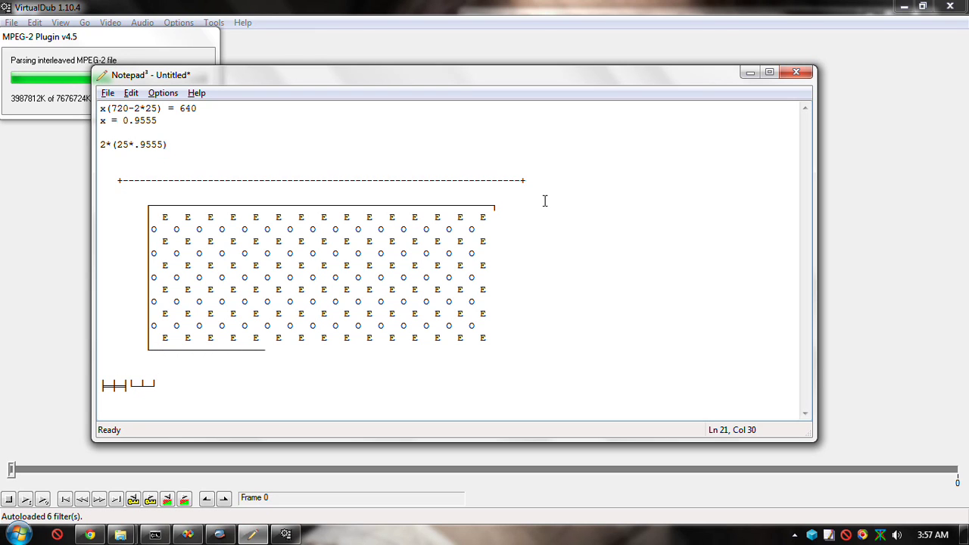
pyautogui.hotkey('ctrl', 'v')
pyautogui.hotkey('ctrl', 'v')
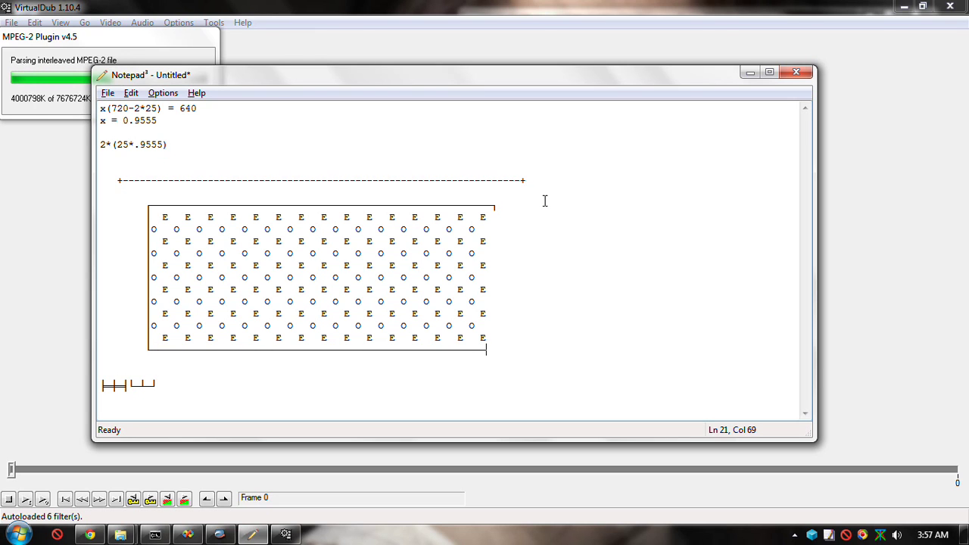
pyautogui.write('┘')
# Add vertical line characters at the ends of the lower grid rows to build the right border upward
pyautogui.hotkey('ctrl', 'End')
pyautogui.hotkey('ctrl', 'c')
pyautogui.press('Up')
pyautogui.press('Up')
pyautogui.press('Up')
pyautogui.press('Home')
pyautogui.press('End')
pyautogui.hotkey('ctrl', 'v')
pyautogui.press('Up')
pyautogui.press('Home')
pyautogui.press('Home')
pyautogui.press('End')
pyautogui.press('Up')
pyautogui.press('Up')
pyautogui.press('Up')
pyautogui.press('Up')
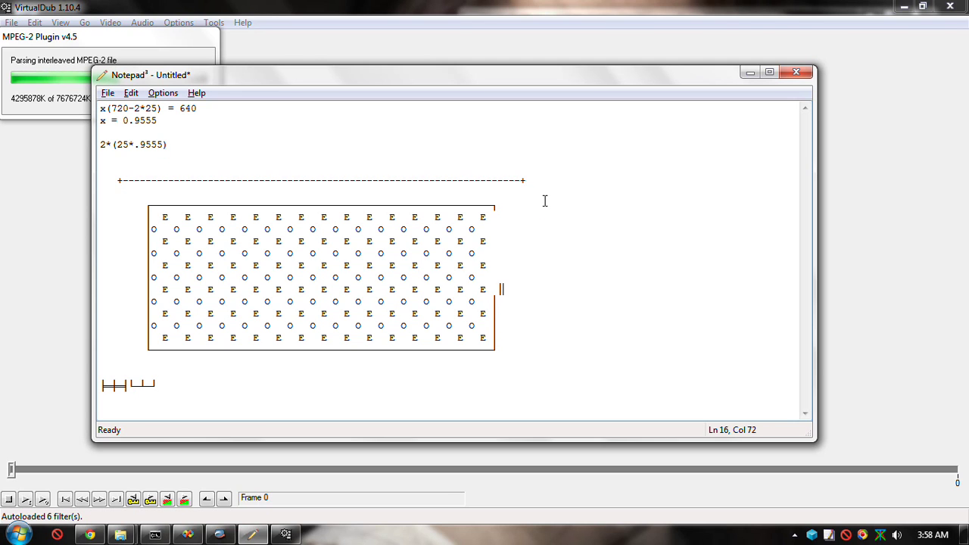
# Align the misplaced border character and extend the right border up to the top-right corner
pyautogui.press('BackSpace')
pyautogui.press('Up')
pyautogui.press('Up')
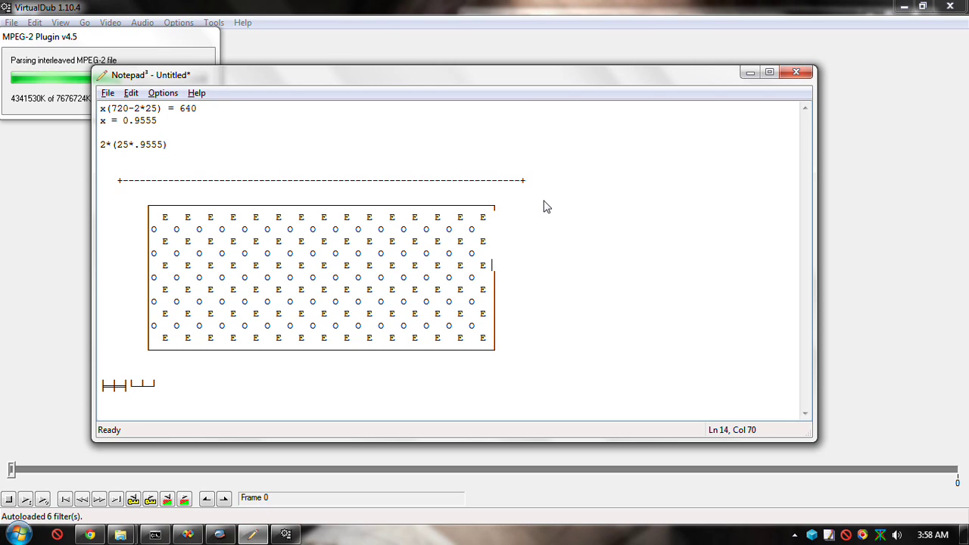
pyautogui.press('Up')
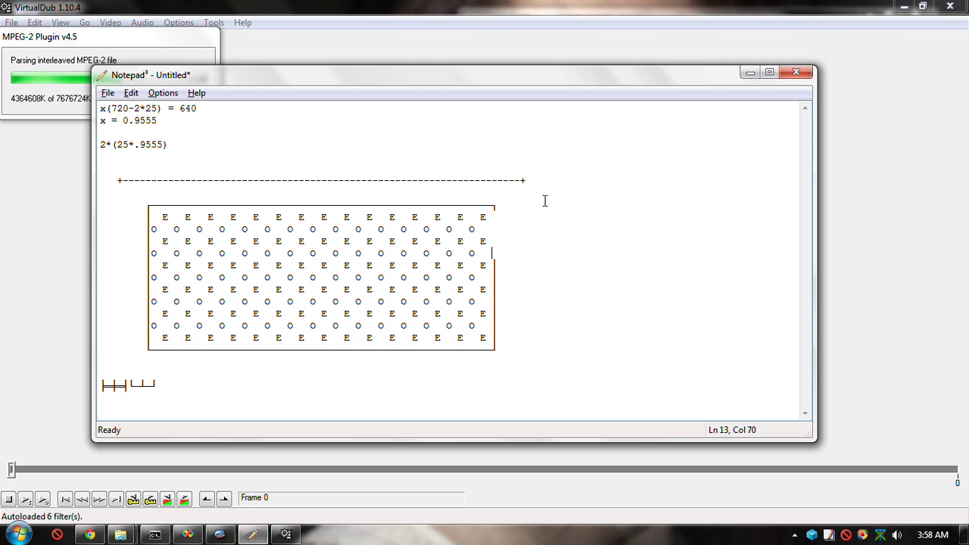
pyautogui.press('BackSpace')
pyautogui.press('BackSpace')
pyautogui.write('|')
pyautogui.press('Up')
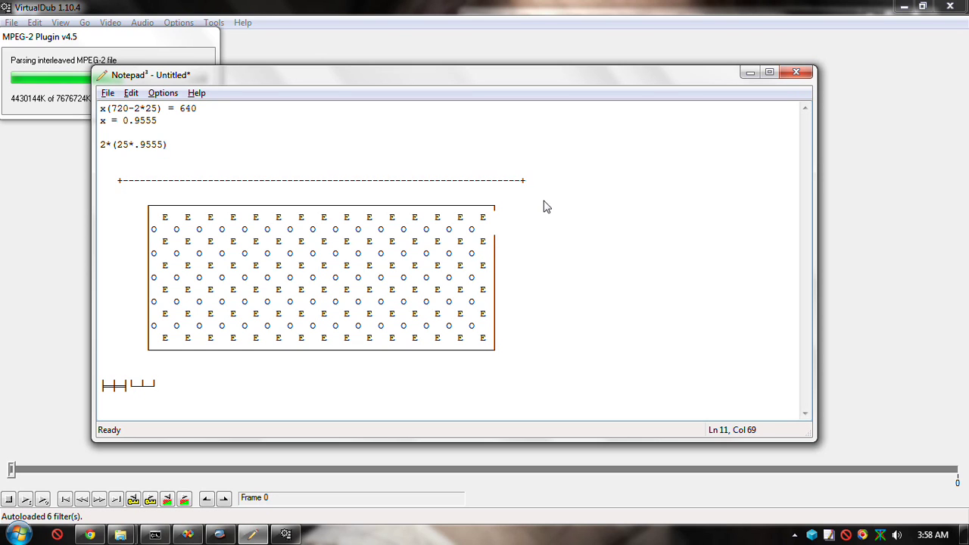
pyautogui.press('Up')
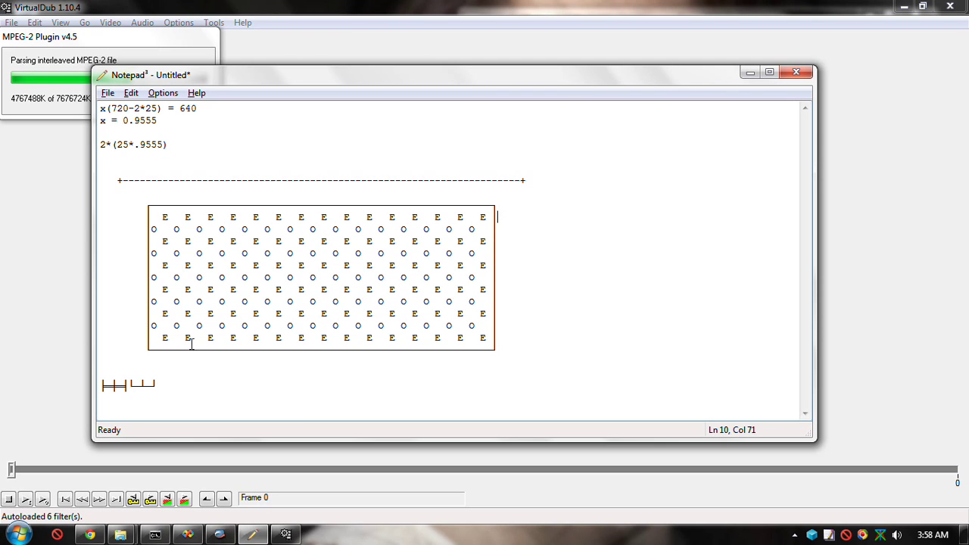
# Add the label 2 above the grid's top border, aligned with the second E column
pyautogui.click(185, 327)
pyautogui.click(189, 197)
pyautogui.write('2')
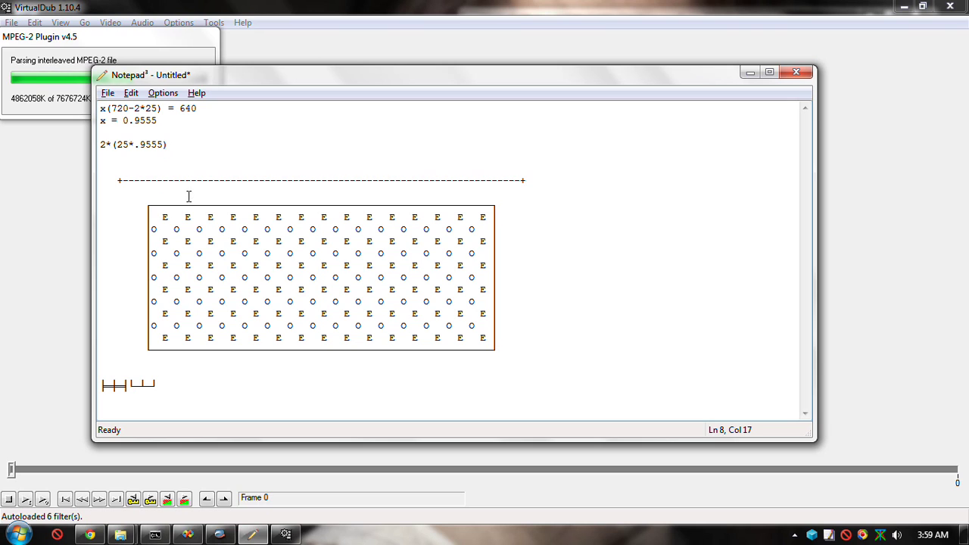
pyautogui.press('BackSpace')
pyautogui.press('BackSpace')
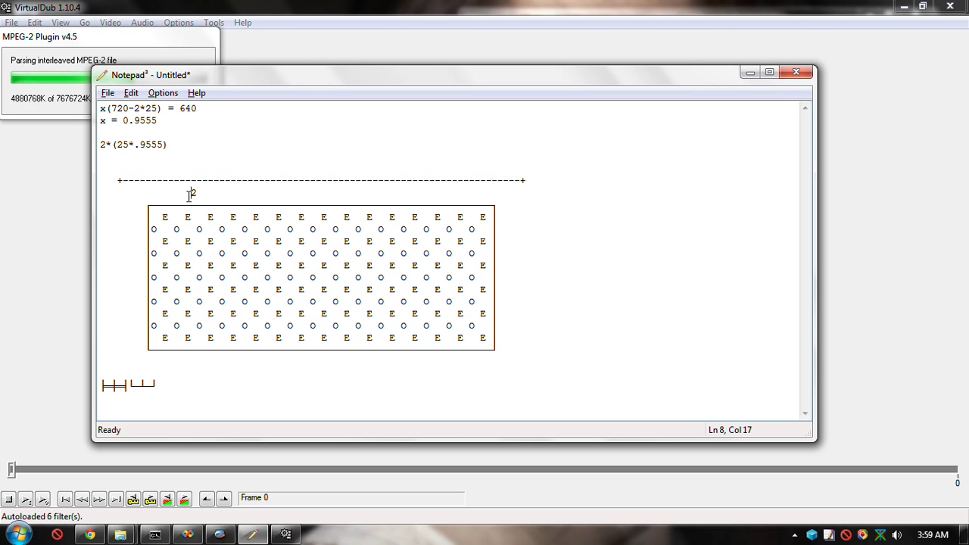
# Put the label 1 outside the left border beside the first row of O's
pyautogui.press('Down')
pyautogui.press('Down')
pyautogui.press('Left')
pyautogui.press('Left')
pyautogui.press('Left')
pyautogui.press('Left')
pyautogui.press('Left')
pyautogui.press('Left')
pyautogui.hotkey('shift', 'Right')
pyautogui.press('Up')
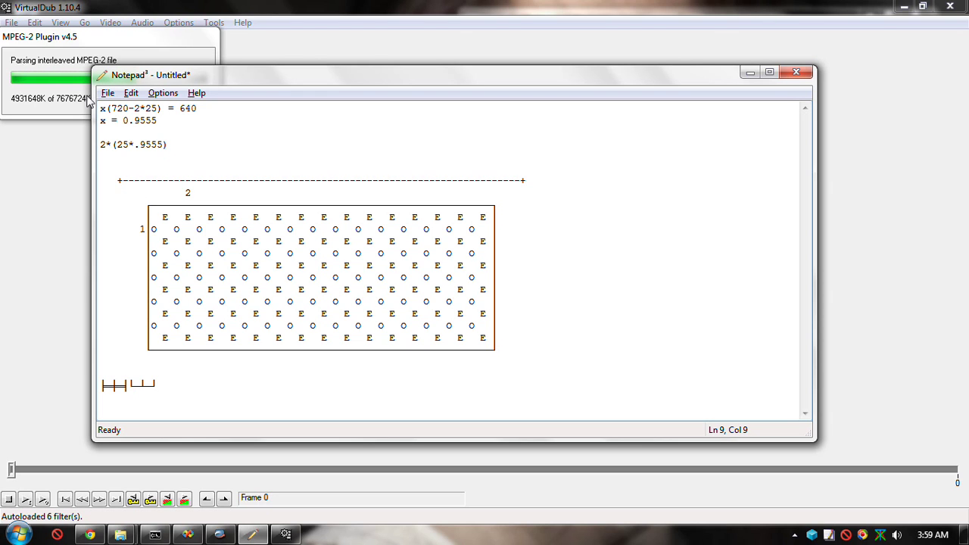
# Number the grid's first row 1 and its second row 2 outside the left border
pyautogui.press('Down')
pyautogui.press('Down')
pyautogui.press('Down')
pyautogui.press('Down')
pyautogui.press('Up')
pyautogui.press('Up')
pyautogui.press('Up')
pyautogui.press('Up')
pyautogui.write('1')
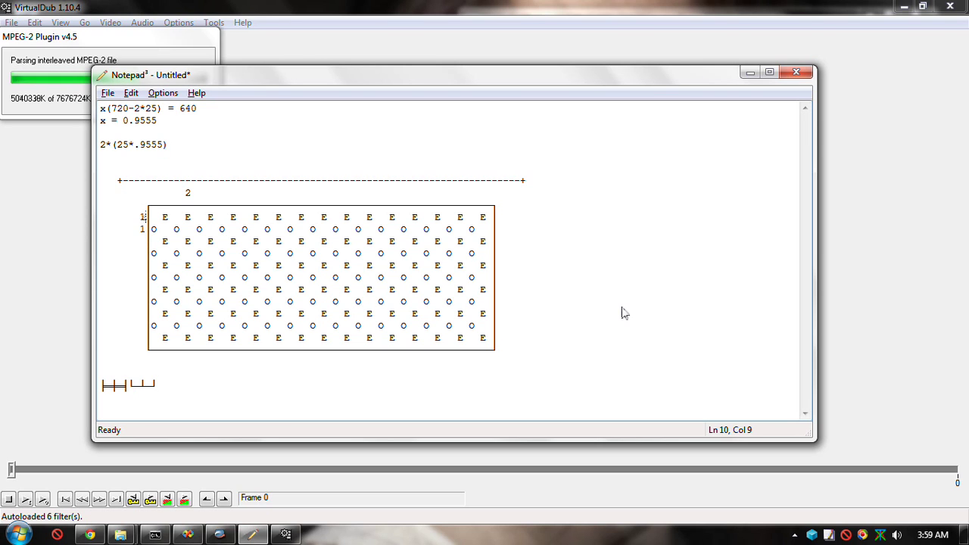
pyautogui.write('2')
# Label the last row of O's 10 outside the left border
pyautogui.press('Down')
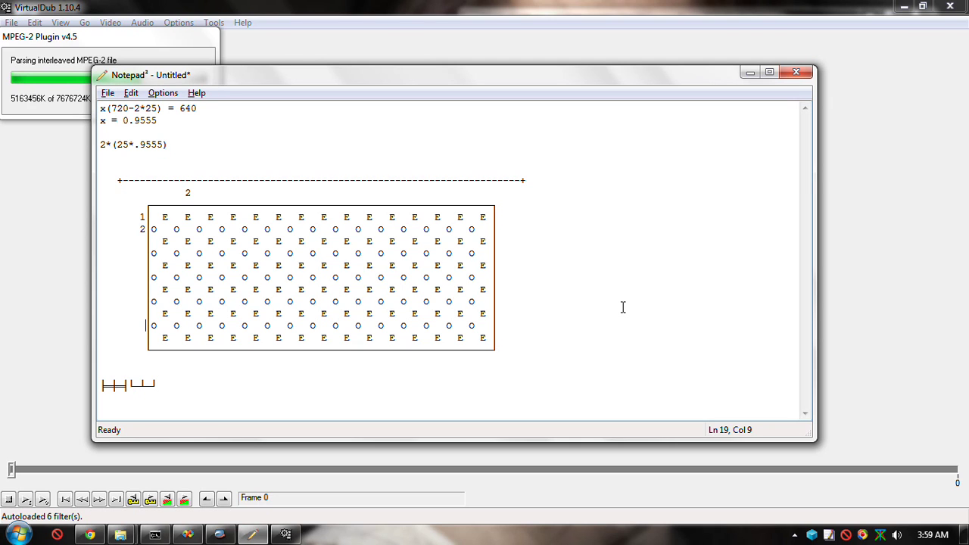
pyautogui.press('Right')
pyautogui.press('Right')
pyautogui.press('Right')
pyautogui.press('Right')
pyautogui.hotkey('shift', 'Right')
pyautogui.write('x')
pyautogui.press('Left')
pyautogui.press('Left')
pyautogui.hotkey('shift', 'Right')
pyautogui.write('10')
pyautogui.hotkey('shift', 'Left')
pyautogui.press('Left')
pyautogui.press('Left')
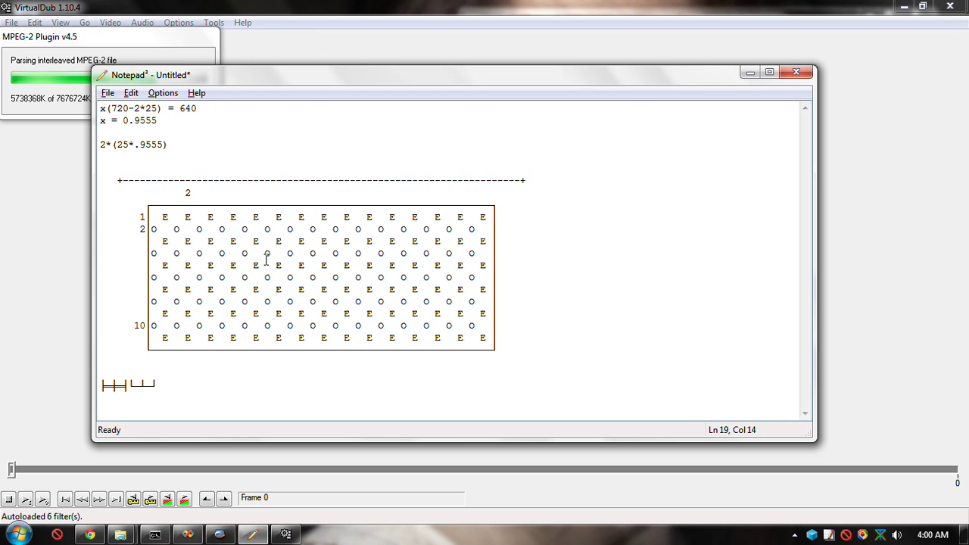
# Join the sixth and seventh E of the second E row with three dashes
pyautogui.click(280, 241)
pyautogui.moveTo(280, 241); pyautogui.dragTo(299, 241)
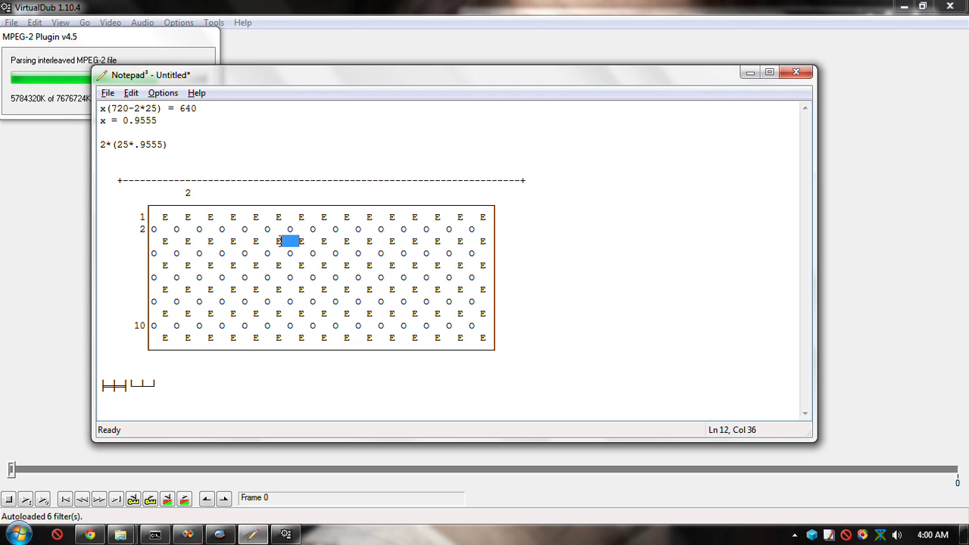
pyautogui.write('--')
pyautogui.write('-')
# Draw two backslashes stepping down and to the right from the seventh E of the second E row
pyautogui.press('Right')
pyautogui.write('\\')
pyautogui.press('Delete')
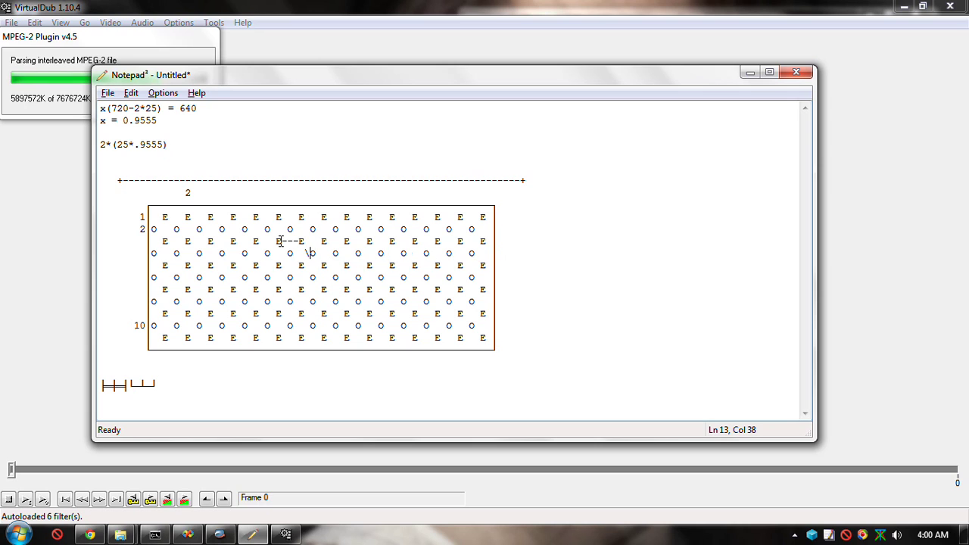
pyautogui.press('Down')
pyautogui.press('Right')
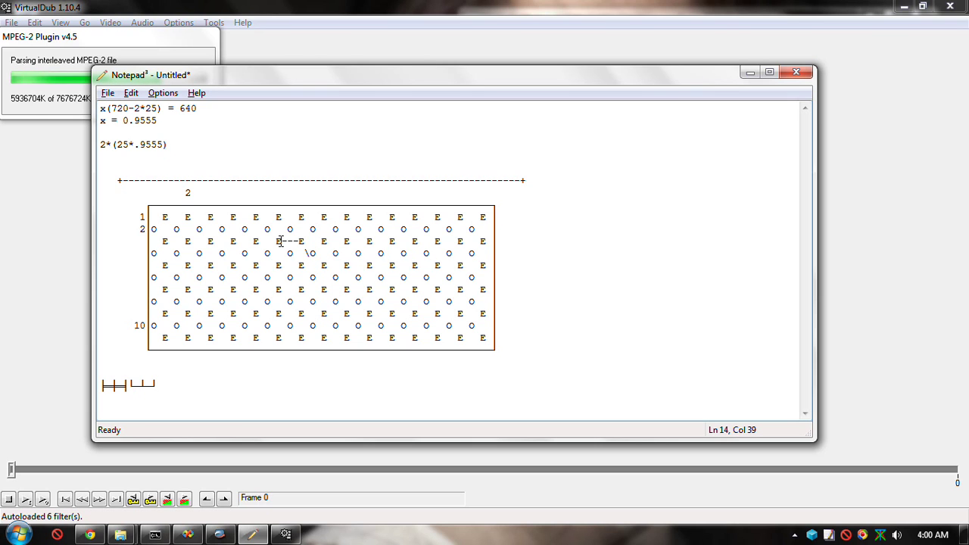
pyautogui.write('\\')
pyautogui.press('Down')
pyautogui.press('Left')
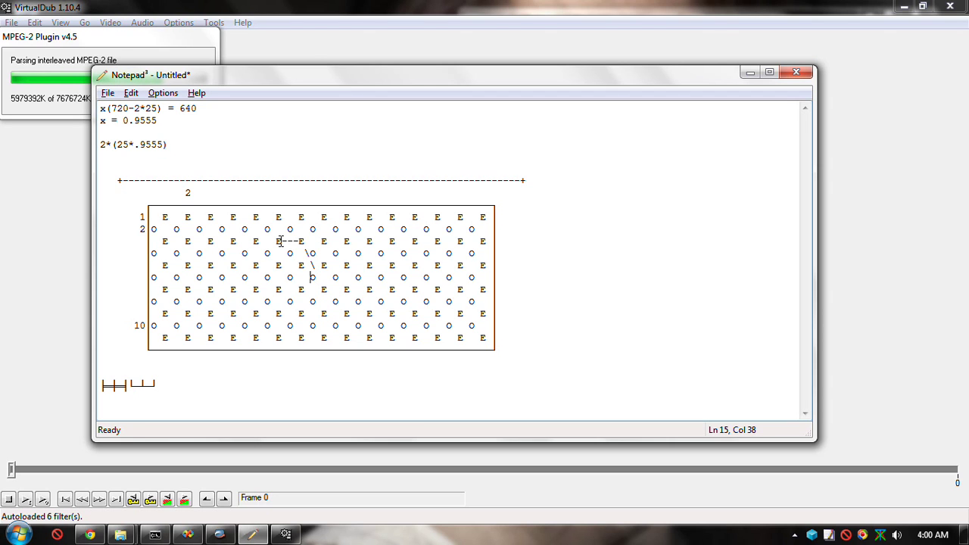
# Add a forward slash just before the eighth O of the third O row to angle the shape back inward
pyautogui.press('Left')
pyautogui.press('Up')
pyautogui.hotkey('shift', 'Right')
pyautogui.write('/')
pyautogui.press('Right')
pyautogui.press('Right')
pyautogui.hotkey('shift', 'Right')
pyautogui.hotkey('shift', 'Left')
pyautogui.press('BackSpace')
pyautogui.hotkey('shift', 'Right')
pyautogui.write('/')
pyautogui.press('Left')
# Join the sixth and seventh E of the fourth E row with dashes as the shape's bottom edge
pyautogui.press('Down')
pyautogui.hotkey('shift', 'Right')
pyautogui.write('-')
pyautogui.press('Left')
pyautogui.press('Left')
pyautogui.write('-')
pyautogui.hotkey('shift', 'Right')
pyautogui.write('-')
pyautogui.hotkey('shift', 'Right')
# Draw the shape's left side with two backslashes and a forward slash beside the sixth O column
pyautogui.press('Left')
pyautogui.press('Down')
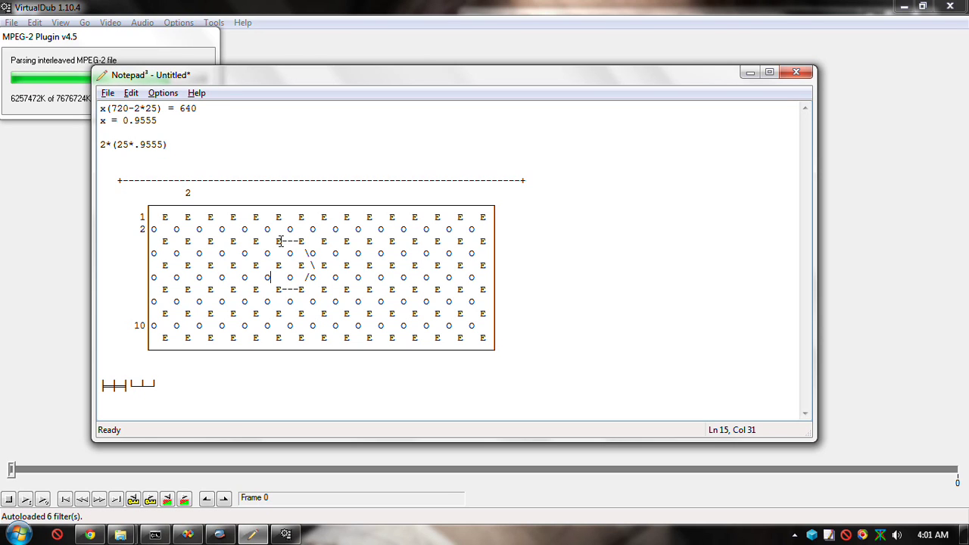
pyautogui.write('\\')
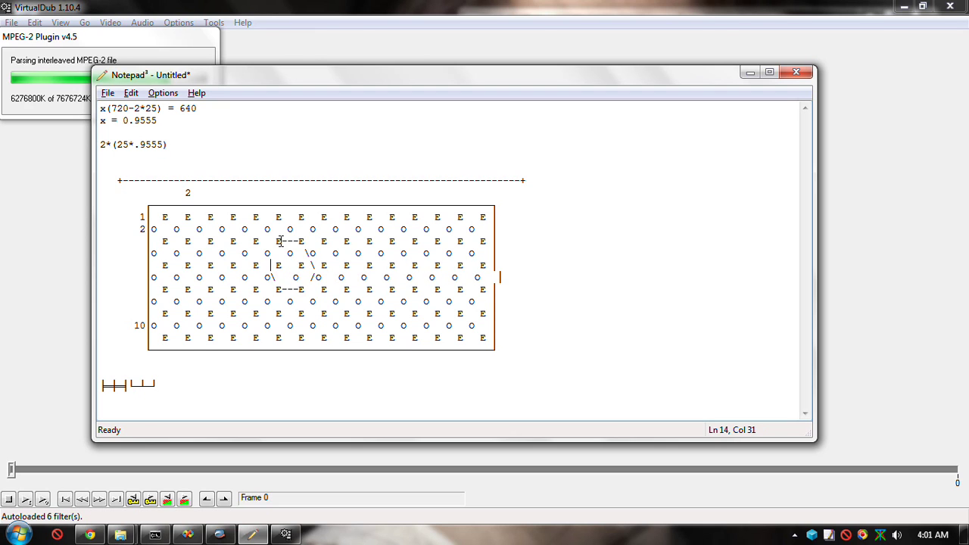
pyautogui.write('\\')
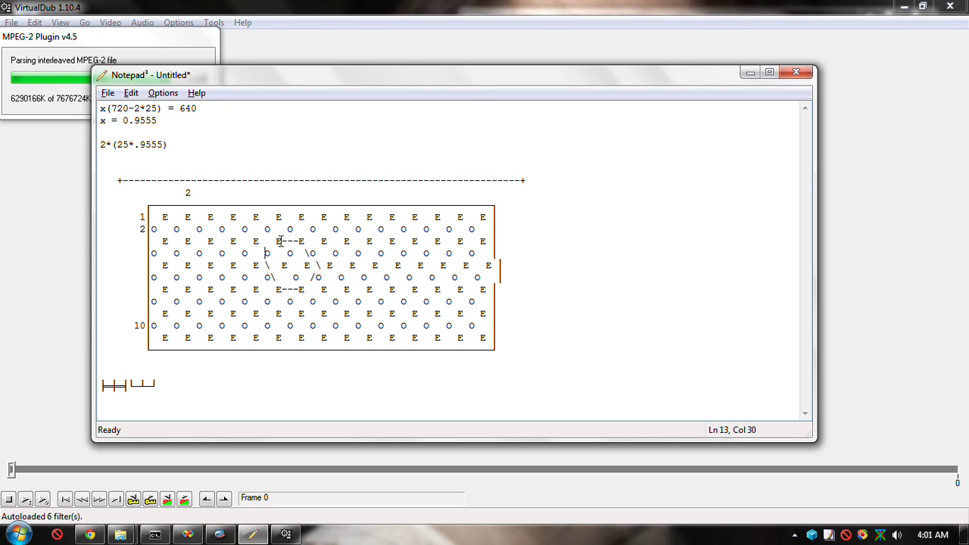
pyautogui.press('Right')
pyautogui.write('/')
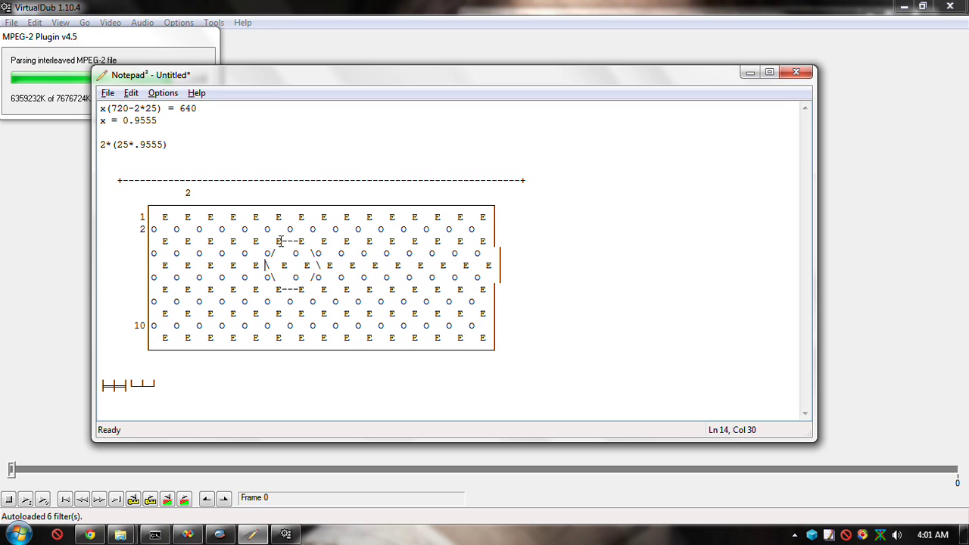
# Remove the sixth O of the second O row so the shape's forward slash takes its position
pyautogui.press('Up')
pyautogui.press('Up')
pyautogui.press('Right')
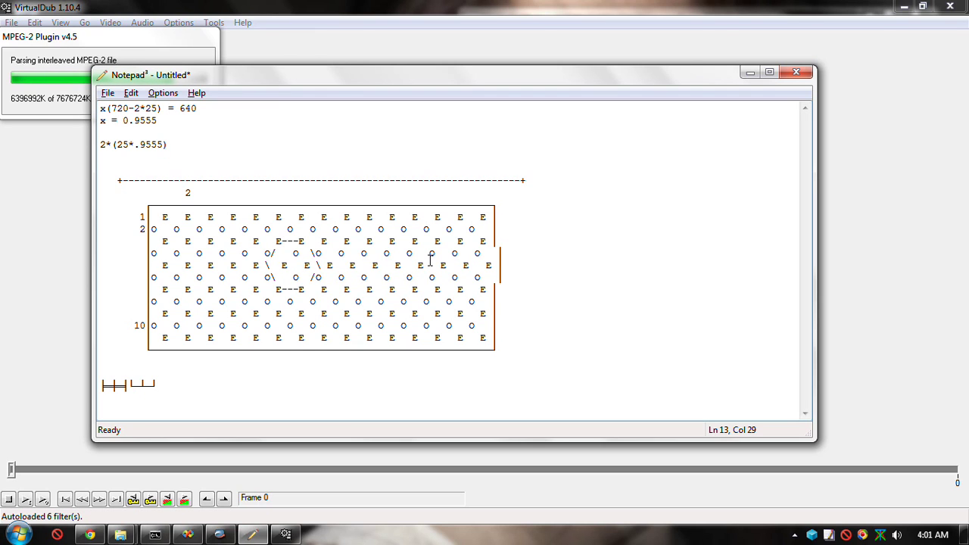
pyautogui.press('Delete')
pyautogui.hotkey('shift', 'Right')
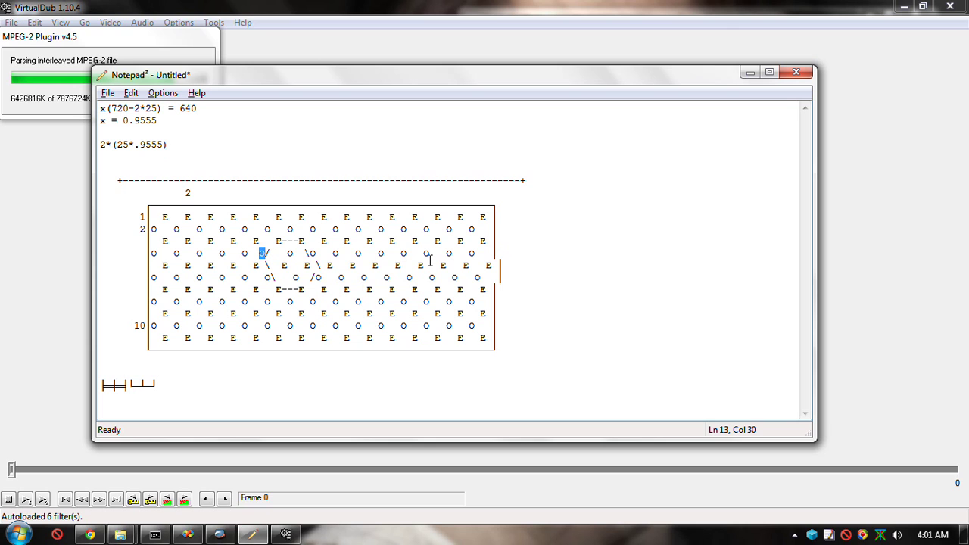
pyautogui.press('Delete')
pyautogui.write('|')
# Remove the eighth O of the second O row so the shape's backslash takes its position
pyautogui.press('Right')
pyautogui.press('Right')
pyautogui.press('Right')
pyautogui.press('Right')
pyautogui.press('Right')
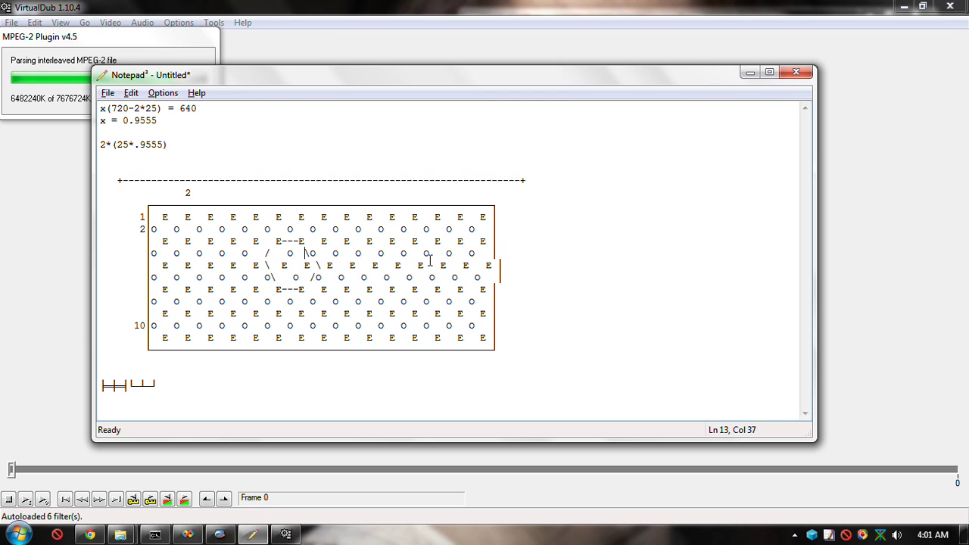
pyautogui.hotkey('shift', 'Right')
pyautogui.press('Delete')
# Replace the backslash after the seventh E of the third E row with a period
pyautogui.press('Down')
pyautogui.press('Left')
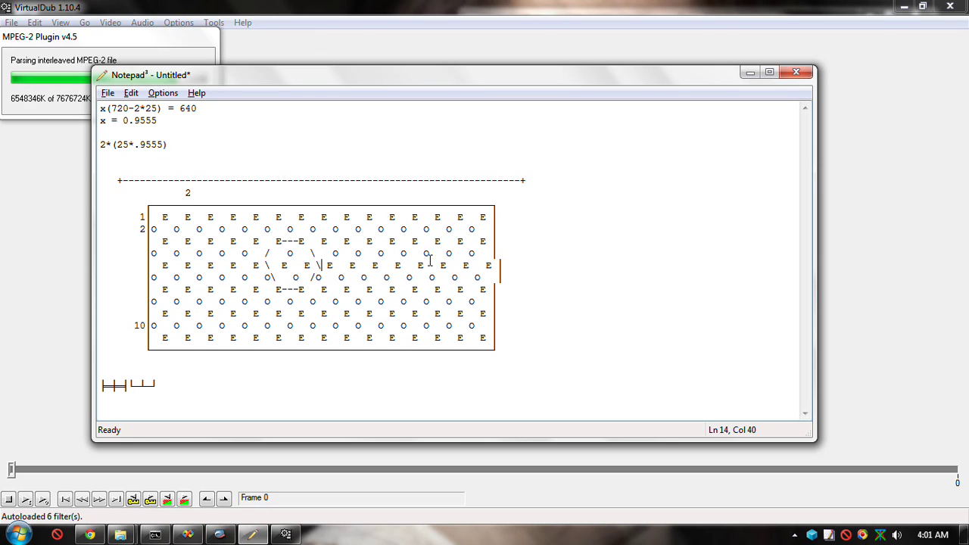
pyautogui.press('BackSpace')
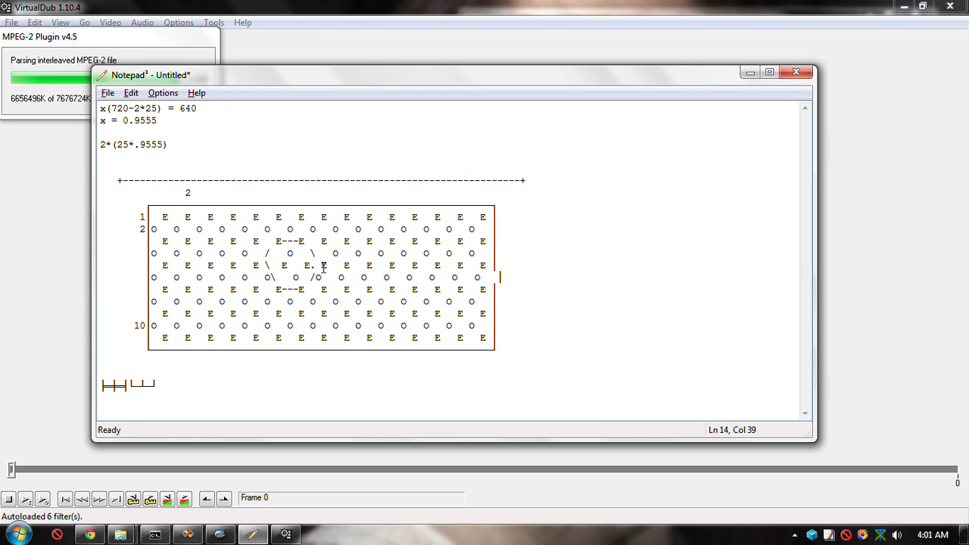
# Replace the eighth O of the third O row with the shape's forward slash
pyautogui.click(310, 277)
pyautogui.write('/')
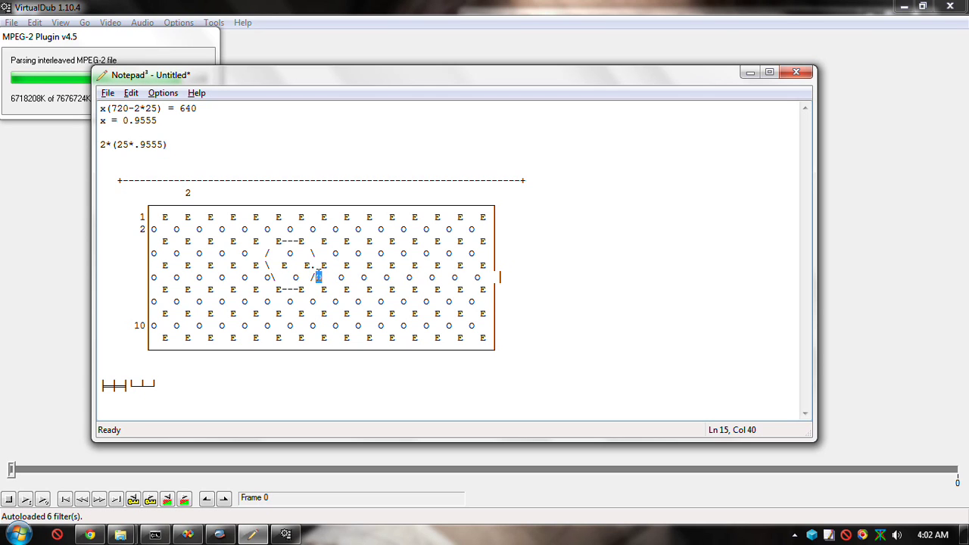
pyautogui.click(318, 277)
pyautogui.hotkey('shift', 'Right')
pyautogui.write('/')
pyautogui.click(317, 277)
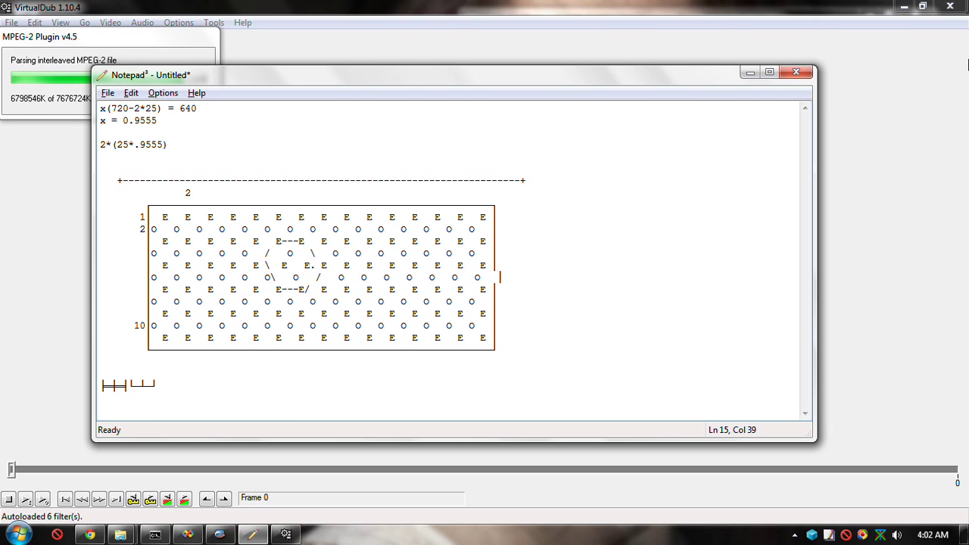
# Try extending the shape's bottom edge with a second forward slash after the seventh E of the fourth E row
pyautogui.press('Down')
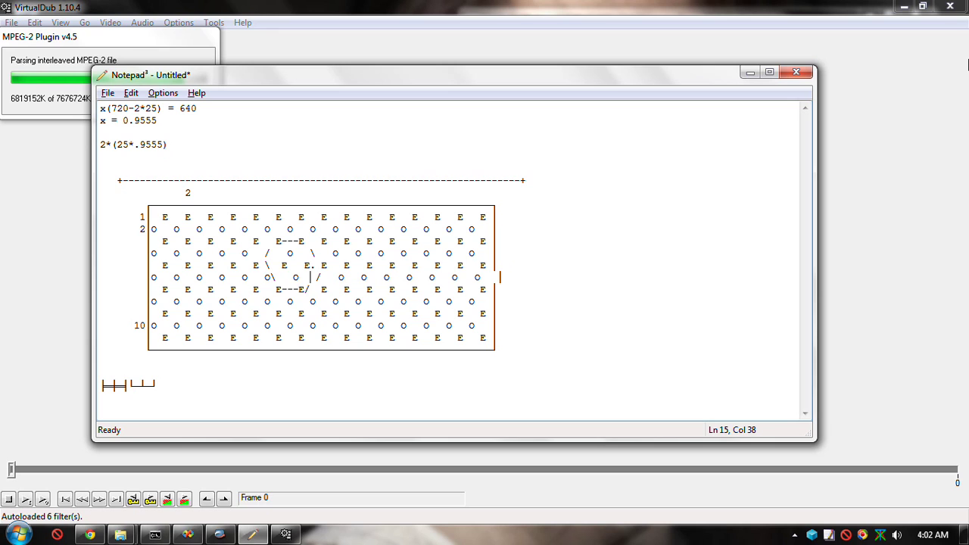
pyautogui.press('Left')
pyautogui.write('/')
pyautogui.press('Left')
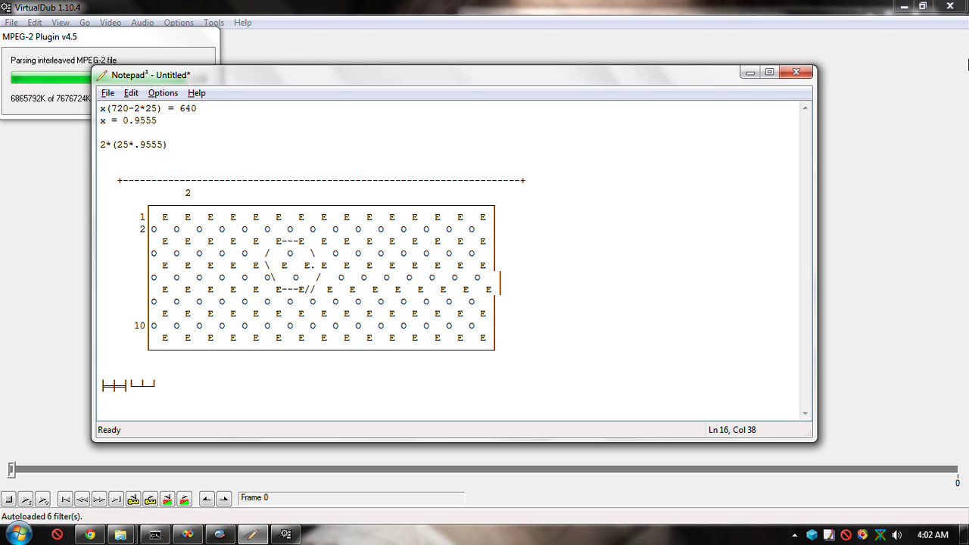
pyautogui.hotkey('shift', 'Left')
# Delete the period from the third E row and one space before the shape's closing slash in the third O row
pyautogui.press('Up')
pyautogui.press('Up')
pyautogui.press('Right')
pyautogui.press('BackSpace')
pyautogui.press('Down')
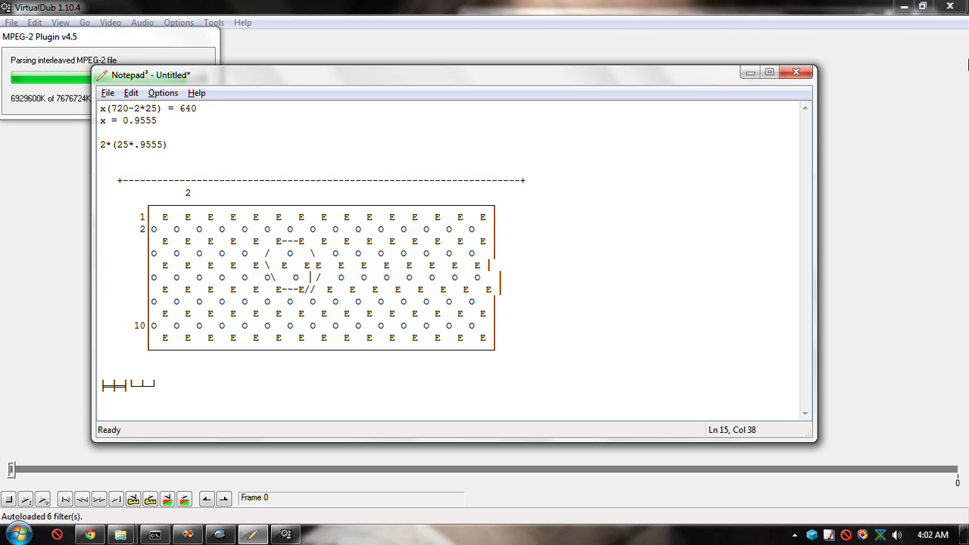
pyautogui.press('Delete')
# Clear the extra slashes from the fourth E row so the shape's dashed bottom edge ends in an E
pyautogui.press('Down')
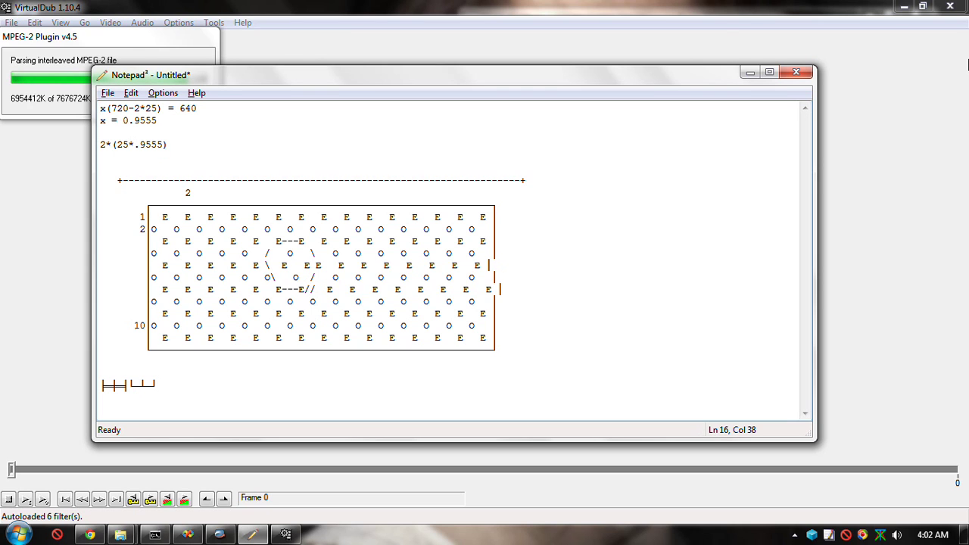
pyautogui.press('BackSpace')
pyautogui.press('BackSpace')
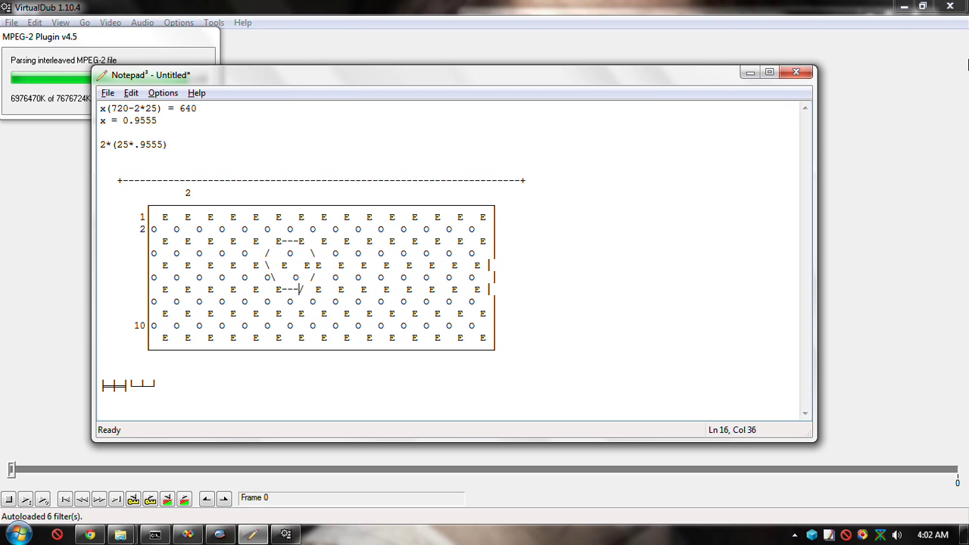
pyautogui.hotkey('shift', 'Right')
pyautogui.write('E')
# Close the untitled Notepad document and switch to the VirtualDub window with DVD1.mpg
pyautogui.click(796, 72)
pyautogui.click(512, 333)
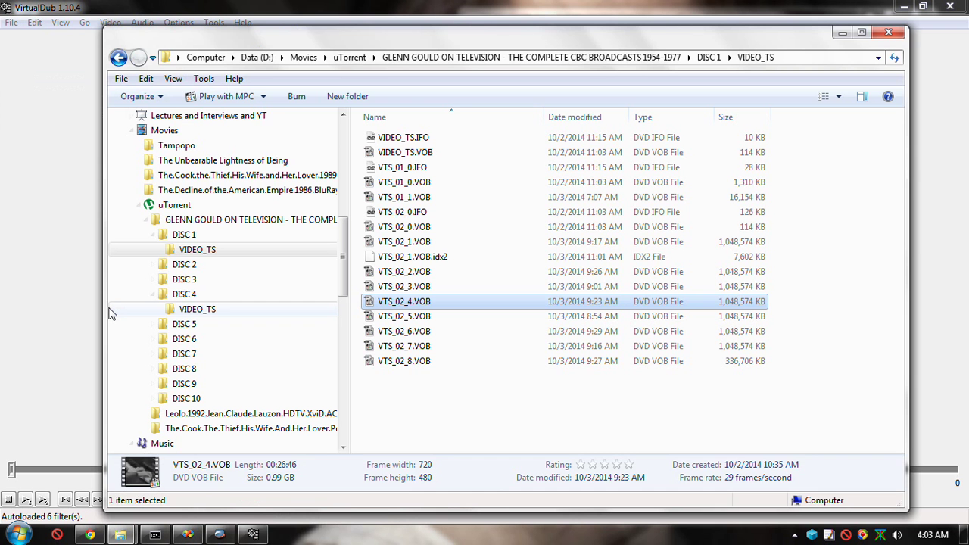
pyautogui.click(320, 7)
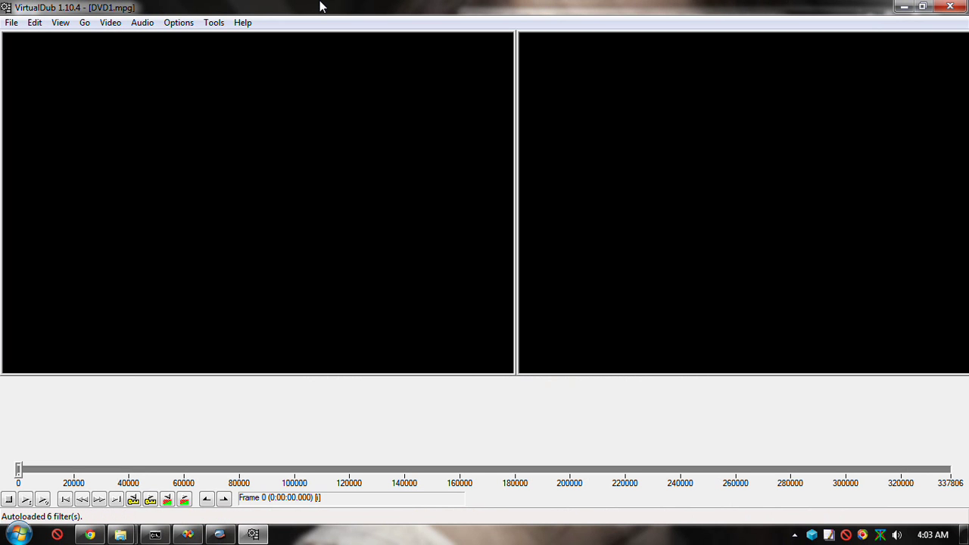
# Move through DVD1.mpg to frame 7719, the close shot of the pianist at the keyboard
pyautogui.press('space')
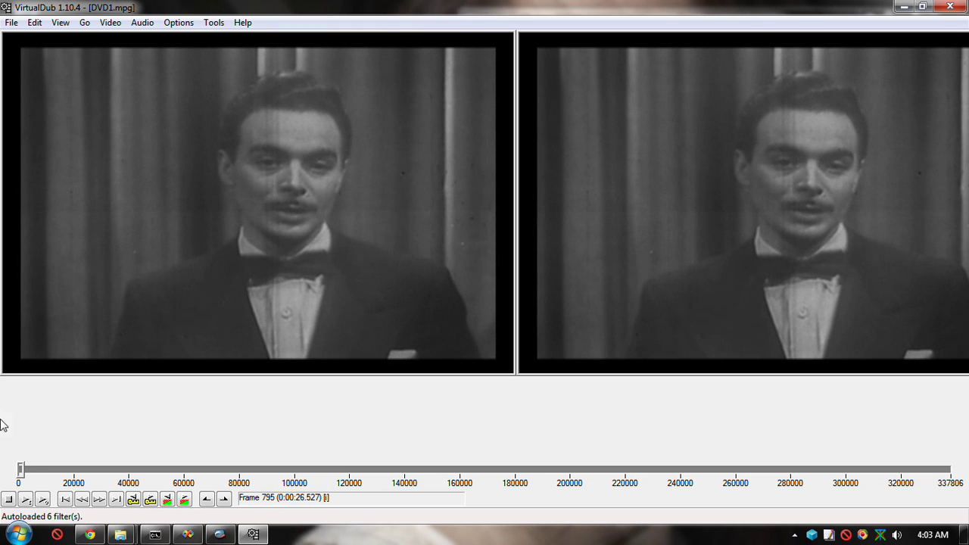
pyautogui.click(59, 467)
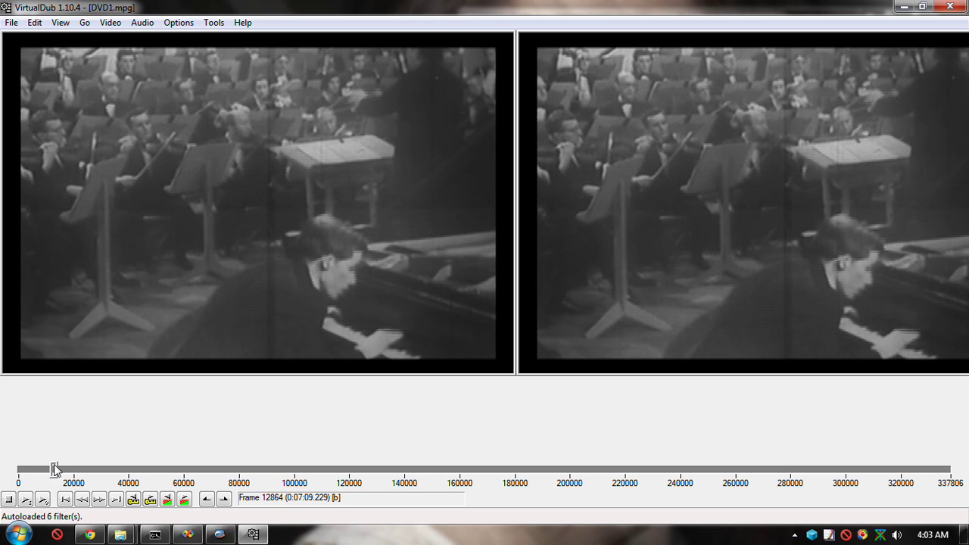
pyautogui.moveTo(53, 471); pyautogui.dragTo(40, 470)
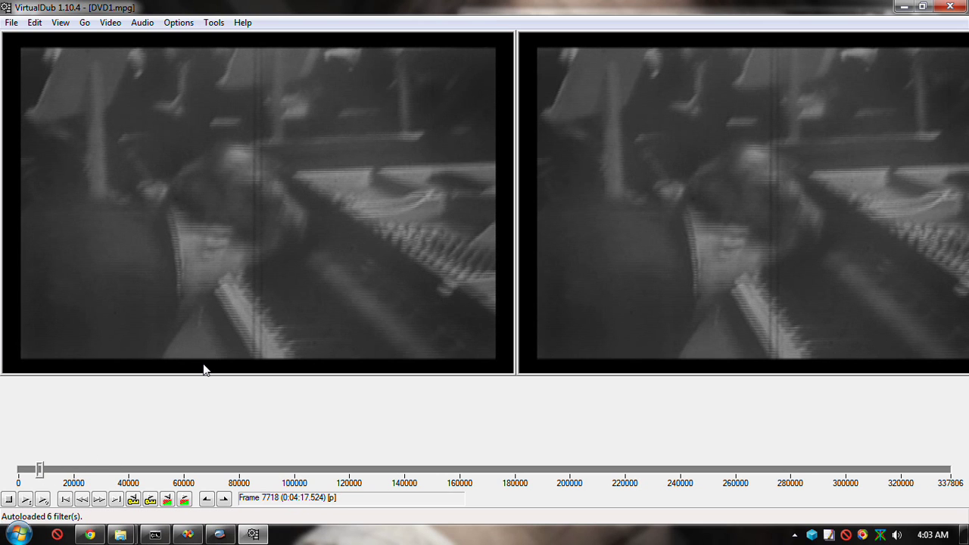
pyautogui.press('Right')
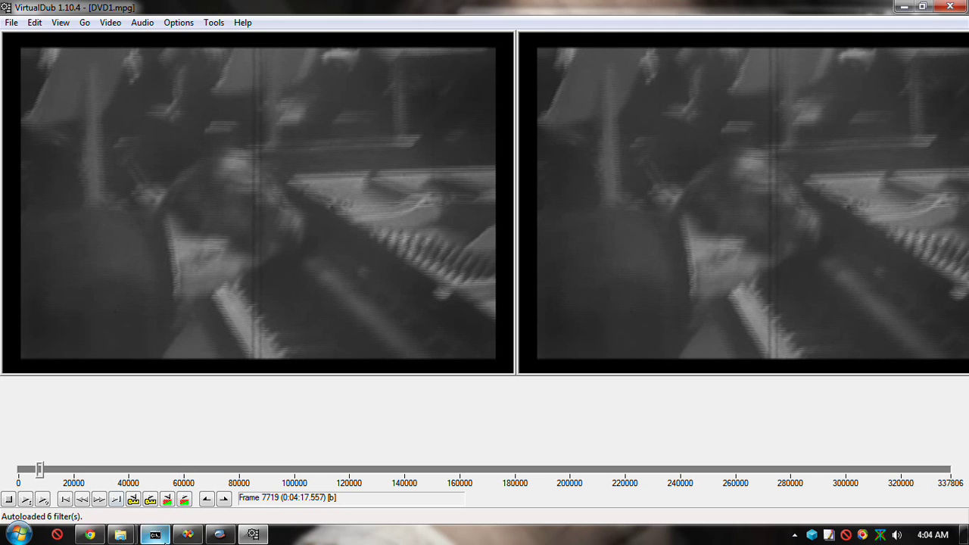
# Add the null transform filter to the video's filter chain
pyautogui.click(153, 535)
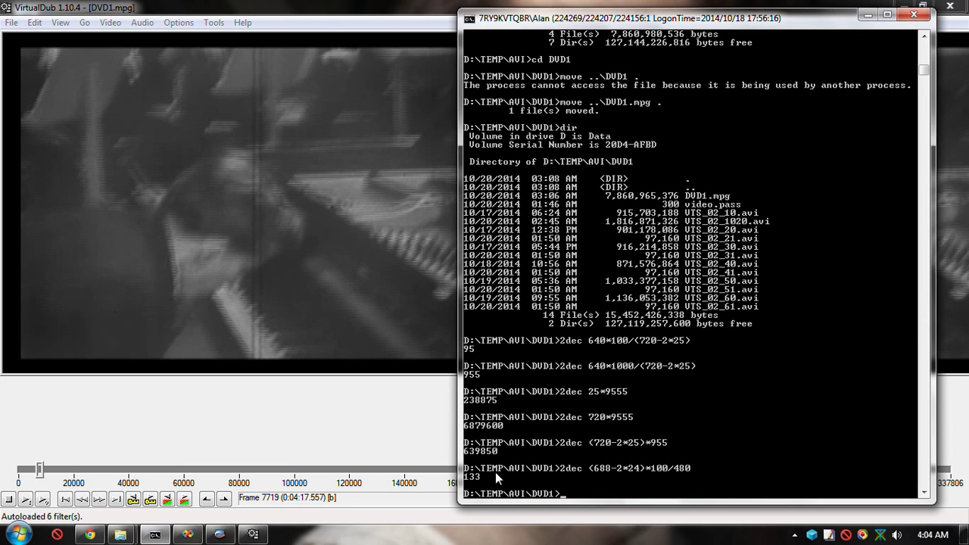
pyautogui.hotkey('alt', 'Tab')
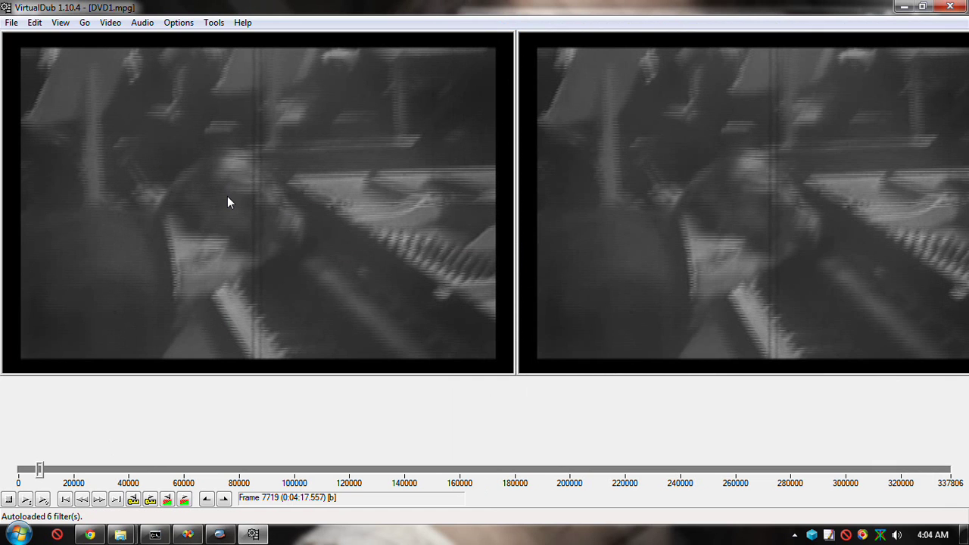
pyautogui.hotkey('ctrl', 'f')
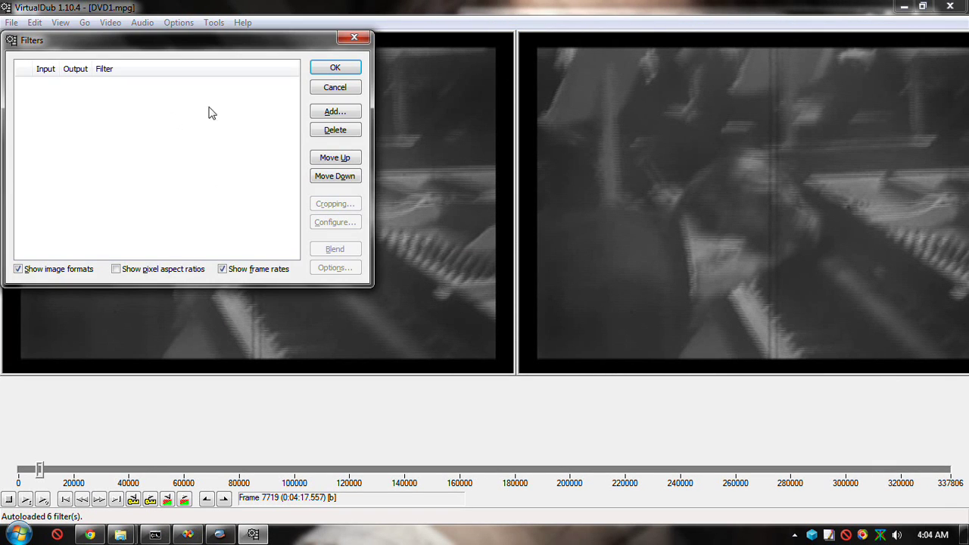
pyautogui.click(335, 112)
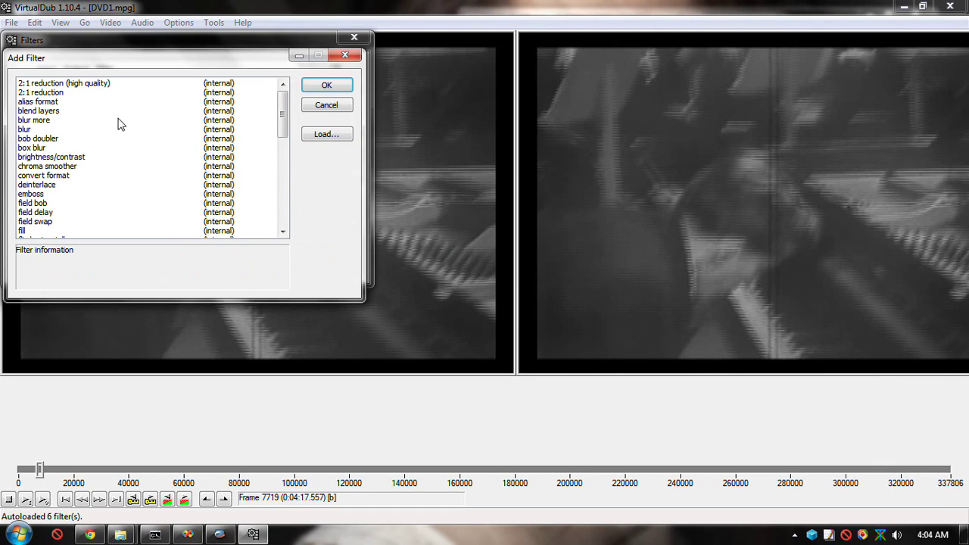
pyautogui.press('n')
pyautogui.press('Return')
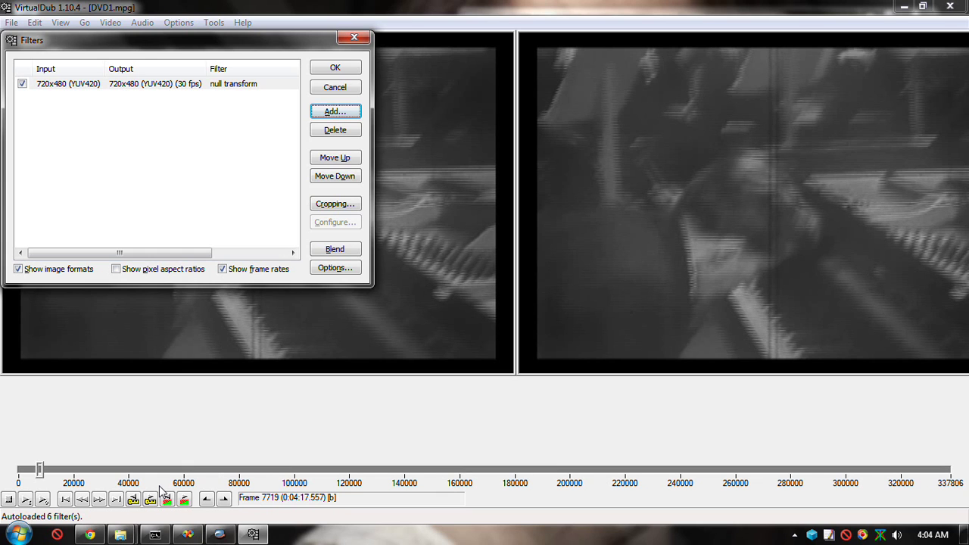
# Open cropping for the null transform filter and set both the Y1 and Y2 offsets to 22
pyautogui.click(155, 534)
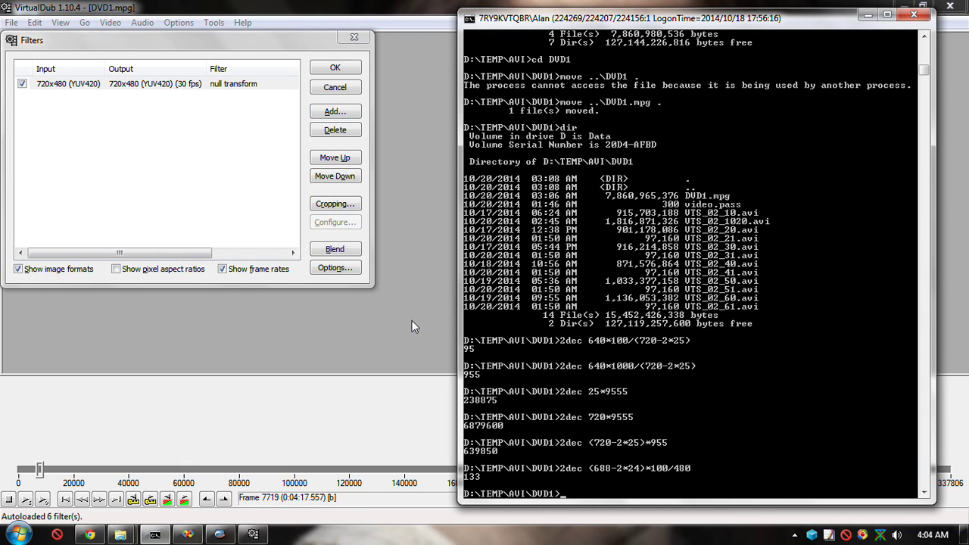
pyautogui.click(235, 40)
pyautogui.click(334, 204)
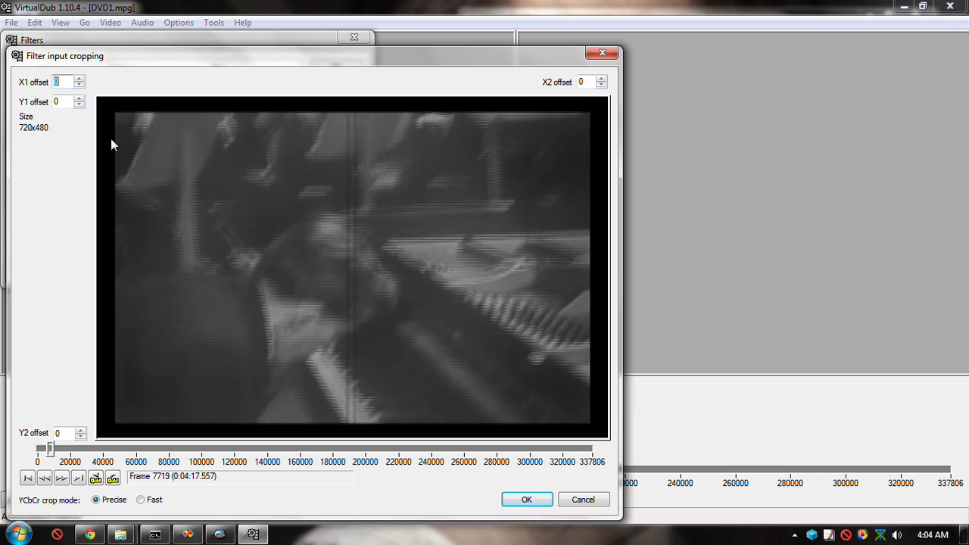
pyautogui.press('Tab')
pyautogui.press('Tab')
pyautogui.write('22')
pyautogui.press('Tab')
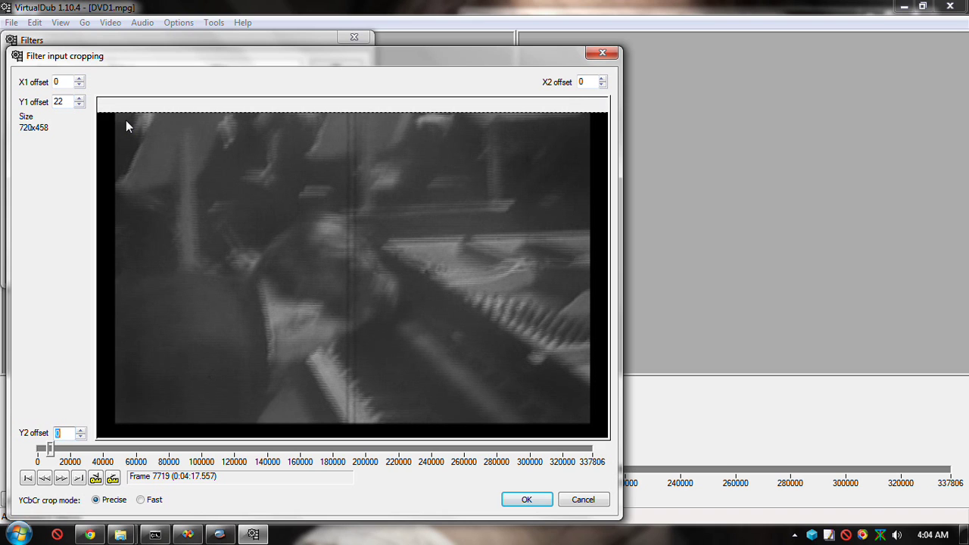
pyautogui.write('22')
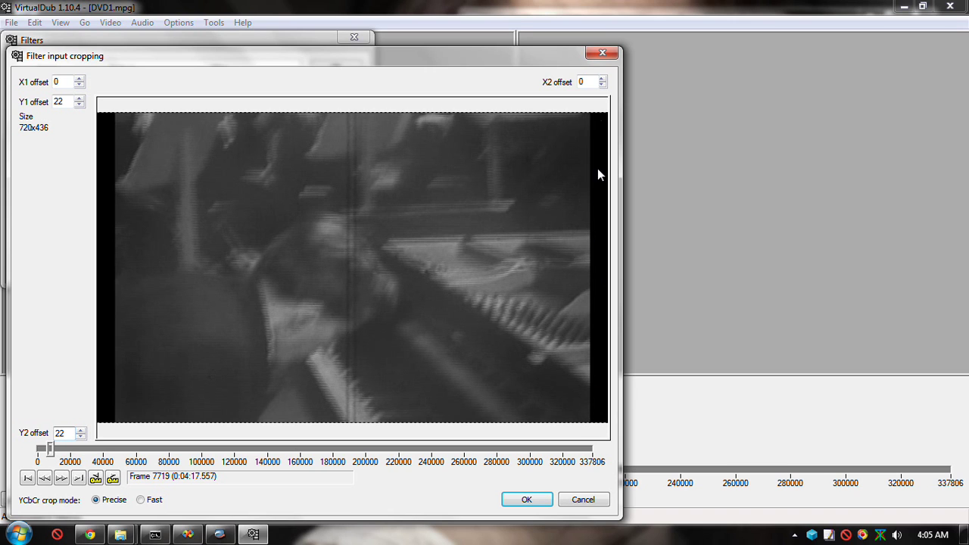
# Set the X1 crop offset to 25, comparing it with 24 against the black border
pyautogui.click(65, 82)
pyautogui.hotkey('shift', 'Home')
pyautogui.write('25')
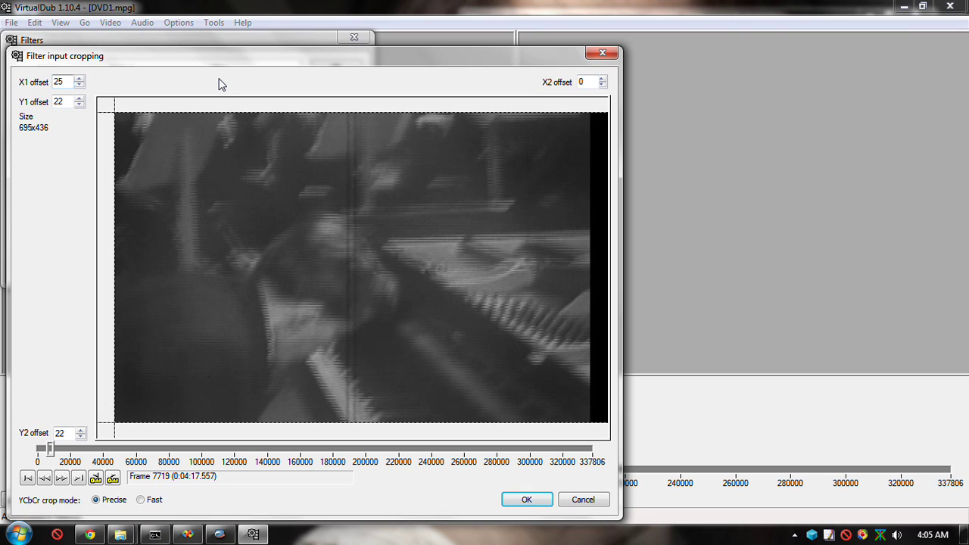
pyautogui.click(79, 84)
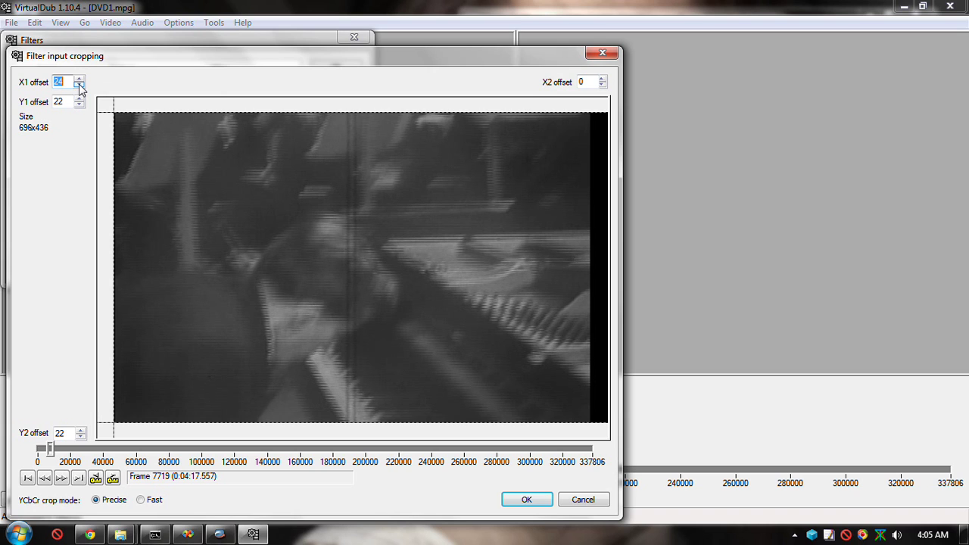
pyautogui.click(79, 79)
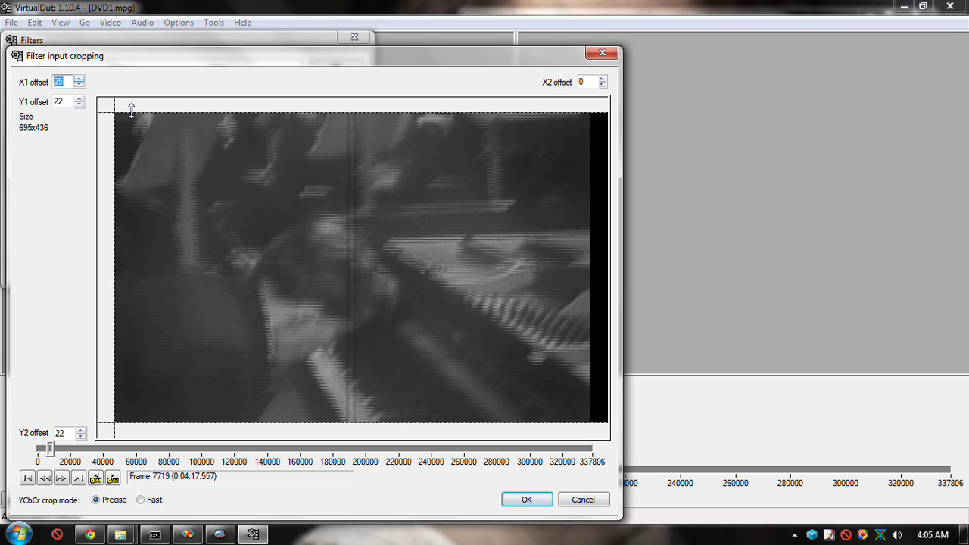
# Set the X2 crop offset to 25, comparing it with 26 and 24 against the black border
pyautogui.click(587, 82)
pyautogui.write('25')
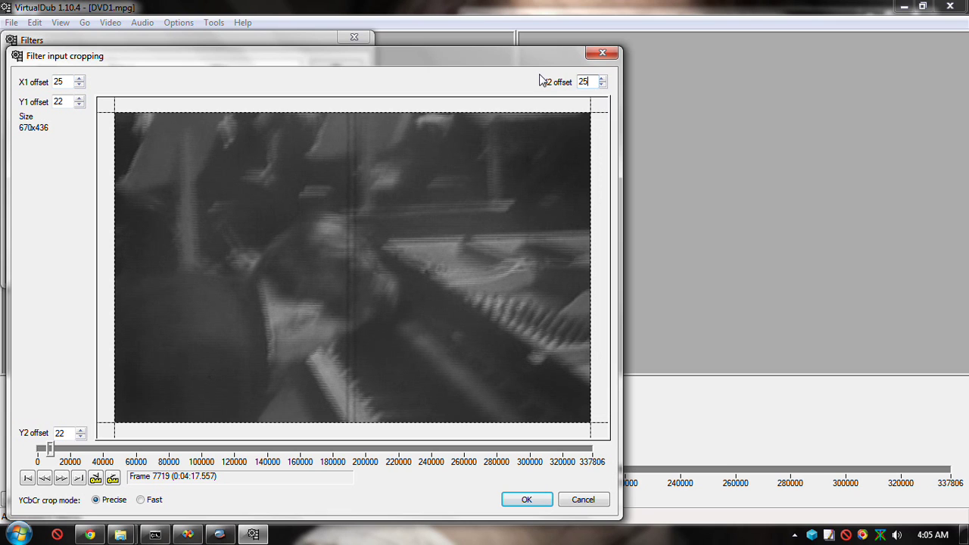
pyautogui.click(602, 79)
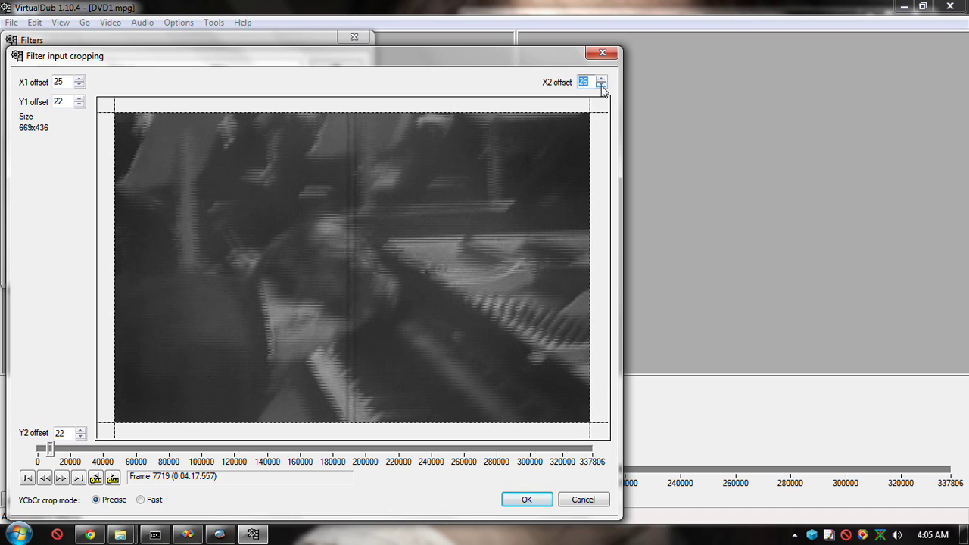
pyautogui.click(602, 86)
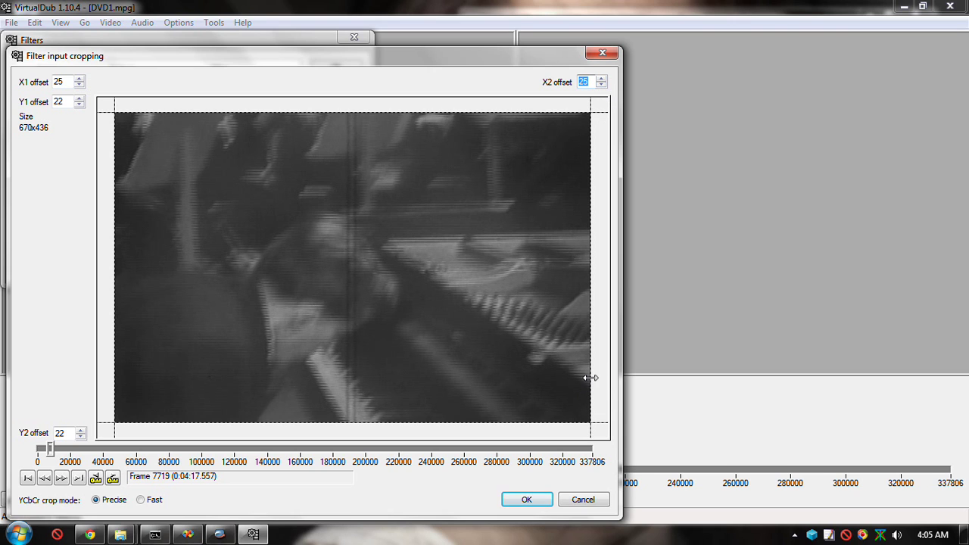
pyautogui.click(601, 84)
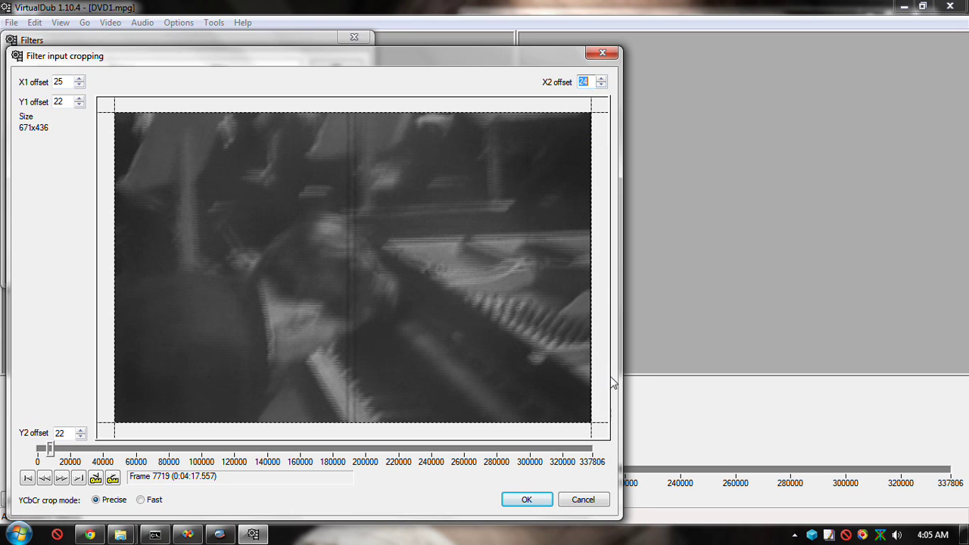
pyautogui.click(601, 78)
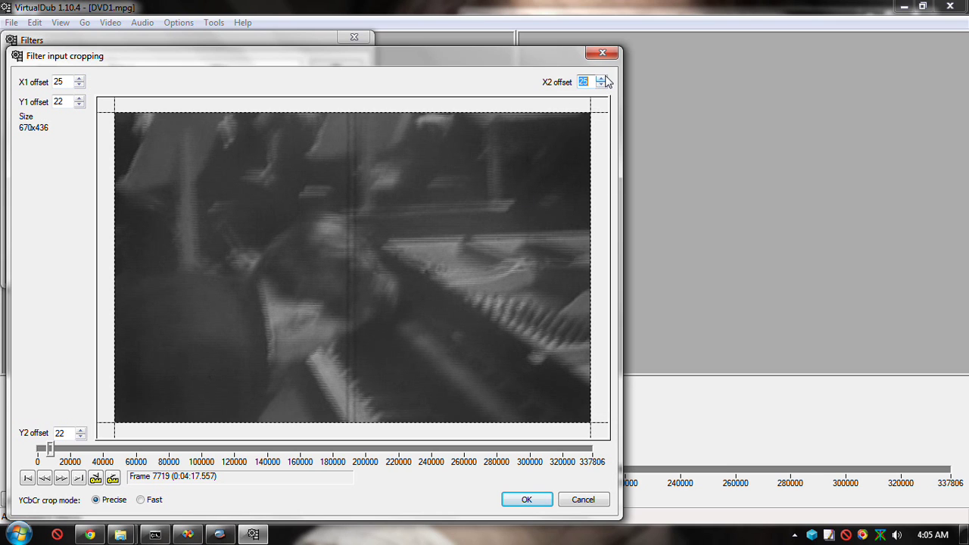
# Reset the X2 and X1 crop offsets to 0 and accept the null transform filter's cropping
pyautogui.write('0')
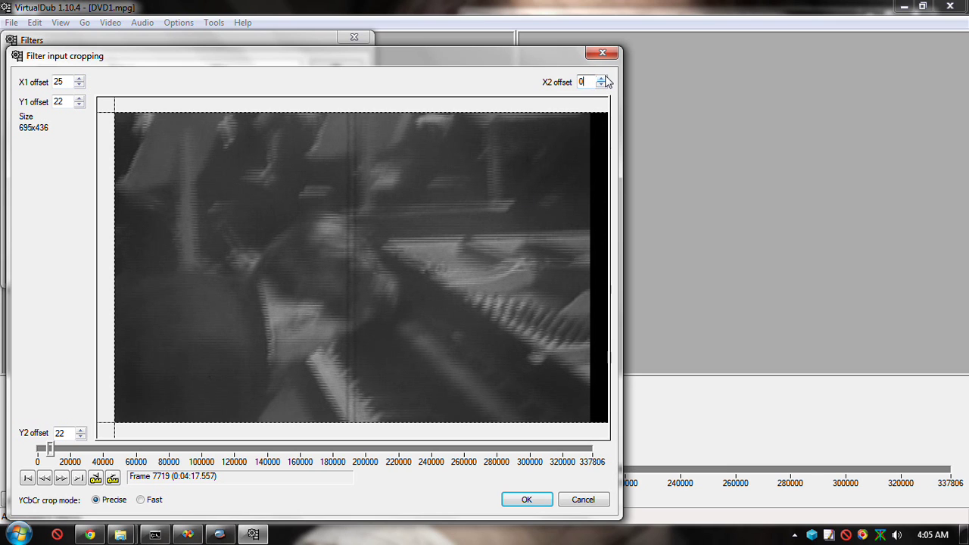
pyautogui.doubleClick(59, 82)
pyautogui.write('0')
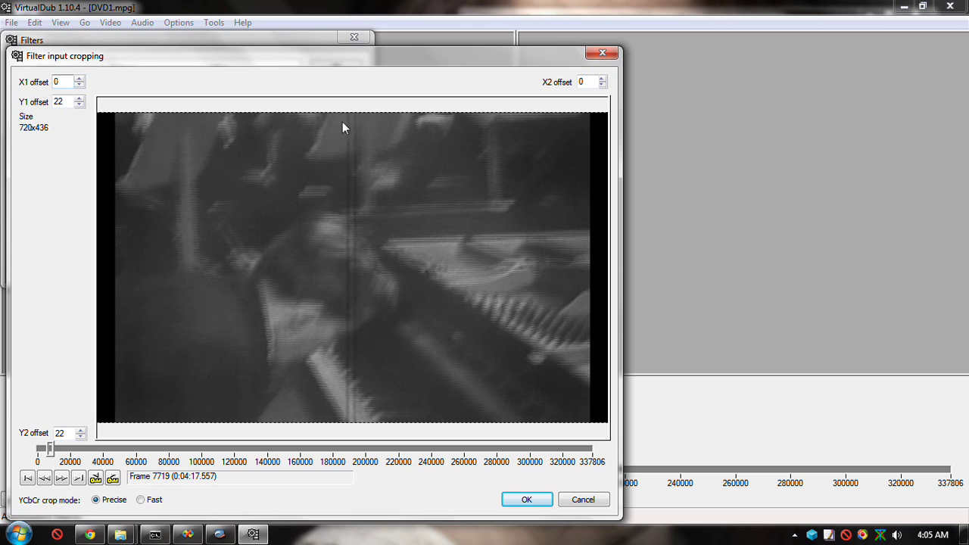
pyautogui.click(526, 500)
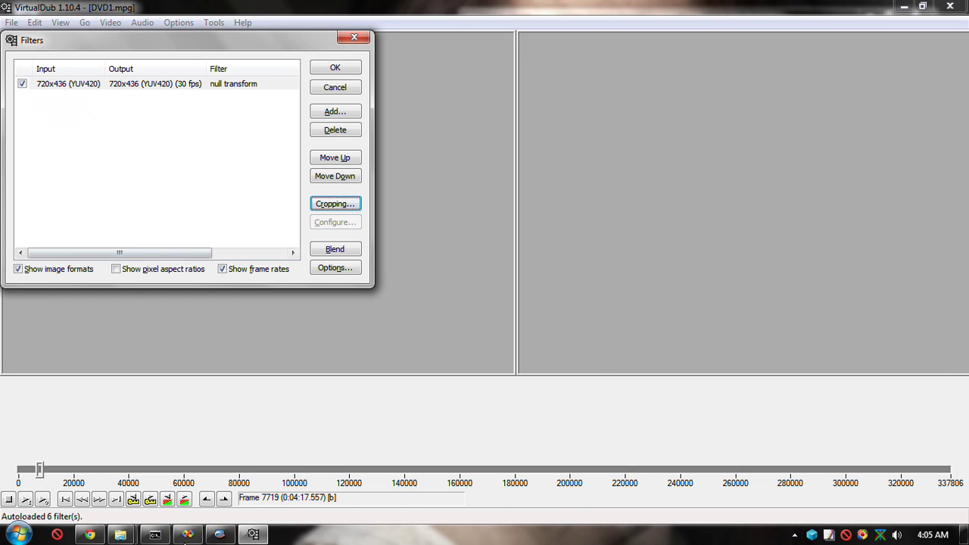
# Switch to the command prompt, clear its screen and enter the partial calculation 2dec (720-2*25)/ without running it
pyautogui.click(148, 537)
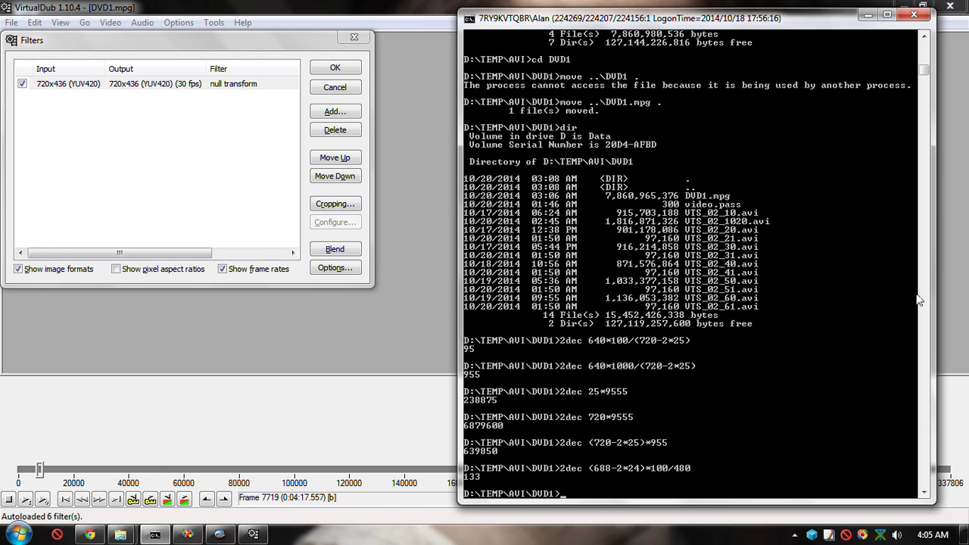
pyautogui.write('2dec (7')
pyautogui.press('Escape')
pyautogui.write('cls')
pyautogui.press('Return')
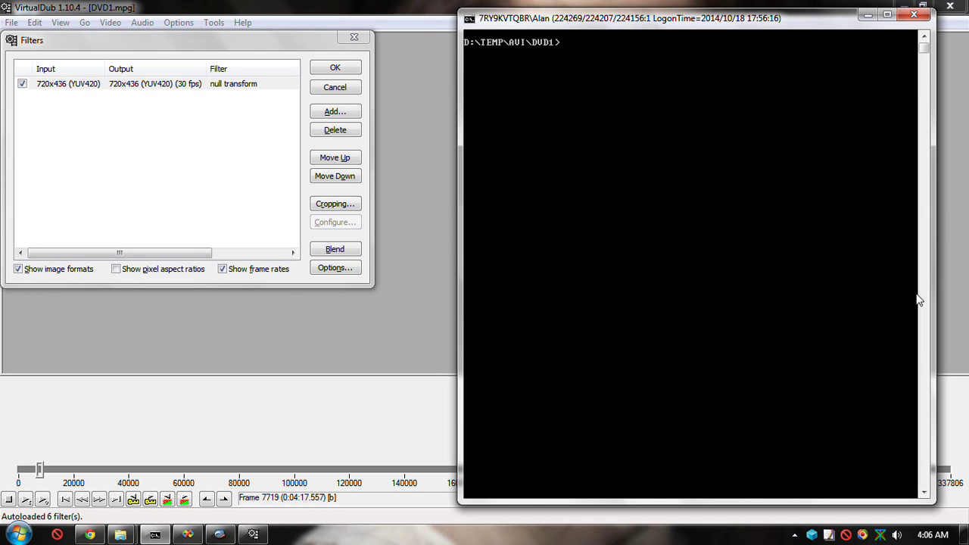
pyautogui.write('<')
pyautogui.write('720')
pyautogui.write(' - 2*25')
pyautogui.write(')')
pyautogui.write('2dec')
pyautogui.press('Delete')
pyautogui.press('BackSpace')
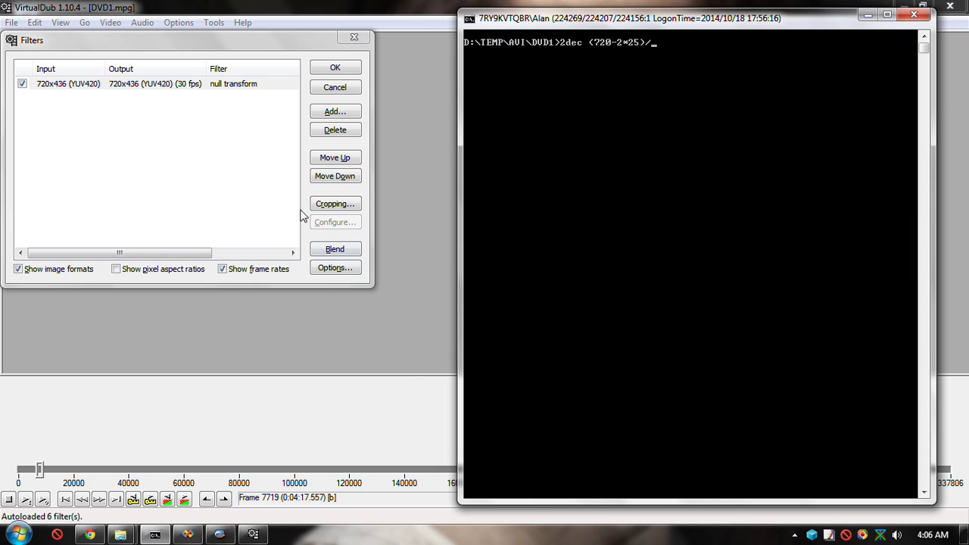
# Back in VirtualDub, add a resize filter using Lanczos3 with the aspect ratio disabled and an absolute size of 720 x 480
pyautogui.click(337, 119)
pyautogui.click(337, 115)
pyautogui.click(64, 157)
pyautogui.press('r')
pyautogui.click(326, 86)
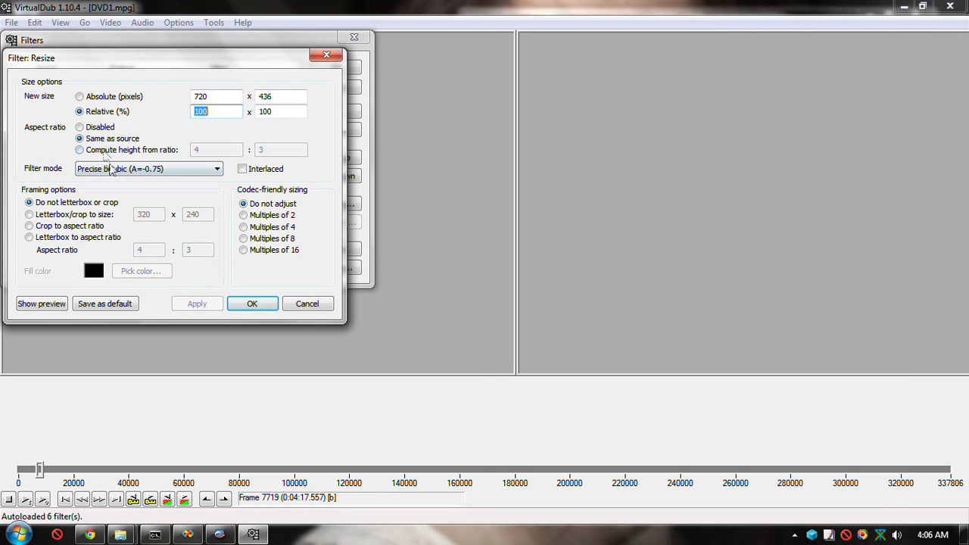
pyautogui.click(112, 169)
pyautogui.click(127, 248)
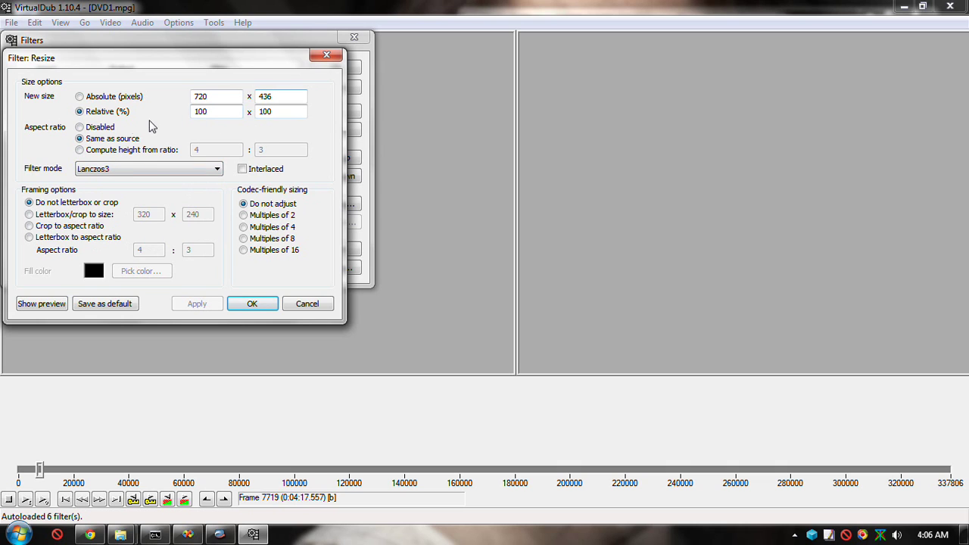
pyautogui.click(95, 127)
pyautogui.moveTo(285, 97); pyautogui.dragTo(195, 91)
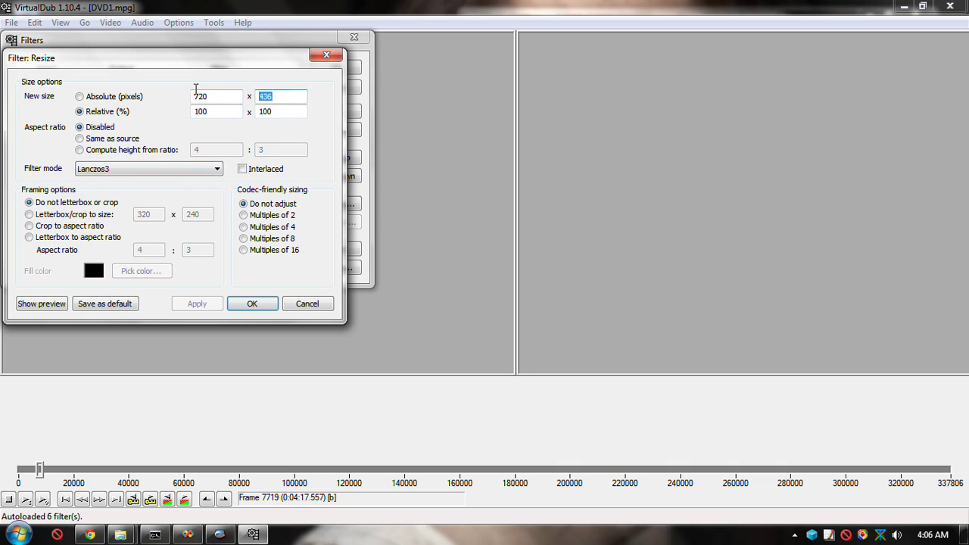
pyautogui.write('480')
pyautogui.click(259, 306)
# Add a deinterlace filter in the discard mode and place it above the resize filter in the chain
pyautogui.click(336, 112)
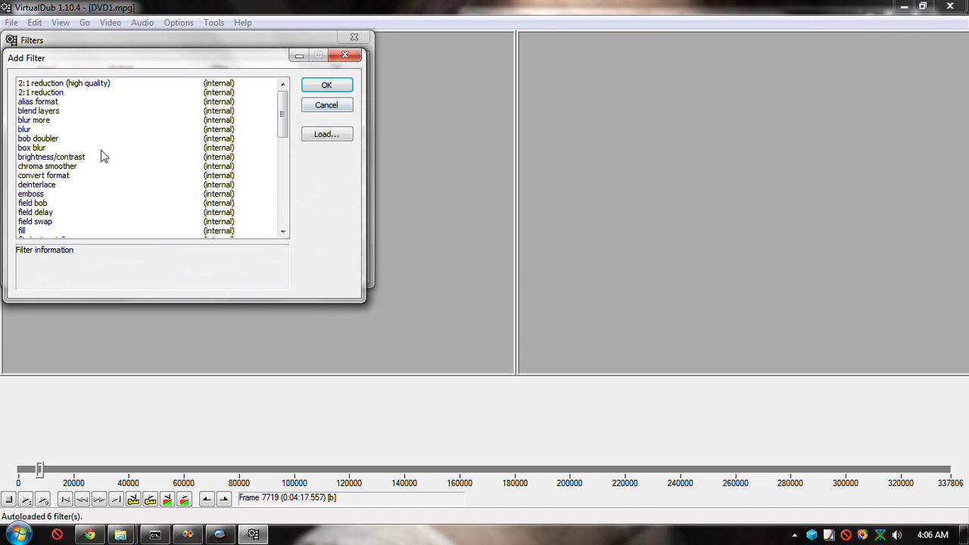
pyautogui.click(57, 130)
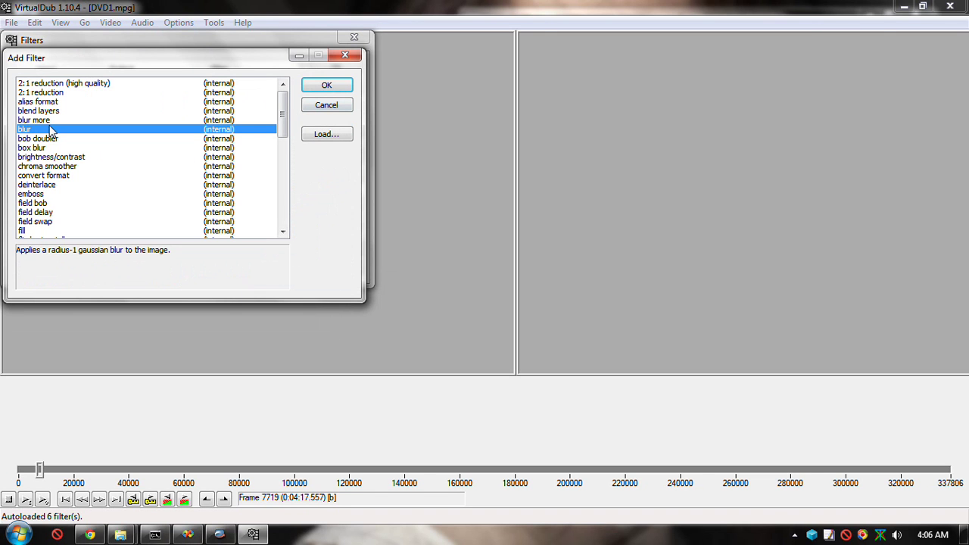
pyautogui.click(50, 186)
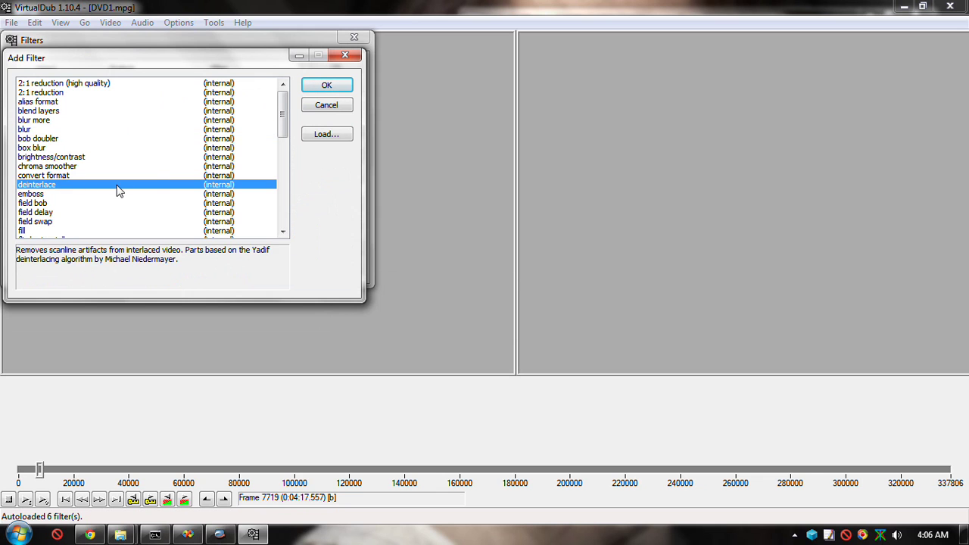
pyautogui.click(326, 85)
pyautogui.click(44, 153)
pyautogui.click(302, 207)
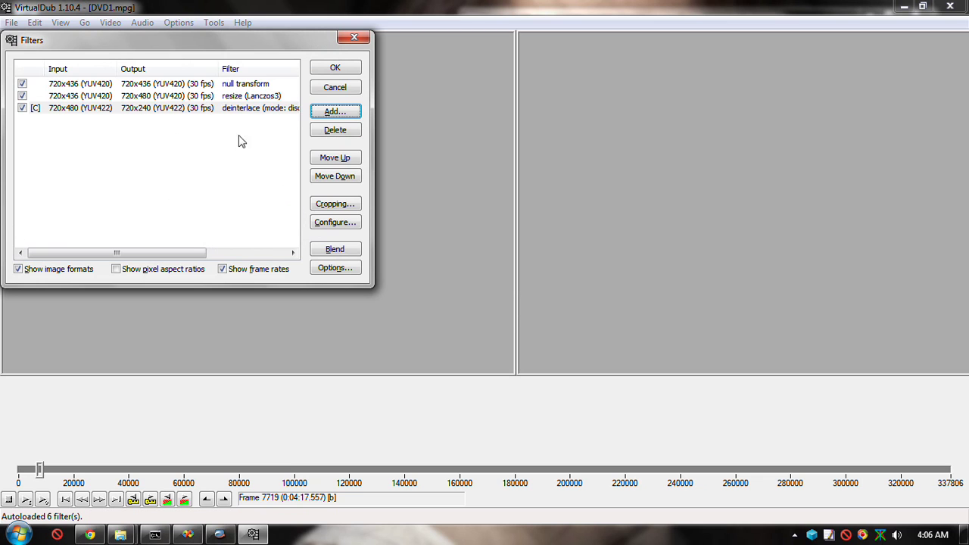
pyautogui.click(336, 160)
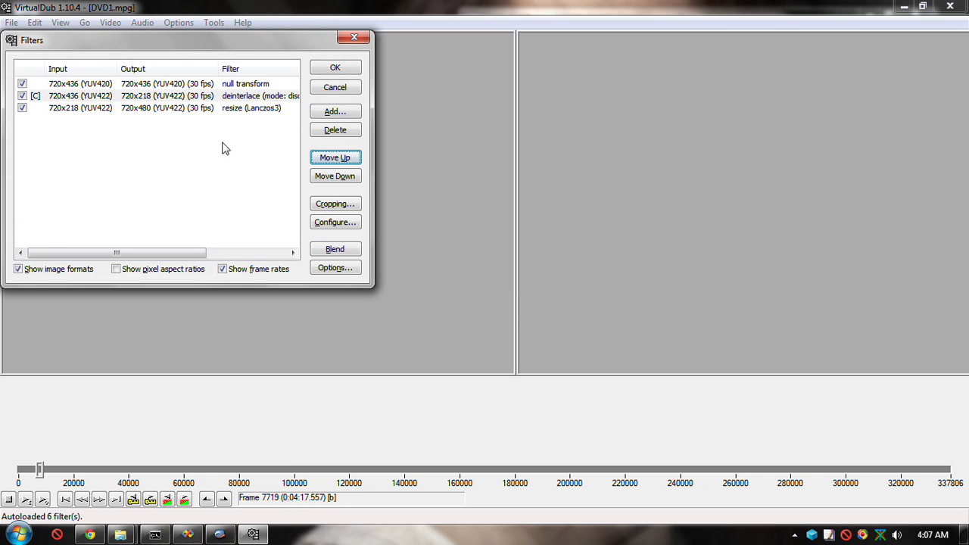
# Disable the resize filter and apply the filter chain to preview the deinterlaced output alone
pyautogui.click(21, 110)
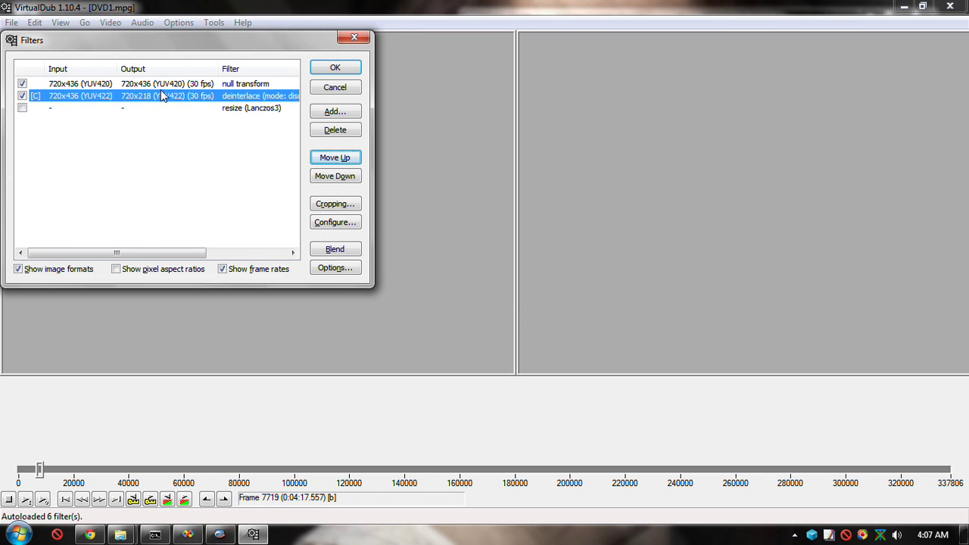
pyautogui.click(321, 68)
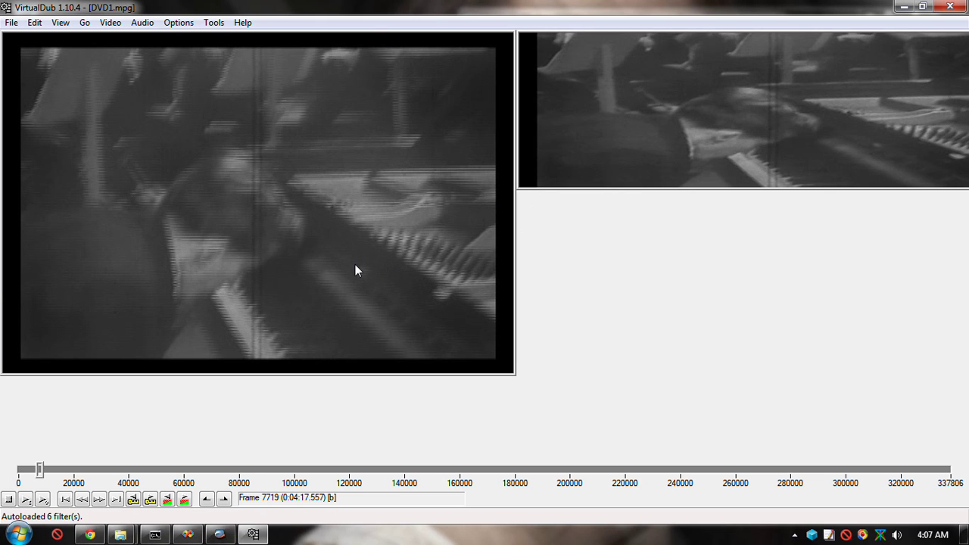
# Re-enable the resize filter, keep its new size at 720 x 480, and apply the filter chain
pyautogui.hotkey('ctrl', 'f')
pyautogui.click(22, 108)
pyautogui.click(133, 108)
pyautogui.click(333, 222)
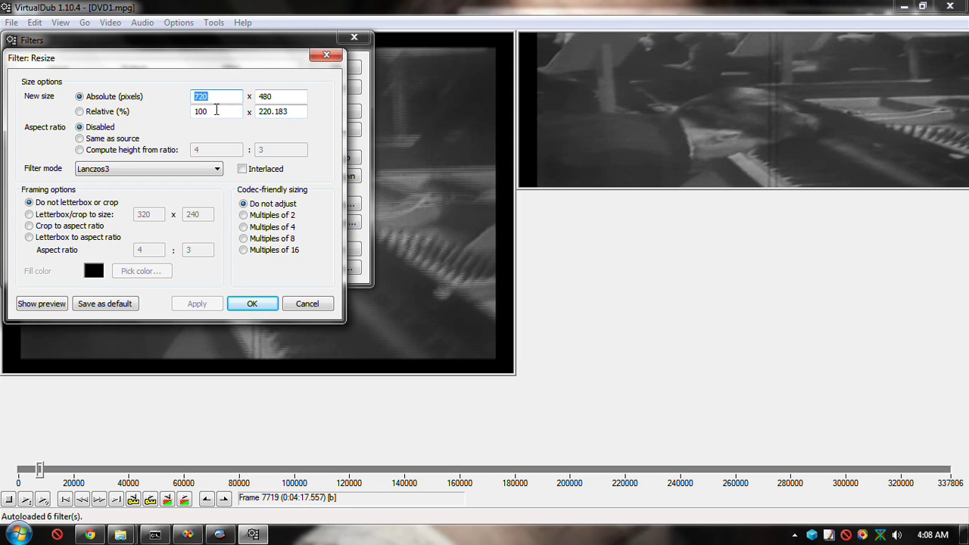
pyautogui.click(206, 97)
pyautogui.click(252, 303)
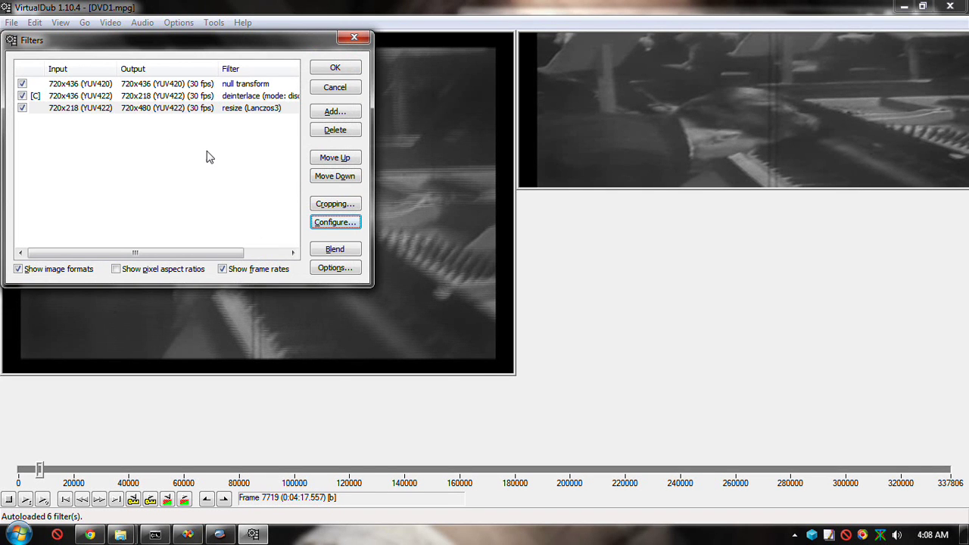
pyautogui.click(335, 69)
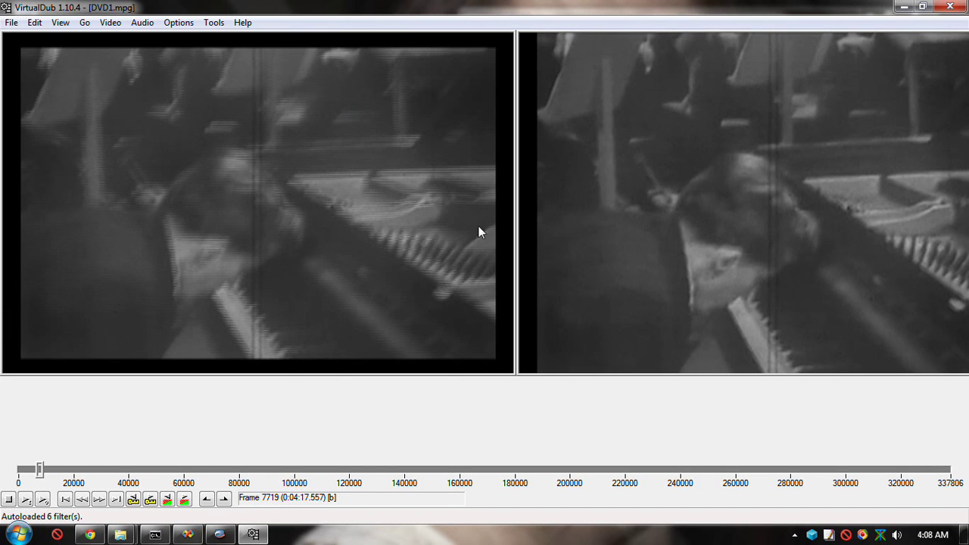
# Shrink the source video pane so the whole filtered output pane fits in the window
pyautogui.rightClick(161, 174)
pyautogui.click(198, 223)
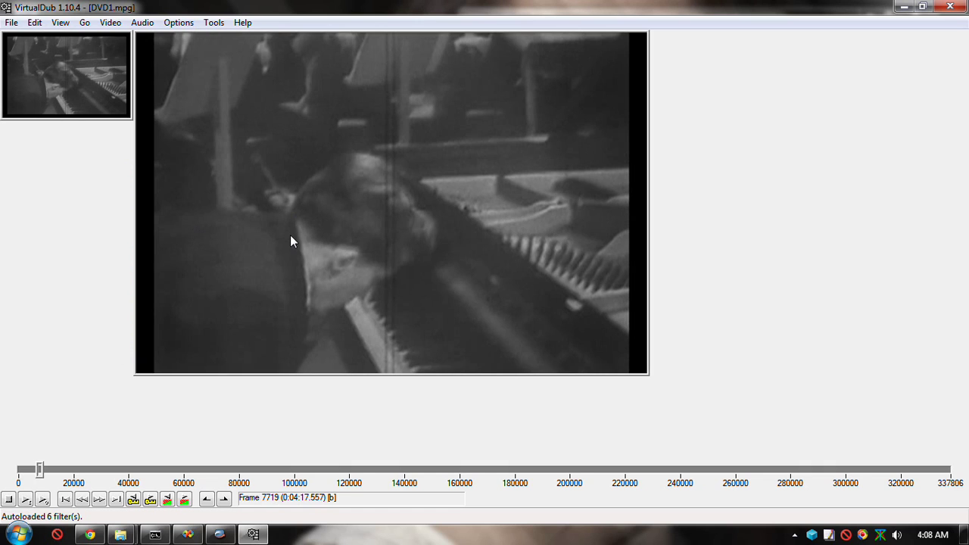
pyautogui.click(154, 534)
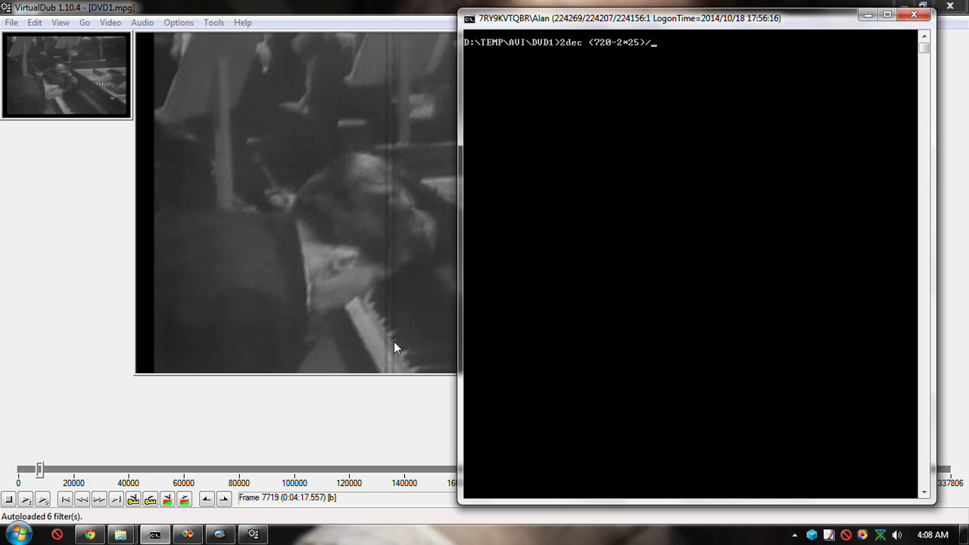
pyautogui.click(446, 347)
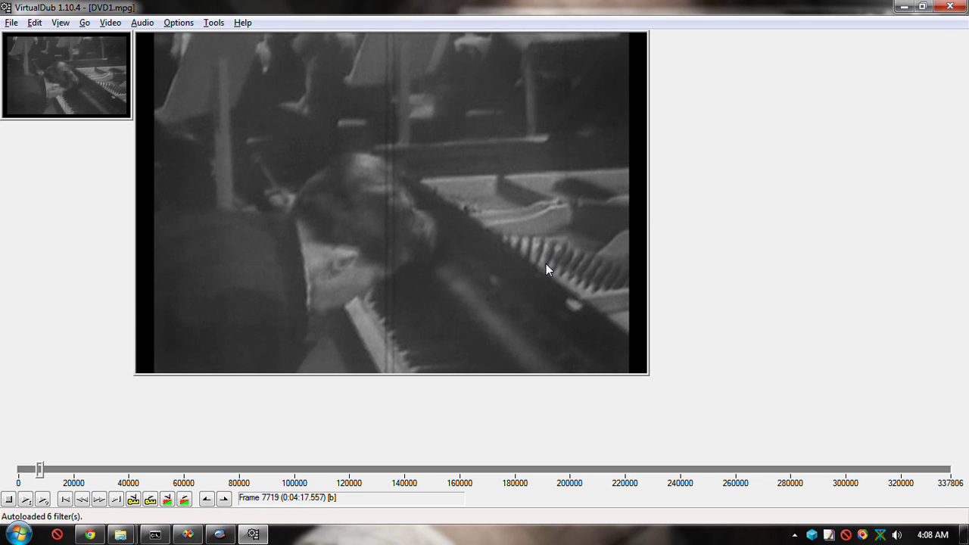
# Switch to the command prompt and run the completed aspect ratio calculation 2dec (720-2*25)*100/480
pyautogui.hotkey('alt', 'Tab')
pyautogui.write('480')
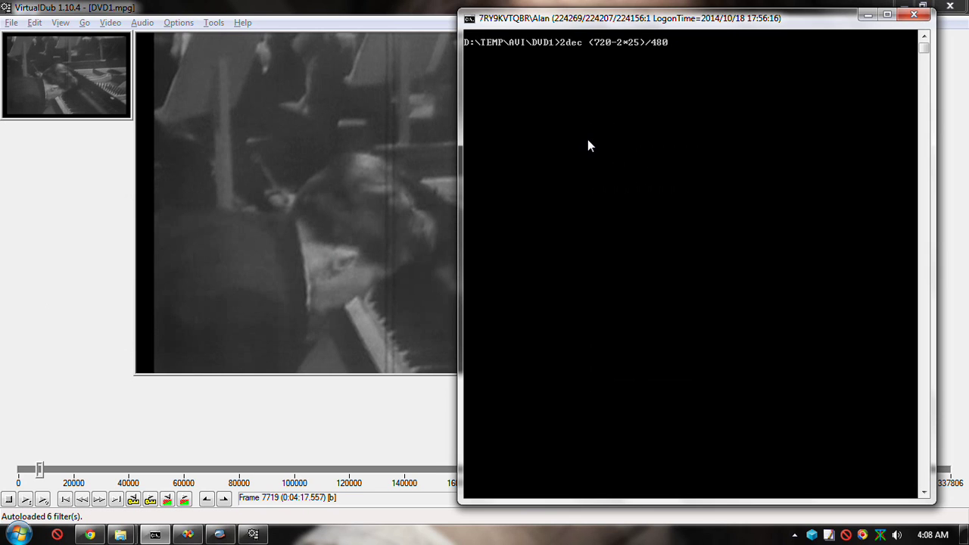
pyautogui.write('*')
pyautogui.press('BackSpace')
pyautogui.write('*100')
pyautogui.press('Return')
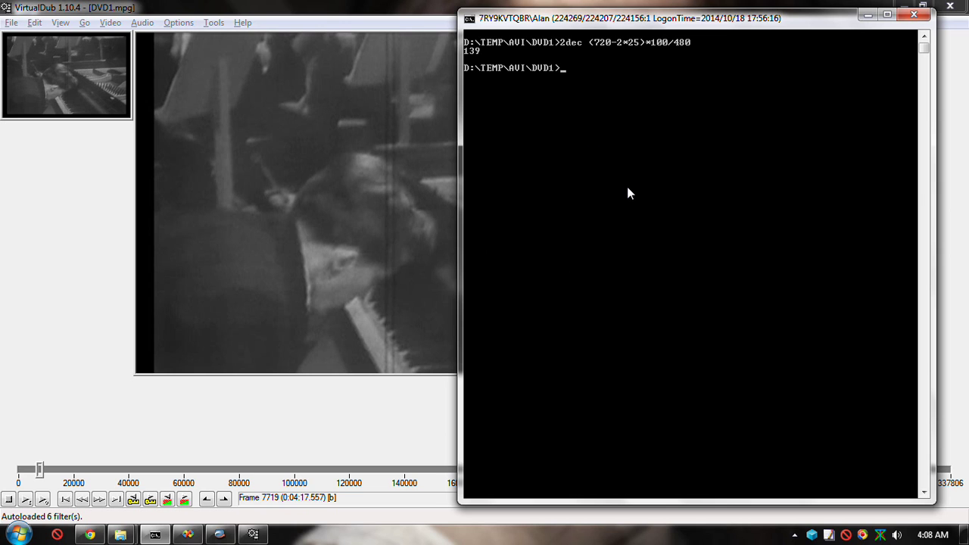
# Open a blank Notepad document from the command prompt and write the equation x(720-2*25)/480 = 640/480
pyautogui.write('n')
pyautogui.press('Return')
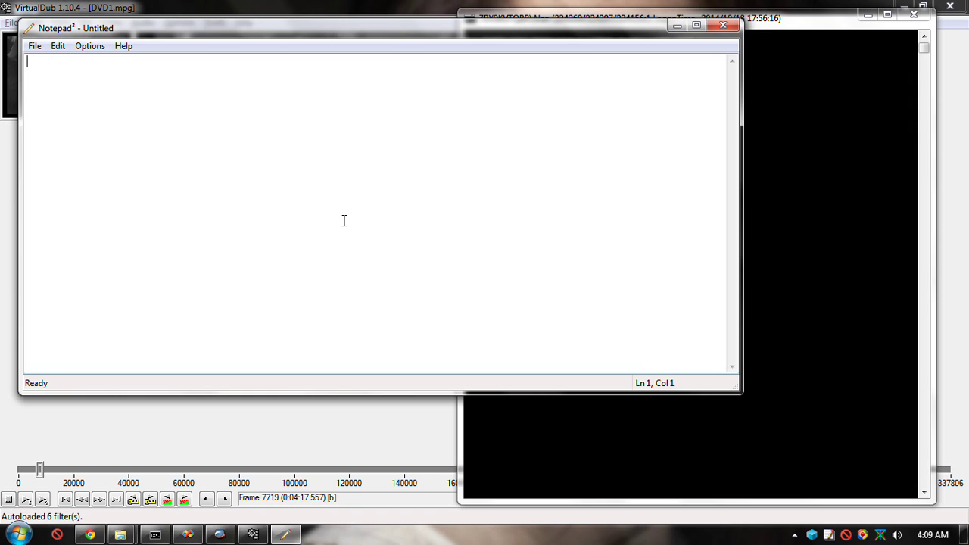
pyautogui.write('(720-2*25)')
pyautogui.write('/480 = 640/480')
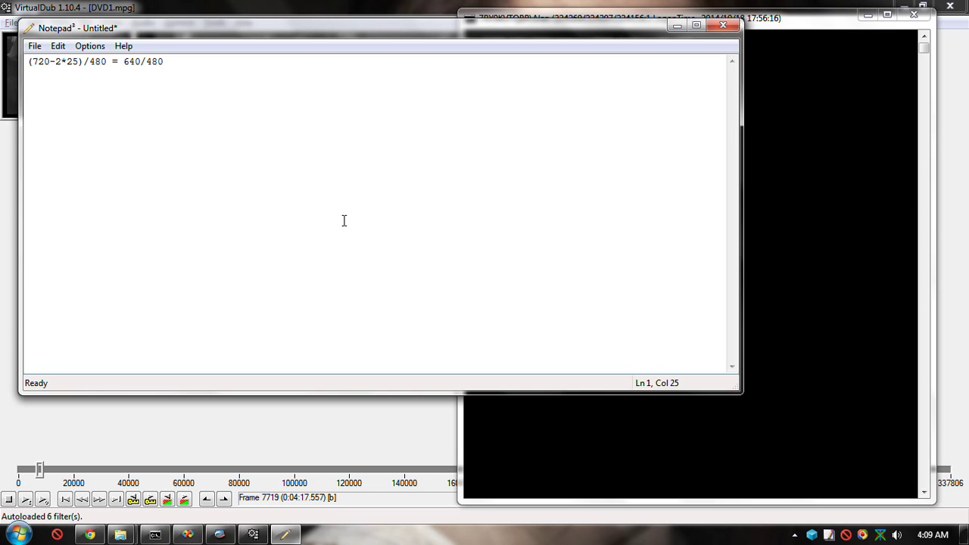
pyautogui.press('Home')
pyautogui.write('x')
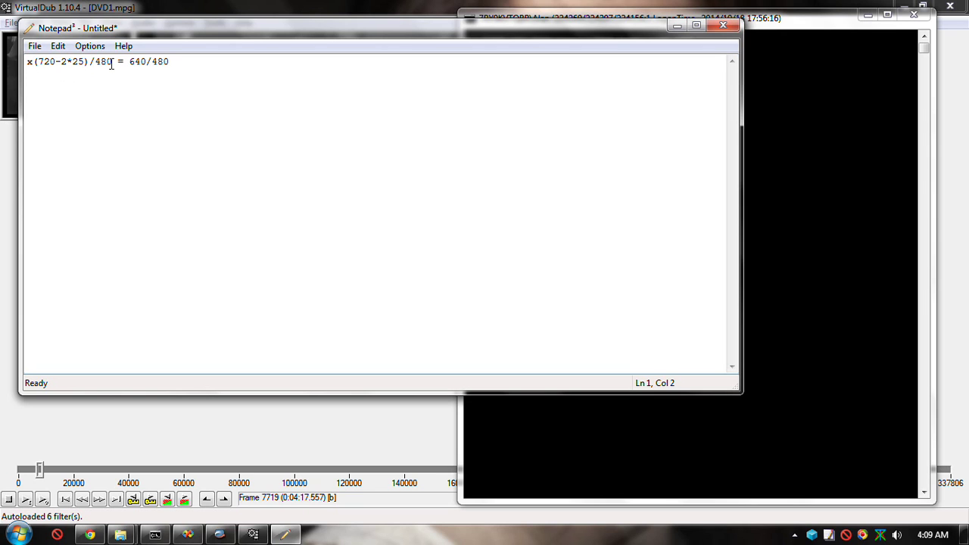
# Remove the /480 divisor from both sides of the equation, leaving x(720-2*25) = 640
pyautogui.click(174, 60)
pyautogui.press('BackSpace')
pyautogui.press('BackSpace')
pyautogui.press('BackSpace')
pyautogui.press('BackSpace')
pyautogui.press('Left')
pyautogui.press('Left')
pyautogui.press('Left')
pyautogui.press('Left')
pyautogui.press('Left')
pyautogui.press('Left')
pyautogui.press('BackSpace')
pyautogui.press('BackSpace')
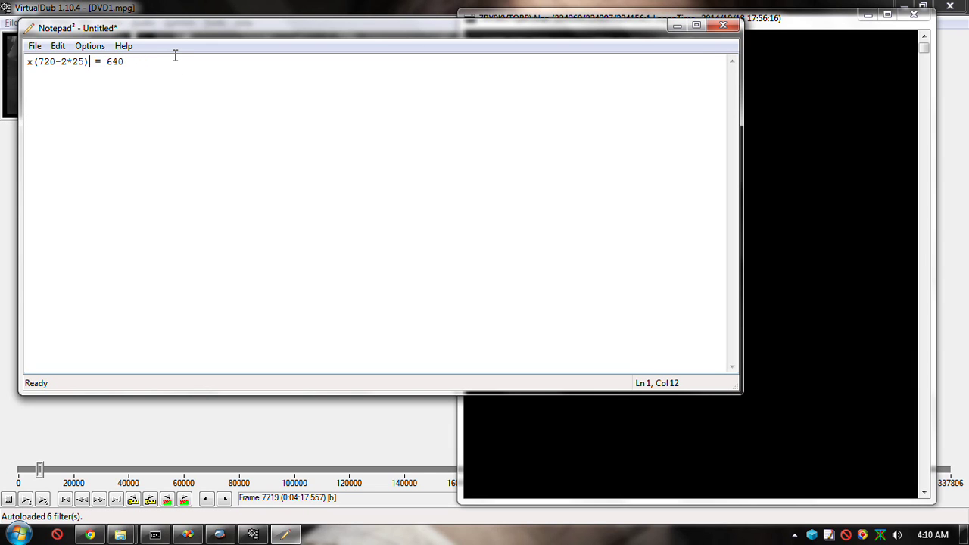
# Rearrange the equation to x = 640/(720-2*25) by moving the bracketed factor to the other side as a divisor
pyautogui.press('End')
pyautogui.write('/(720-2*25)')
pyautogui.press('Home')
pyautogui.press('Right')
pyautogui.hotkey('shift', 'Right')
pyautogui.hotkey('shift', 'Right')
pyautogui.hotkey('shift', 'Right')
pyautogui.hotkey('shift', 'Right')
pyautogui.hotkey('shift', 'Right')
pyautogui.hotkey('shift', 'Right')
pyautogui.hotkey('shift', 'Right')
pyautogui.hotkey('shift', 'Right')
pyautogui.hotkey('shift', 'Right')
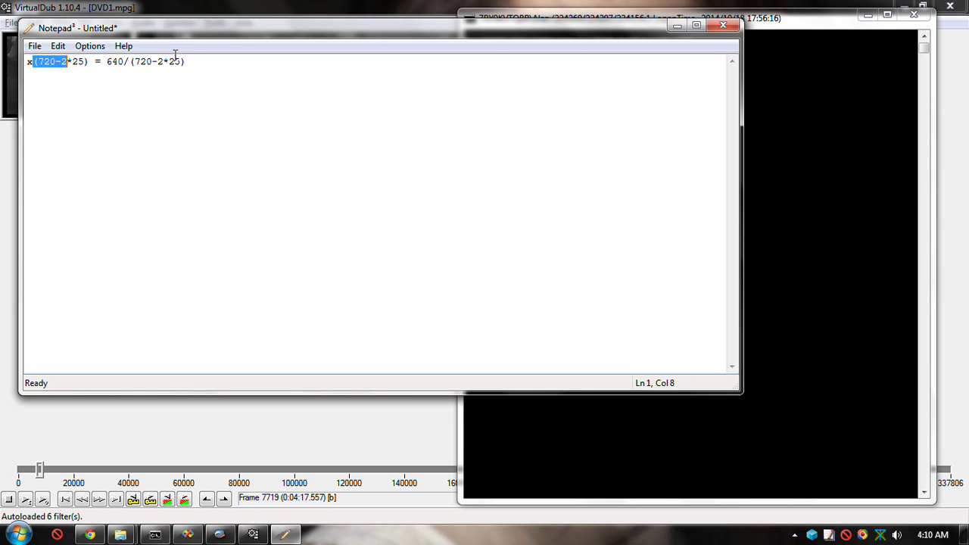
pyautogui.hotkey('shift', 'Right')
pyautogui.press('Delete')
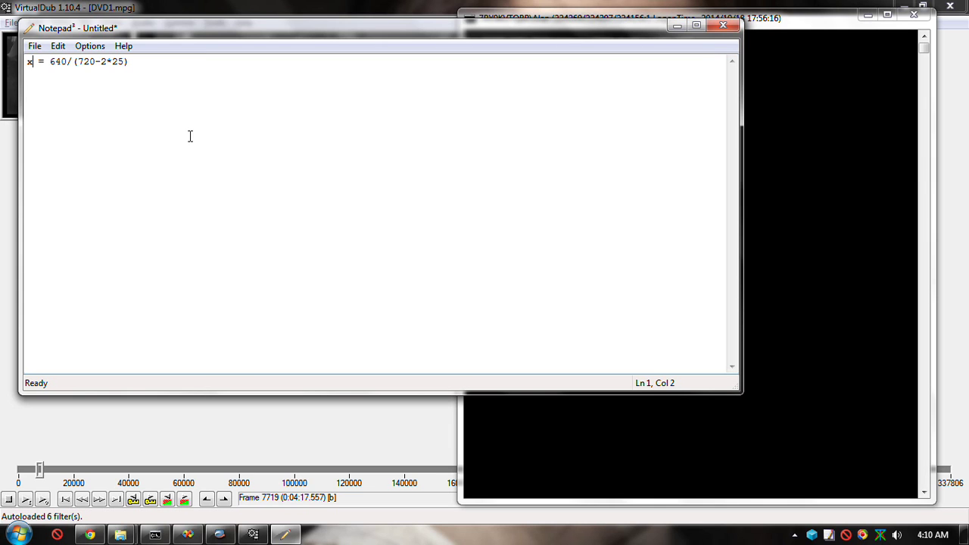
# In the command prompt, calculate 2dec 640*100/(720-2*25), and repeat it with the multiplier 1000 for another digit
pyautogui.click(807, 230)
pyautogui.write('2dec')
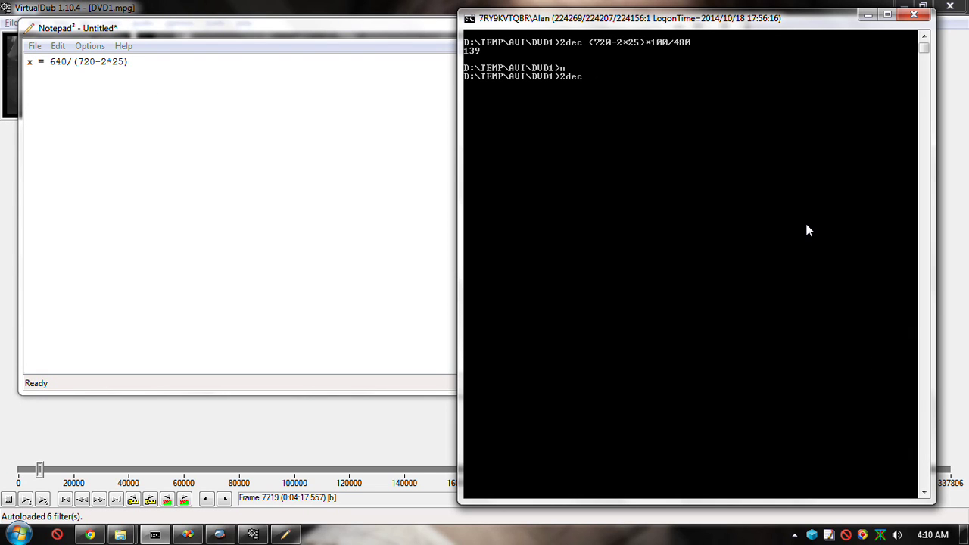
pyautogui.write(' 640/(720-2*25)*100')
pyautogui.press('Return')
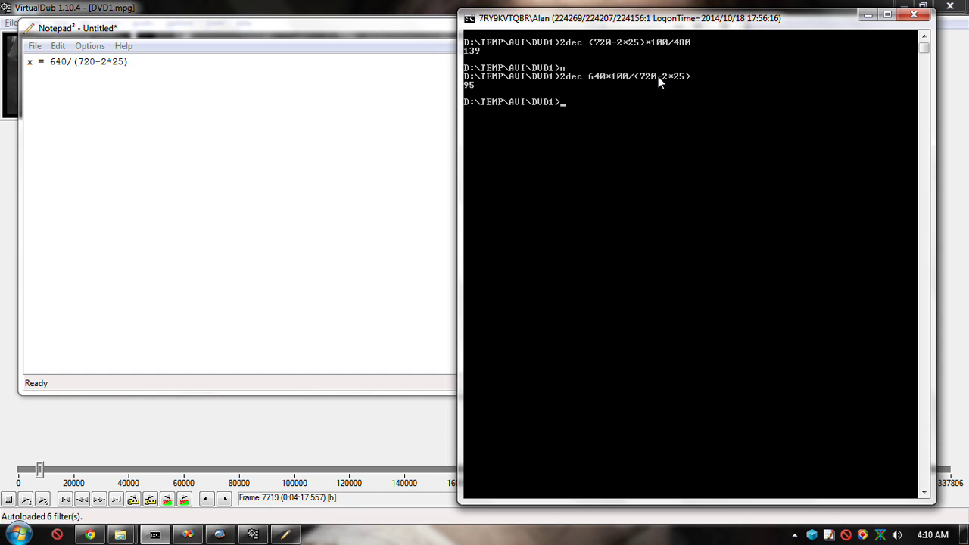
pyautogui.press('Up')
pyautogui.write('0')
pyautogui.press('Return')
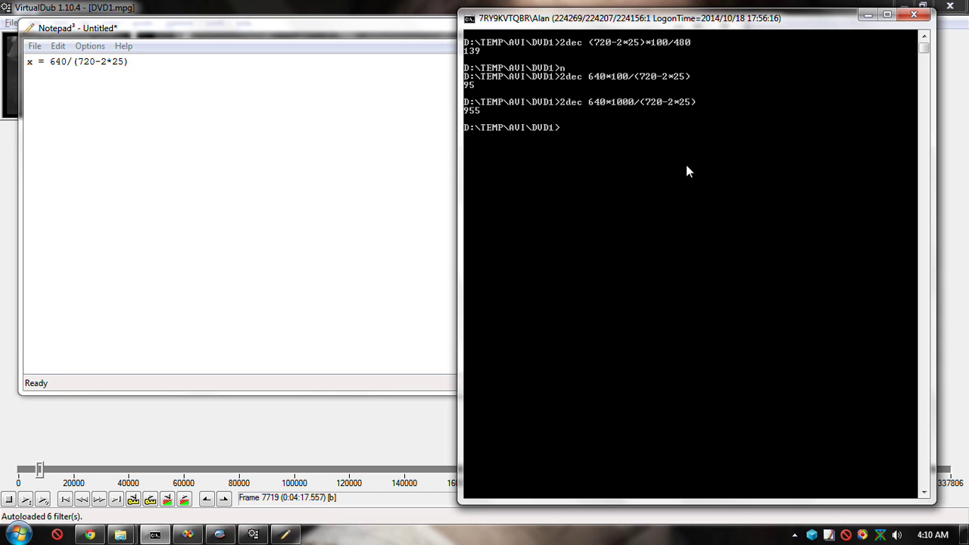
# Return to the Notepad document and append = 0.95555 to the equation for x
pyautogui.click(134, 65)
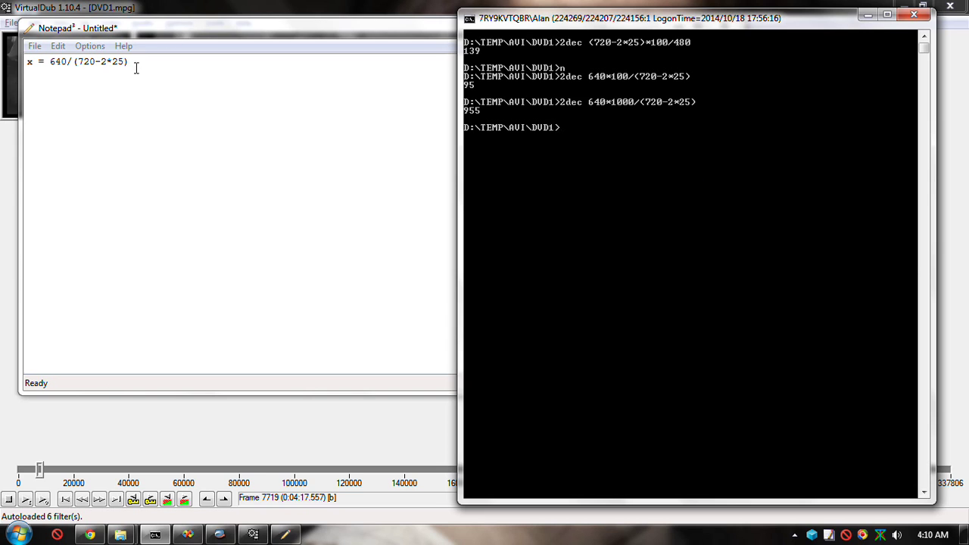
pyautogui.write('= 0.95555')
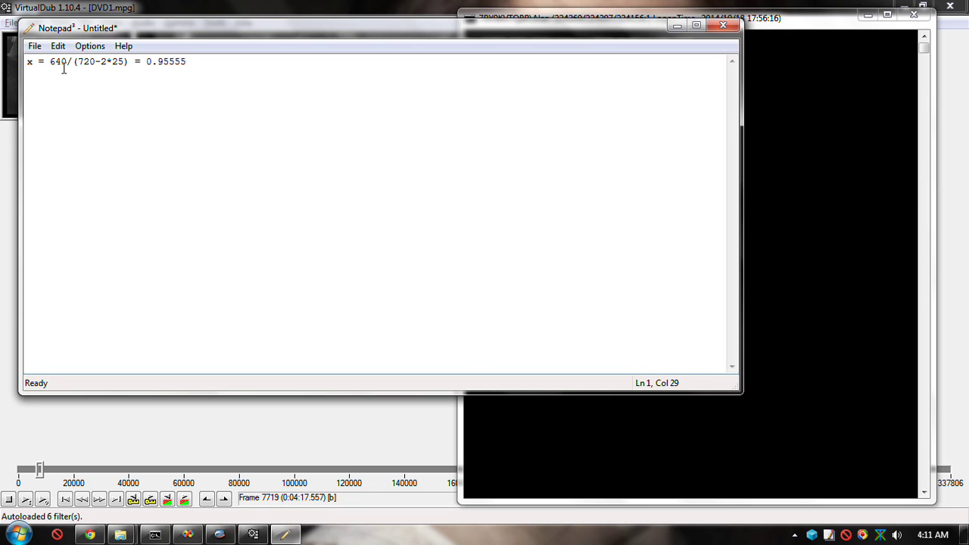
# Examine the bracketed term (720-2*25) in the equation for x, highlighting it and its individual parts
pyautogui.moveTo(73, 64); pyautogui.dragTo(128, 65)
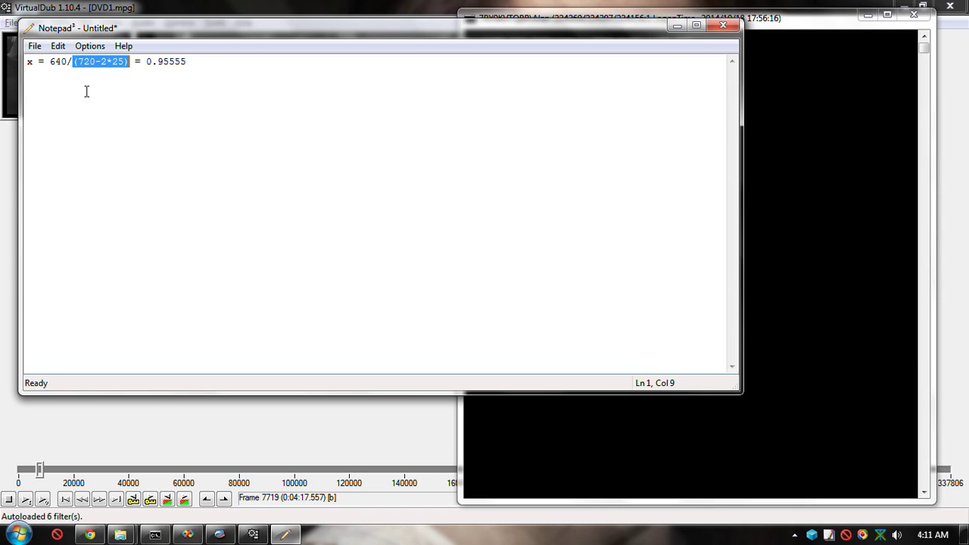
pyautogui.click(123, 92)
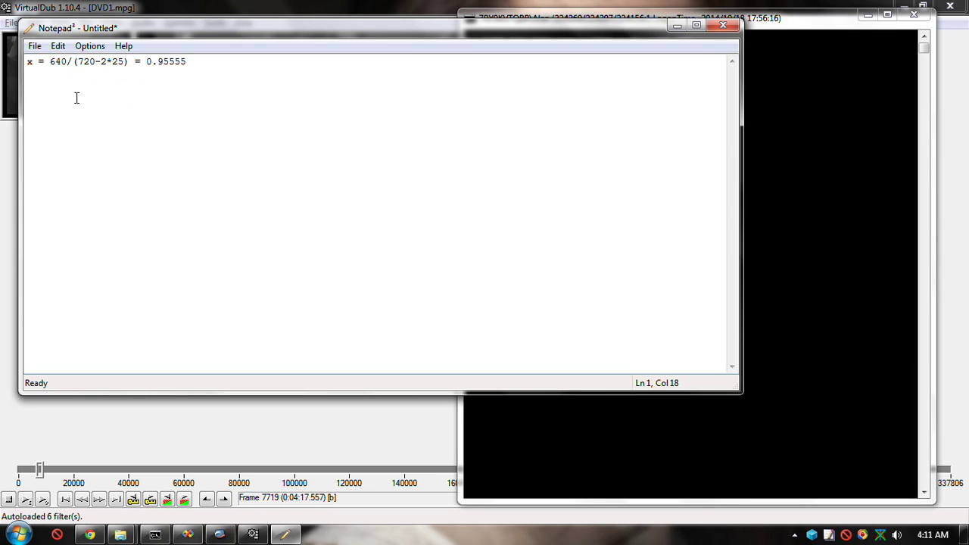
pyautogui.press('Left')
pyautogui.press('Left')
pyautogui.press('Left')
pyautogui.press('Left')
pyautogui.press('Left')
pyautogui.hotkey('shift', 'Left')
pyautogui.hotkey('shift', 'Left')
pyautogui.hotkey('shift', 'Left')
pyautogui.press('Right')
pyautogui.press('Right')
pyautogui.hotkey('shift', 'Right')
pyautogui.hotkey('shift', 'Right')
pyautogui.hotkey('shift', 'Right')
pyautogui.hotkey('shift', 'Right')
pyautogui.click(112, 65)
# Add the expression 720*.9555 below the equation for x, leaving a blank line between them
pyautogui.press('End')
pyautogui.press('Return')
pyautogui.press('Return')
pyautogui.write('720*.9555')
# Switch to the command prompt and calculate 2dec 720*955
pyautogui.hotkey('alt', 'Tab')
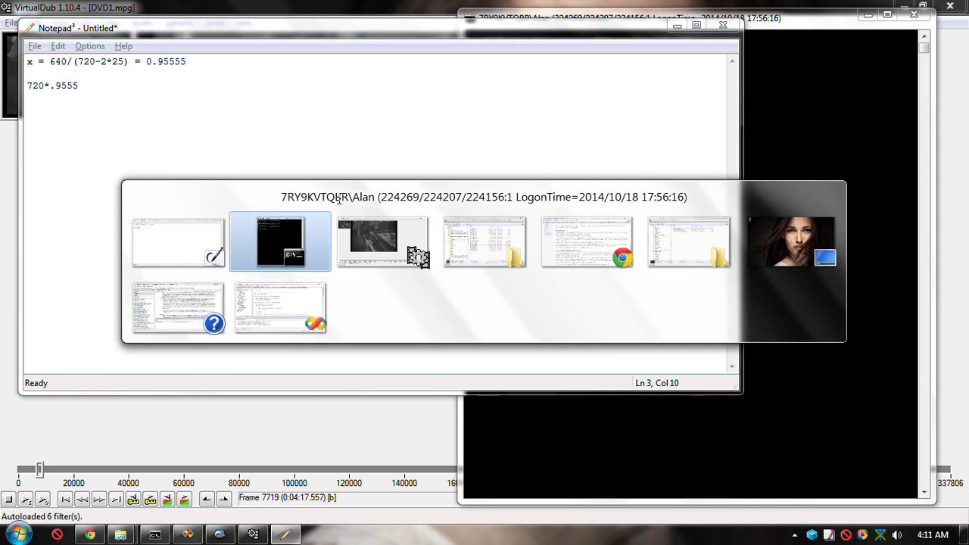
pyautogui.write('725')
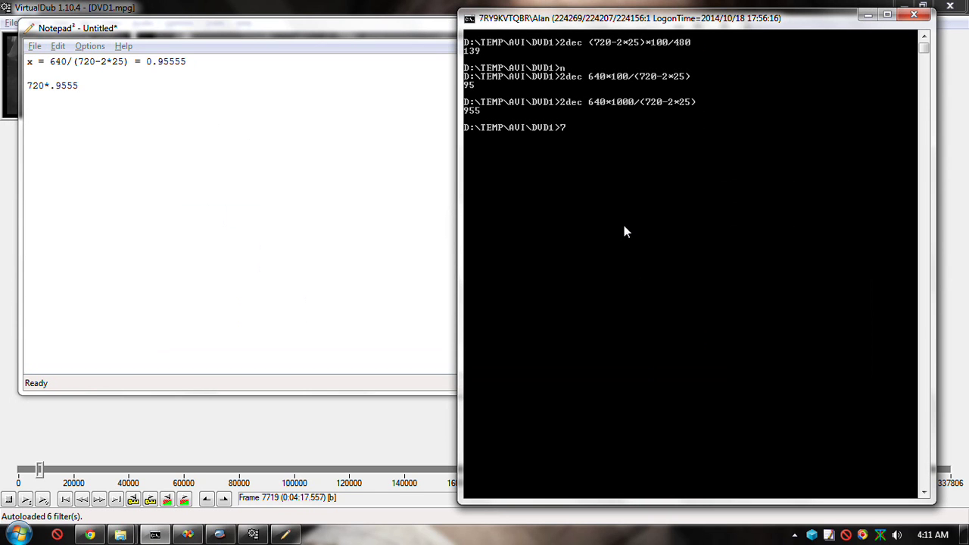
pyautogui.press('BackSpace')
pyautogui.press('BackSpace')
pyautogui.press('BackSpace')
pyautogui.write('dec')
pyautogui.press('Home')
pyautogui.write('2-')
pyautogui.press('BackSpace')
pyautogui.press('End')
pyautogui.write('720*955')
pyautogui.press('Return')
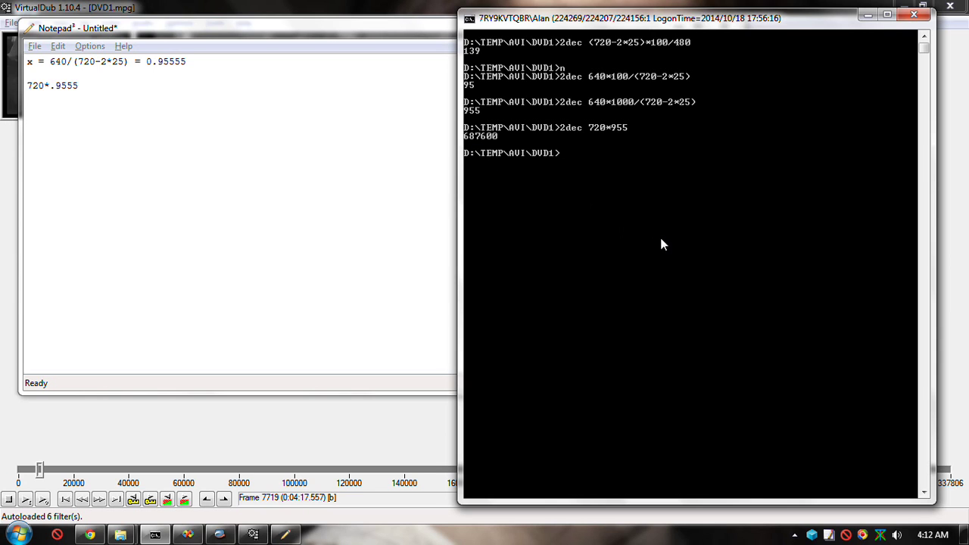
# Return to Notepad, append = 688 to the 720*.9555 line, and add 25*.9555 on the line below
pyautogui.click(94, 85)
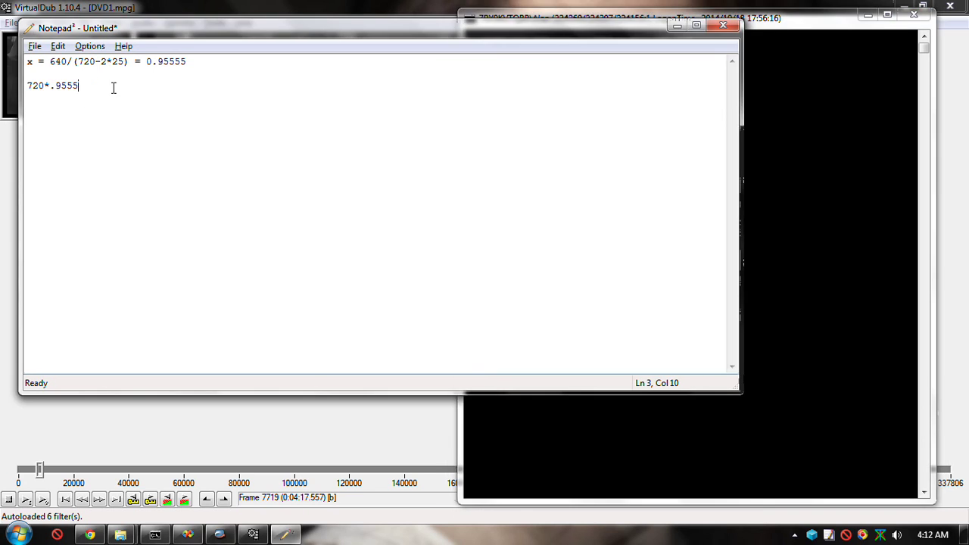
pyautogui.write('-')
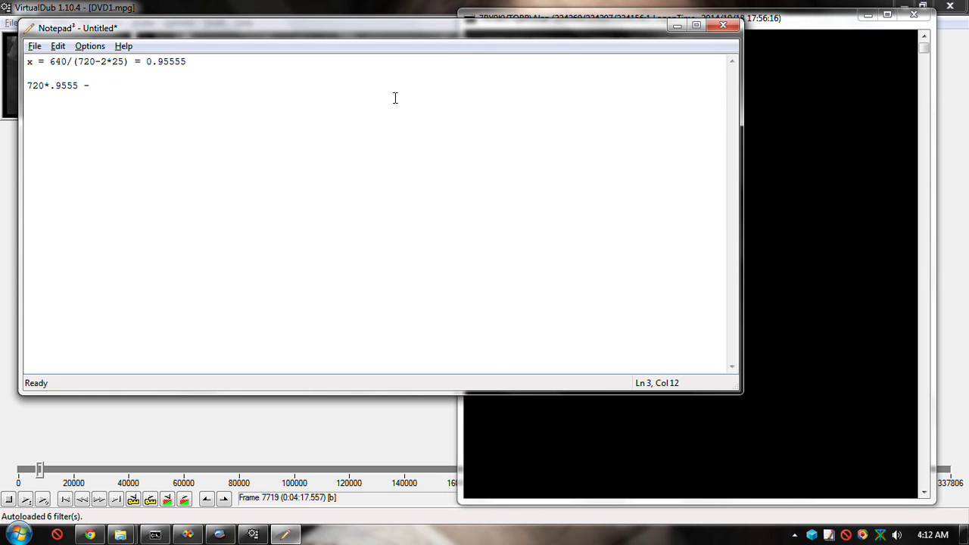
pyautogui.press('BackSpace')
pyautogui.write('= 688')
pyautogui.hotkey('alt', 'Tab')
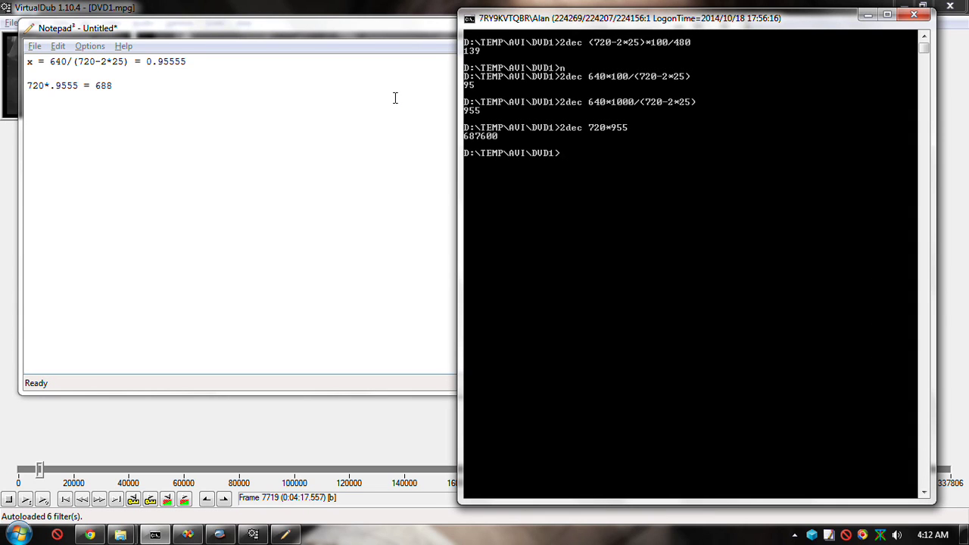
pyautogui.hotkey('alt', 'Tab')
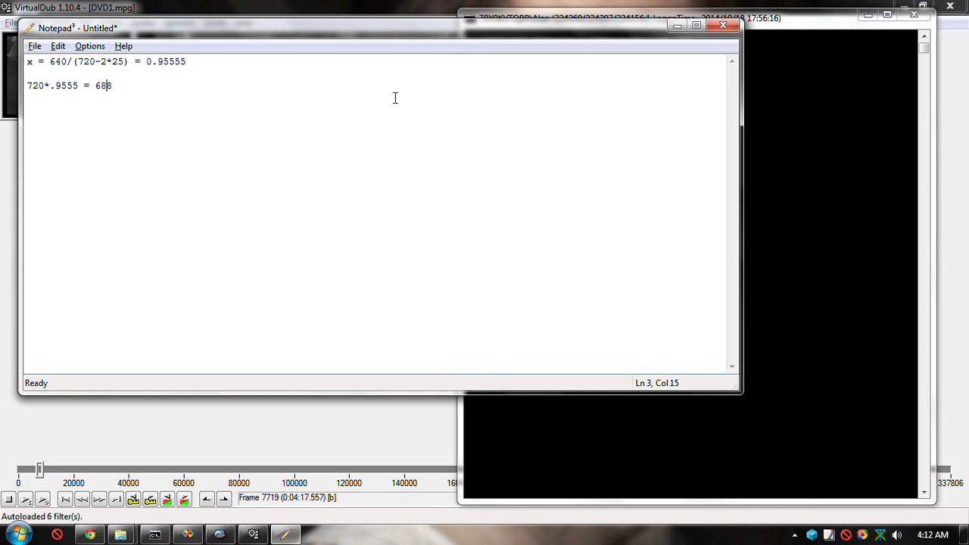
pyautogui.press('Return')
pyautogui.write('25*.9555')
# In the command prompt, rerun the previous calculation with 25 in place of 720, as 2dec 25*955
pyautogui.hotkey('alt', 'Tab')
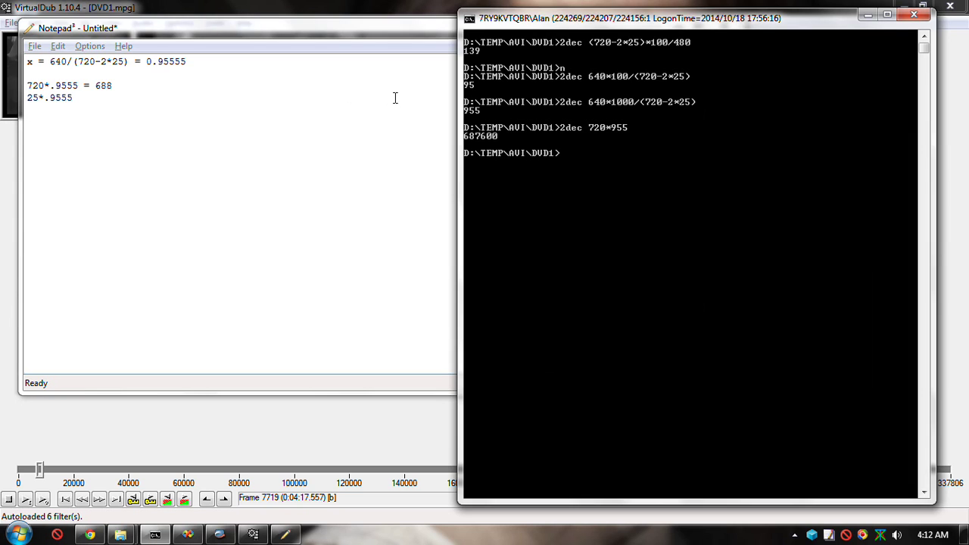
pyautogui.press('Up')
pyautogui.press('Left')
pyautogui.press('Left')
pyautogui.press('Left')
pyautogui.press('Left')
pyautogui.press('BackSpace')
pyautogui.press('BackSpace')
pyautogui.press('BackSpace')
pyautogui.write('25')
pyautogui.press('Return')
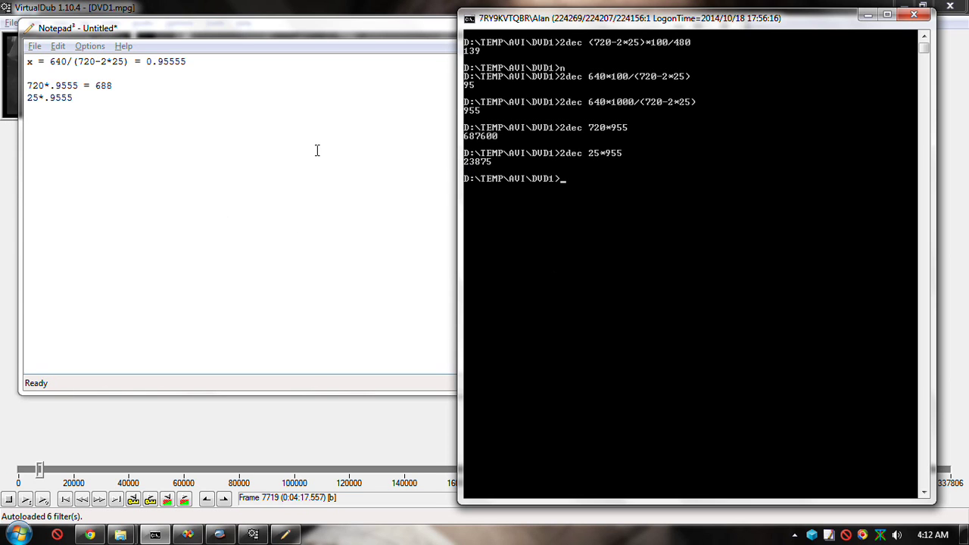
# Return to Notepad and write the check (688-2*24)/480 == 640/480 below the two products, after blank lines
pyautogui.click(83, 101)
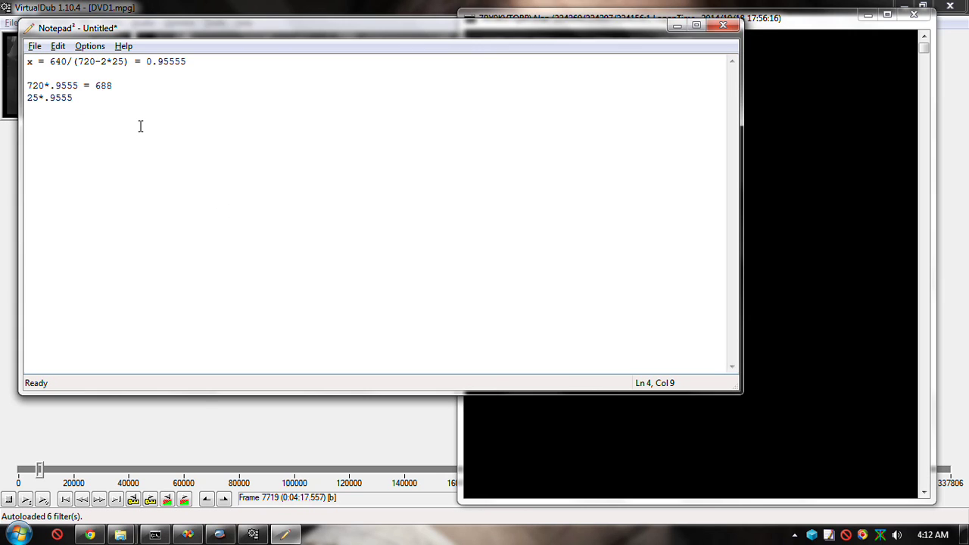
pyautogui.hotkey('alt', 'Tab')
pyautogui.hotkey('alt', 'Tab')
pyautogui.press('Return')
pyautogui.press('Return')
pyautogui.press('Return')
pyautogui.write('688-2*24)')
pyautogui.press('Home')
pyautogui.write('(')
pyautogui.press('End')
pyautogui.write('/480')
pyautogui.press('BackSpace')
pyautogui.press('BackSpace')
pyautogui.press('BackSpace')
pyautogui.press('BackSpace')
pyautogui.write('/480 ')
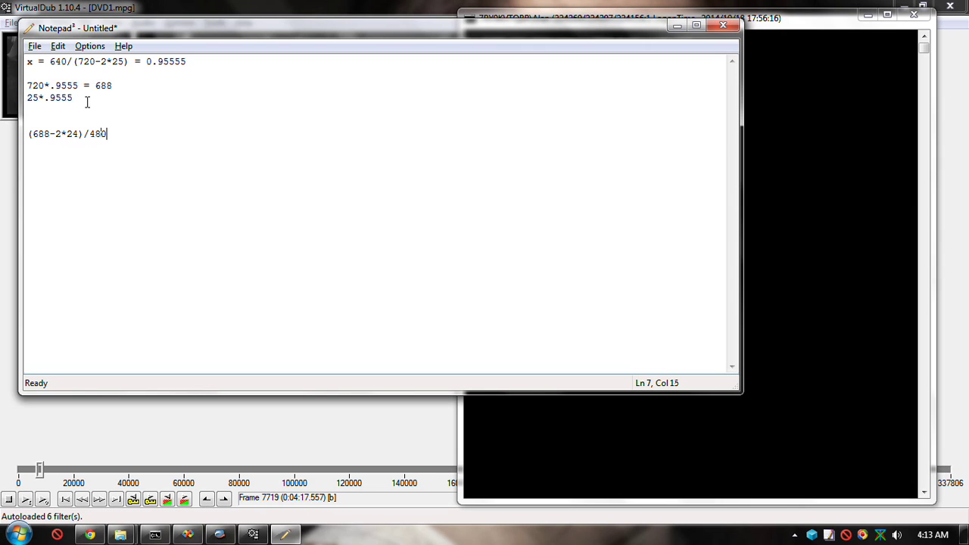
pyautogui.write('== 640/480')
# In the command prompt, calculate 2dec (688-2*24)*100/480
pyautogui.click(797, 244)
pyautogui.write('2dec (688')
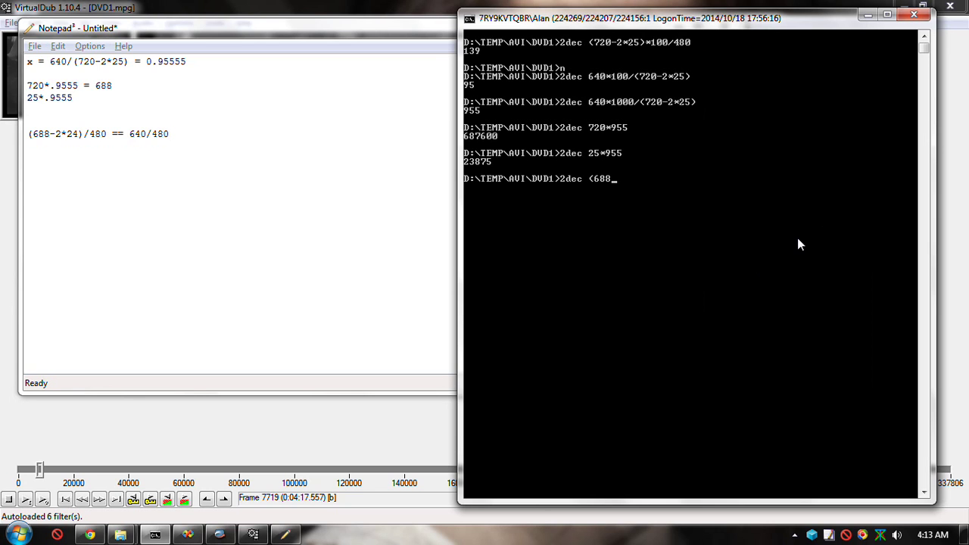
pyautogui.write('-2*24)/480')
pyautogui.press('Left')
pyautogui.press('Left')
pyautogui.press('Left')
pyautogui.press('Left')
pyautogui.write('*100')
pyautogui.press('Return')
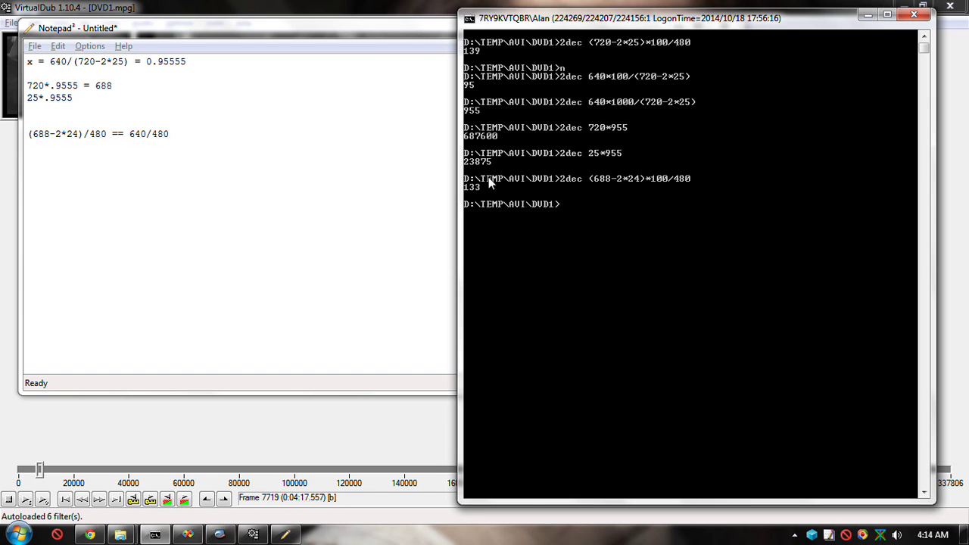
# Switch to VirtualDub, set the resize filter's absolute width to 688 pixels, and play the video with the updated filters
pyautogui.hotkey('alt', 'Tab')
pyautogui.press('Tab')
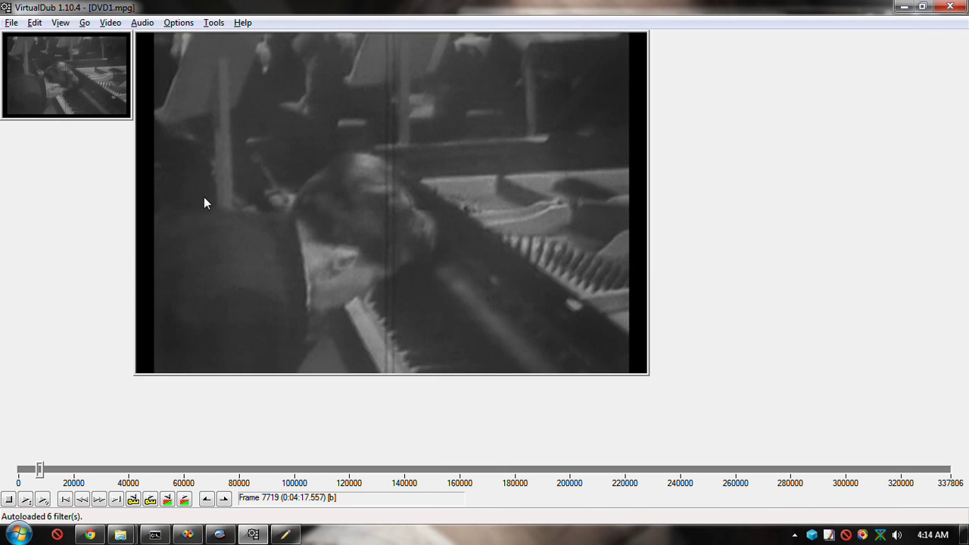
pyautogui.hotkey('ctrl', 'f')
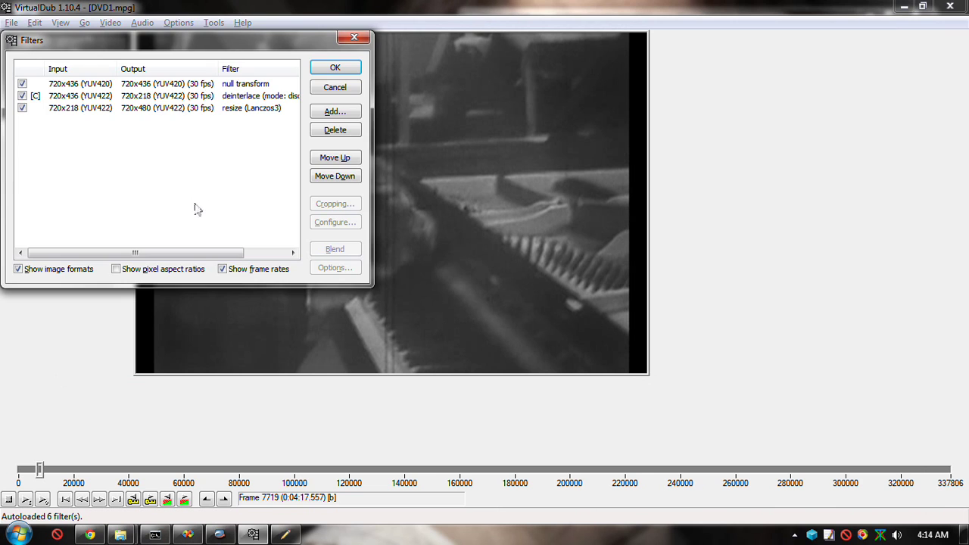
pyautogui.click(181, 108)
pyautogui.click(345, 222)
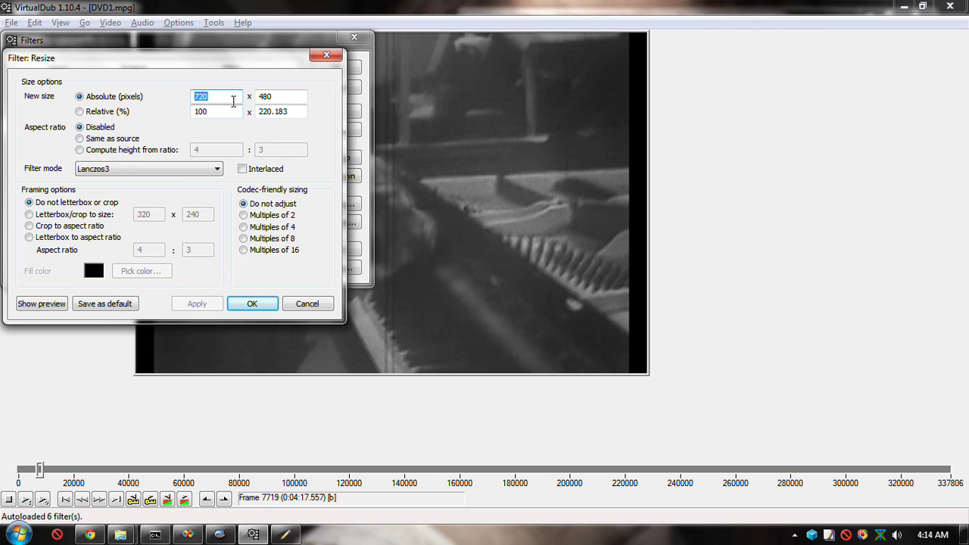
pyautogui.write('688')
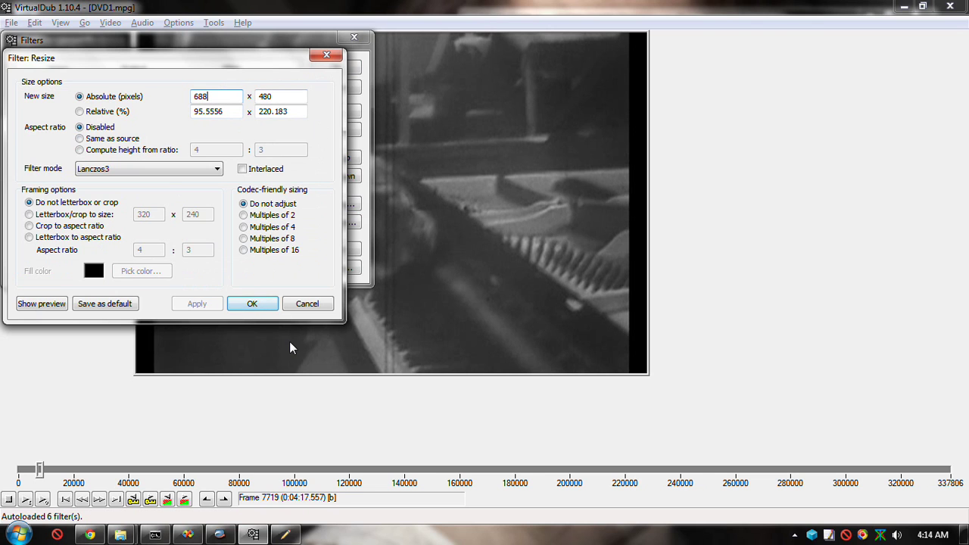
pyautogui.click(252, 304)
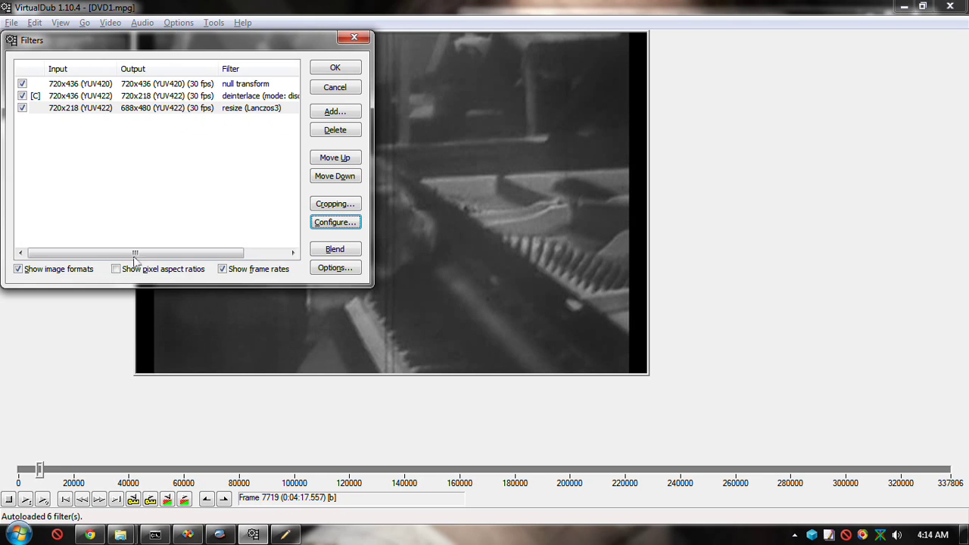
pyautogui.click(335, 67)
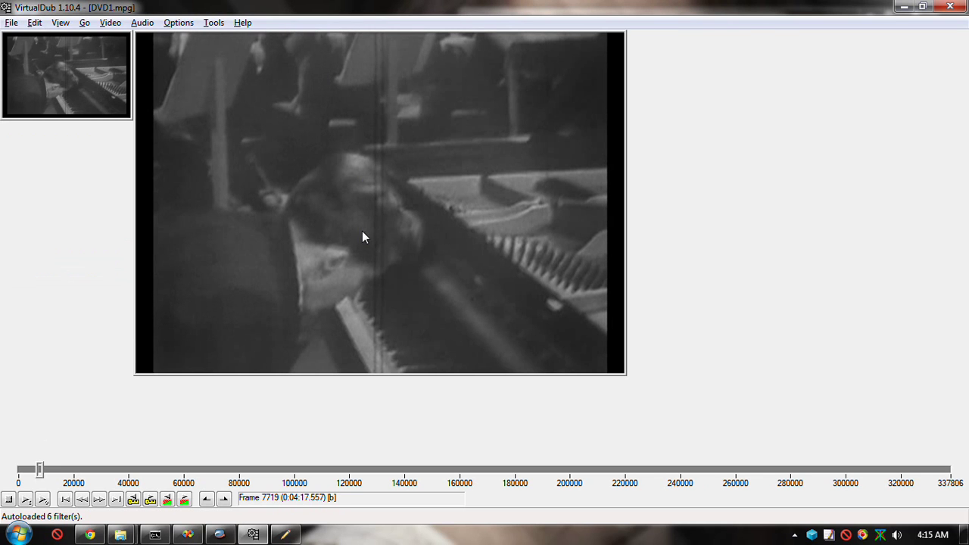
pyautogui.press('space')
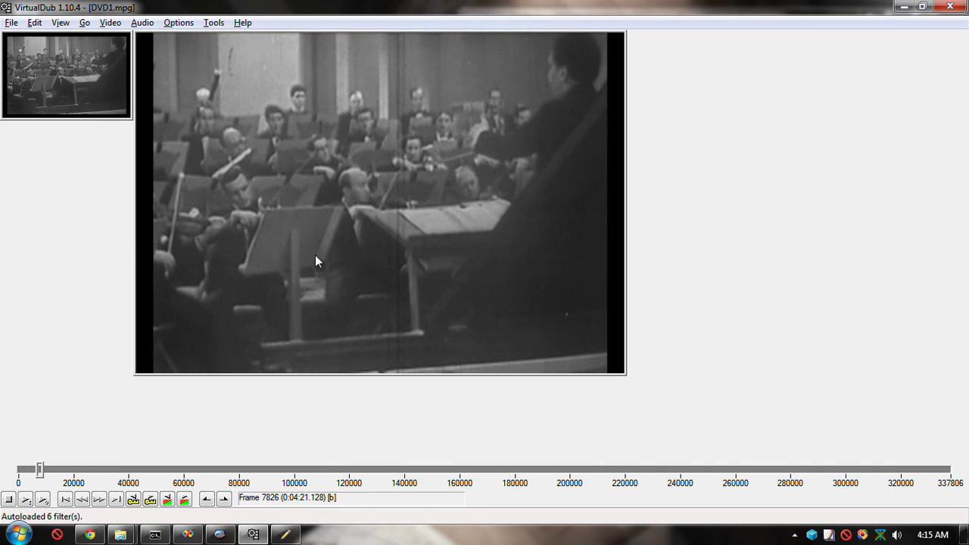
# Try an absolute width of 690 pixels in the resize filter and play the video
pyautogui.hotkey('ctrl', 'f')
pyautogui.click(120, 109)
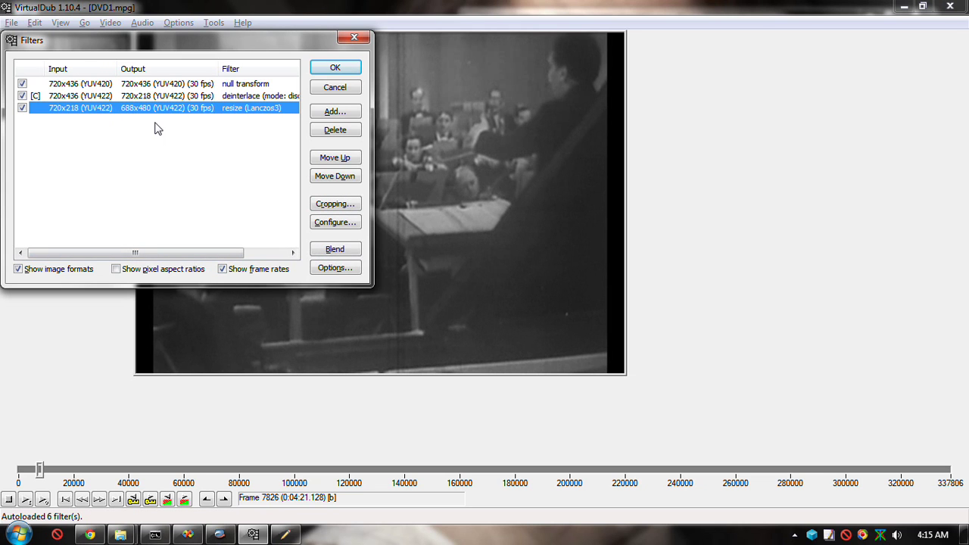
pyautogui.click(335, 222)
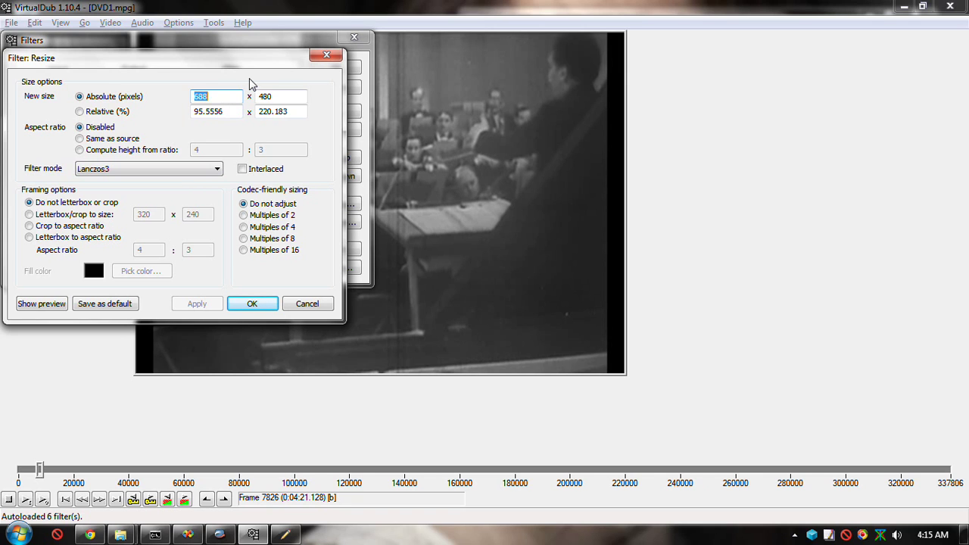
pyautogui.write('960')
pyautogui.press('BackSpace')
pyautogui.press('BackSpace')
pyautogui.write('69')
pyautogui.press('Return')
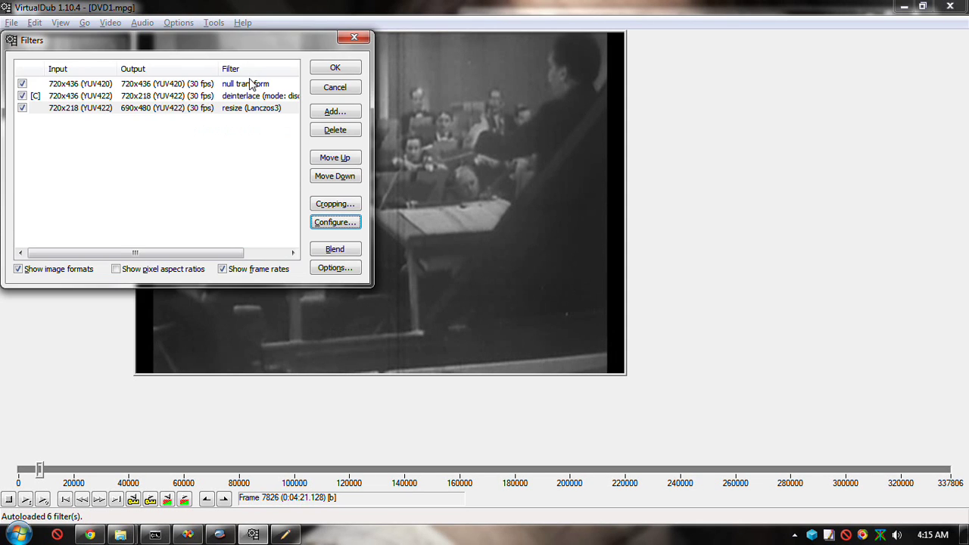
pyautogui.click(328, 68)
pyautogui.press('space')
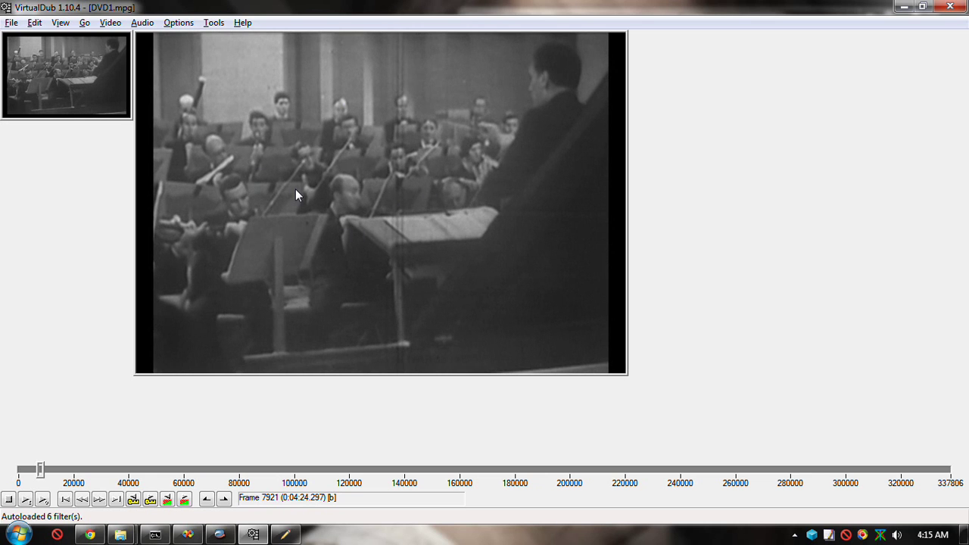
# Set the resize filter's absolute width to 688 pixels and accept the filter list
pyautogui.hotkey('ctrl', 'f')
pyautogui.click(149, 108)
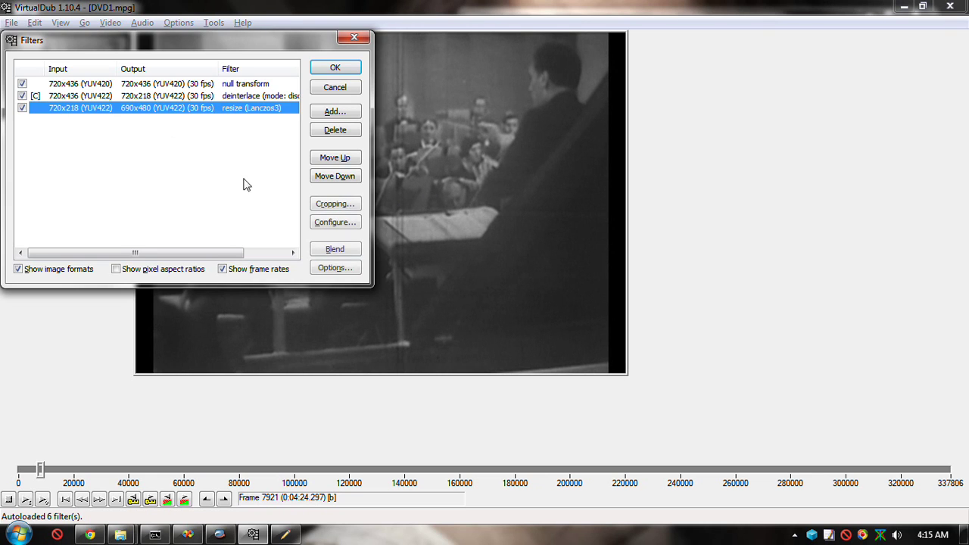
pyautogui.click(334, 223)
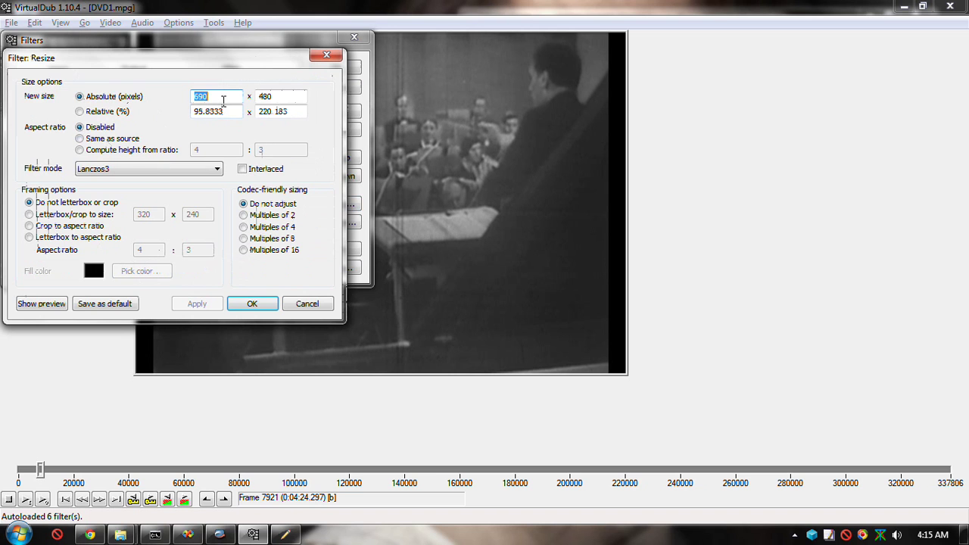
pyautogui.write('688')
pyautogui.press('Return')
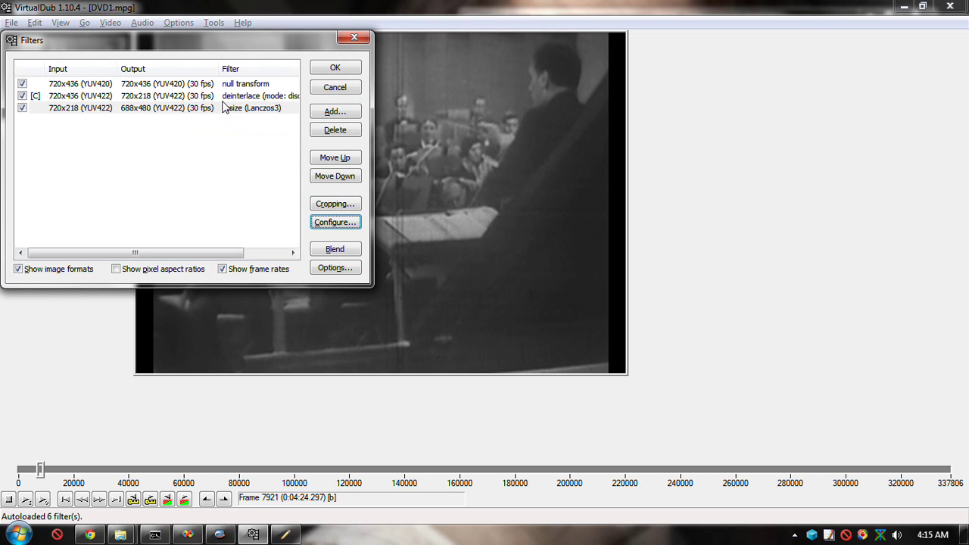
pyautogui.click(335, 67)
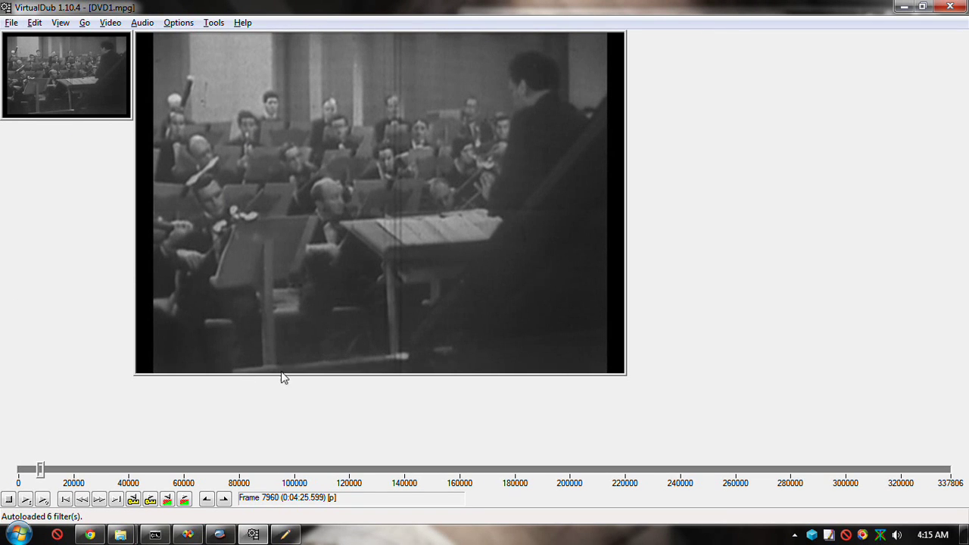
# Switch to the Windows Explorer window showing VIDEO_TS and open the VIDEO_TS folder of DISC 4
pyautogui.click(154, 534)
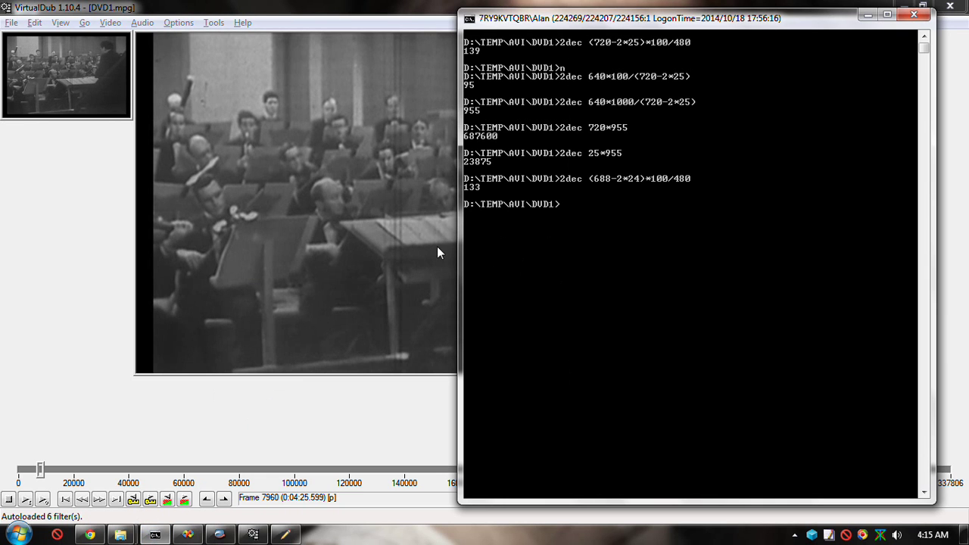
pyautogui.moveTo(120, 534)
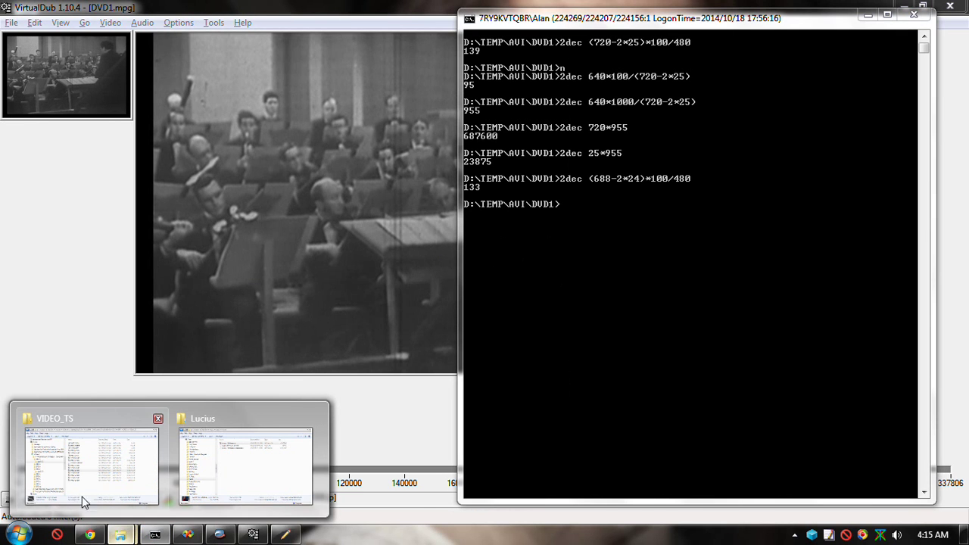
pyautogui.moveTo(80, 493)
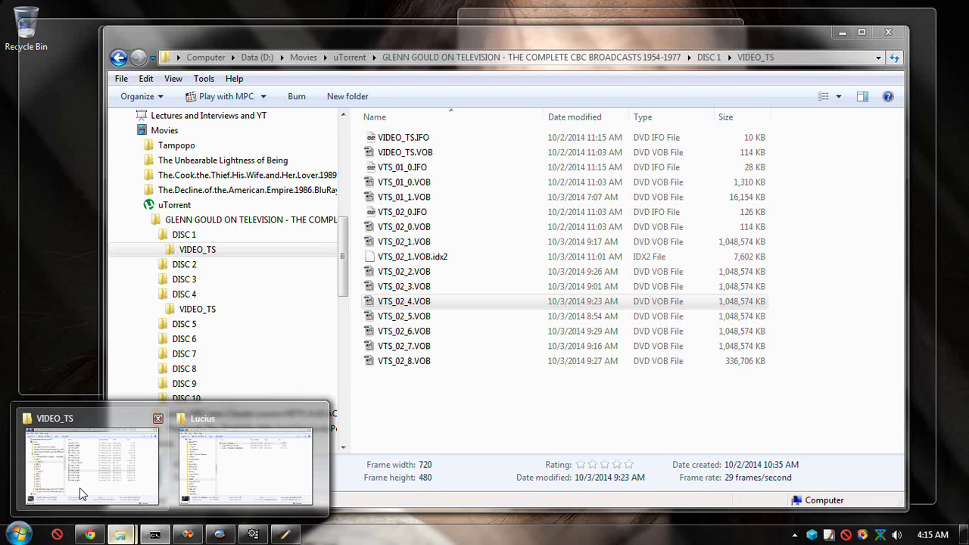
pyautogui.click(79, 488)
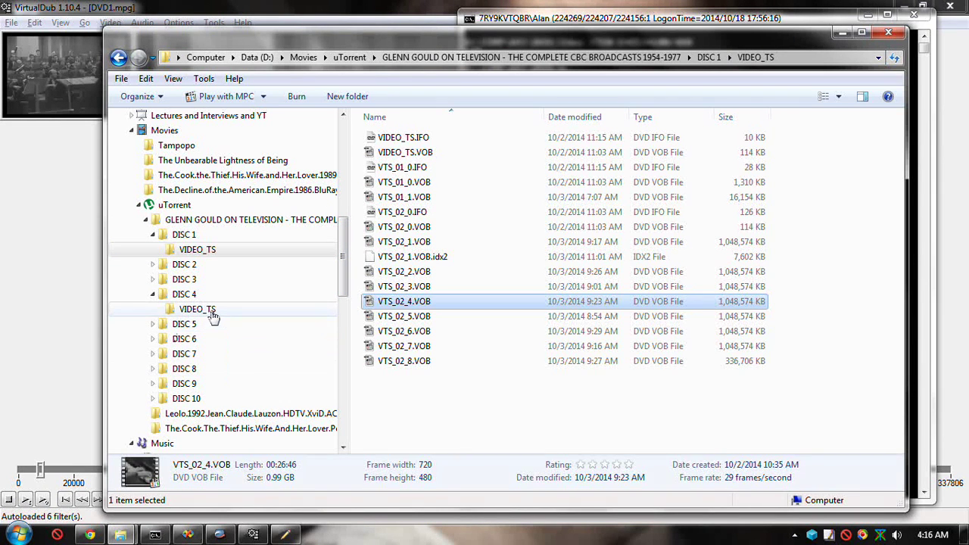
pyautogui.click(239, 303)
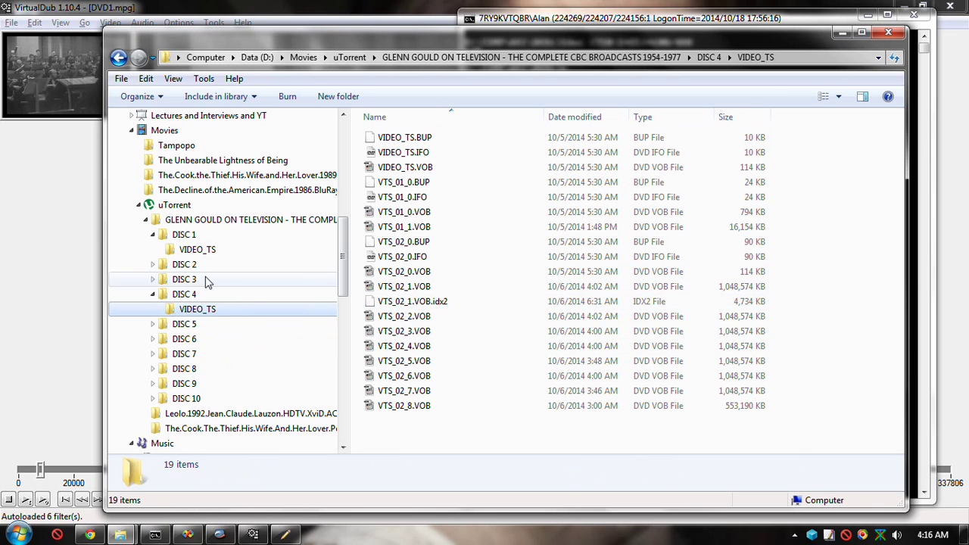
# Collapse the uTorrent and AVI folders and open the MP3 folder in D:\TEMP
pyautogui.click(140, 206)
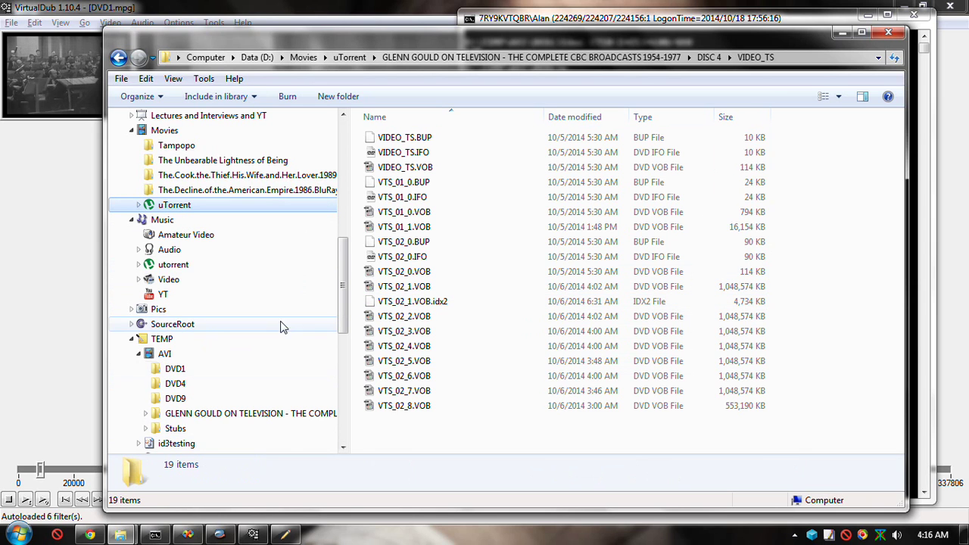
pyautogui.moveTo(344, 312); pyautogui.dragTo(344, 342)
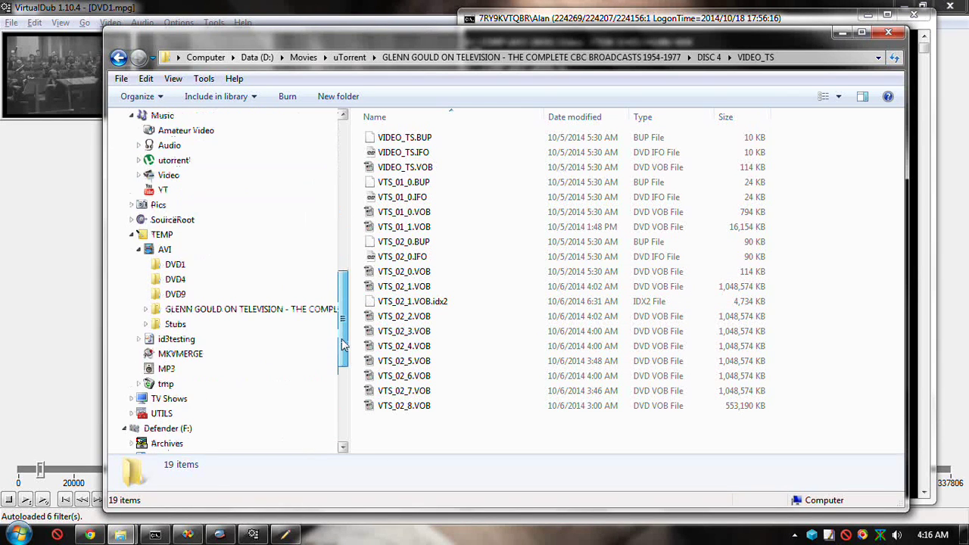
pyautogui.click(138, 252)
pyautogui.click(168, 295)
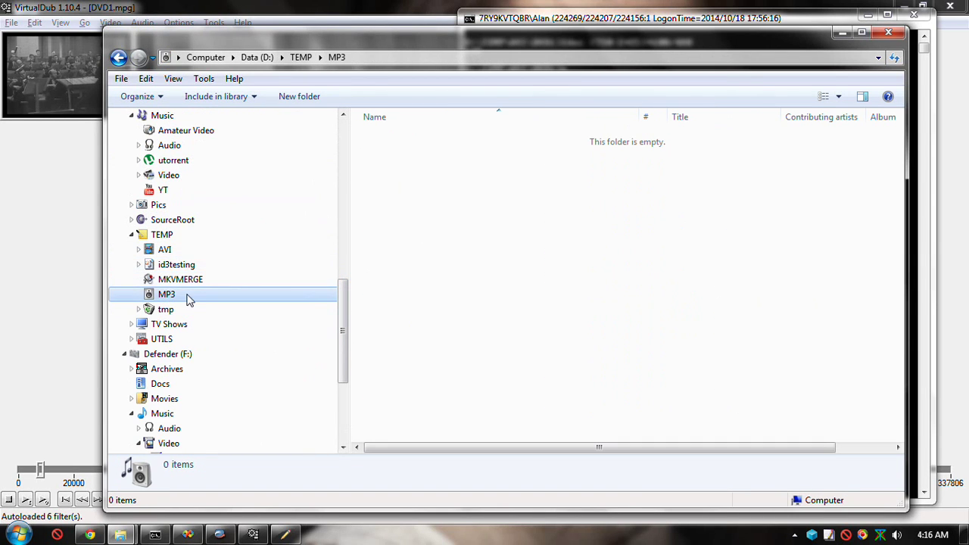
# Create links in D:\TEMP\MP3 to VTS_02_1.VOB through VTS_02_8.VOB from DISC 4's VIDEO_TS folder, and open the MP3 folder
pyautogui.moveTo(345, 353); pyautogui.dragTo(353, 288)
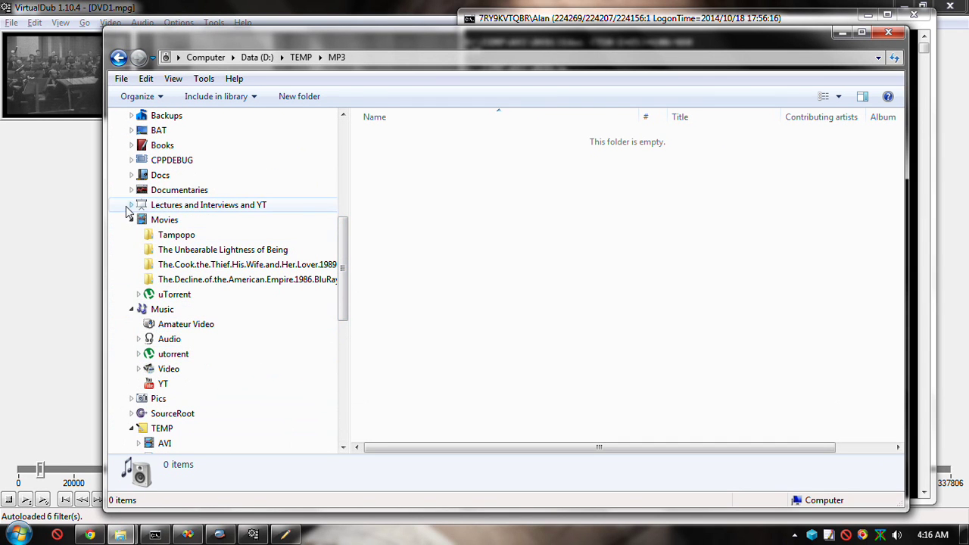
pyautogui.click(139, 293)
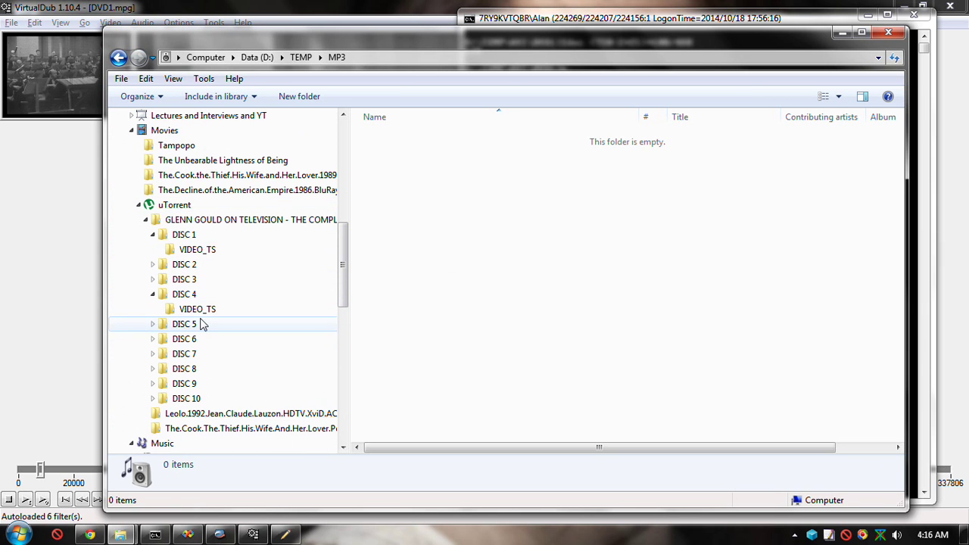
pyautogui.click(198, 310)
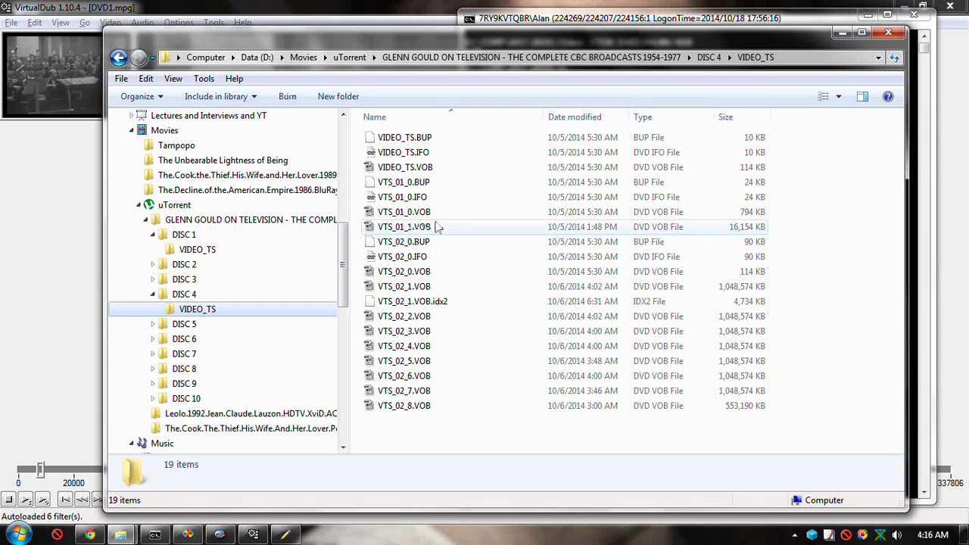
pyautogui.click(441, 274)
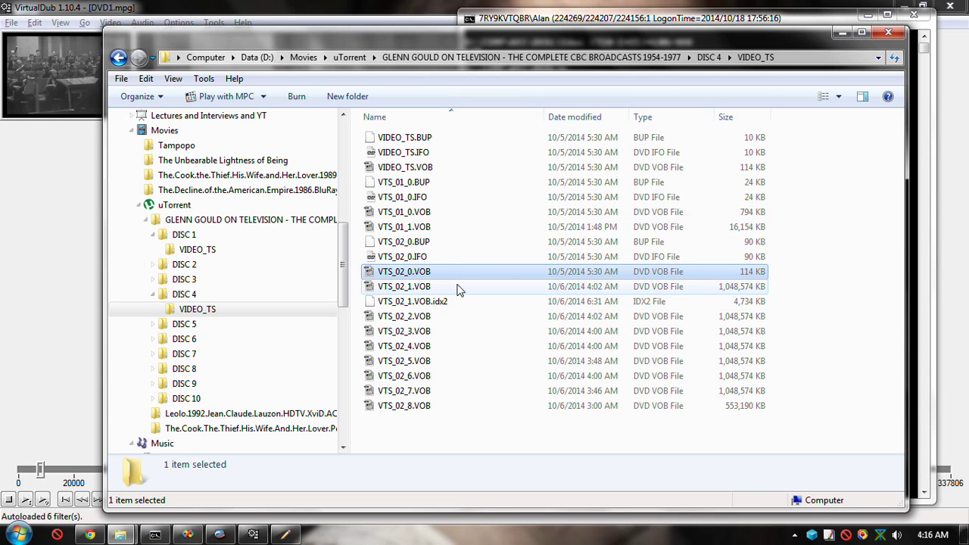
pyautogui.click(446, 291)
pyautogui.keyDown('ctrl'); pyautogui.click(449, 321); pyautogui.keyUp('ctrl')
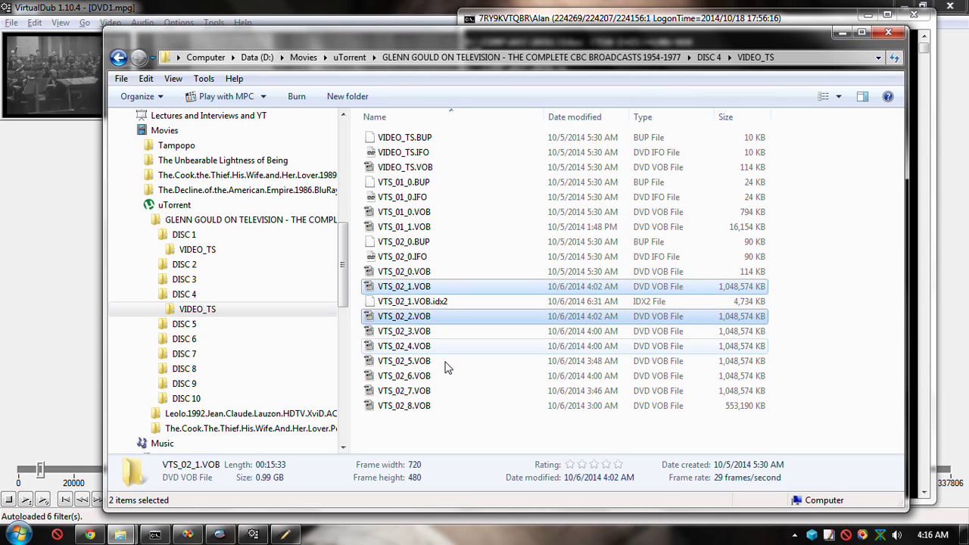
pyautogui.keyDown('ctrl'); pyautogui.keyDown('shift'); pyautogui.click(442, 408); pyautogui.keyUp('shift'); pyautogui.keyUp('ctrl')
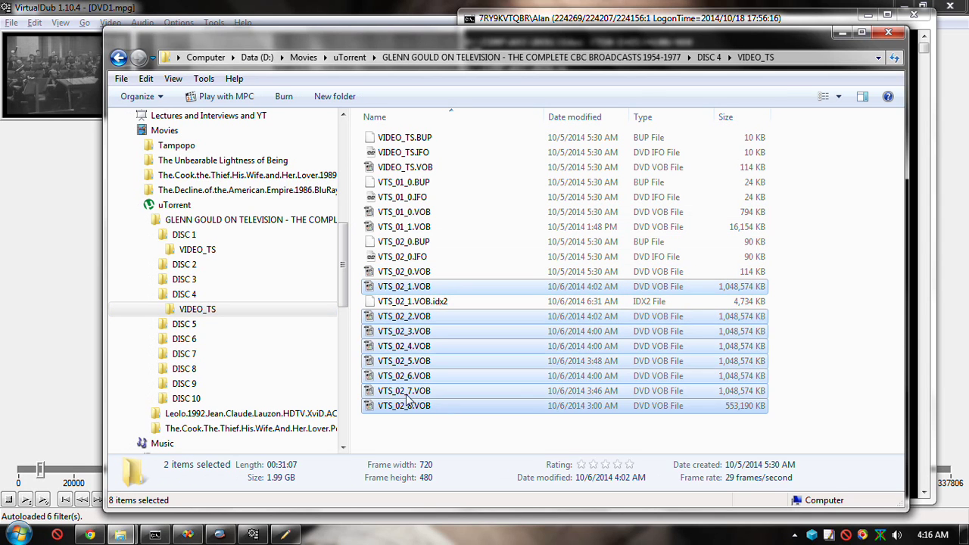
pyautogui.rightClick(430, 318)
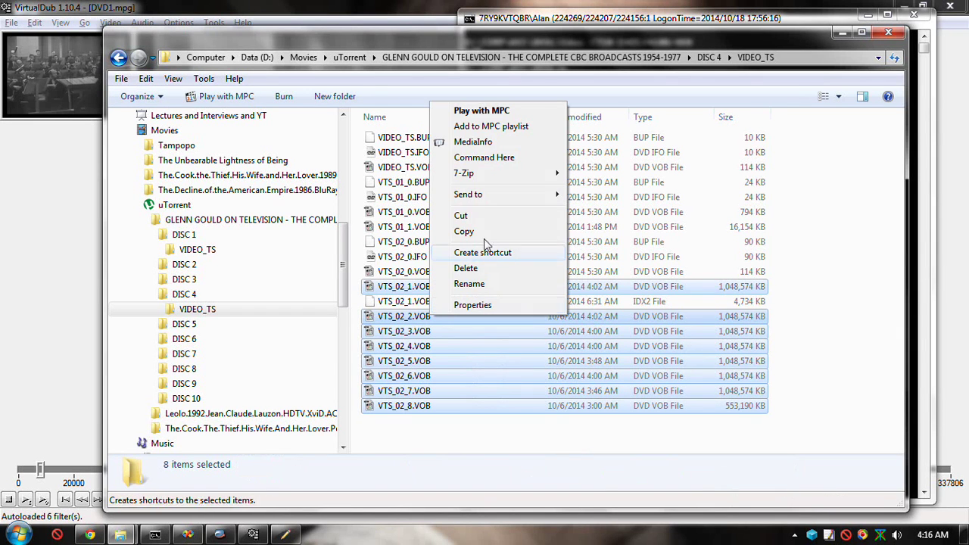
pyautogui.moveTo(492, 198)
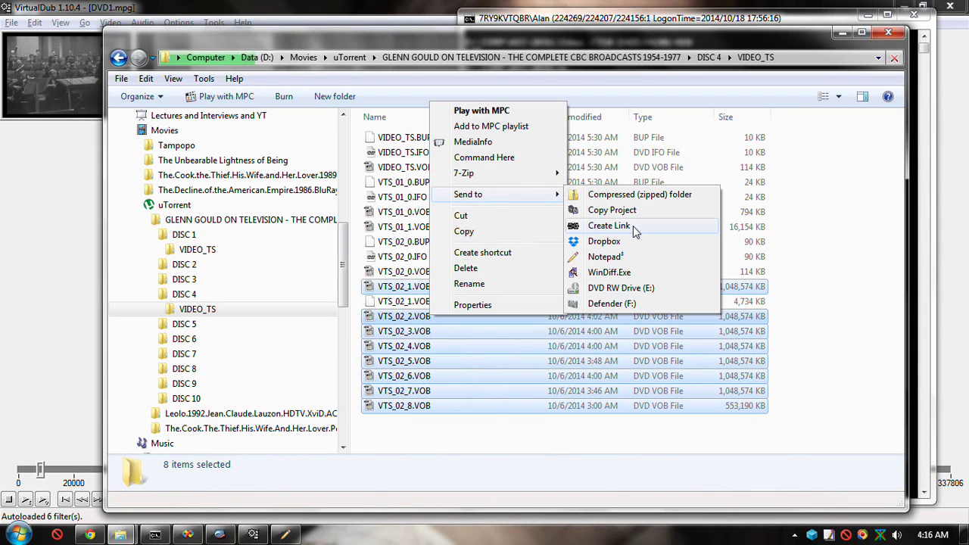
pyautogui.click(640, 167)
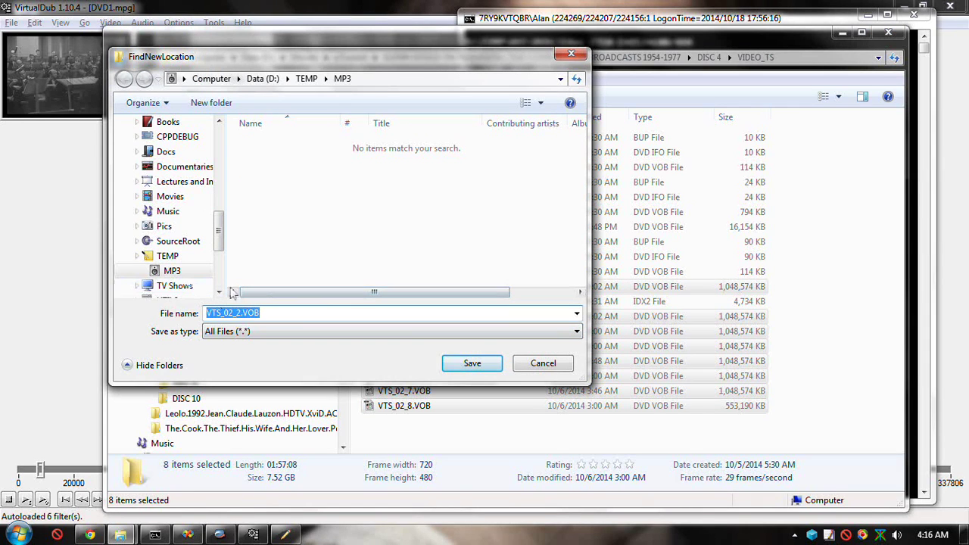
pyautogui.click(471, 363)
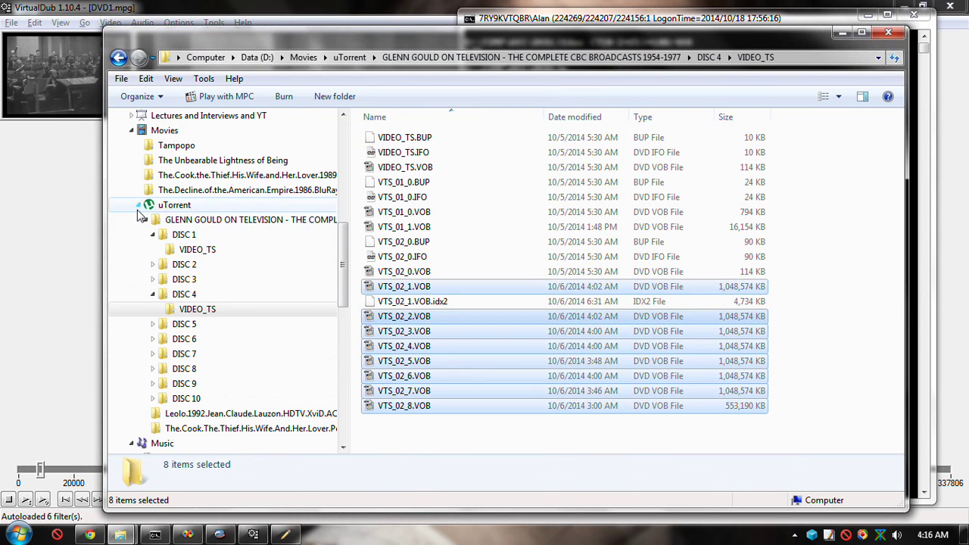
pyautogui.click(138, 204)
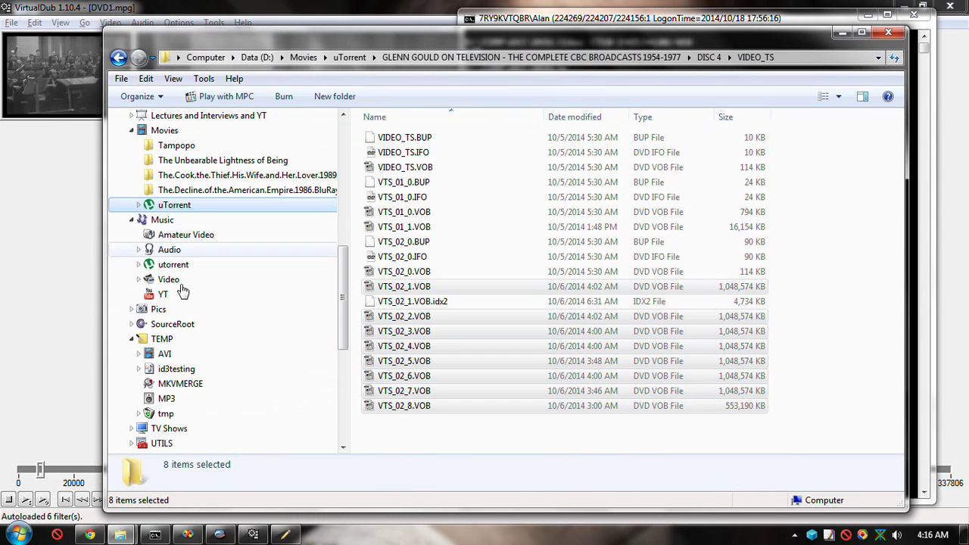
pyautogui.click(166, 398)
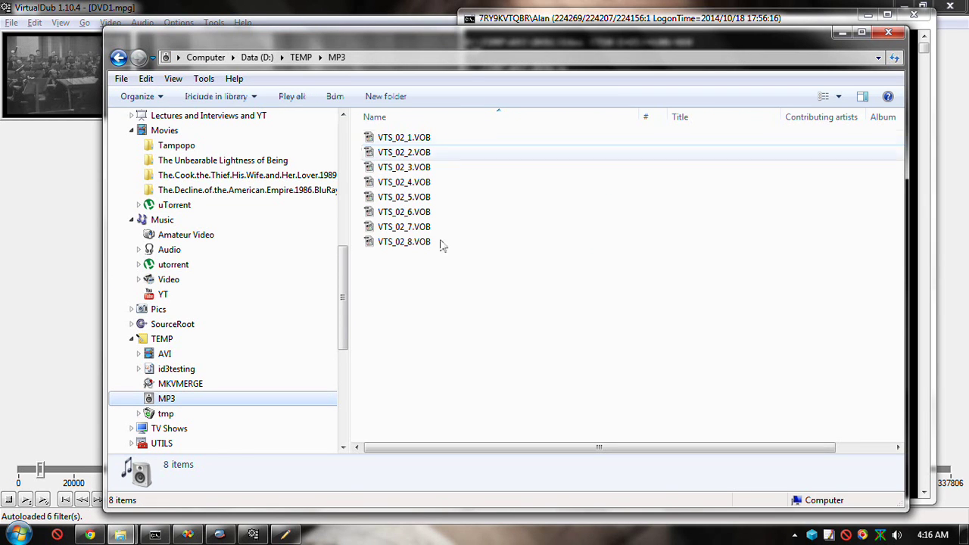
# Switch to the command prompt and change the working directory to D:\TEMP\MP3
pyautogui.click(920, 412)
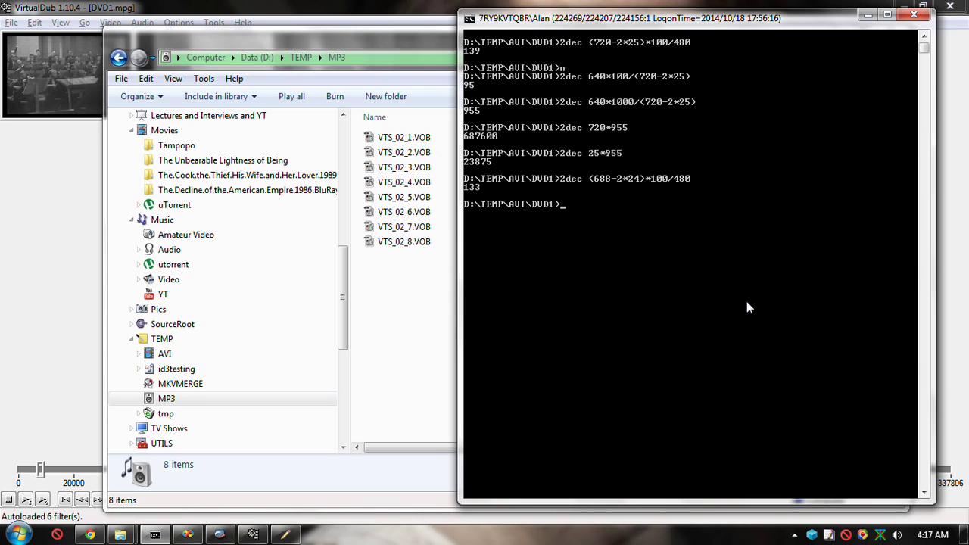
pyautogui.write('temp')
pyautogui.press('Return')
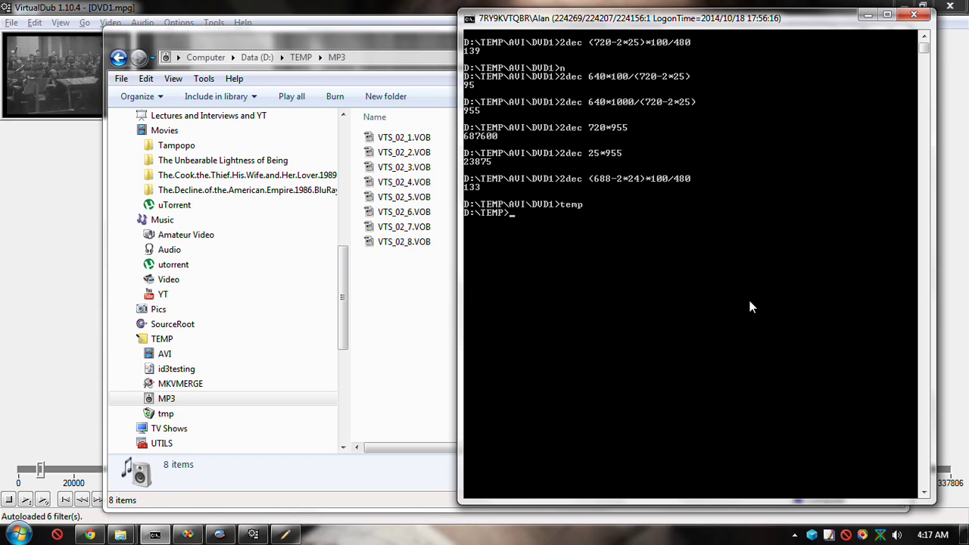
pyautogui.write('cd MP3')
pyautogui.press('Return')
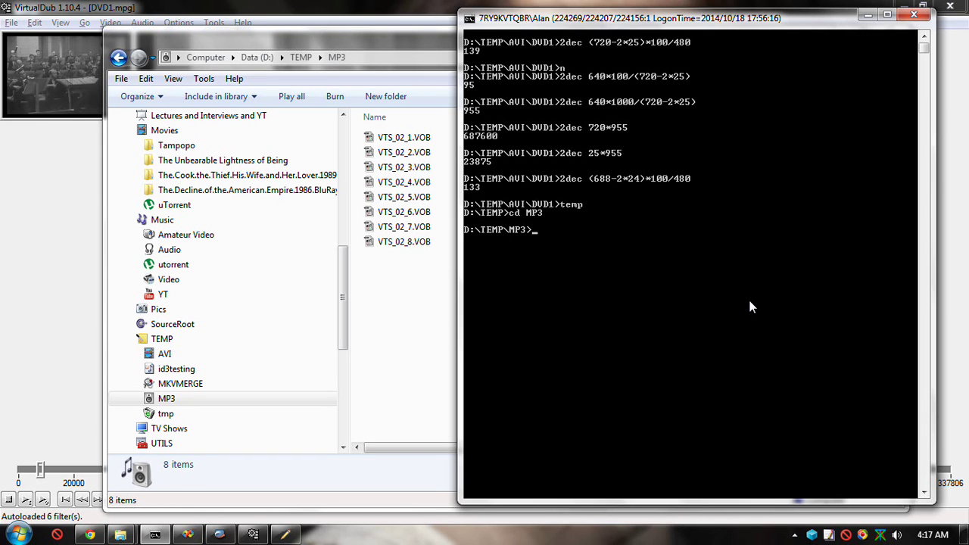
# Begin a binary copy command (copy /b) that joins VTS_02_1.VOB through VTS_02_4.VOB with plus signs
pyautogui.write('copy /b')
pyautogui.press('Tab')
pyautogui.press('Tab')
pyautogui.write('+9')
pyautogui.press('BackSpace')
pyautogui.press('Tab')
pyautogui.press('Tab')
pyautogui.press('Tab')
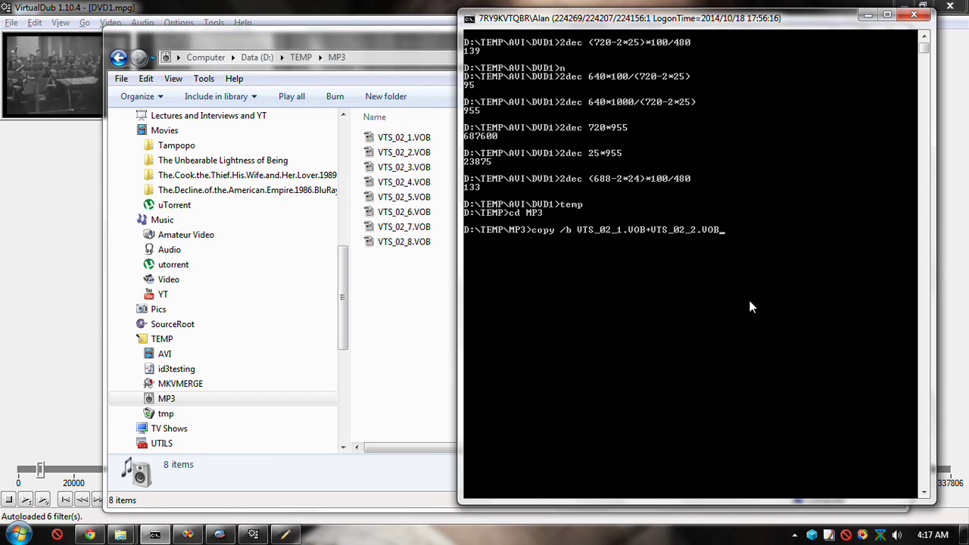
pyautogui.write('+')
pyautogui.press('Tab')
pyautogui.press('Tab')
pyautogui.press('Tab')
pyautogui.write('+')
pyautogui.press('Tab')
pyautogui.press('Tab')
pyautogui.press('Tab')
pyautogui.press('Tab')
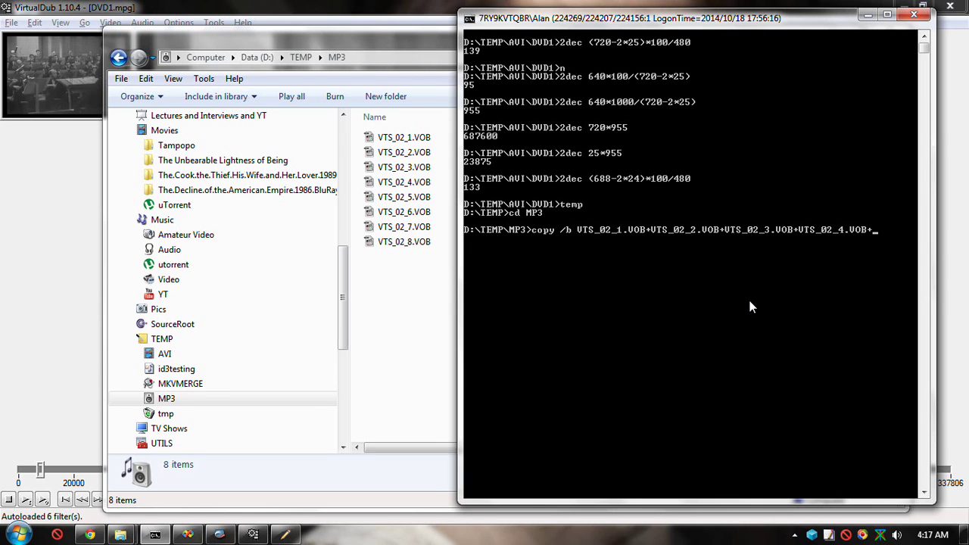
# Append VTS_02_5.VOB through VTS_02_8.VOB to the copy command, set DVD4.mpg as the output file, and run it
pyautogui.write('+')
pyautogui.hotkey('shift', 'Tab')
pyautogui.hotkey('shift', 'Tab')
pyautogui.hotkey('shift', 'Tab')
pyautogui.write('+')
pyautogui.hotkey('shift', 'Tab')
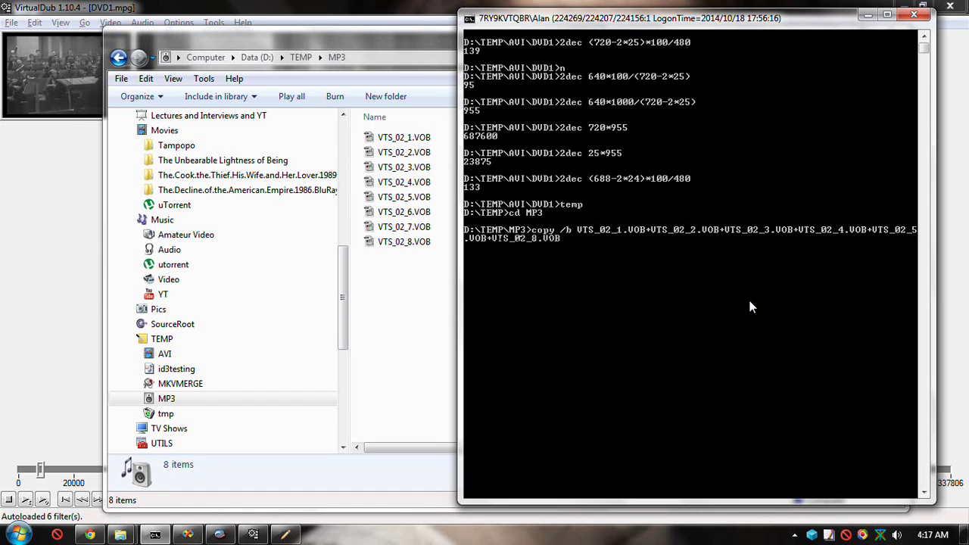
pyautogui.hotkey('shift', 'Tab')
pyautogui.hotkey('shift', 'Tab')
pyautogui.write('+')
pyautogui.hotkey('shift', 'Tab')
pyautogui.hotkey('shift', 'Tab')
pyautogui.write('+')
pyautogui.hotkey('shift', 'Tab')
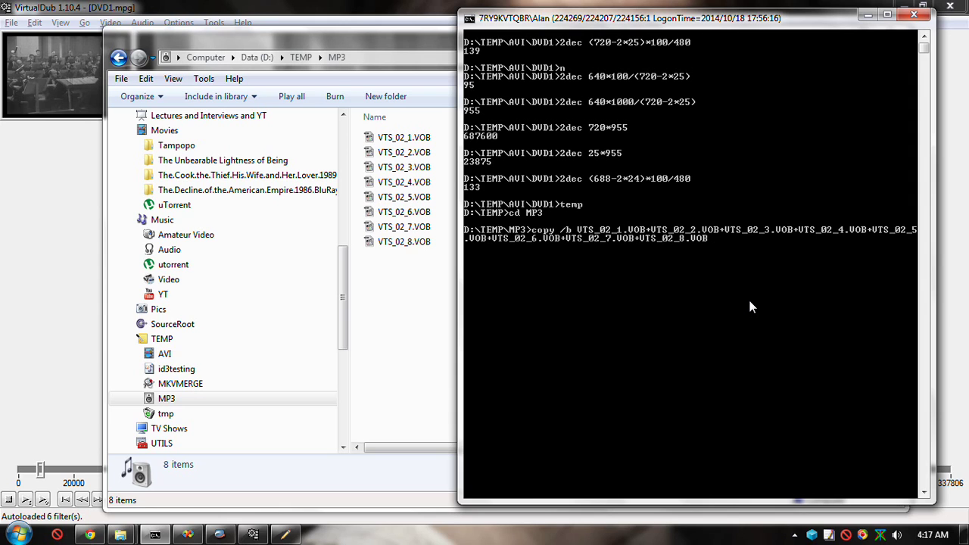
pyautogui.write('DVD4.mpg')
pyautogui.press('Return')
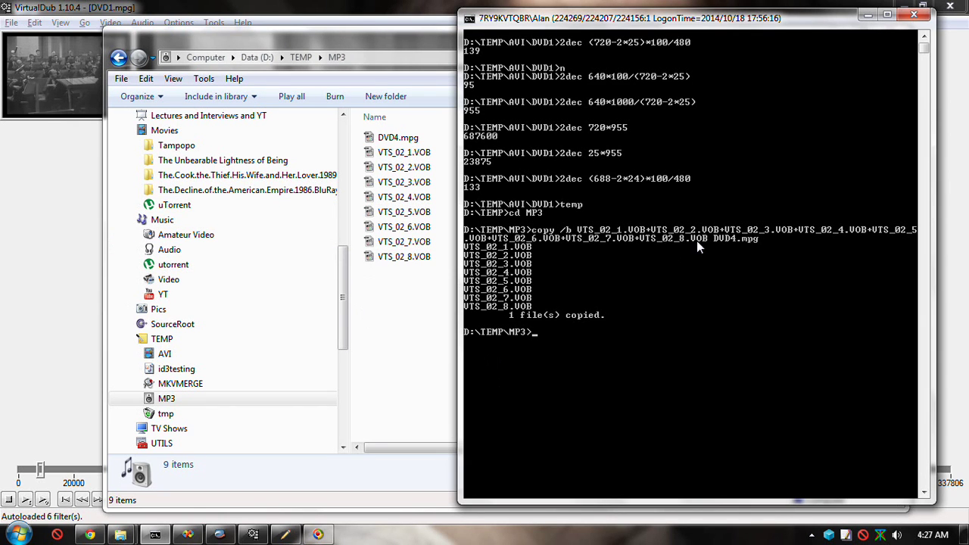
# List the folder and move DVD4.mpg to DISK 4 inside ..\AVI\GLENN GOULD ON TELEVISION - THE COMPLETE CBC BROADCASTS 1954-1977.XviD.AC3
pyautogui.write('dir')
pyautogui.press('Return')
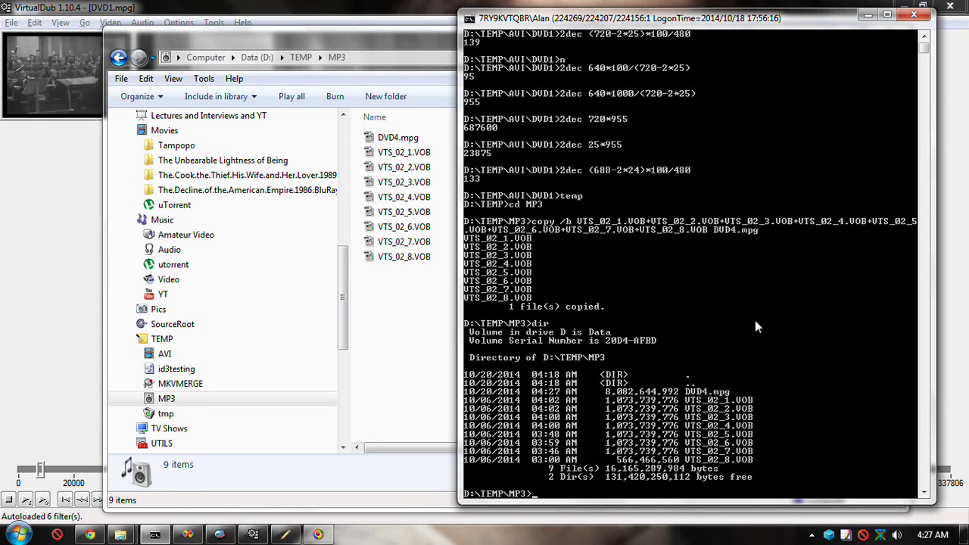
pyautogui.write('move DVD4.mpg ..\\ch')
pyautogui.press('Tab')
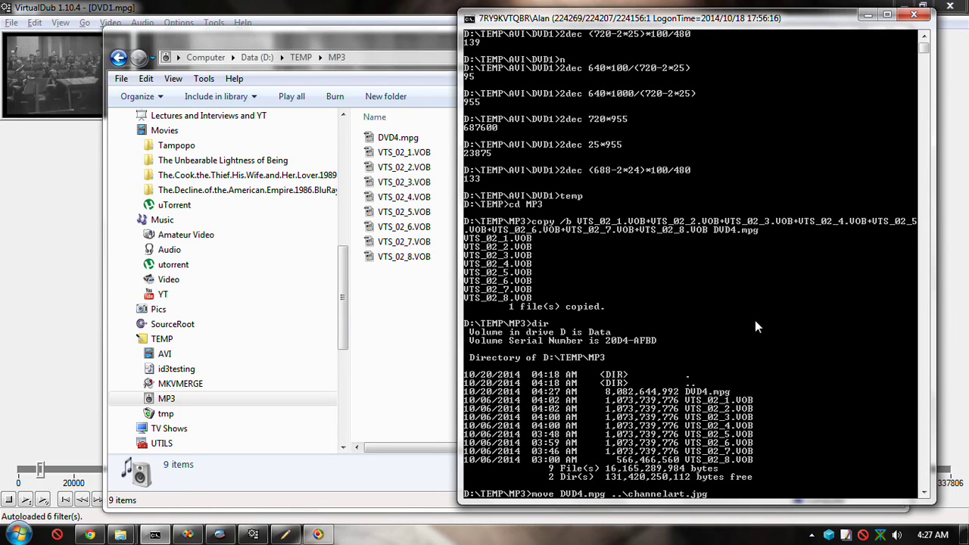
pyautogui.hotkey('shift', 'Tab')
pyautogui.write('\\')
pyautogui.press('Tab')
pyautogui.press('Tab')
pyautogui.press('Tab')
pyautogui.press('Tab')
pyautogui.press('Tab')
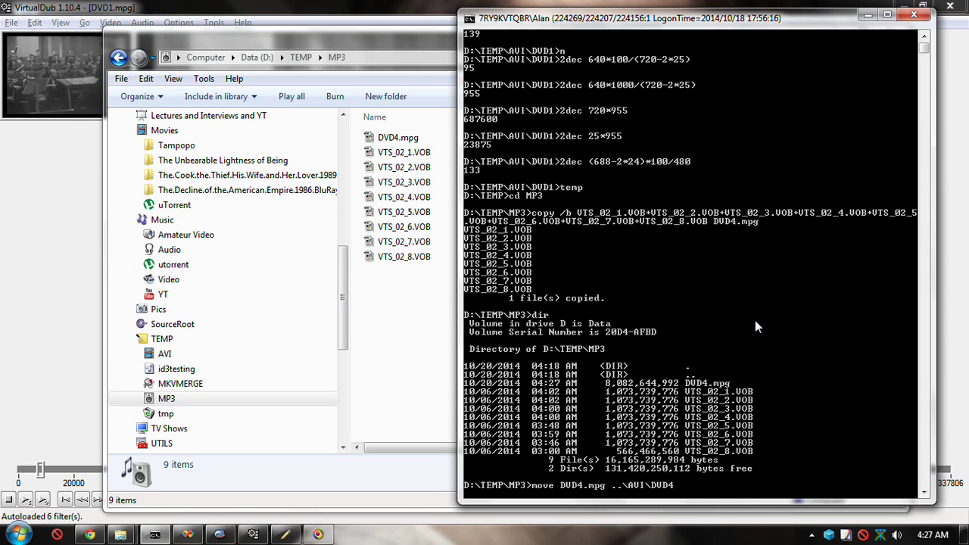
pyautogui.hotkey('shift', 'Tab')
pyautogui.press('Tab')
pyautogui.press('Tab')
pyautogui.press('Tab')
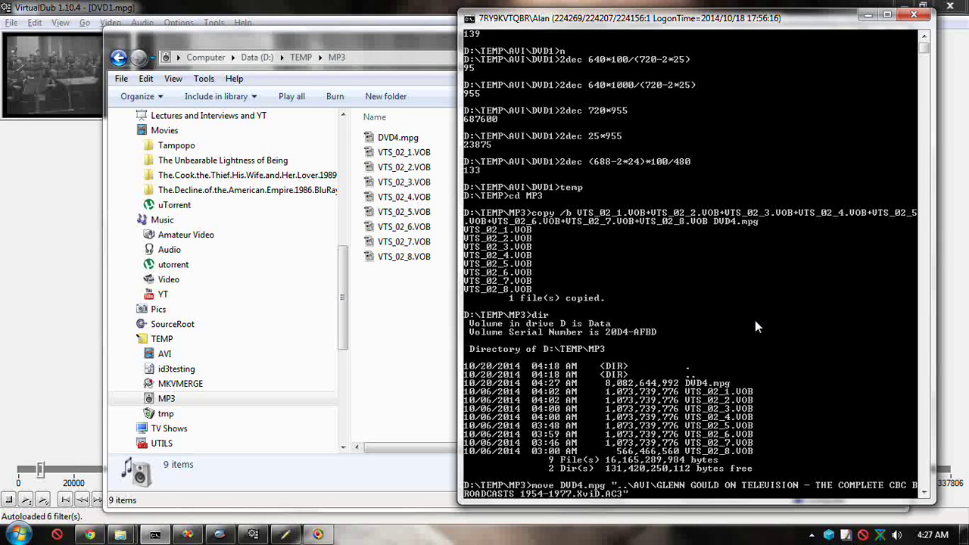
pyautogui.write('\\dvd4')
pyautogui.press('BackSpace')
pyautogui.press('BackSpace')
pyautogui.press('BackSpace')
pyautogui.press('BackSpace')
pyautogui.press('BackSpace')
pyautogui.write('\\di')
pyautogui.press('Tab')
pyautogui.press('Return')
# List the contents of D:\TEMP\MP3 and delete all files in it with del *.*, confirming the deletion
pyautogui.write('dir')
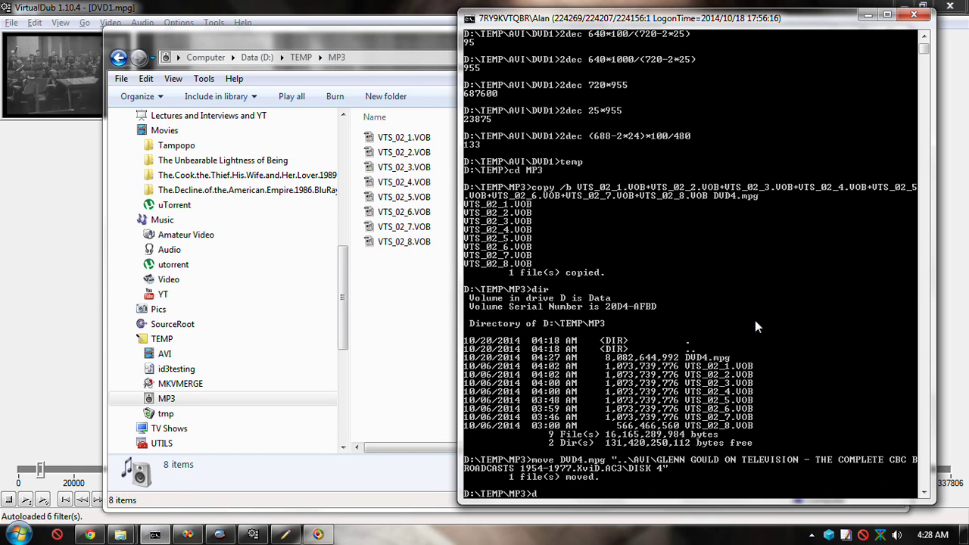
pyautogui.press('Return')
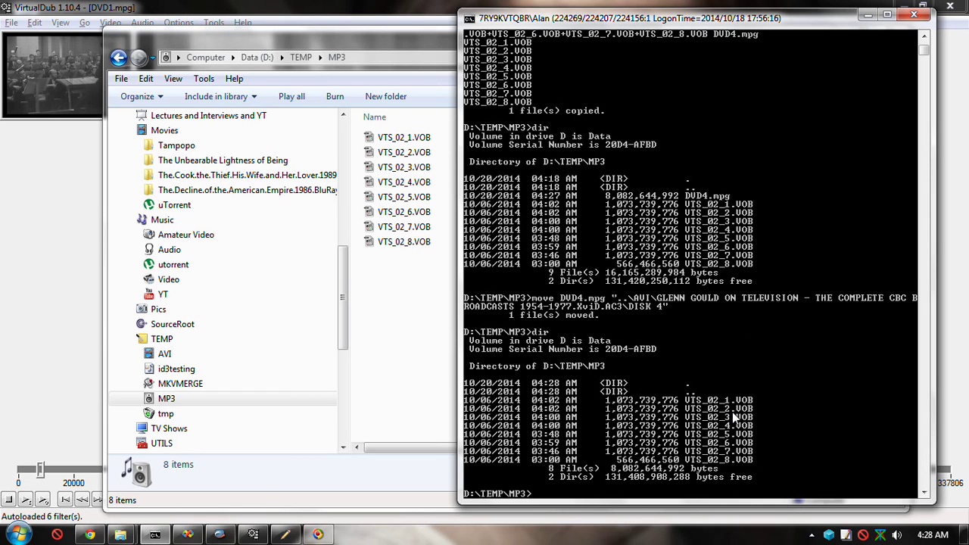
pyautogui.write('del *.*')
pyautogui.press('Return')
pyautogui.write('y')
pyautogui.press('Return')
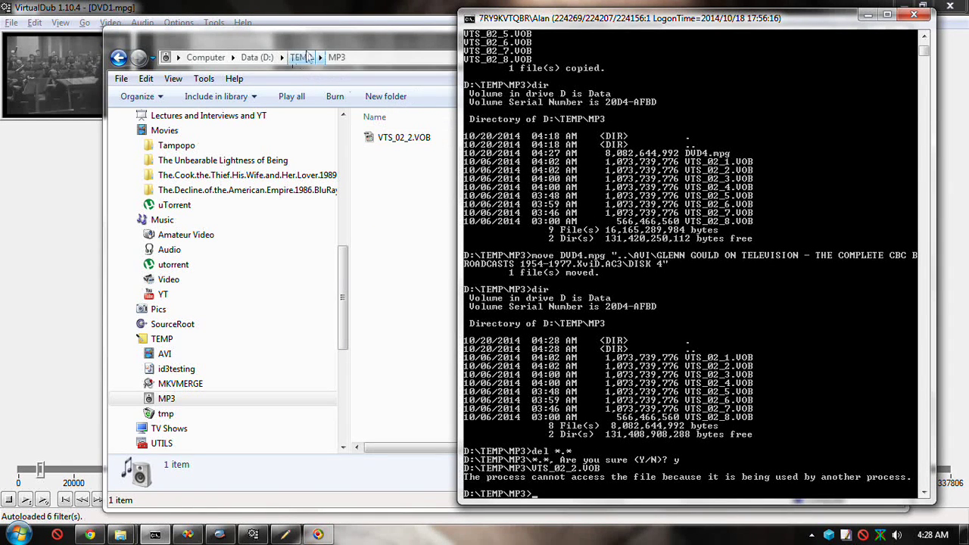
# Close the Explorer window showing the MP3 folder and try again to delete all files in D:\TEMP\MP3
pyautogui.click(361, 39)
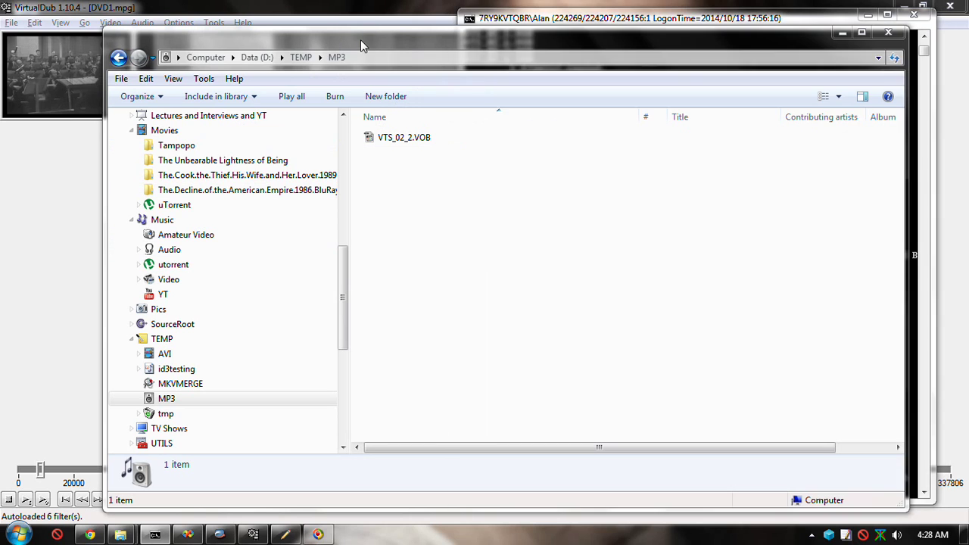
pyautogui.click(887, 33)
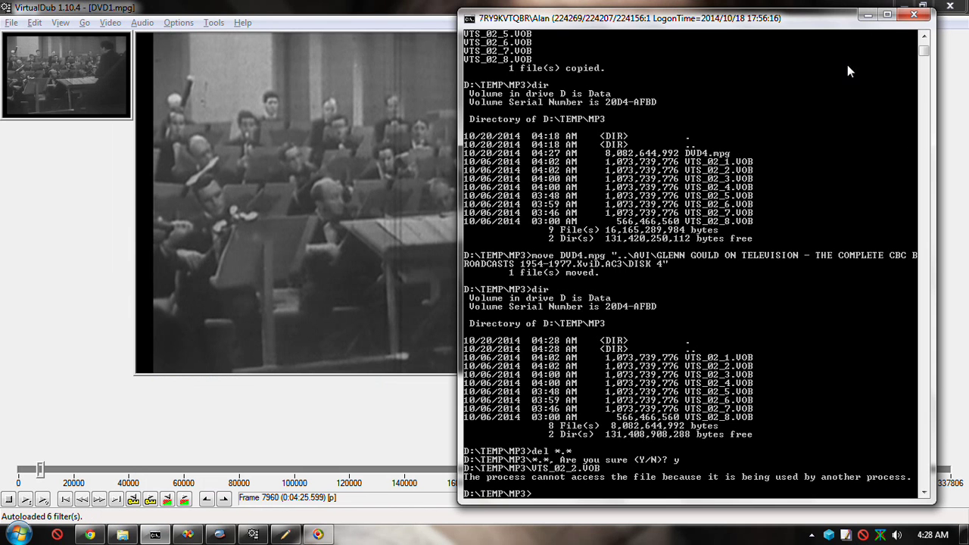
pyautogui.write('del *.*')
pyautogui.press('Return')
pyautogui.write('y')
pyautogui.press('Return')
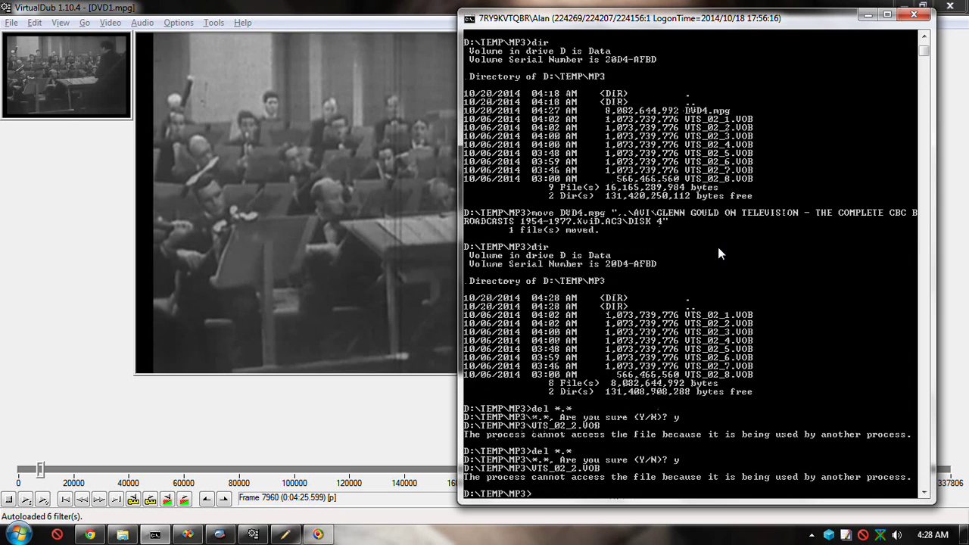
# List the files remaining in D:\TEMP\MP3
pyautogui.write('dir')
pyautogui.press('Return')
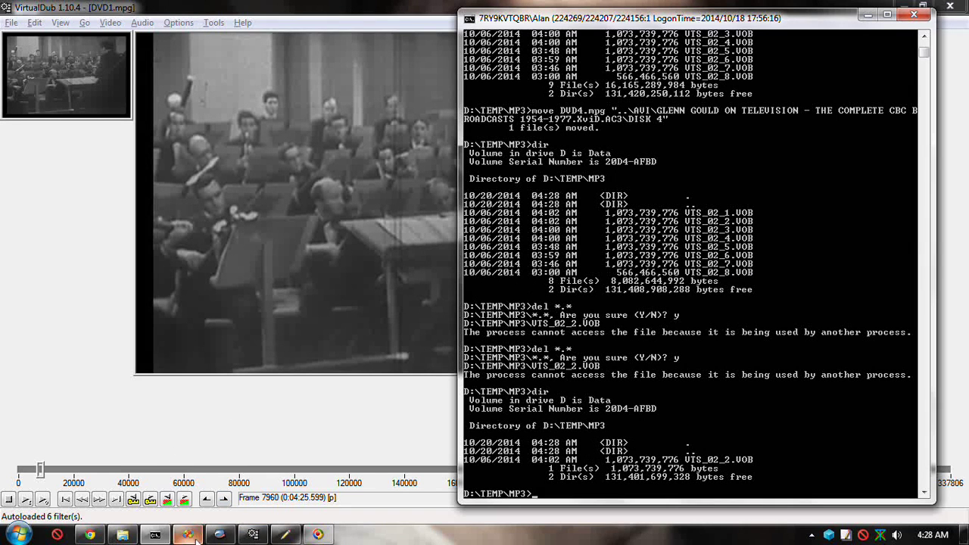
pyautogui.moveTo(125, 539)
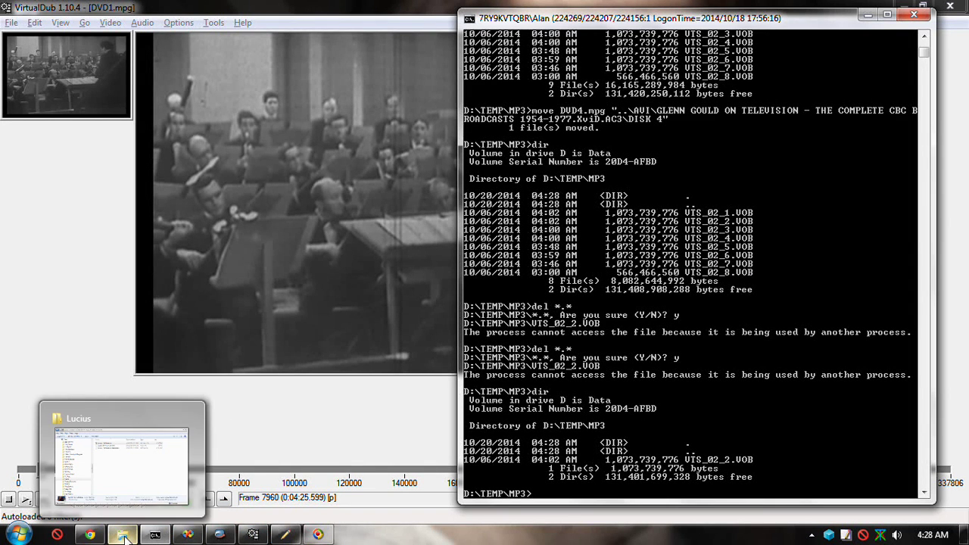
# Close the untitled Notepad calculations and discard the unsaved changes
pyautogui.moveTo(109, 458)
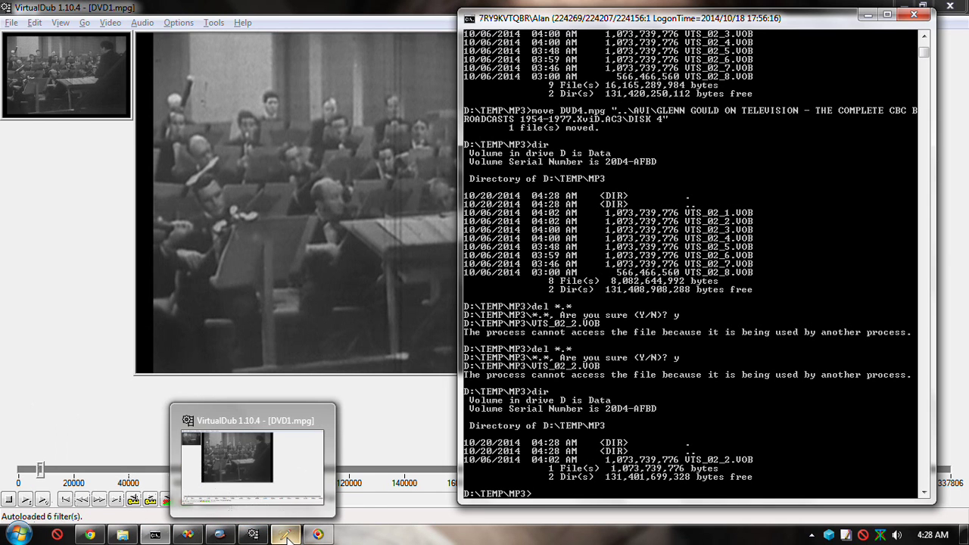
pyautogui.click(286, 536)
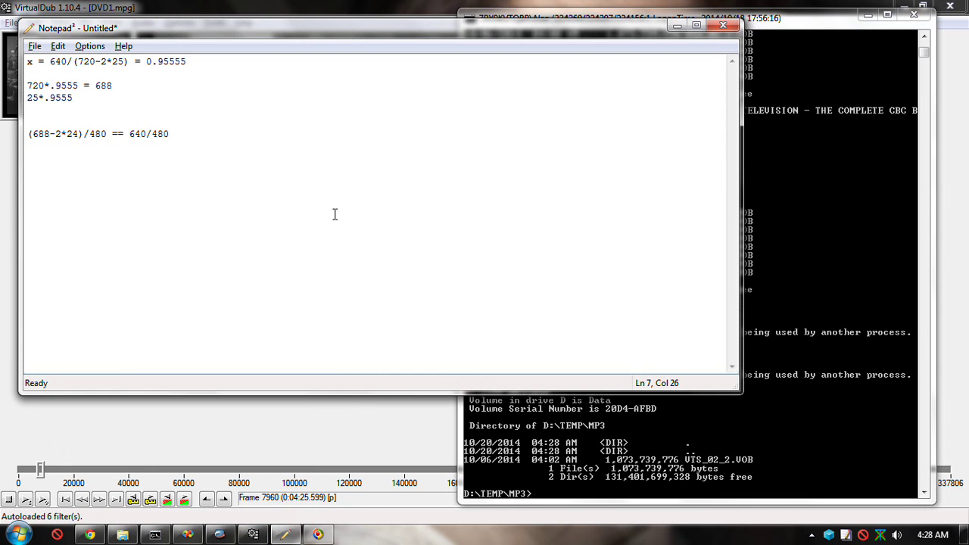
pyautogui.click(722, 25)
pyautogui.click(509, 327)
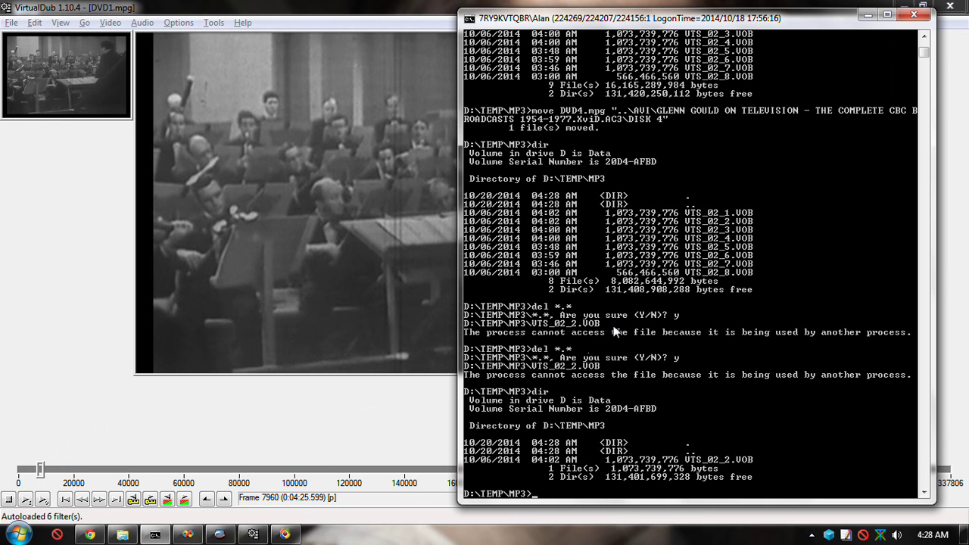
# Delete all remaining files in D:\TEMP\MP3 with del *.*, confirm the deletion, and list the folder
pyautogui.write('del *.*')
pyautogui.press('Return')
pyautogui.write('y')
pyautogui.press('Return')
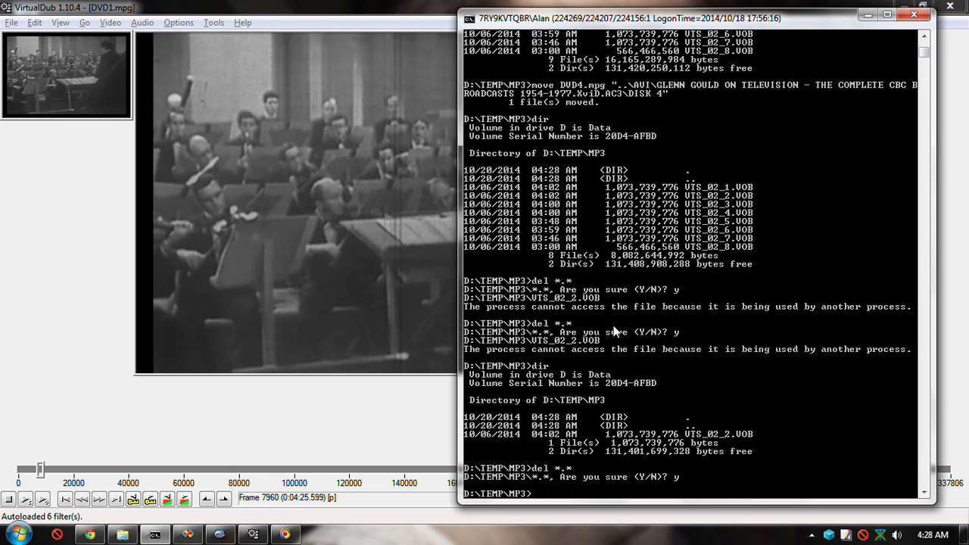
pyautogui.write('dir')
pyautogui.press('Return')
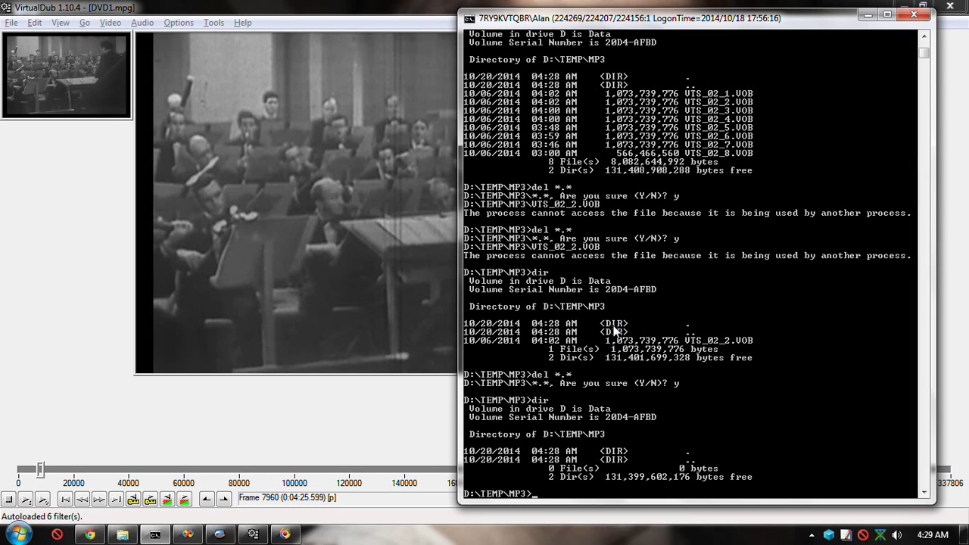
# Change to DISK 4 inside AVI\GLENN GOULD ON TELEVISION - THE COMPLETE CBC BROADCASTS 1954-1977.XviD.AC3 and list its contents
pyautogui.write('b')
pyautogui.press('Return')
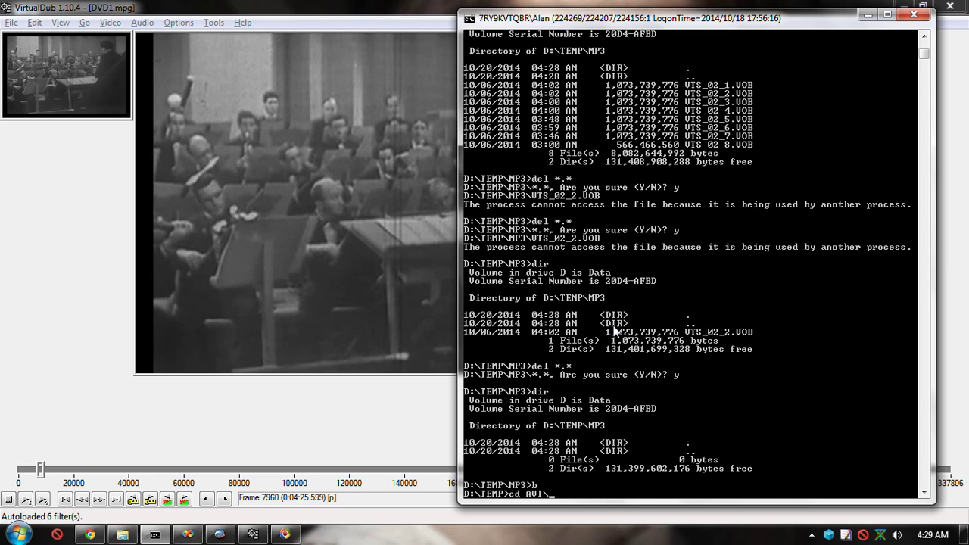
pyautogui.press('Tab')
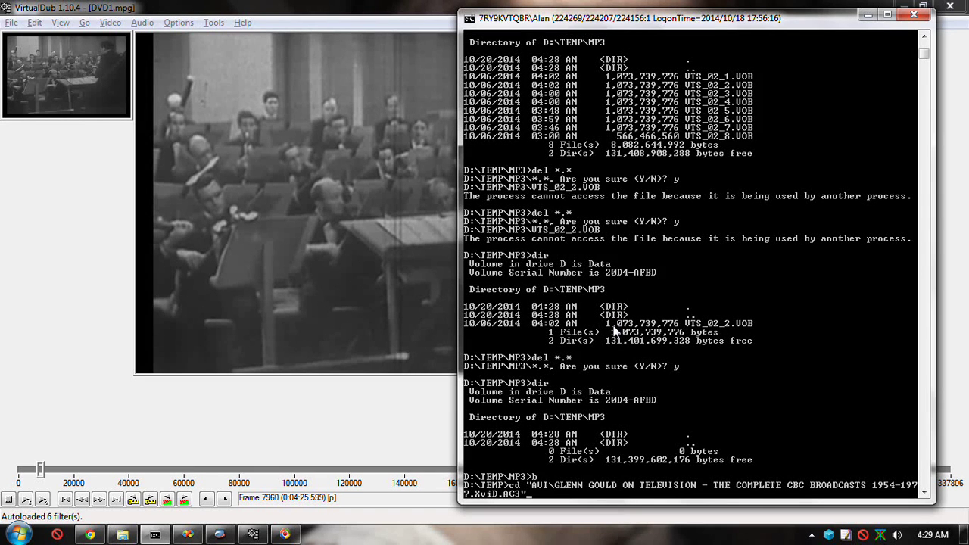
pyautogui.write('\\d')
pyautogui.press('Tab')
pyautogui.press('Return')
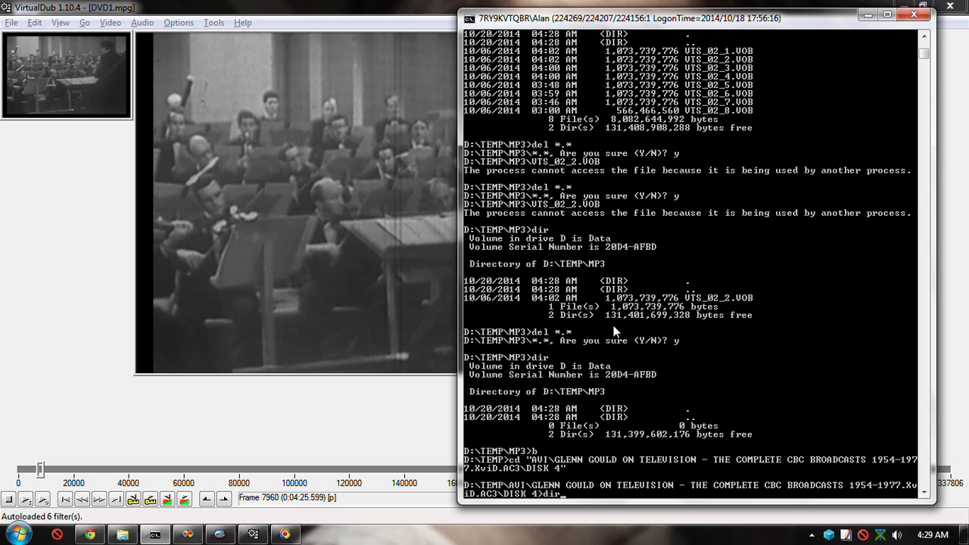
pyautogui.write('dir')
pyautogui.press('Return')
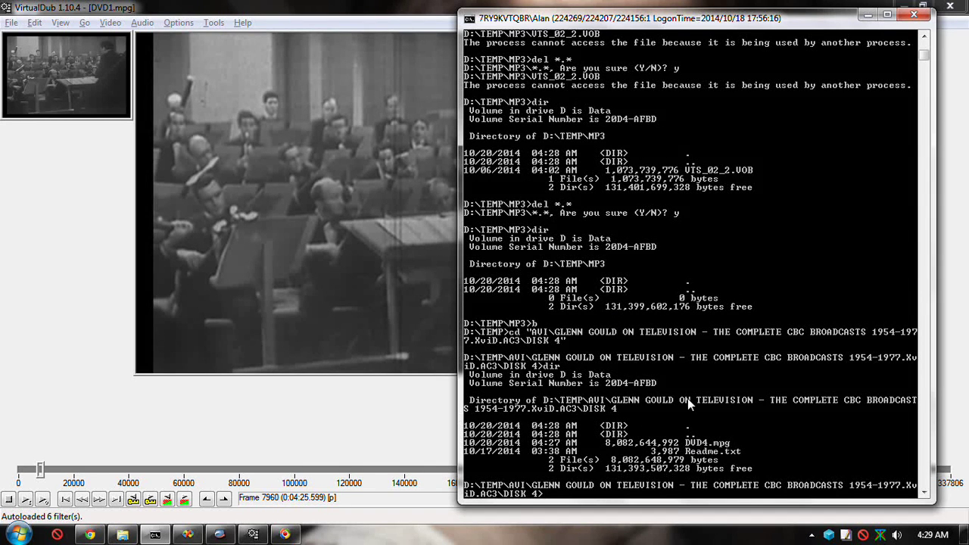
# Switch to Windows Explorer and open DISK 4 in the Glenn Gould folder under D:\TEMP\AVI
pyautogui.click(122, 534)
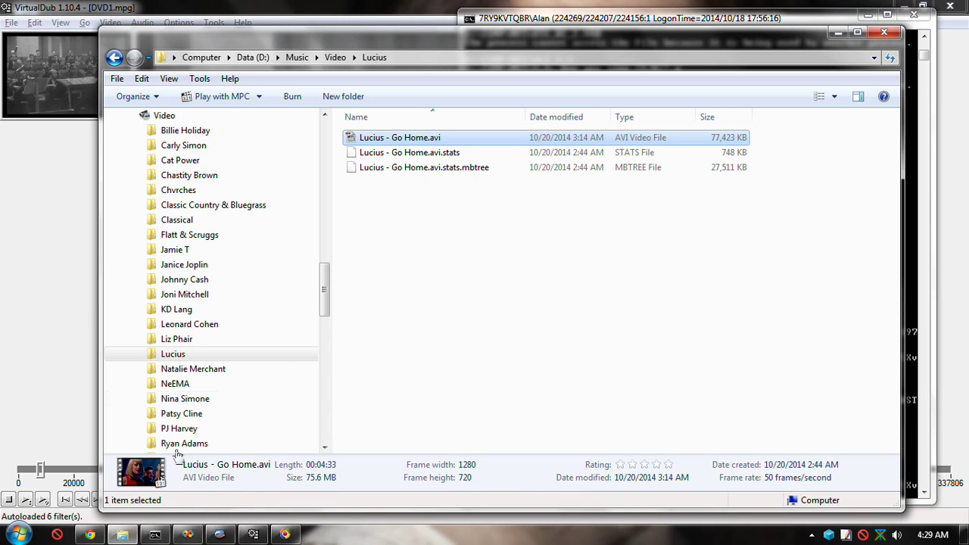
pyautogui.moveTo(325, 299); pyautogui.dragTo(340, 176)
pyautogui.click(209, 220)
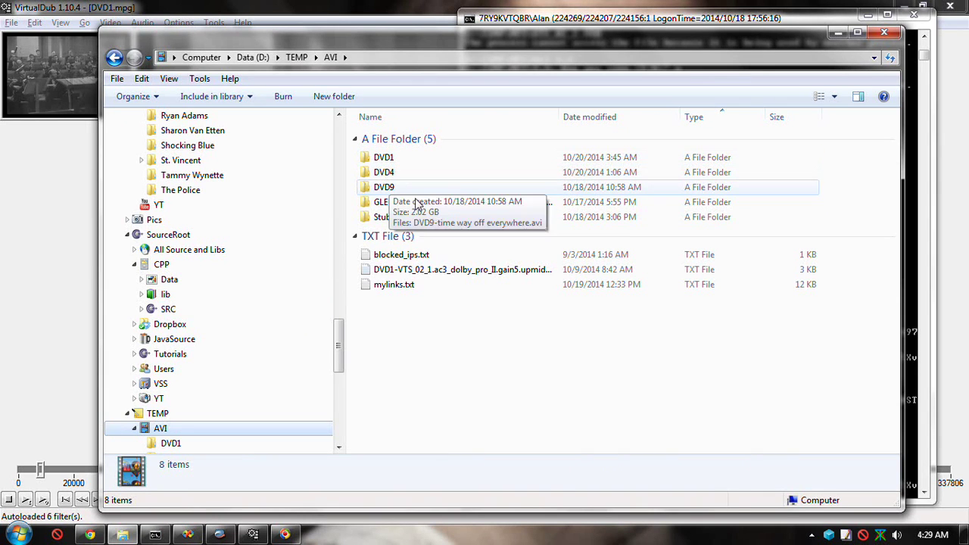
pyautogui.click(430, 208)
pyautogui.doubleClick(430, 212)
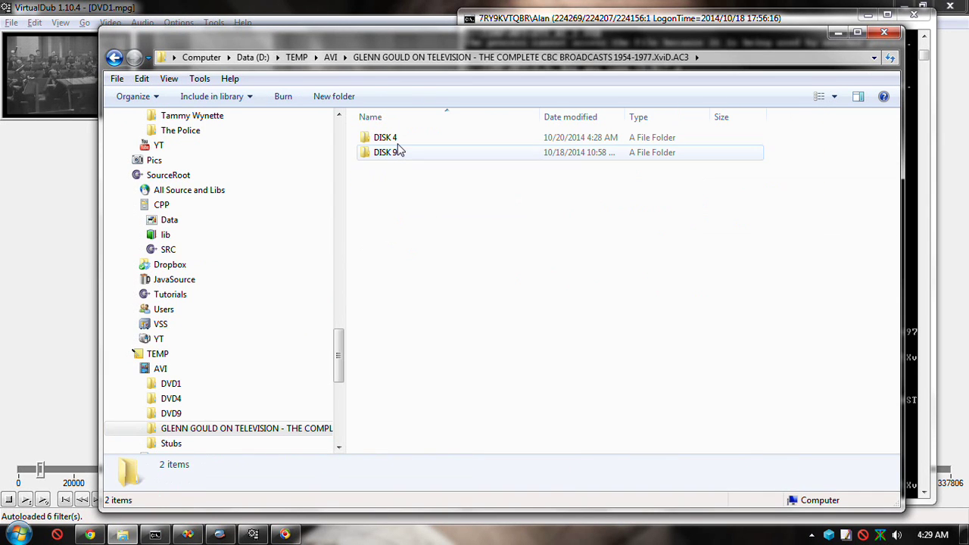
pyautogui.doubleClick(405, 140)
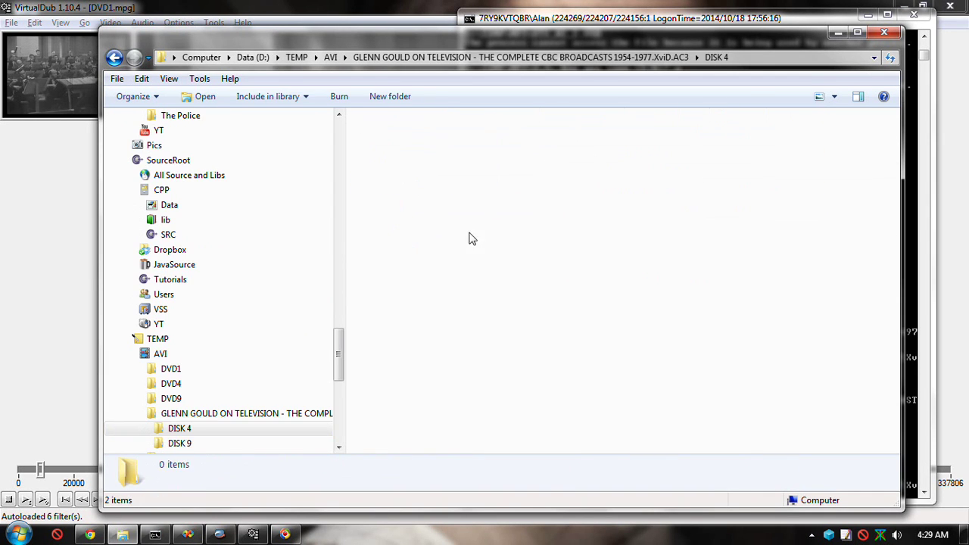
# Move DVD4.mpg from DISK 4 into the D:\TEMP\AVI\DVD4 folder
pyautogui.click(383, 168)
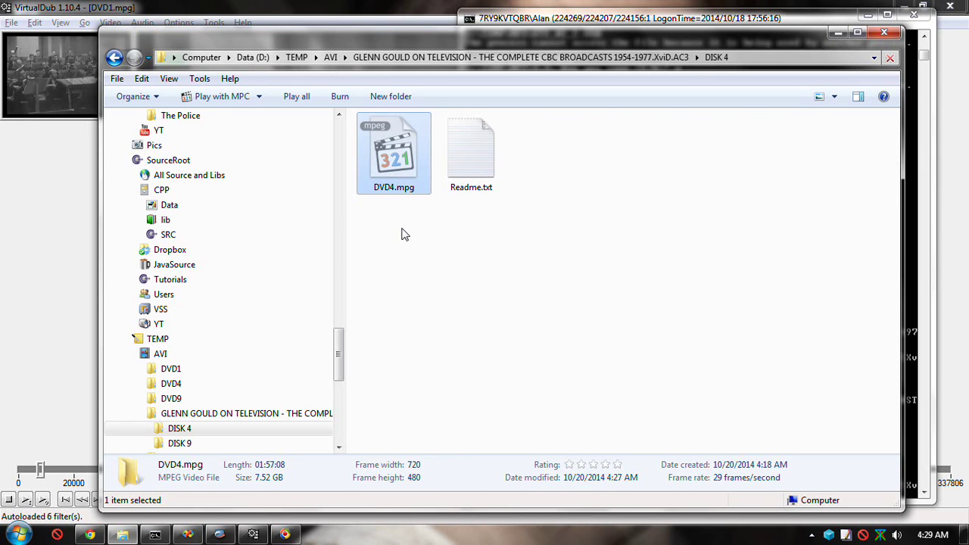
pyautogui.click(196, 389)
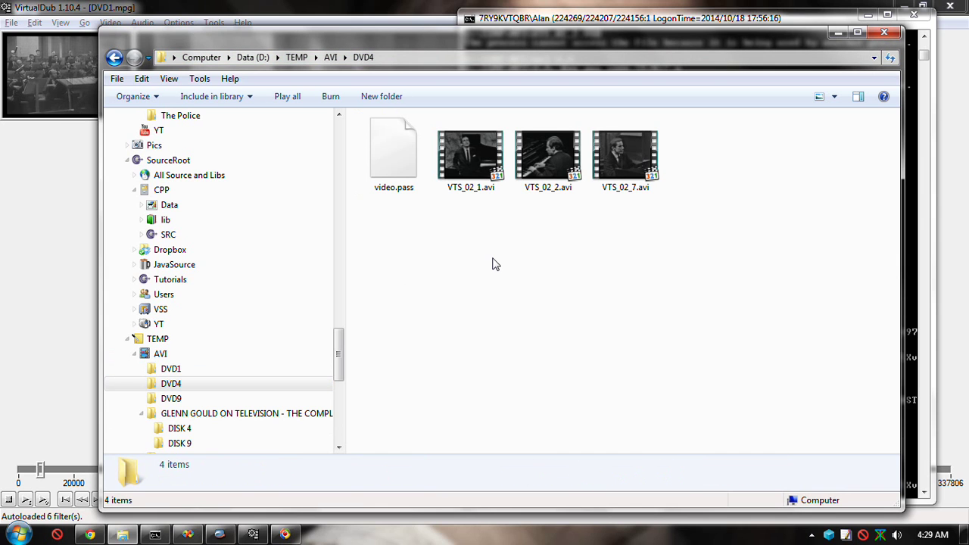
pyautogui.hotkey('ctrl', 'v')
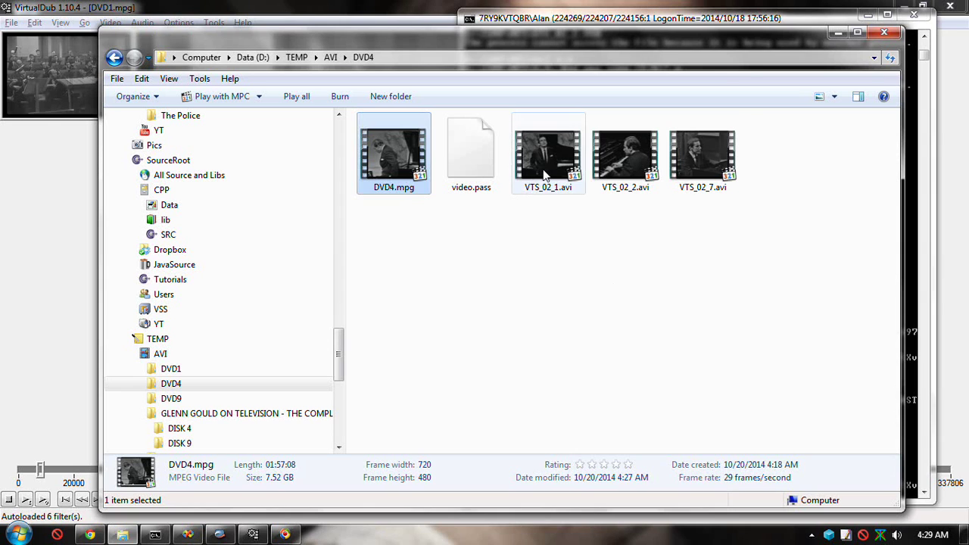
# Delete VTS_02_1.avi, VTS_02_2.avi, VTS_02_7.avi and video.pass from the DVD4 folder
pyautogui.click(547, 176)
pyautogui.keyDown('shift'); pyautogui.click(720, 166); pyautogui.keyUp('shift')
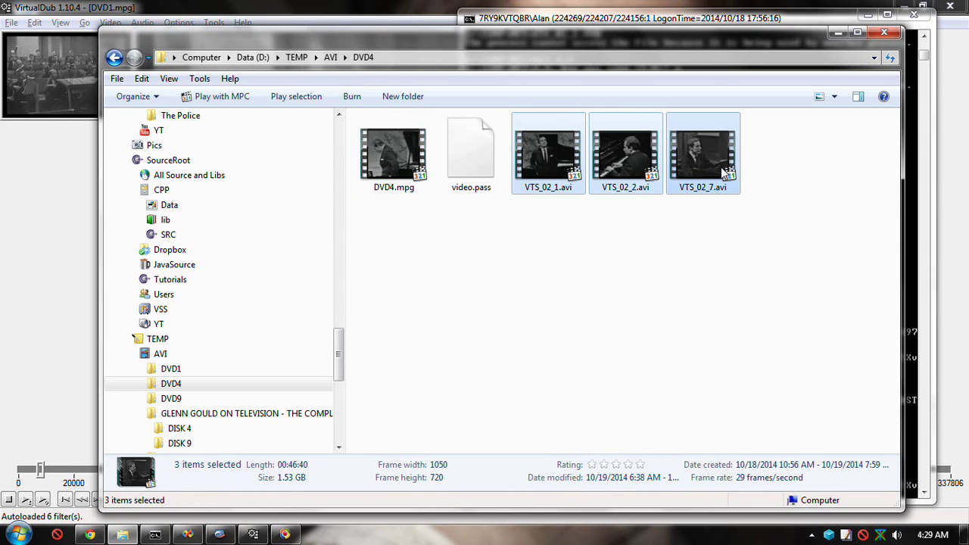
pyautogui.press('Delete')
pyautogui.press('Return')
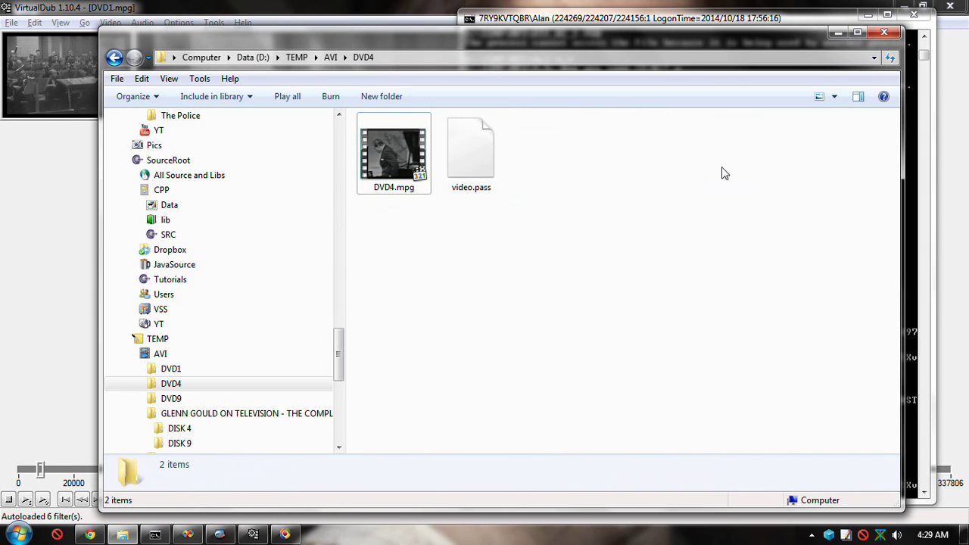
pyautogui.click(479, 170)
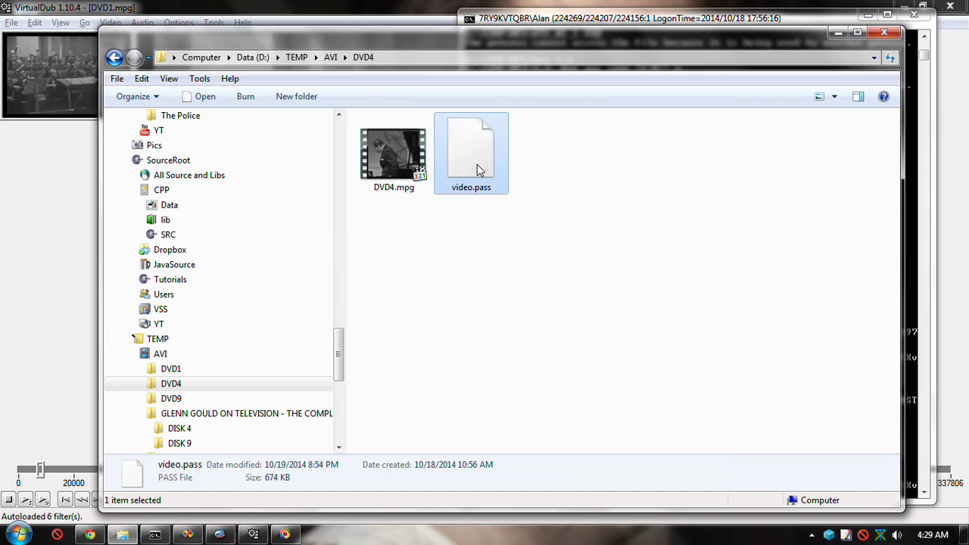
pyautogui.press('Delete')
pyautogui.press('Return')
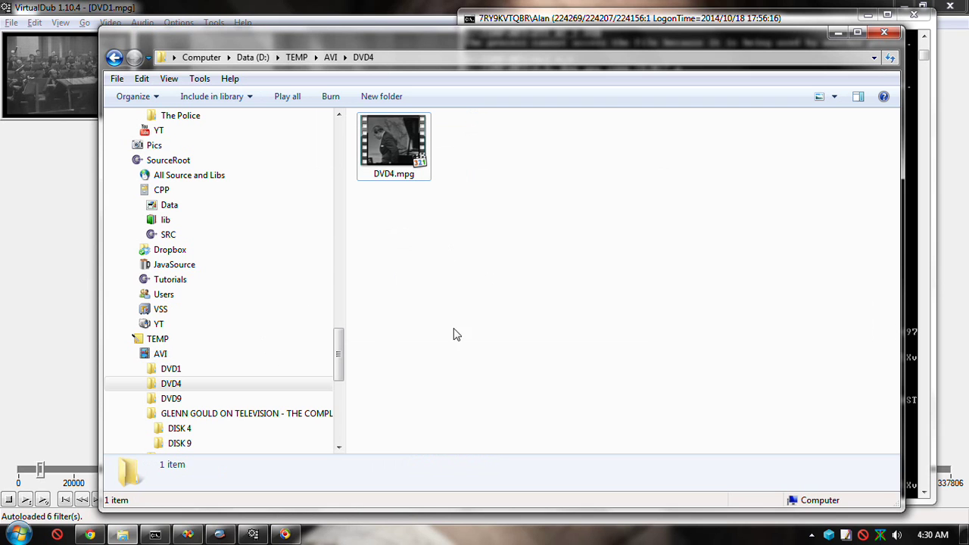
# Change the folder customization option in the AVI folder's properties and apply it
pyautogui.click(159, 354)
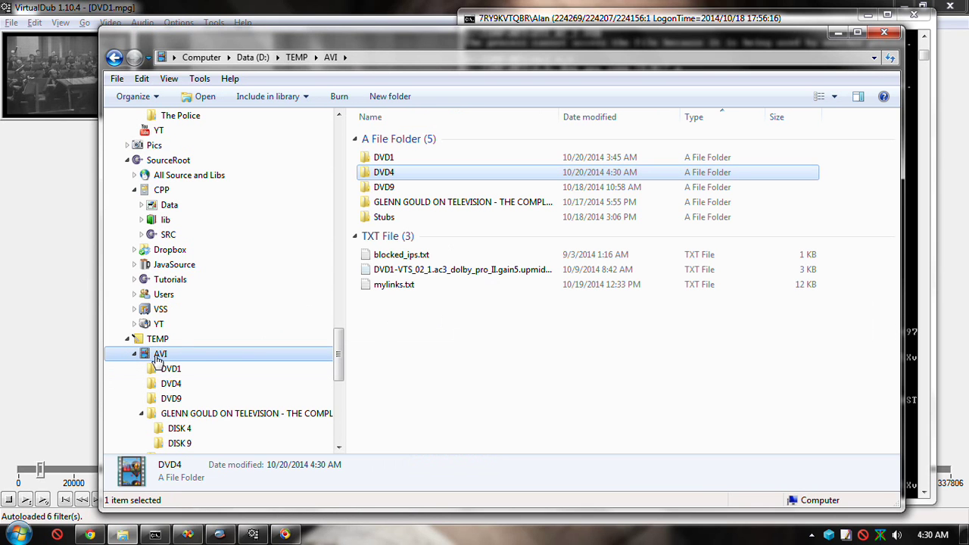
pyautogui.rightClick(229, 358)
pyautogui.click(230, 352)
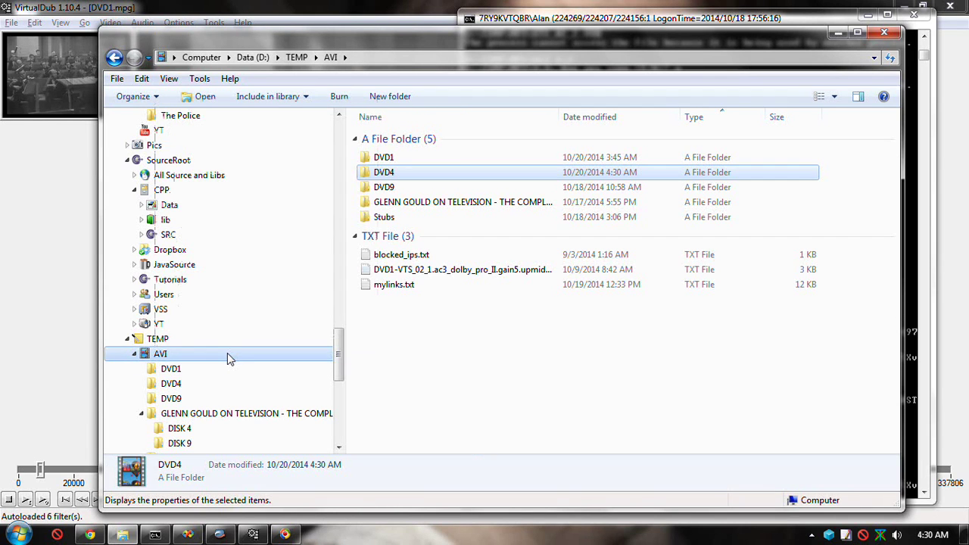
pyautogui.rightClick(237, 354)
pyautogui.click(257, 341)
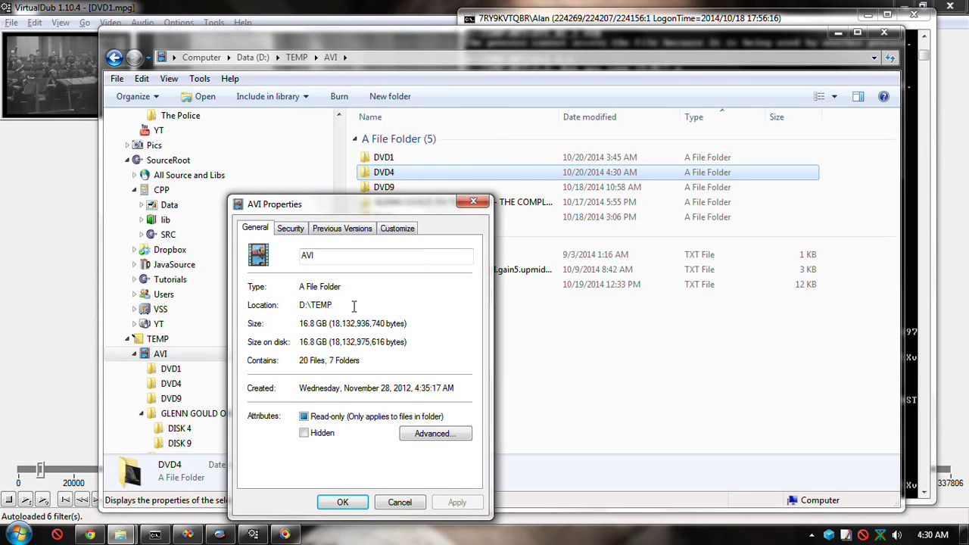
pyautogui.click(397, 228)
pyautogui.click(260, 299)
pyautogui.click(342, 502)
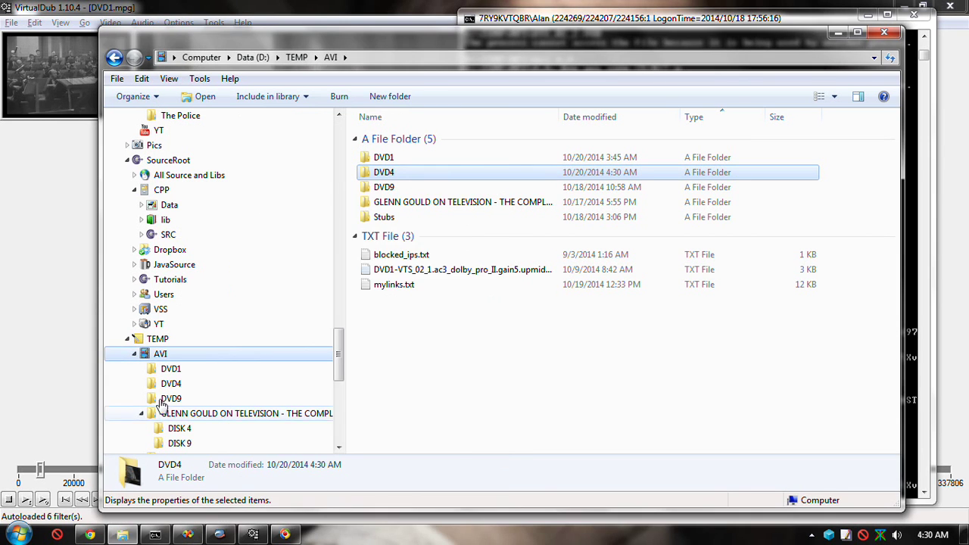
# Open the DVD4 folder, narrow its Name column and select DVD4.mpg
pyautogui.click(201, 384)
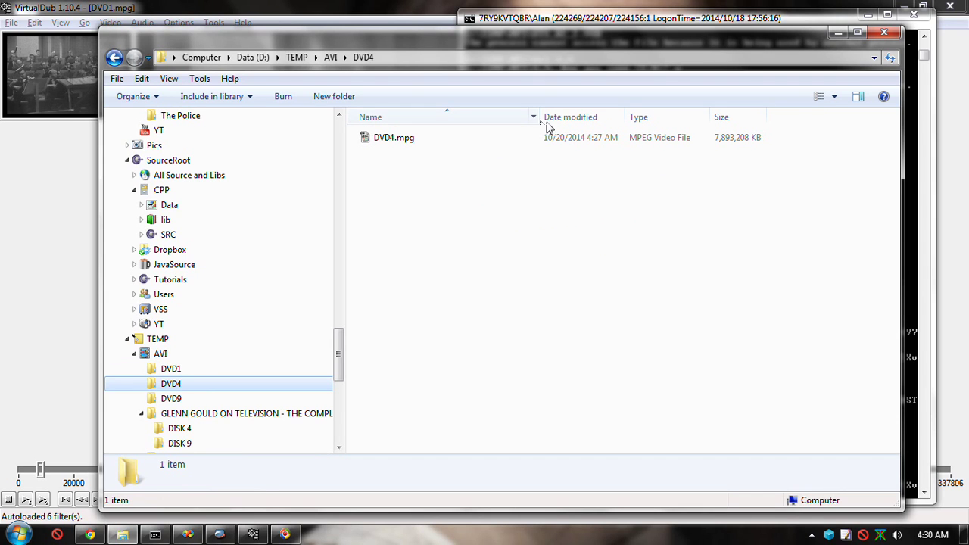
pyautogui.moveTo(541, 119); pyautogui.dragTo(489, 119)
pyautogui.click(409, 141)
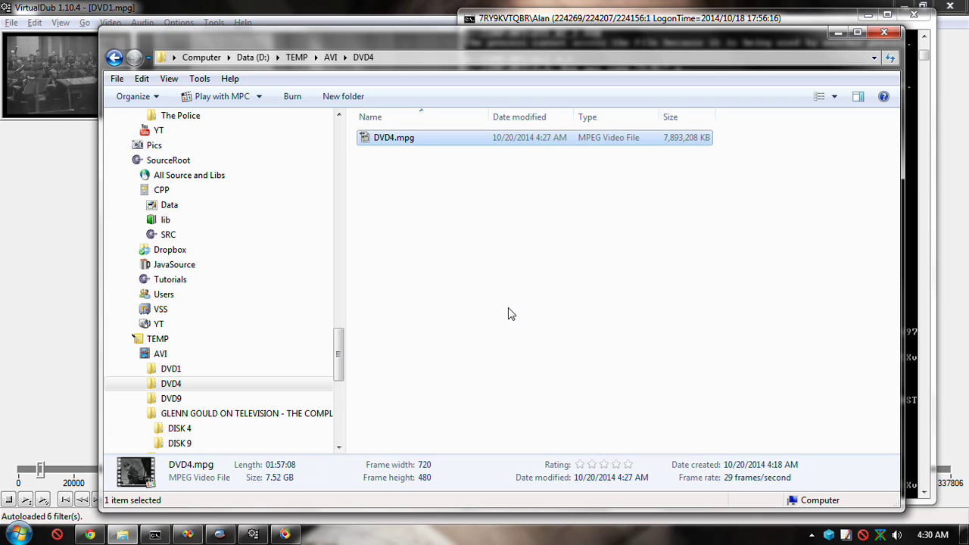
# Play DVD4.mpg from about 10:20, check the picture windowed and full-screen, and close the player
pyautogui.press('Return')
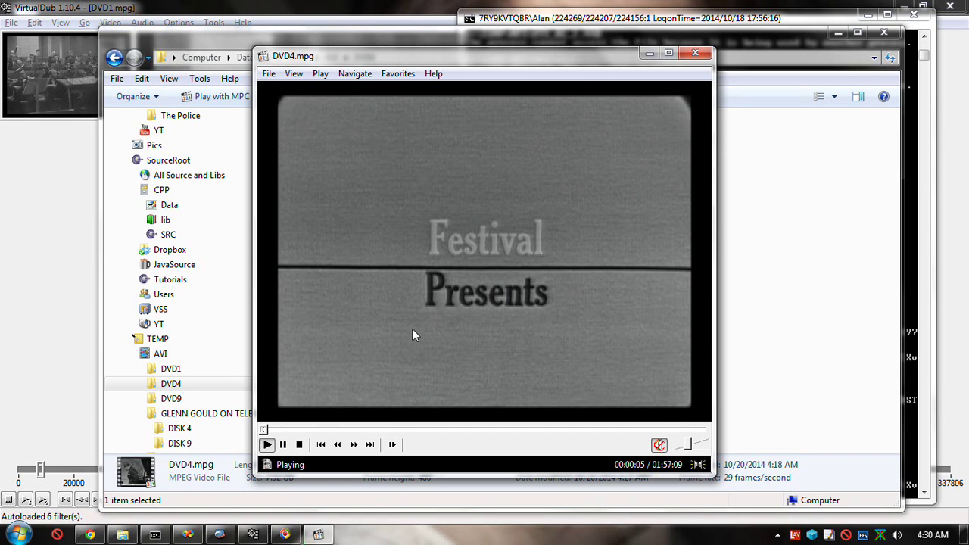
pyautogui.click(303, 429)
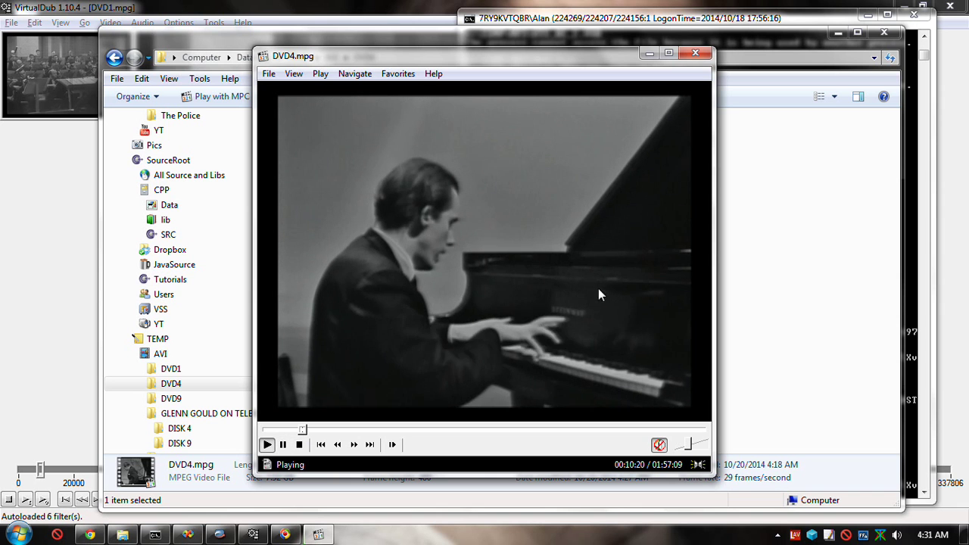
pyautogui.doubleClick(523, 263)
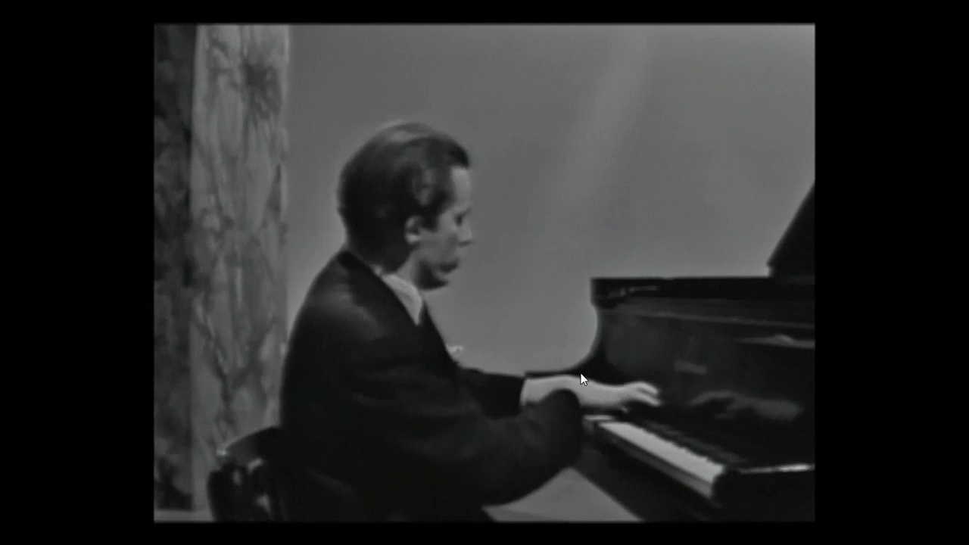
pyautogui.doubleClick(506, 325)
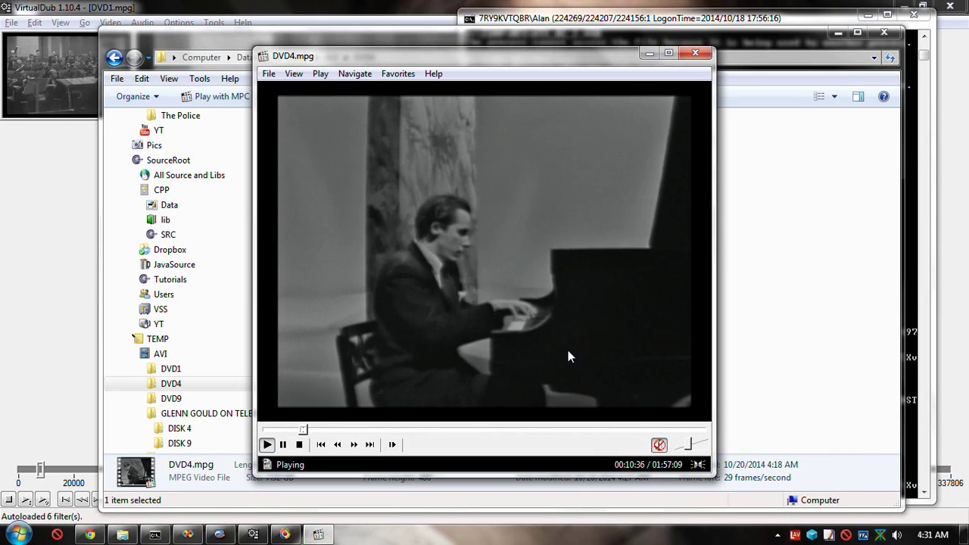
pyautogui.doubleClick(533, 369)
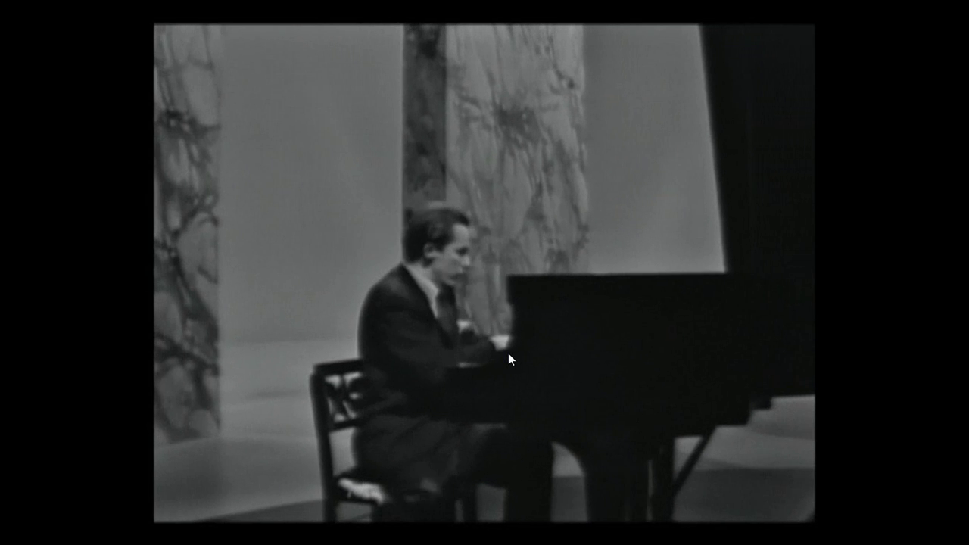
pyautogui.doubleClick(419, 252)
pyautogui.click(424, 250)
pyautogui.click(694, 52)
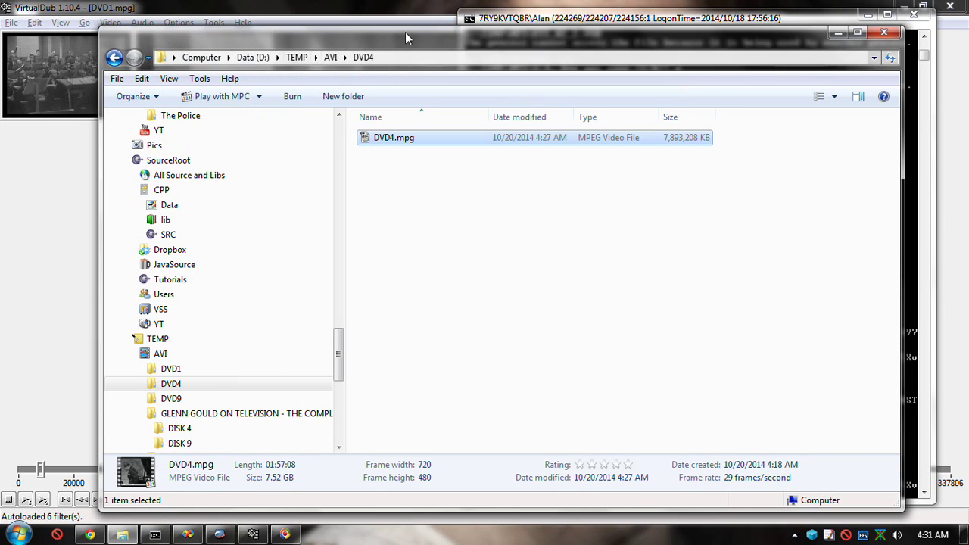
# Switch back to VirtualDub and step DVD1.mpg forward frame by frame to frame 8039 to examine the picture
pyautogui.hotkey('alt', 'Tab')
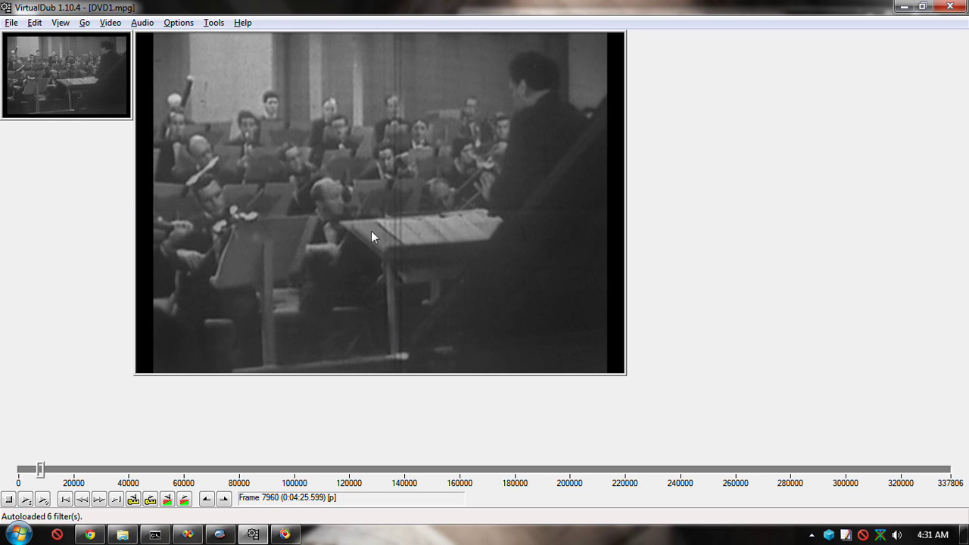
pyautogui.press('Right')
pyautogui.press('Right')
pyautogui.press('Right')
pyautogui.press('Right')
pyautogui.press('Right')
pyautogui.press('Right')
pyautogui.press('Right')
pyautogui.press('Right')
pyautogui.press('Right')
pyautogui.press('Right')
pyautogui.press('Right')
pyautogui.press('Right')
pyautogui.press('Right')
pyautogui.press('Right')
pyautogui.press('Right')
pyautogui.press('Right')
pyautogui.press('Right')
pyautogui.press('Right')
pyautogui.press('Right')
pyautogui.press('Right')
pyautogui.press('Right')
pyautogui.press('Right')
pyautogui.press('Right')
pyautogui.press('Right')
pyautogui.press('Right')
pyautogui.press('Right')
pyautogui.press('Right')
pyautogui.press('Right')
pyautogui.press('Right')
pyautogui.press('Right')
pyautogui.press('Right')
pyautogui.press('Right')
pyautogui.press('Right')
pyautogui.press('Right')
pyautogui.press('Right')
pyautogui.press('Right')
pyautogui.press('Right')
pyautogui.press('Right')
pyautogui.press('Right')
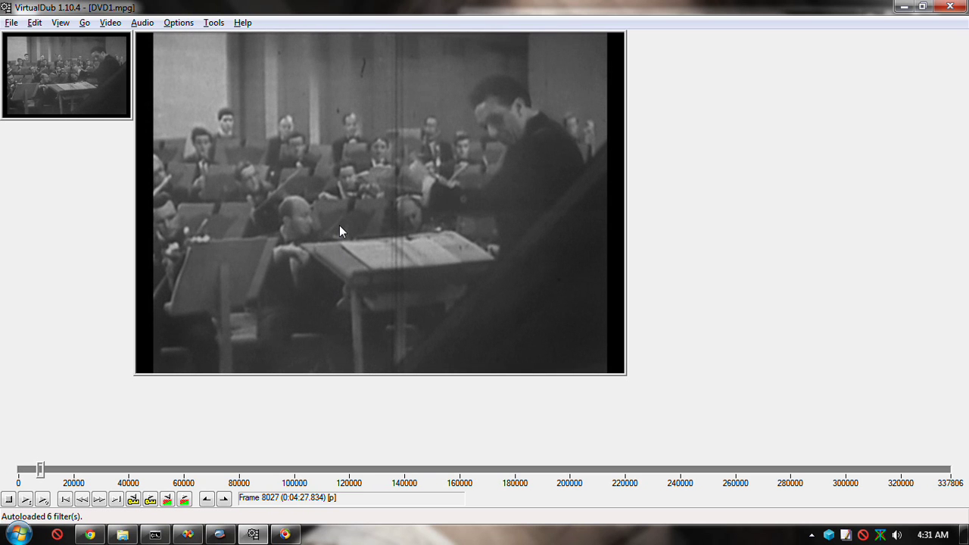
pyautogui.press('Right')
pyautogui.press('Right')
pyautogui.press('Right')
pyautogui.press('Right')
pyautogui.press('Right')
pyautogui.press('Right')
pyautogui.press('Right')
pyautogui.press('Right')
pyautogui.press('Right')
pyautogui.press('Right')
pyautogui.press('Right')
pyautogui.press('Right')
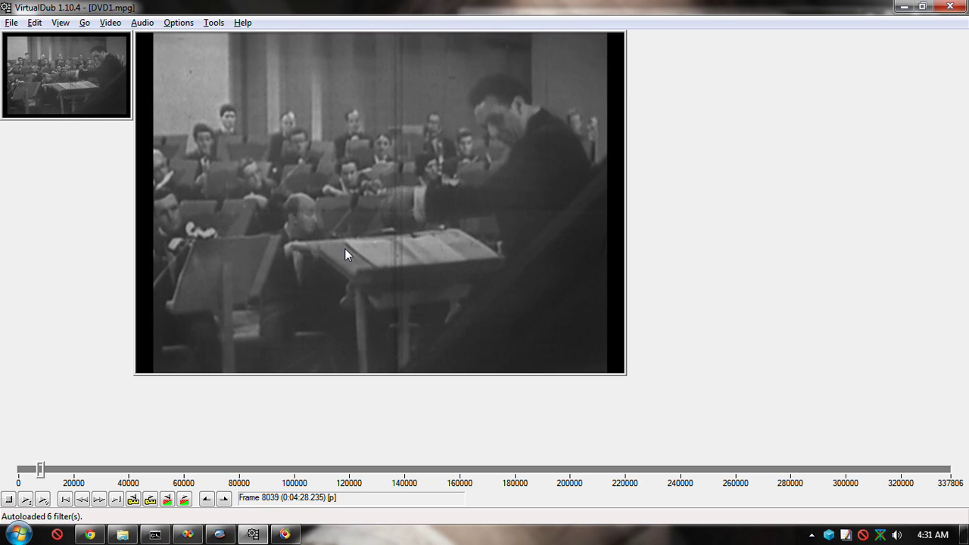
# Continue stepping DVD1.mpg forward frame by frame to frame 8164, examining the deinterlaced picture and its black side borders
pyautogui.press('Right')
pyautogui.press('Right')
pyautogui.press('Right')
pyautogui.press('Right')
pyautogui.press('Right')
pyautogui.press('Right')
pyautogui.press('Right')
pyautogui.press('Right')
pyautogui.press('Right')
pyautogui.press('Right')
pyautogui.press('Right')
pyautogui.press('Right')
pyautogui.press('Right')
pyautogui.press('Right')
pyautogui.press('Right')
pyautogui.press('Right')
pyautogui.press('Right')
pyautogui.press('Right')
pyautogui.press('Right')
pyautogui.press('Right')
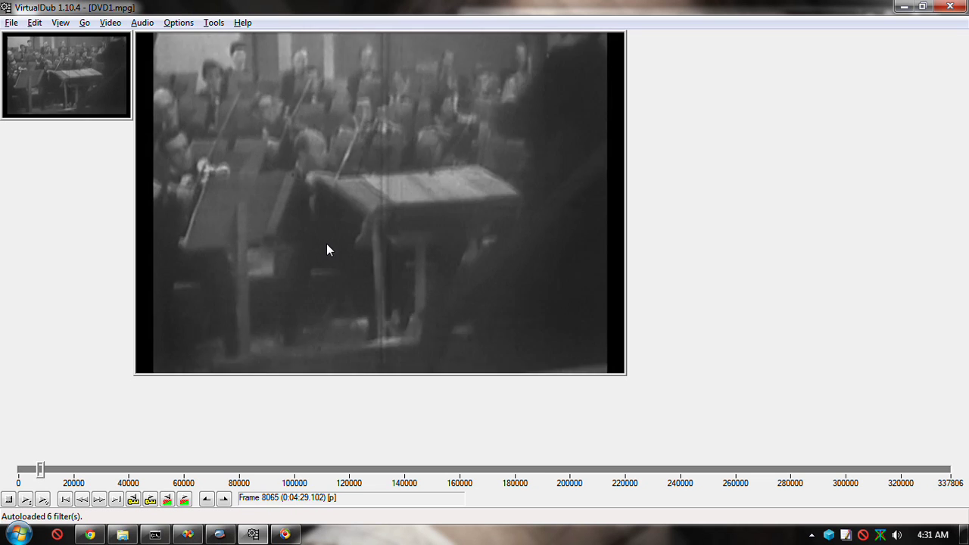
pyautogui.press('Right')
pyautogui.press('Right')
pyautogui.press('Right')
pyautogui.press('Right')
pyautogui.press('Right')
pyautogui.press('Right')
pyautogui.press('Right')
pyautogui.press('Right')
pyautogui.press('Right')
pyautogui.press('Right')
pyautogui.press('Right')
pyautogui.press('Right')
pyautogui.press('Right')
pyautogui.press('Right')
pyautogui.press('Right')
pyautogui.press('Right')
pyautogui.press('Right')
pyautogui.press('Right')
pyautogui.press('Right')
pyautogui.press('Right')
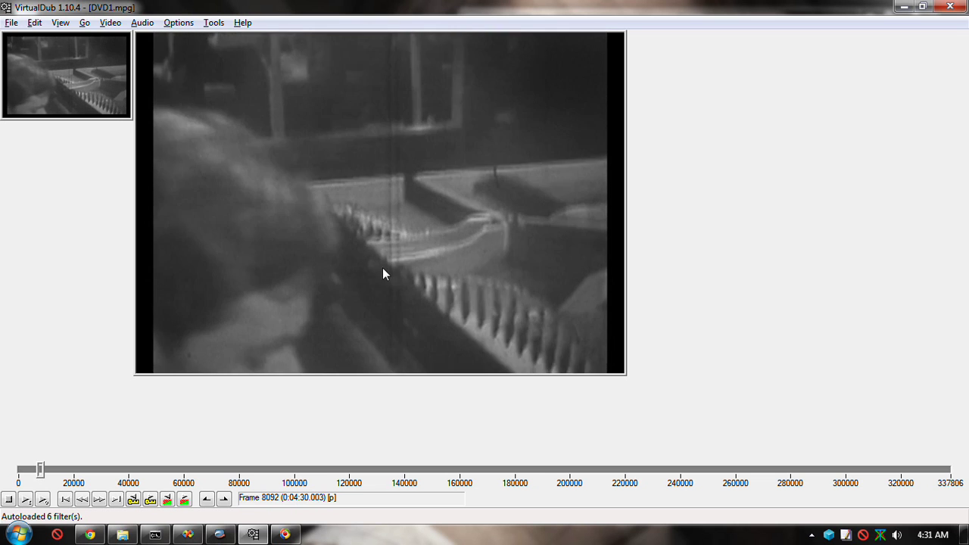
pyautogui.press('Right')
pyautogui.press('Right')
pyautogui.press('Right')
pyautogui.press('Right')
pyautogui.press('Right')
pyautogui.press('Right')
pyautogui.press('Right')
pyautogui.press('Right')
pyautogui.press('Right')
pyautogui.press('Right')
pyautogui.press('Right')
pyautogui.press('Right')
pyautogui.press('Right')
pyautogui.press('Right')
pyautogui.press('Right')
pyautogui.press('Right')
pyautogui.press('Right')
pyautogui.press('Right')
pyautogui.press('Right')
pyautogui.press('Right')
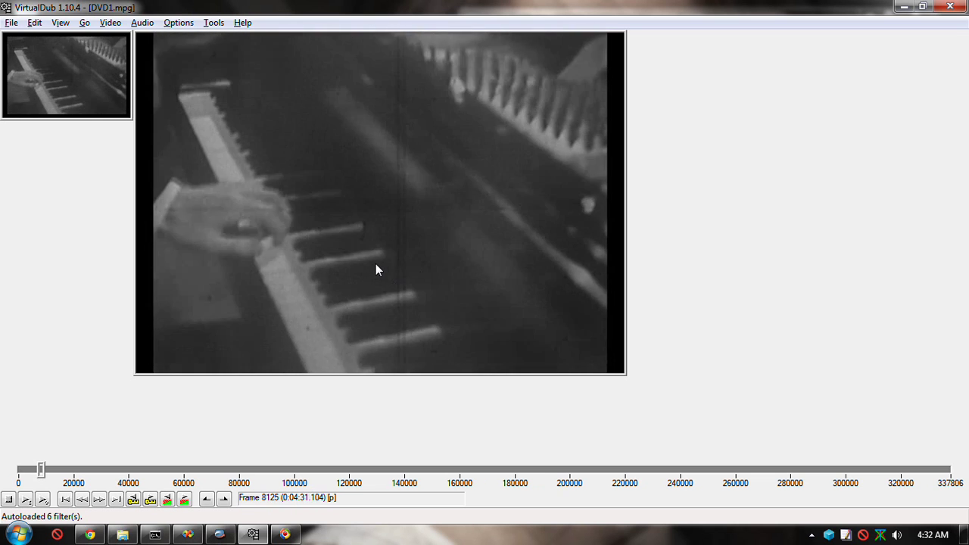
pyautogui.press('Right')
pyautogui.press('Right')
pyautogui.press('Right')
pyautogui.press('Right')
pyautogui.press('Right')
pyautogui.press('Right')
pyautogui.press('Right')
pyautogui.press('Right')
pyautogui.press('Right')
pyautogui.press('Right')
pyautogui.press('Right')
pyautogui.press('Right')
pyautogui.press('Right')
pyautogui.press('Right')
pyautogui.press('Right')
pyautogui.press('Right')
pyautogui.press('Right')
pyautogui.press('Right')
pyautogui.press('Right')
pyautogui.press('Right')
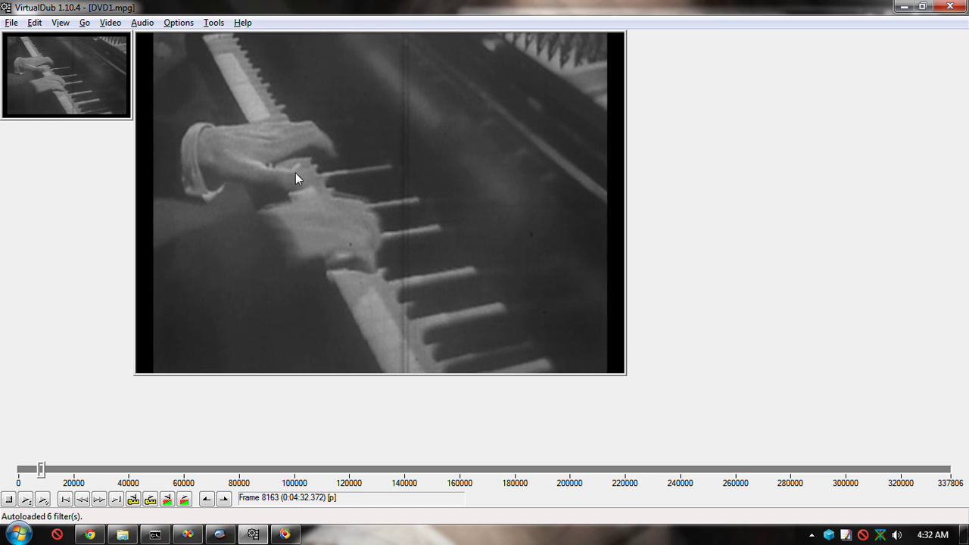
pyautogui.press('Right')
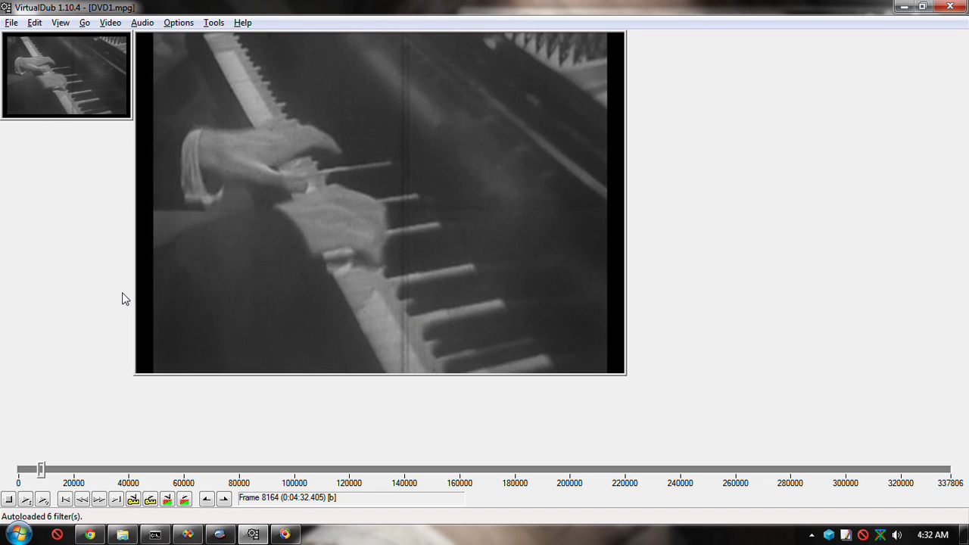
# Open the input cropping of the null transform filter and set the X1 offset to 2
pyautogui.hotkey('ctrl', 'f')
pyautogui.click(149, 85)
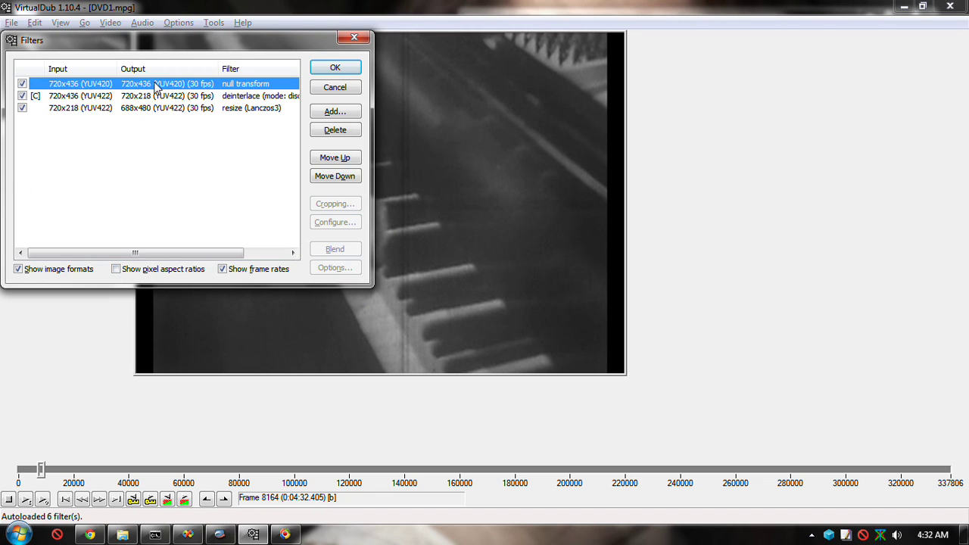
pyautogui.click(328, 205)
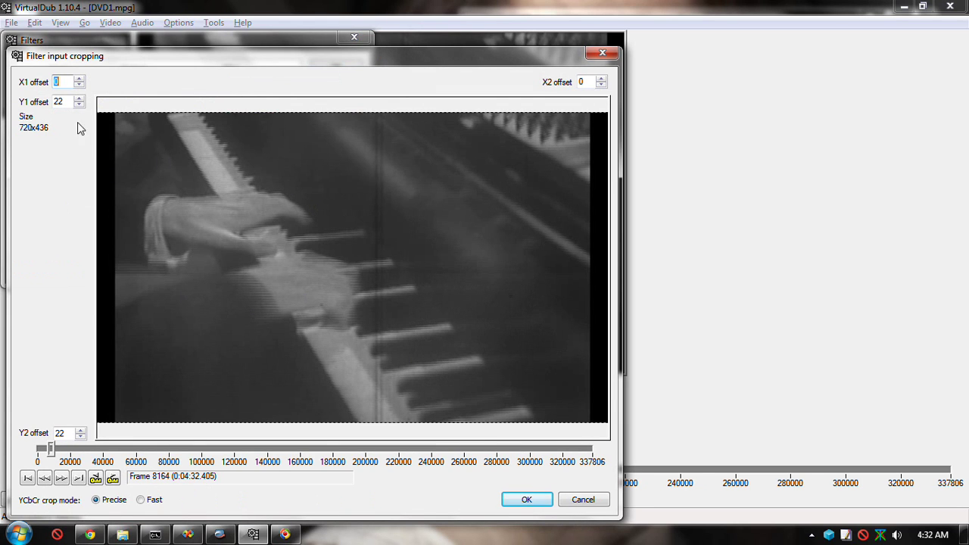
pyautogui.click(79, 78)
pyautogui.click(78, 79)
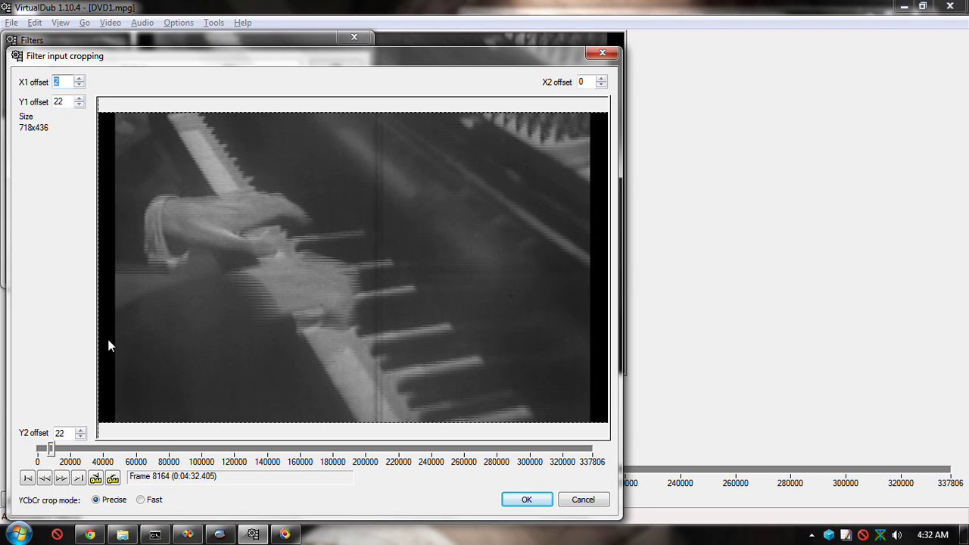